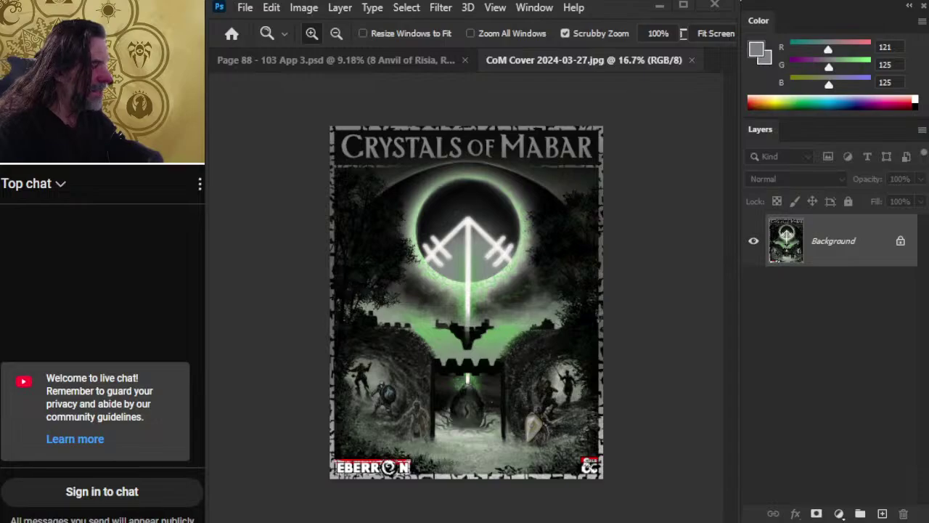
# Switch between Photoshop and OBS to check the canvas window and the stream's capture sources.
pyautogui.hotkey('alt', 'Tab')
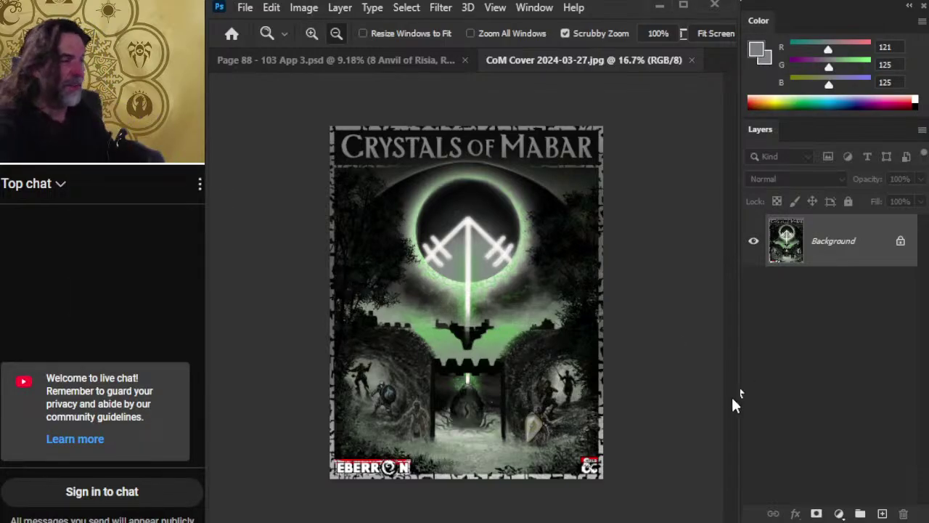
pyautogui.hotkey('alt', 'Tab')
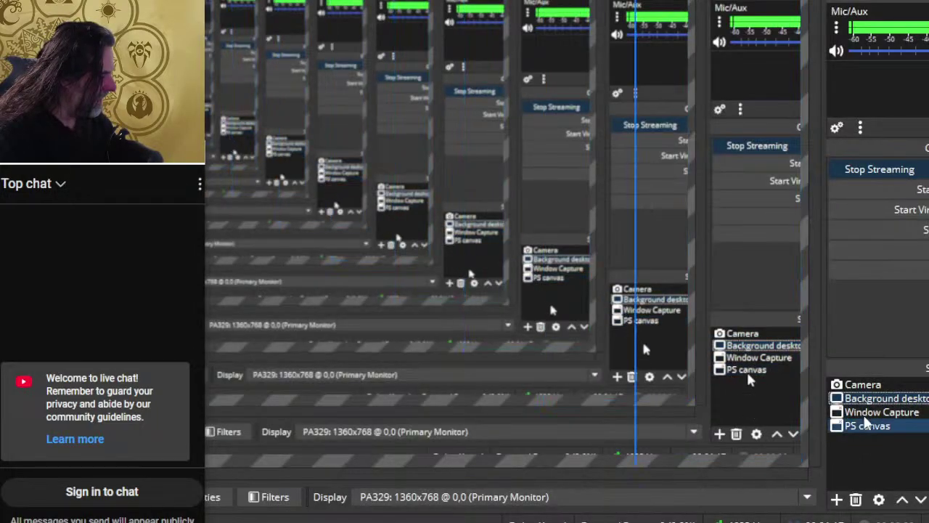
pyautogui.hotkey('alt', 'Tab')
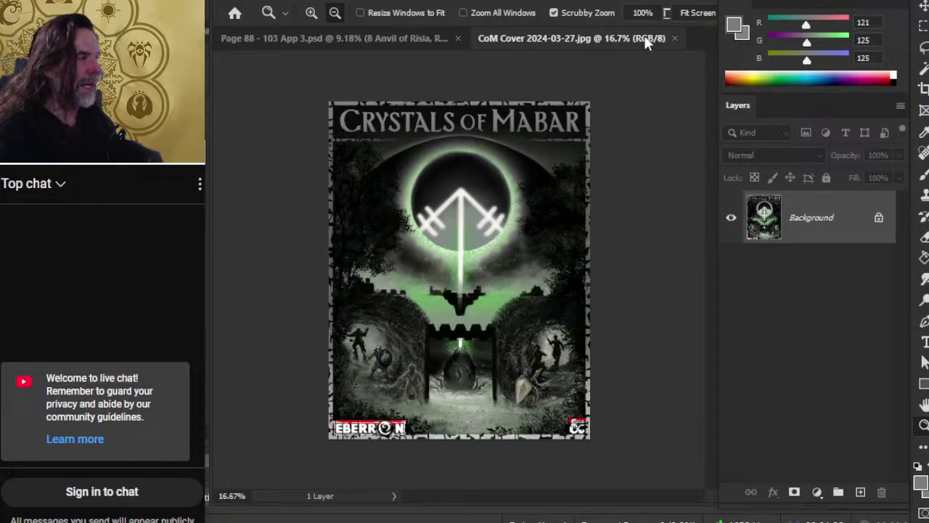
pyautogui.hotkey('alt', 'Tab')
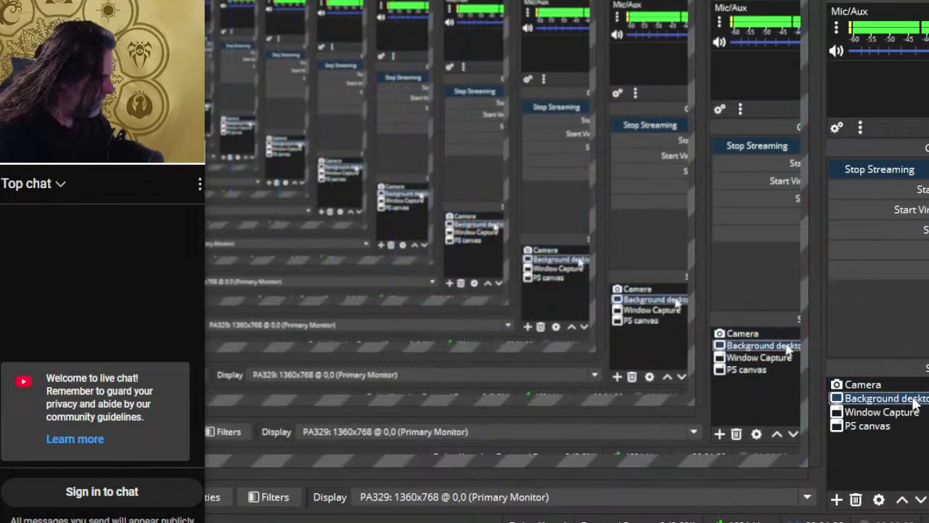
pyautogui.hotkey('alt', 'Tab')
pyautogui.hotkey('alt', 'Tab')
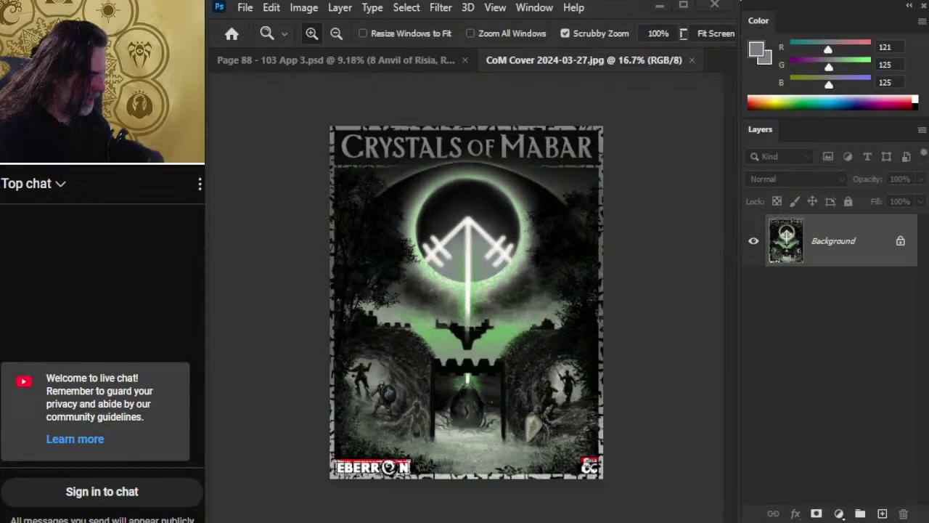
pyautogui.hotkey('alt', 'Tab')
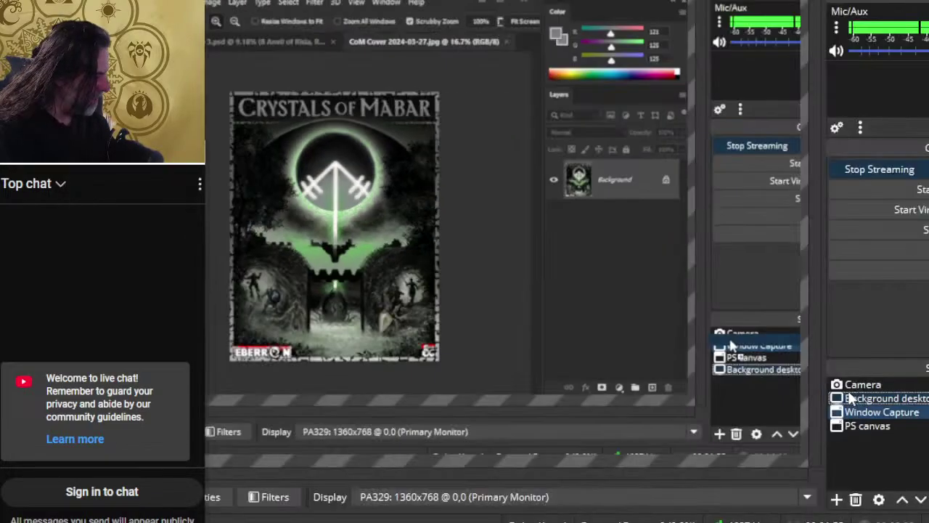
# Switch to the live stream's YouTube page, like the stream, and expand its description to review the playlist, community and product links.
pyautogui.hotkey('alt', 'Tab')
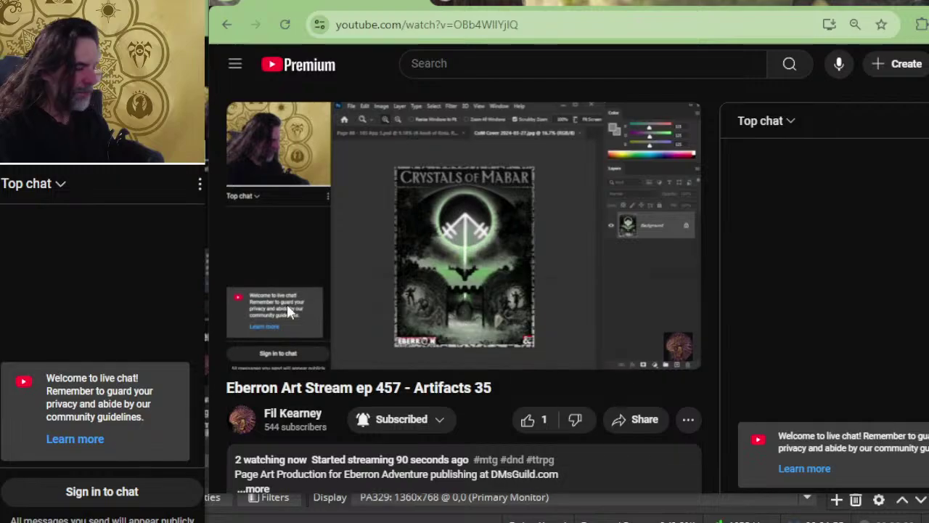
pyautogui.click(528, 419)
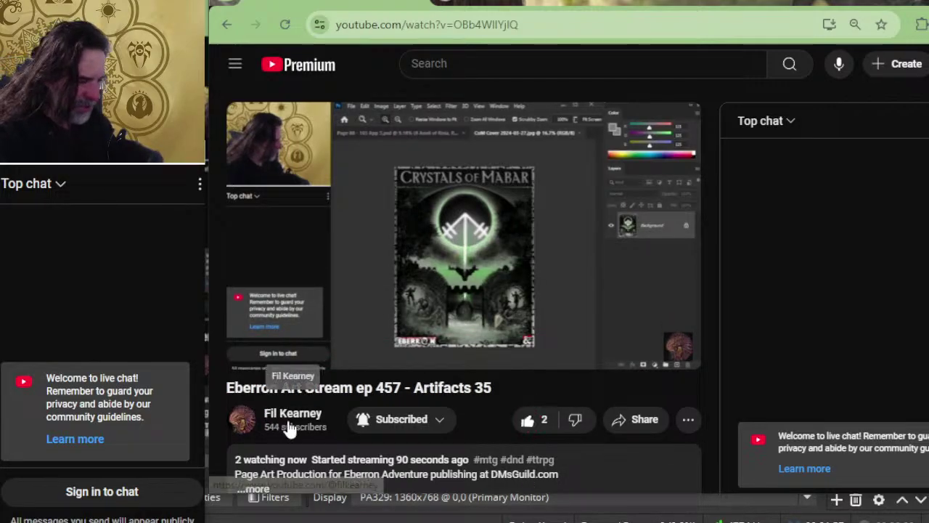
pyautogui.scroll(-4, 412, 287)
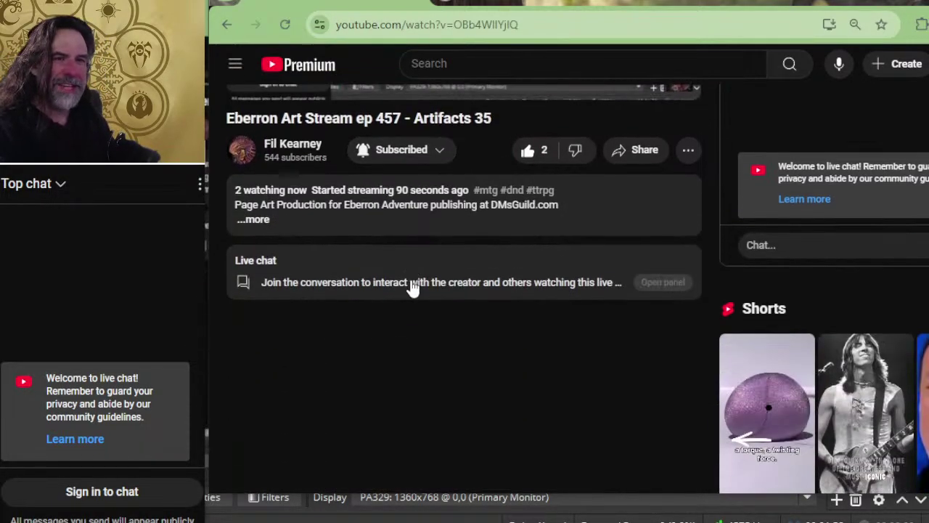
pyautogui.click(254, 219)
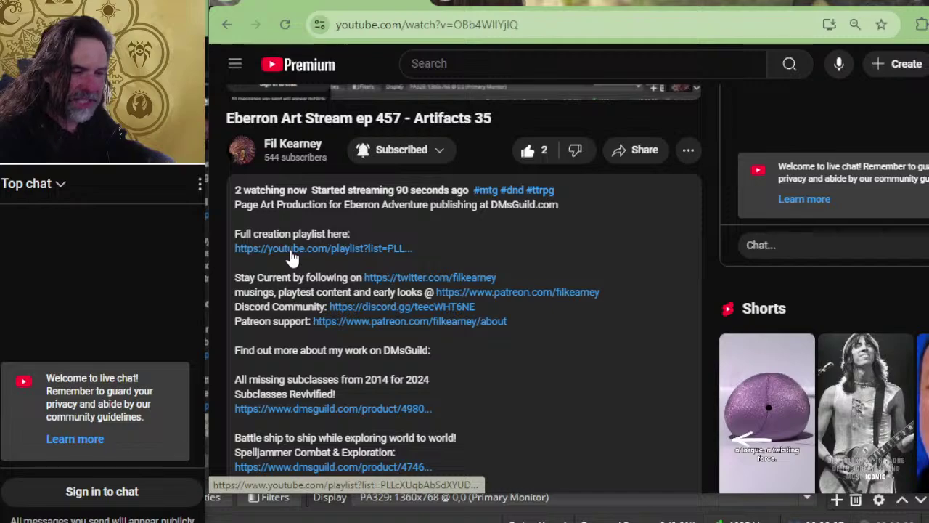
pyautogui.scroll(-4, 453, 215)
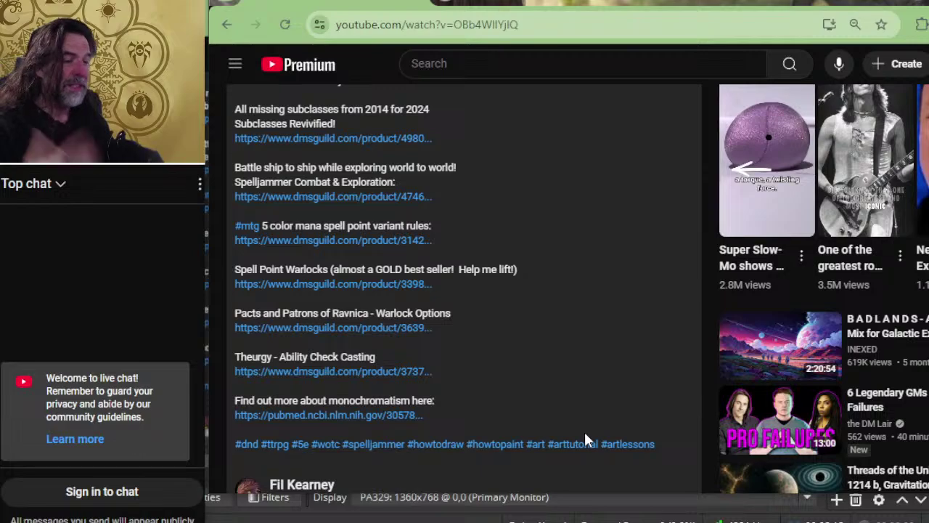
pyautogui.scroll(4, 494, 370)
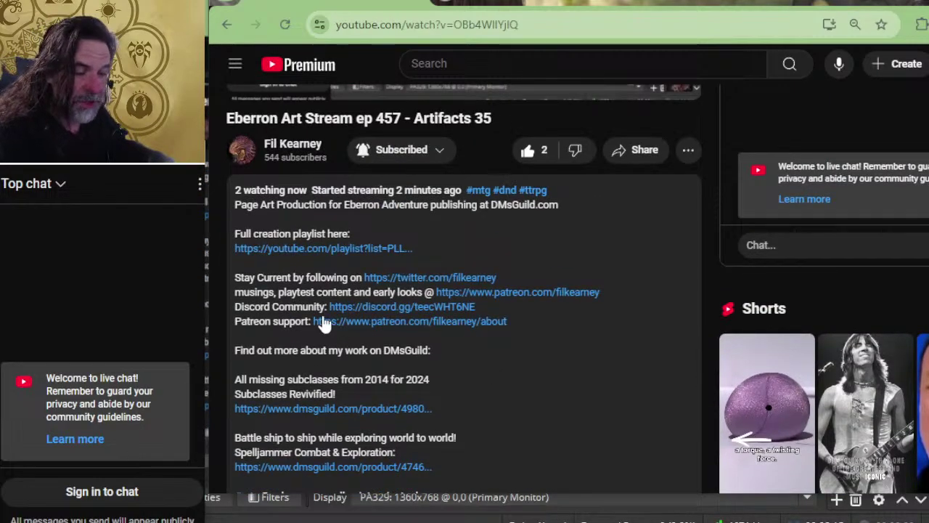
pyautogui.scroll(4, 534, 311)
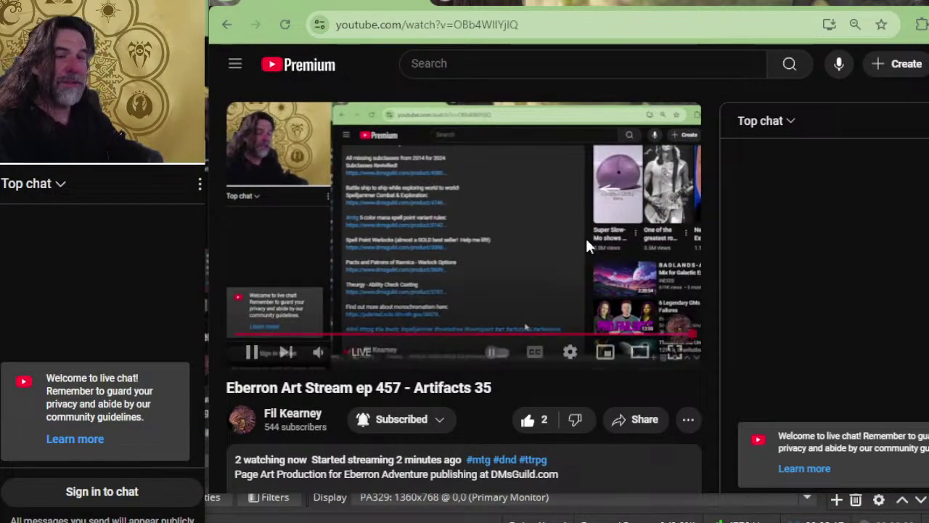
# Switch back to Photoshop and close the CoM Cover 2024-03-27.jpg document, leaving Page 88 - 103 App 3.psd open.
pyautogui.hotkey('alt', 'Tab')
pyautogui.hotkey('alt', 'Tab')
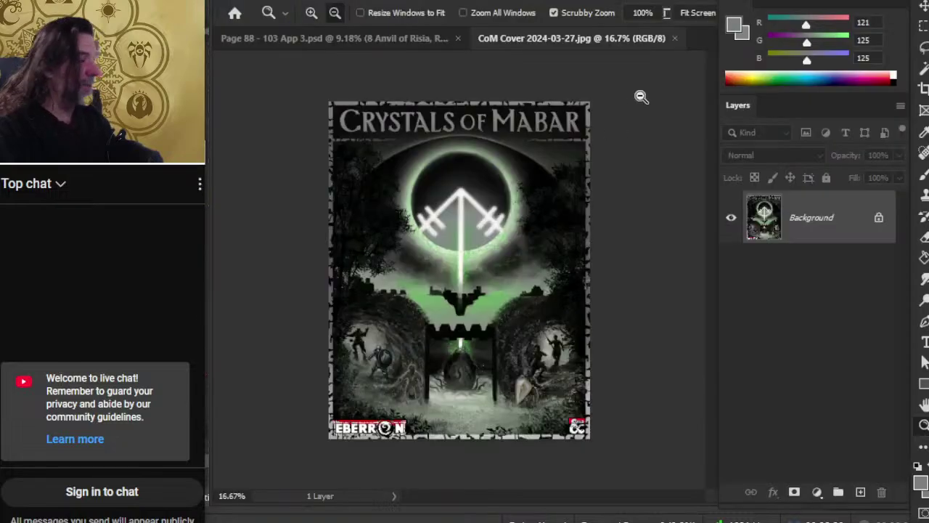
pyautogui.click(674, 38)
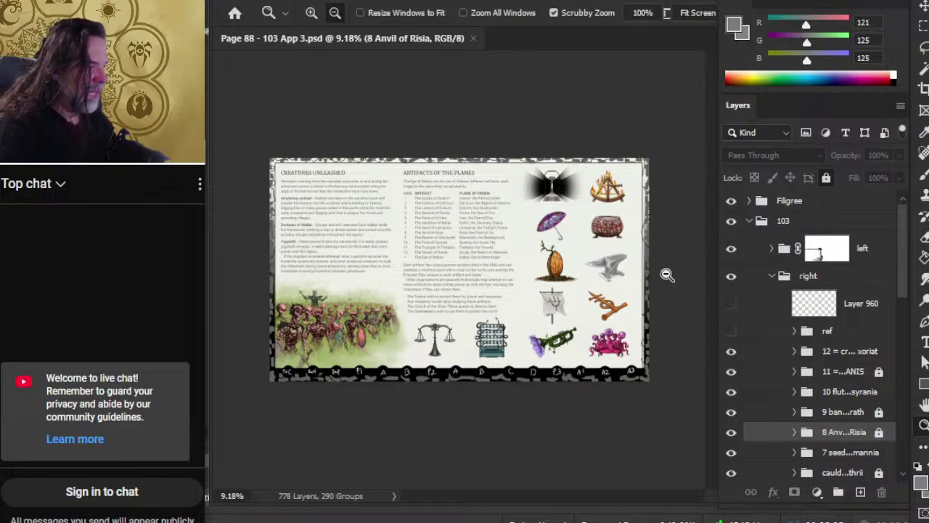
# Examine the cauldron, anvil and neighbouring seed, banner and flute illustrations on the artifacts page close up.
pyautogui.hotkey('ctrl', '+')
pyautogui.moveTo(650, 207); pyautogui.dragTo(577, 270)
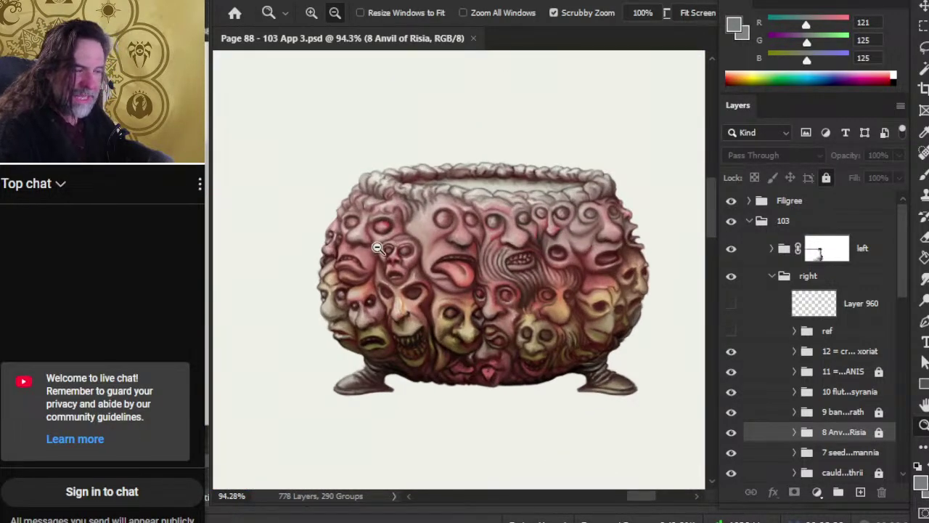
pyautogui.moveTo(551, 406); pyautogui.dragTo(541, 217)
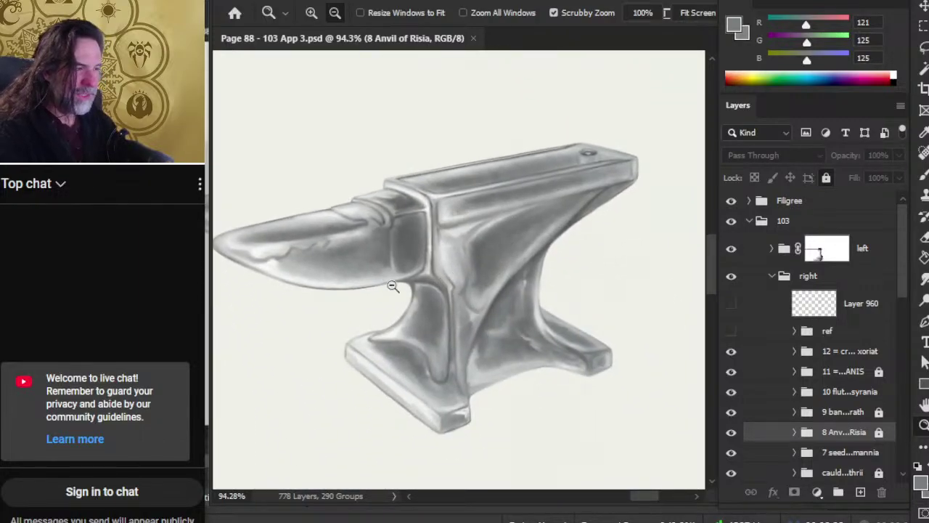
pyautogui.scroll(-1, 464, 287)
pyautogui.scroll(2, 472, 290)
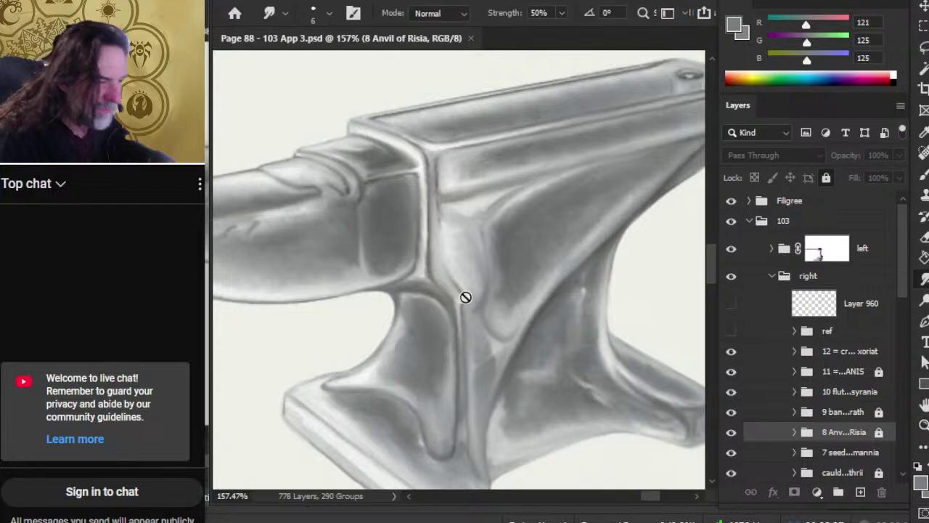
pyautogui.scroll(-1, 517, 382)
pyautogui.scroll(-2, 518, 382)
pyautogui.moveTo(583, 394); pyautogui.dragTo(445, 335)
pyautogui.scroll(-5, 508, 329)
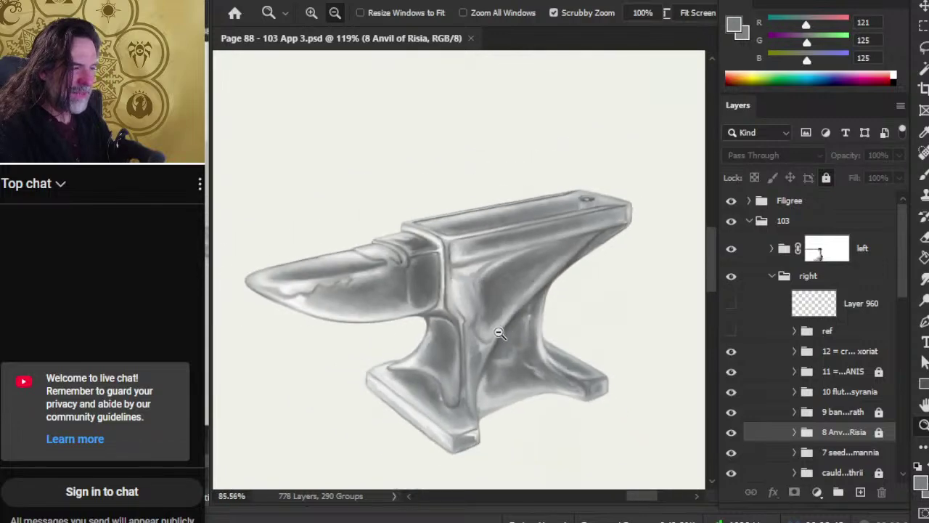
pyautogui.moveTo(368, 340); pyautogui.dragTo(514, 316)
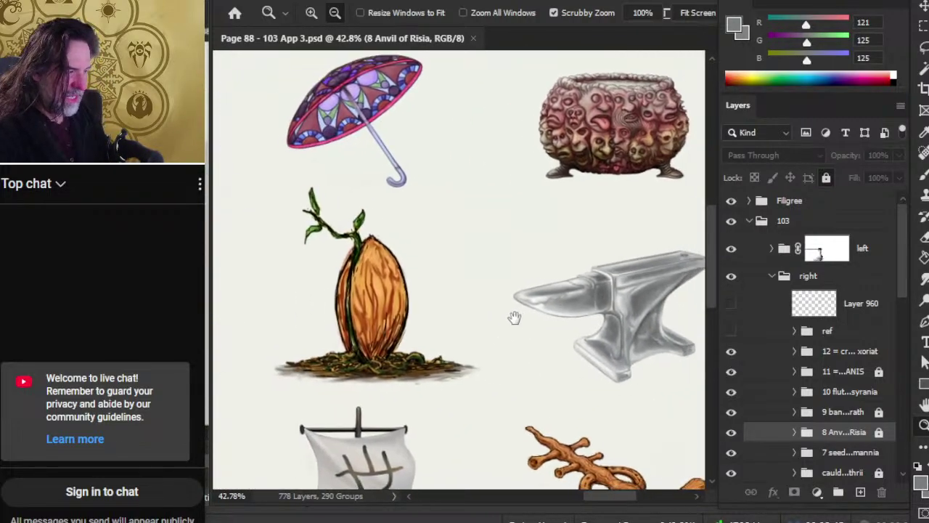
pyautogui.moveTo(624, 380); pyautogui.dragTo(531, 328)
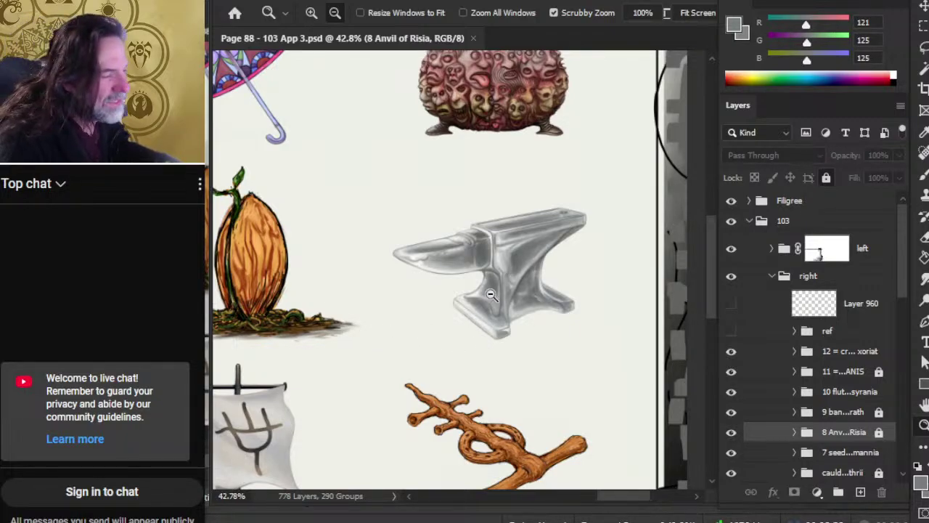
pyautogui.moveTo(425, 329); pyautogui.dragTo(484, 269)
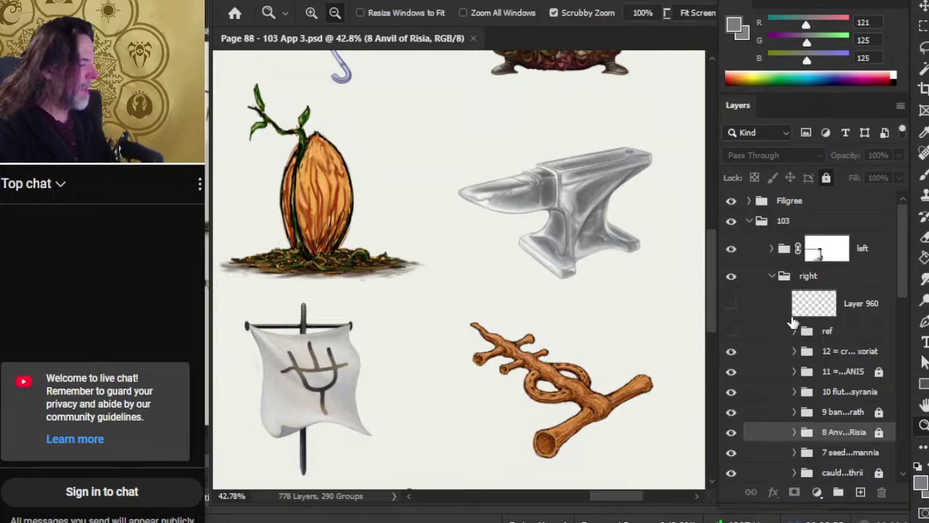
# Expand the group of artifact 7, the seed, and toggle its line group's visibility to check the line art.
pyautogui.click(732, 393)
pyautogui.click(731, 393)
pyautogui.moveTo(900, 281); pyautogui.dragTo(881, 326)
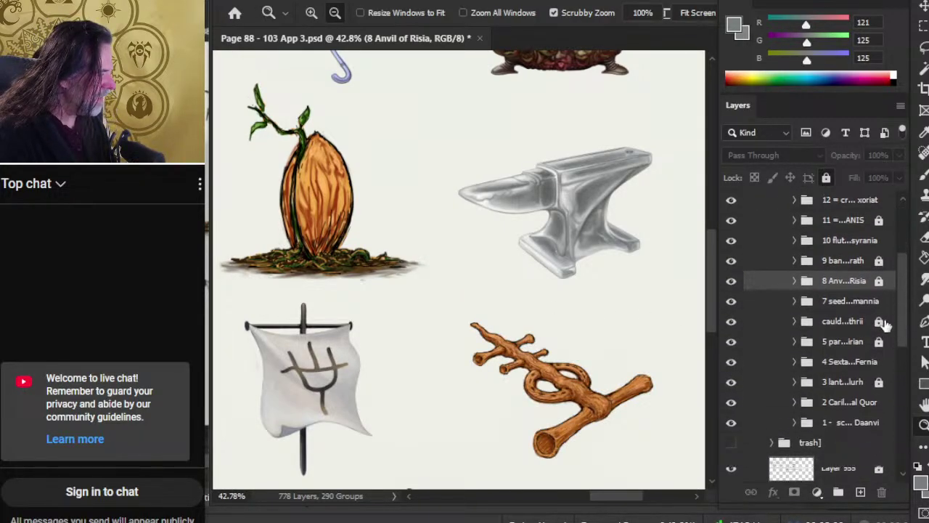
pyautogui.click(795, 301)
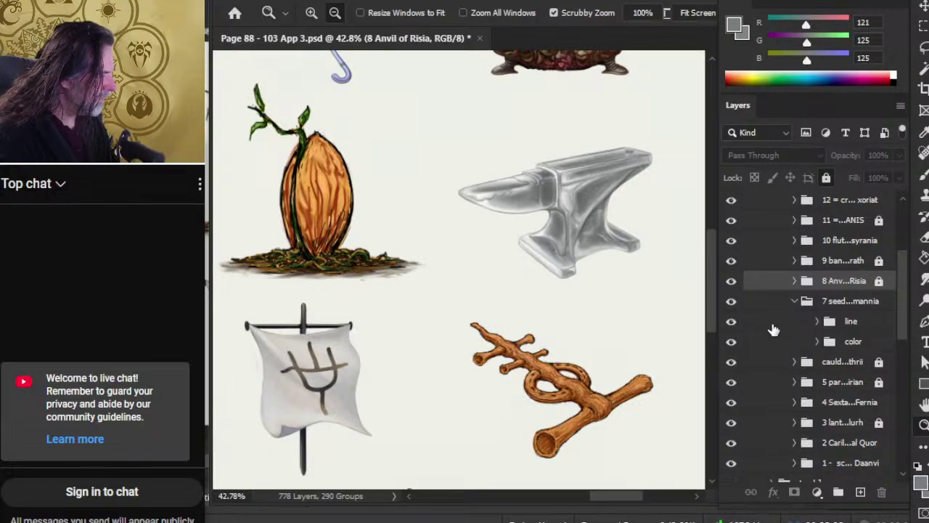
pyautogui.click(731, 324)
pyautogui.click(731, 324)
# Compare the seed illustration's outlined rendering with the finished anvil artwork.
pyautogui.moveTo(358, 256); pyautogui.dragTo(595, 251)
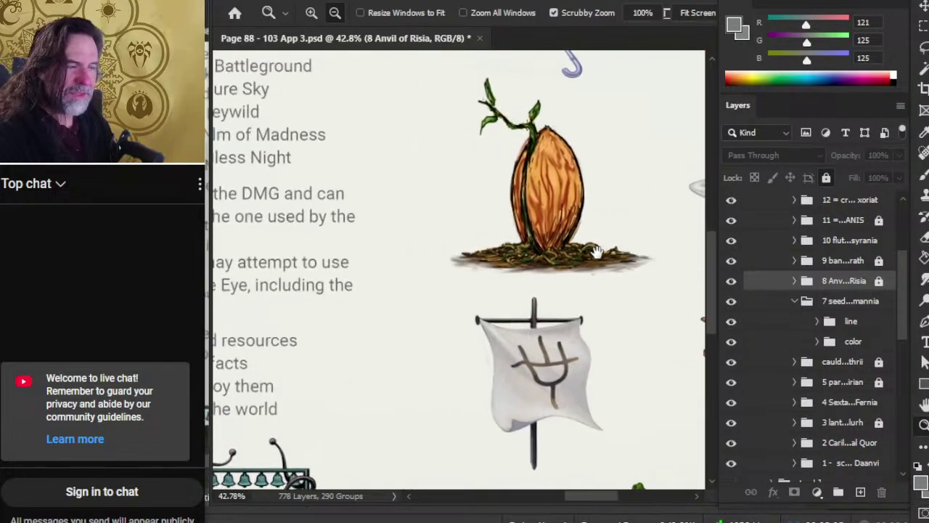
pyautogui.moveTo(359, 264); pyautogui.dragTo(605, 386)
pyautogui.moveTo(436, 232); pyautogui.dragTo(488, 203)
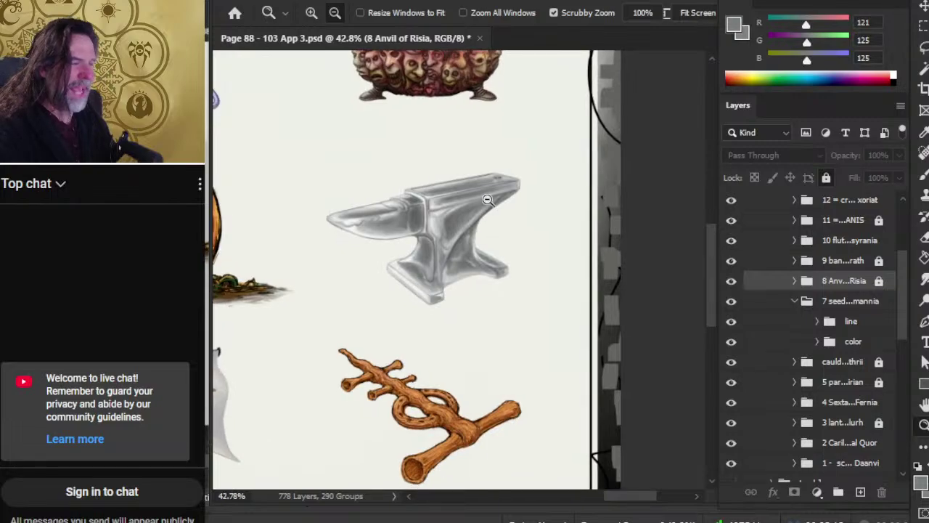
pyautogui.scroll(2, 488, 202)
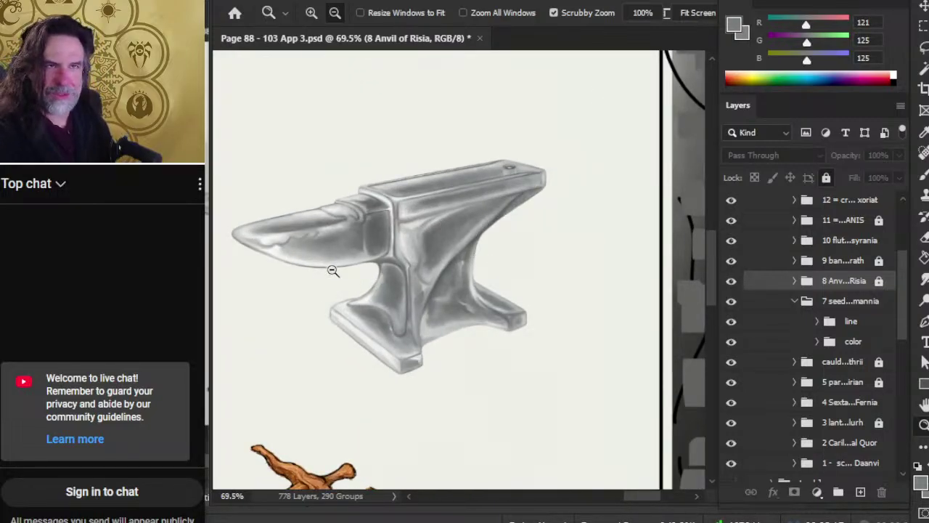
pyautogui.moveTo(298, 274); pyautogui.dragTo(601, 276)
pyautogui.moveTo(479, 292); pyautogui.dragTo(562, 269)
pyautogui.moveTo(342, 272)
pyautogui.mouseDown()
pyautogui.moveTo(407, 270)
pyautogui.moveTo(452, 337)
pyautogui.mouseUp()
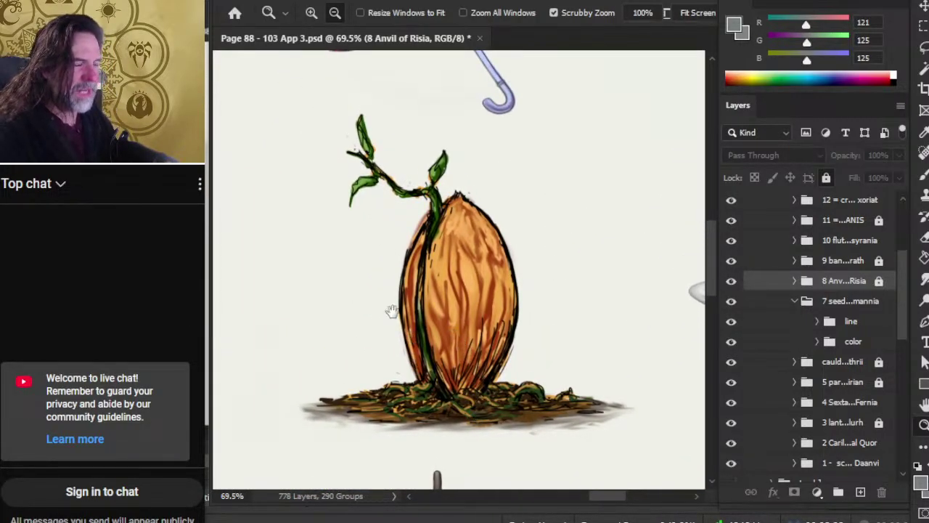
pyautogui.scroll(-3, 562, 361)
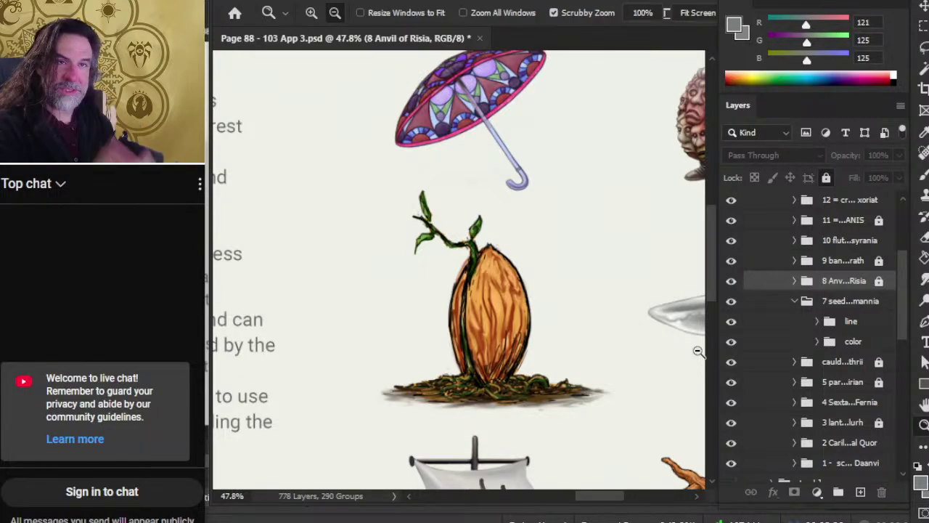
# Combine the seed's line and color groups into one new group inside the artifact 7 group.
pyautogui.click(795, 322)
pyautogui.keyDown('shift'); pyautogui.click(791, 346); pyautogui.keyUp('shift')
pyautogui.hotkey('ctrl', 'g')
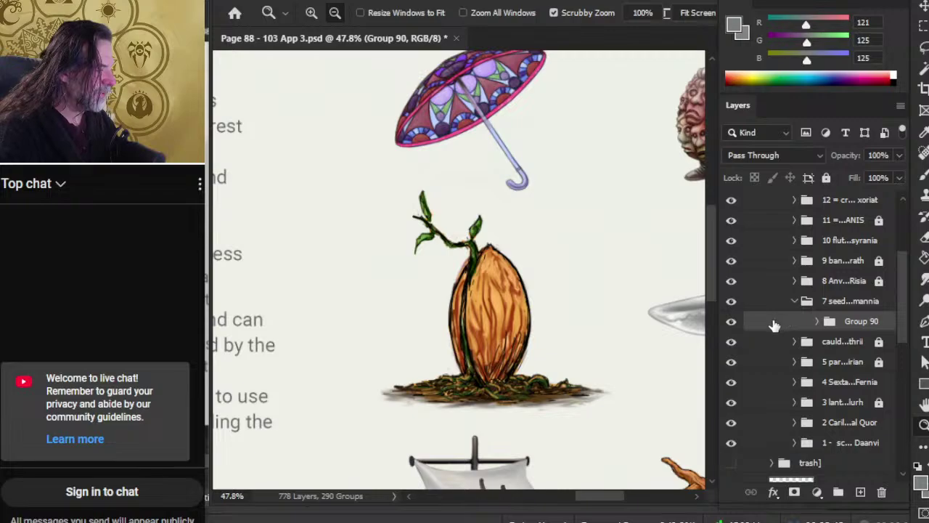
pyautogui.rightClick(773, 324)
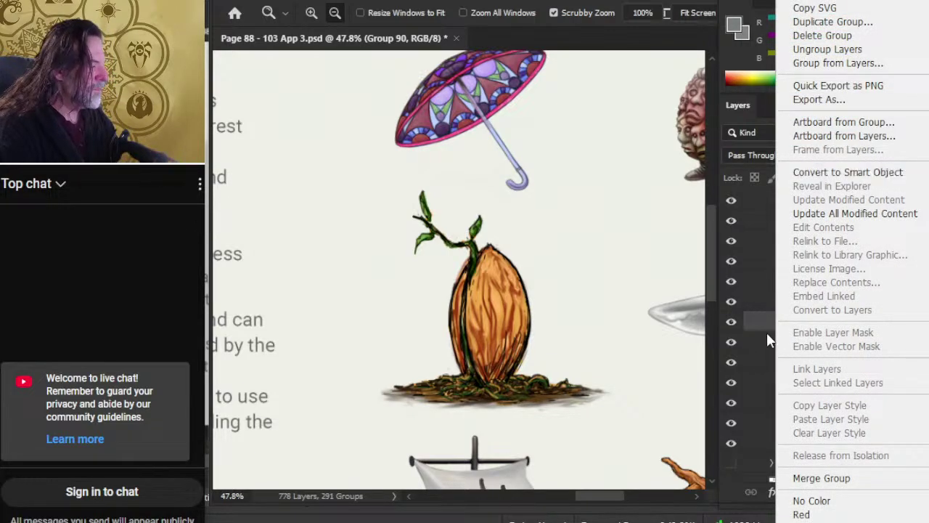
pyautogui.click(766, 341)
# Lower the opacity of the seed's line group to 67%.
pyautogui.click(816, 321)
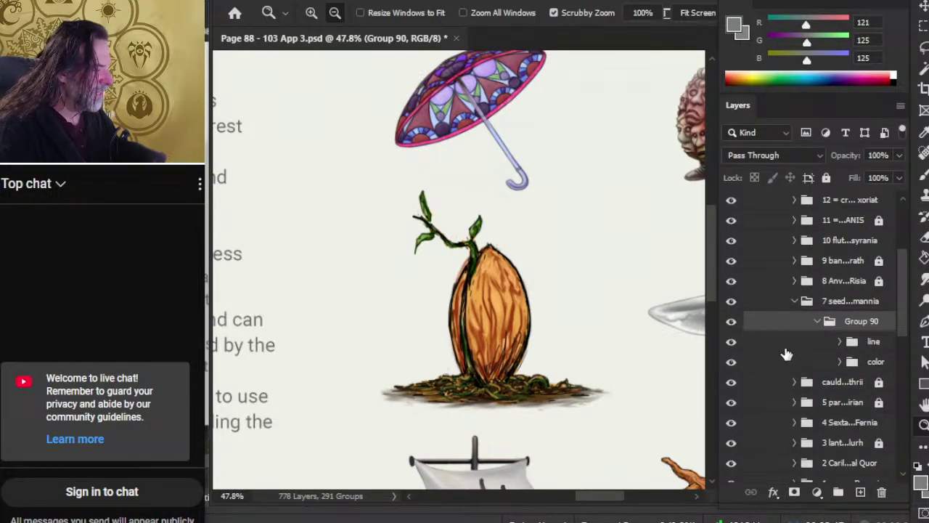
pyautogui.click(784, 343)
pyautogui.click(898, 177)
pyautogui.moveTo(898, 177); pyautogui.dragTo(873, 180)
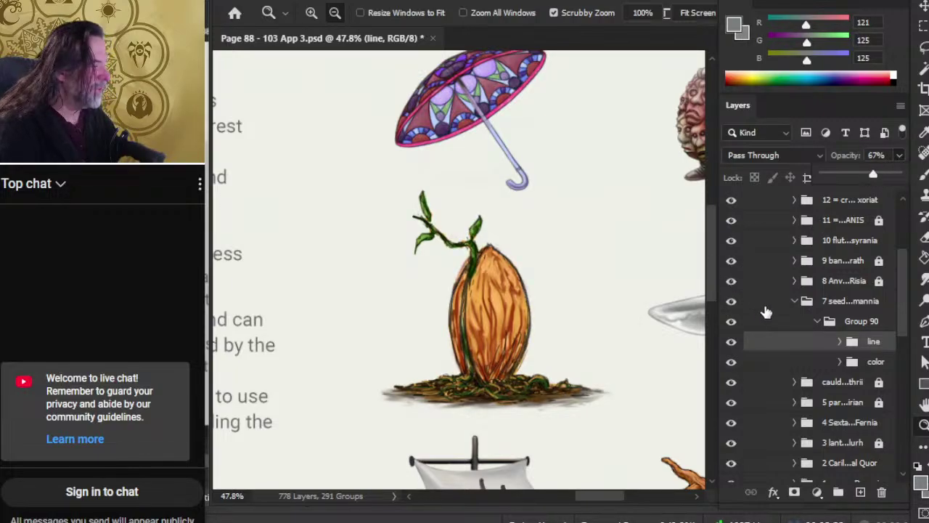
# Duplicate the seed's Group 90 under the default copy name.
pyautogui.click(819, 323)
pyautogui.rightClick(781, 321)
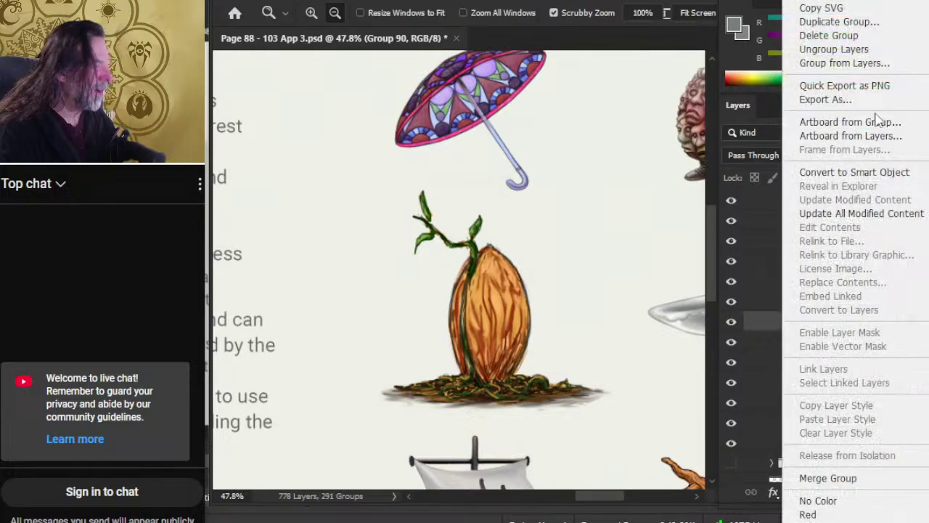
pyautogui.click(827, 21)
pyautogui.press('Return')
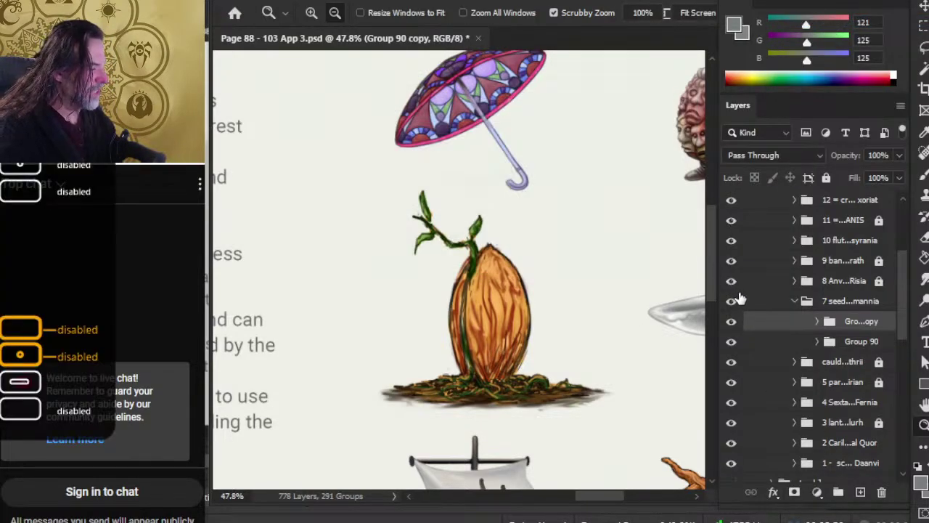
# Hide the original Group 90 and merge its duplicate group into a single layer.
pyautogui.click(730, 341)
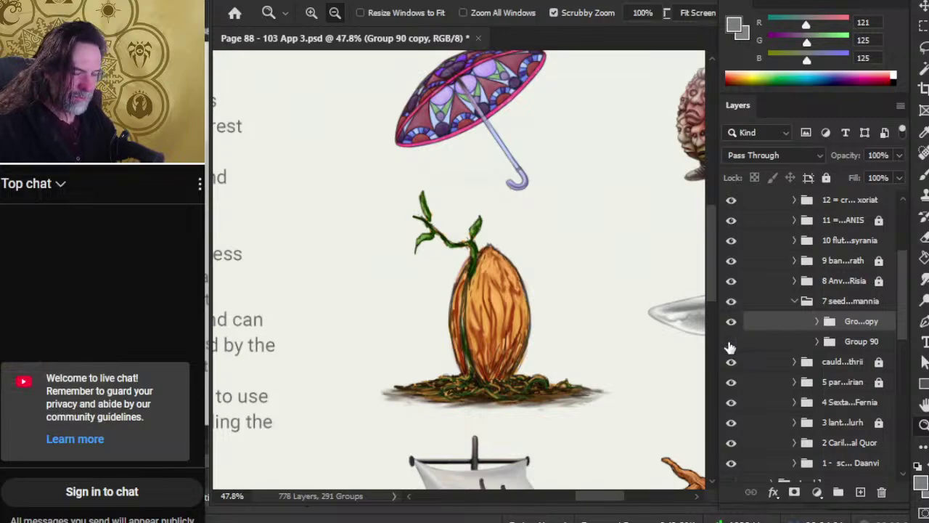
pyautogui.rightClick(781, 327)
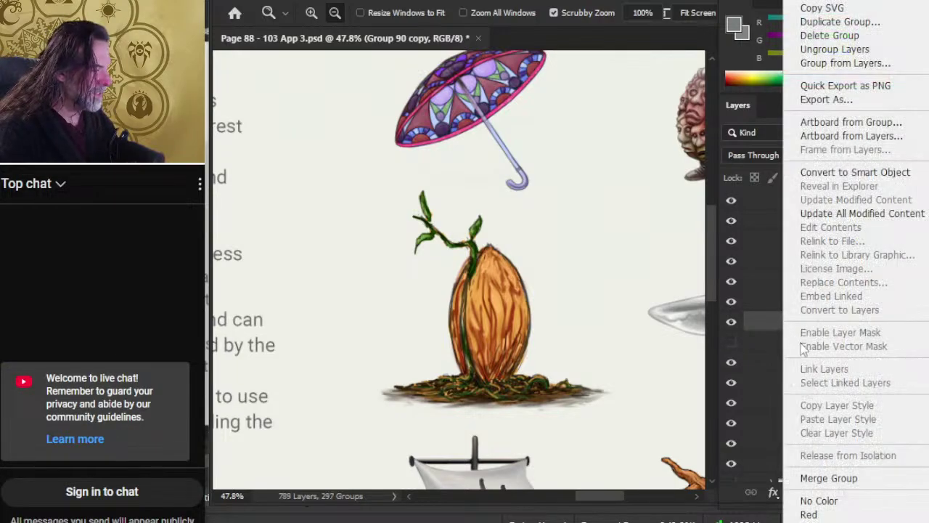
pyautogui.click(829, 478)
pyautogui.click(731, 328)
pyautogui.click(731, 328)
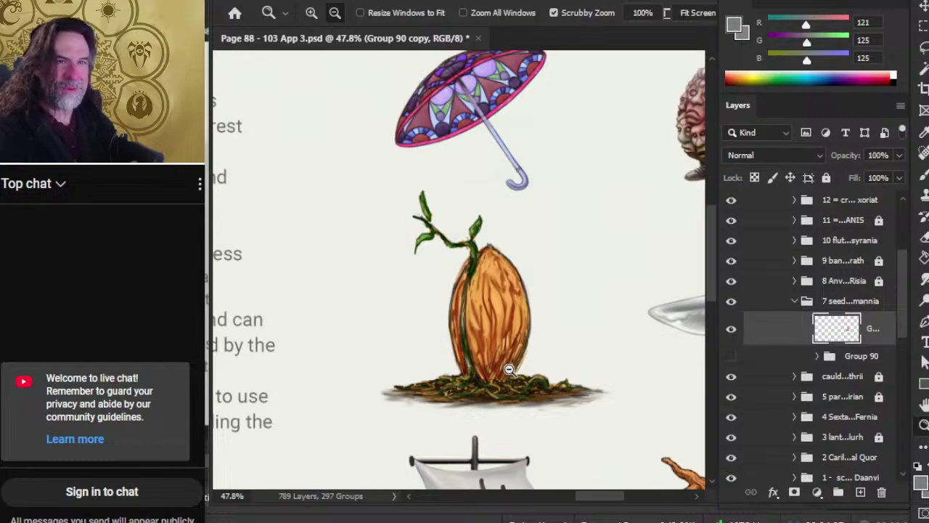
# Lasso the topmost leaf of the seed's sprout, shift it slightly up and outward, and clear the selection.
pyautogui.moveTo(555, 295); pyautogui.dragTo(610, 294)
pyautogui.press('b')
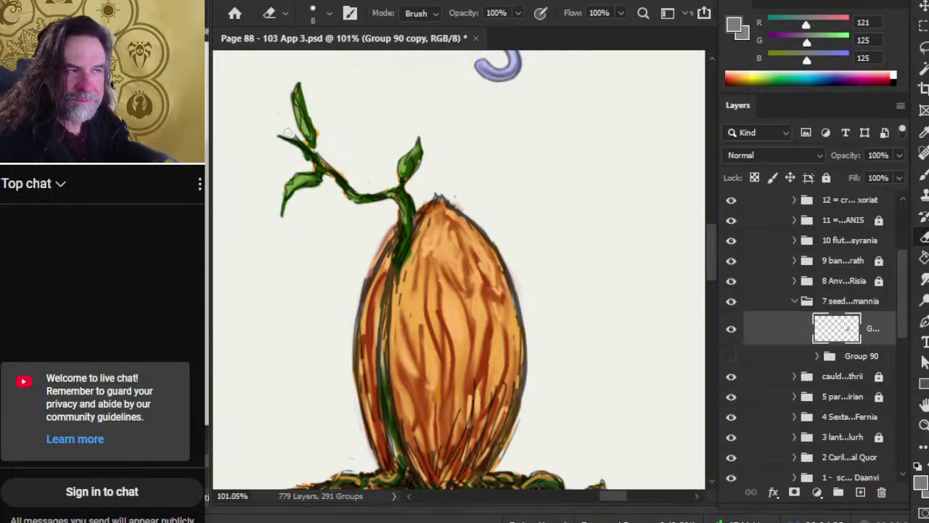
pyautogui.press('l')
pyautogui.moveTo(331, 85)
pyautogui.mouseDown()
pyautogui.moveTo(281, 75)
pyautogui.moveTo(279, 108)
pyautogui.mouseUp()
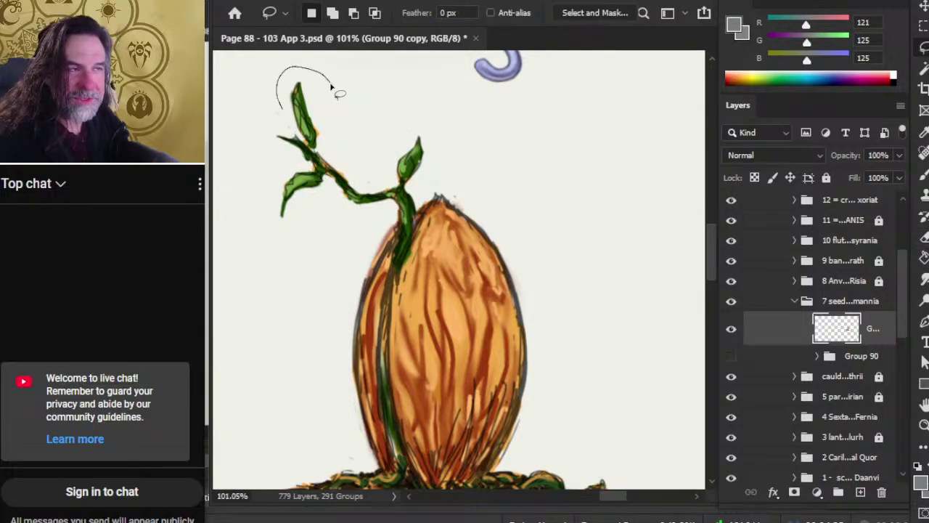
pyautogui.moveTo(331, 86); pyautogui.dragTo(309, 101)
pyautogui.hotkey('ctrl', 'd')
# Trim the rough edges around the topmost leaf and the seed's pointed tip with a small Eraser.
pyautogui.press('e')
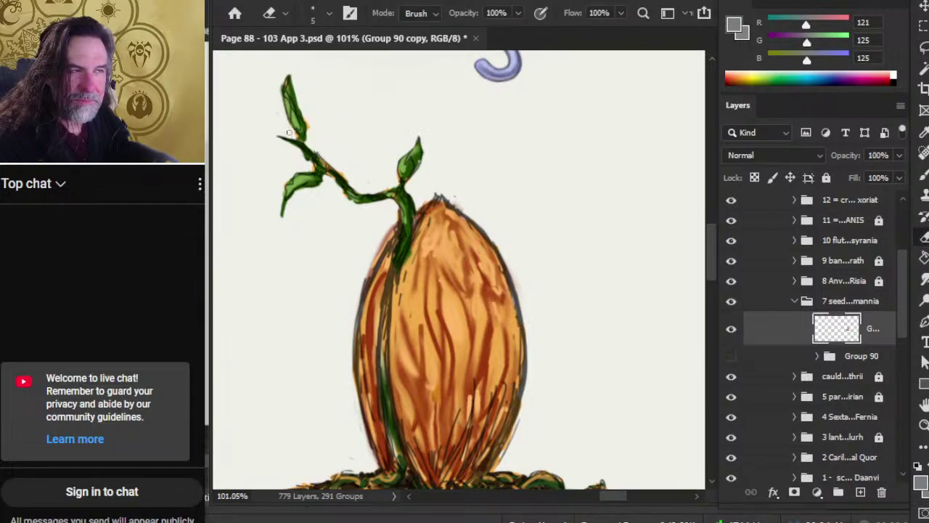
pyautogui.moveTo(310, 116); pyautogui.dragTo(307, 122)
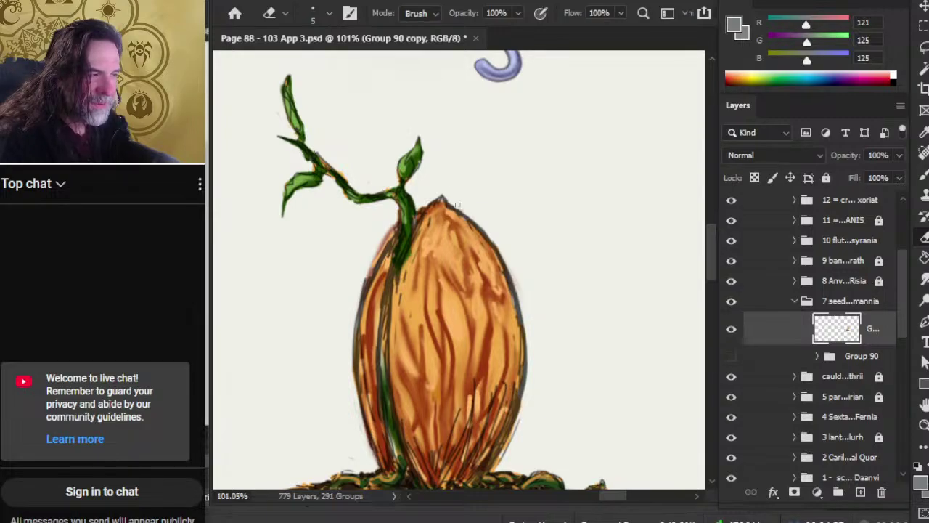
pyautogui.press('[')
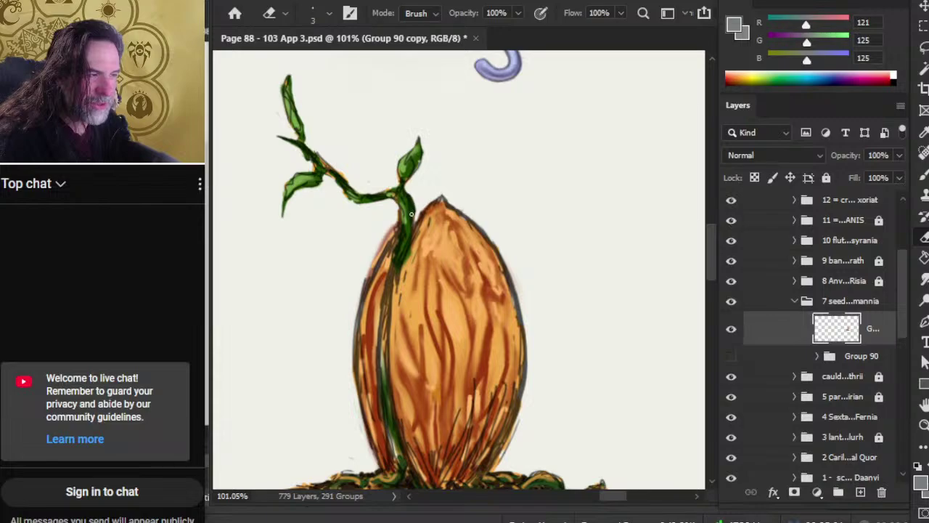
# Smooth the sprout's stem where it meets the seed, alternating Smudge and Eraser and raising the Smudge strength to 60%.
pyautogui.press('r')
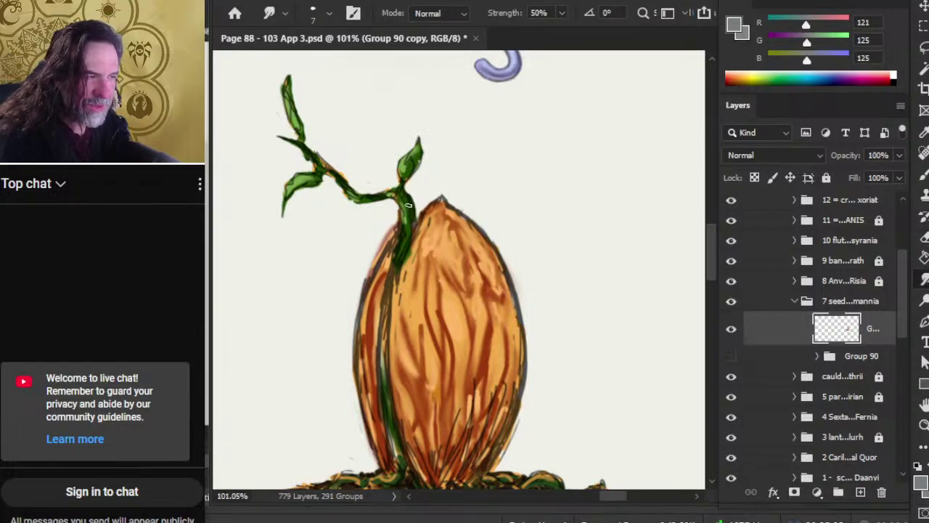
pyautogui.press('e')
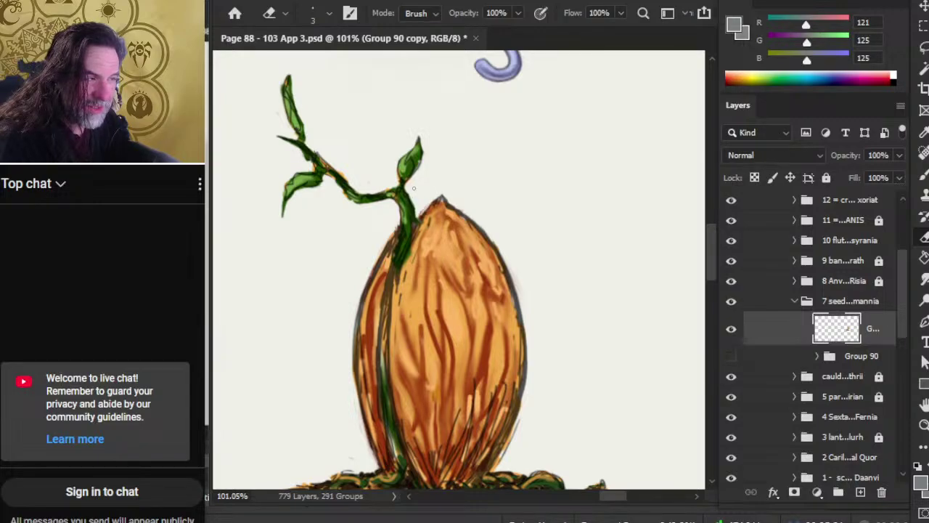
pyautogui.press('r')
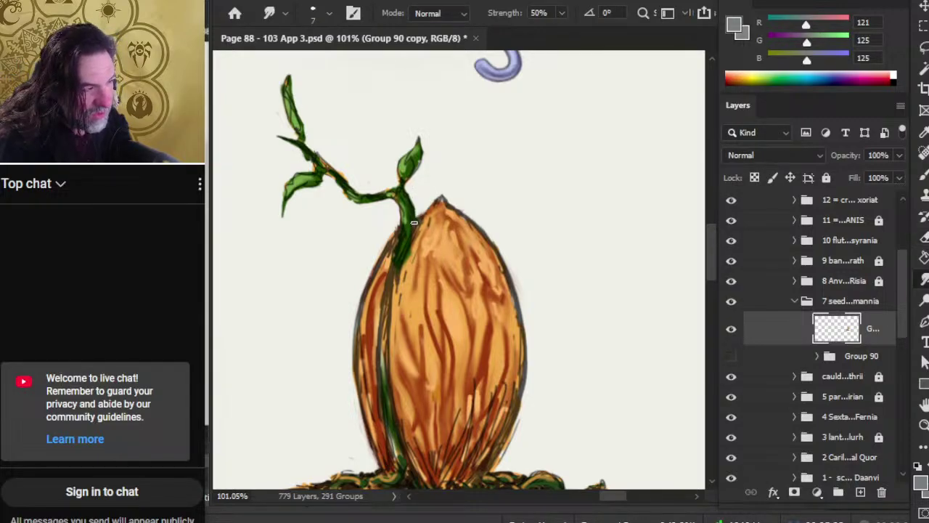
pyautogui.press('e')
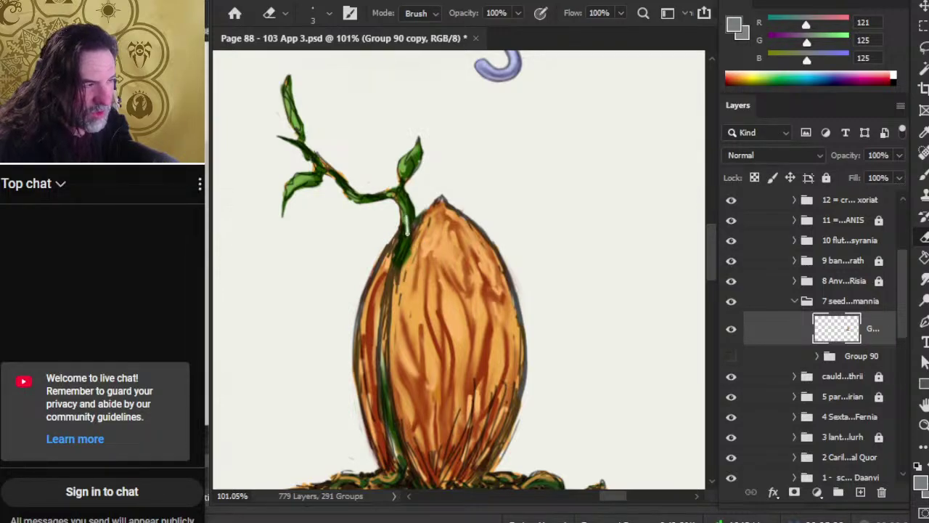
pyautogui.press('r')
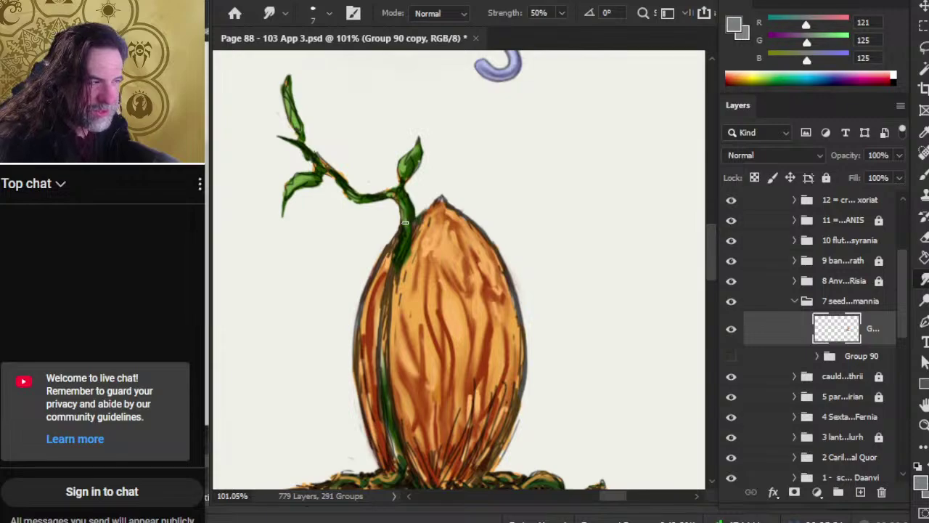
pyautogui.press('6')
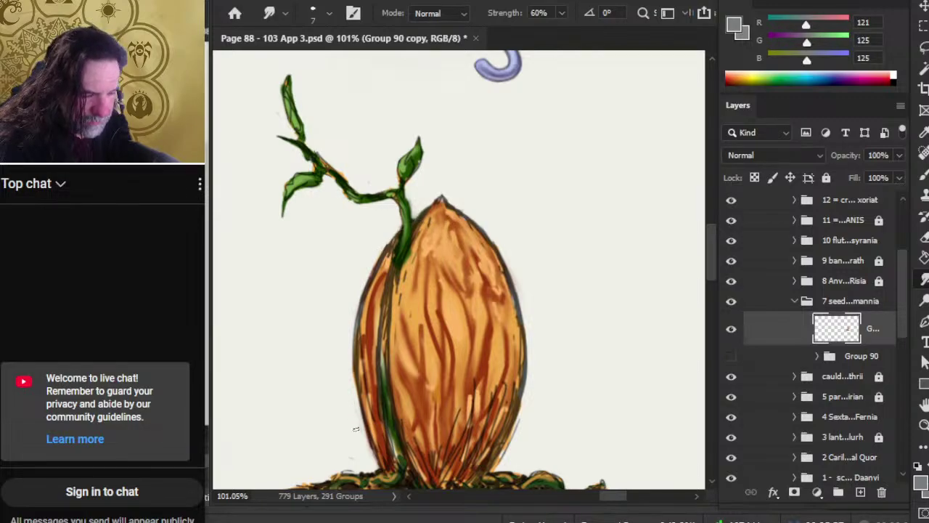
# Erase stray marks along the seed's left edge and smudge its outline at 60% strength.
pyautogui.scroll(-4, 358, 421)
pyautogui.press('e')
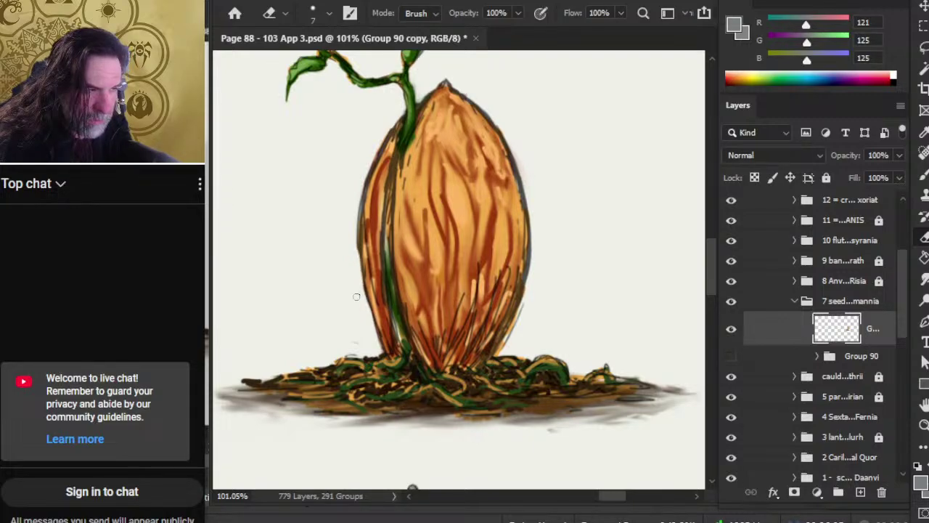
pyautogui.moveTo(357, 296); pyautogui.dragTo(353, 209)
pyautogui.press('r')
pyautogui.moveTo(361, 209)
pyautogui.mouseDown()
pyautogui.moveTo(361, 263)
pyautogui.moveTo(361, 207)
pyautogui.moveTo(368, 291)
pyautogui.moveTo(364, 194)
pyautogui.moveTo(369, 294)
pyautogui.moveTo(362, 253)
pyautogui.moveTo(362, 269)
pyautogui.moveTo(366, 233)
pyautogui.moveTo(367, 298)
pyautogui.moveTo(365, 265)
pyautogui.moveTo(389, 352)
pyautogui.moveTo(367, 294)
pyautogui.moveTo(370, 305)
pyautogui.moveTo(363, 240)
pyautogui.moveTo(370, 196)
pyautogui.moveTo(370, 260)
pyautogui.moveTo(368, 202)
pyautogui.moveTo(382, 297)
pyautogui.moveTo(391, 288)
pyautogui.moveTo(385, 226)
pyautogui.moveTo(392, 282)
pyautogui.moveTo(390, 180)
pyautogui.mouseUp()
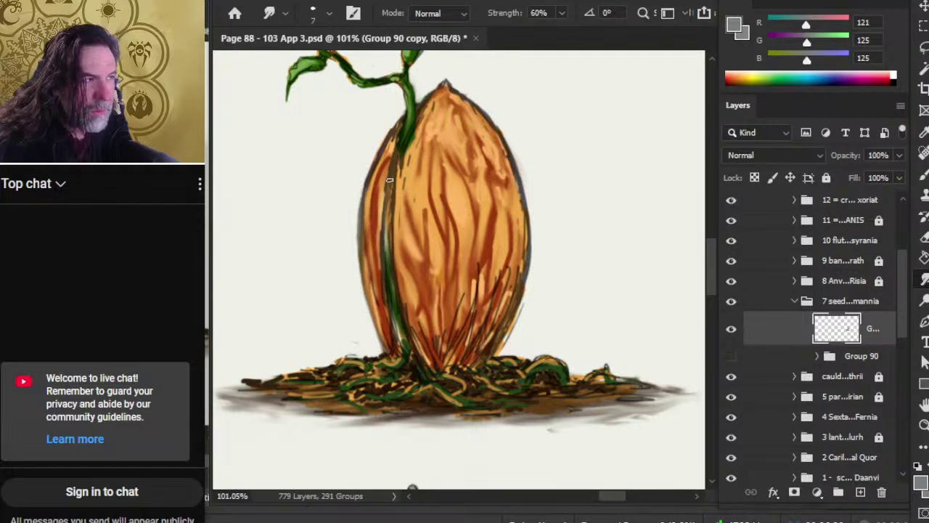
# Sample the stem's dark green and repaint the stem down the front of the seed with a 2 px brush.
pyautogui.press('b')
pyautogui.keyDown('alt'); pyautogui.click(401, 149); pyautogui.keyUp('alt')
pyautogui.press(']')
pyautogui.moveTo(397, 181); pyautogui.dragTo(401, 151)
pyautogui.moveTo(389, 222); pyautogui.dragTo(401, 150)
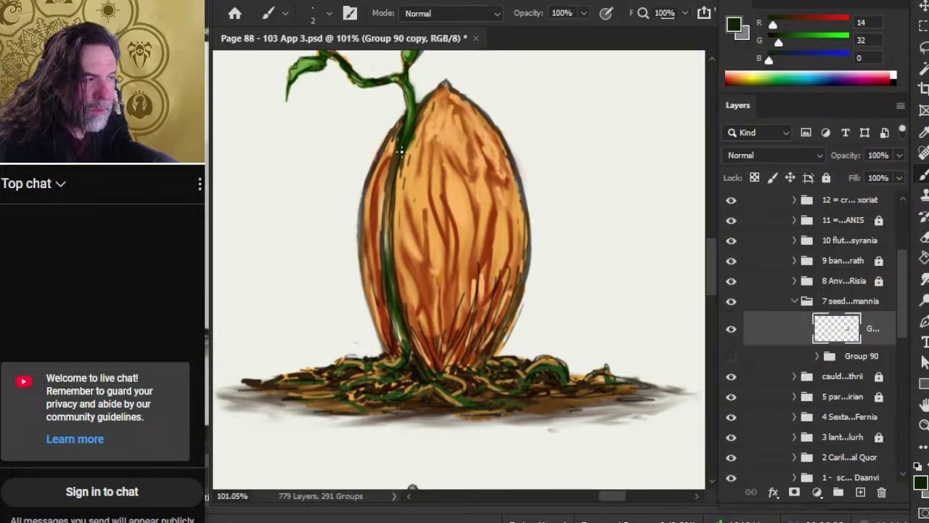
pyautogui.moveTo(395, 195); pyautogui.dragTo(404, 148)
pyautogui.moveTo(396, 184); pyautogui.dragTo(404, 148)
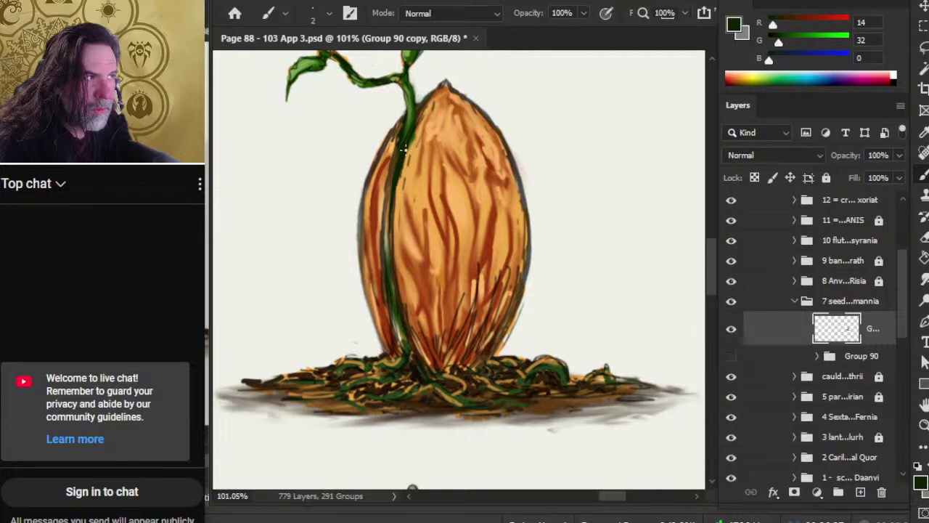
pyautogui.moveTo(399, 188)
pyautogui.mouseDown()
pyautogui.moveTo(408, 140)
pyautogui.moveTo(401, 162)
pyautogui.mouseUp()
pyautogui.moveTo(395, 211)
pyautogui.mouseDown()
pyautogui.moveTo(401, 160)
pyautogui.moveTo(394, 232)
pyautogui.mouseUp()
pyautogui.moveTo(399, 186); pyautogui.dragTo(393, 225)
pyautogui.moveTo(396, 261)
pyautogui.mouseDown()
pyautogui.moveTo(392, 211)
pyautogui.moveTo(397, 296)
pyautogui.moveTo(396, 276)
pyautogui.mouseUp()
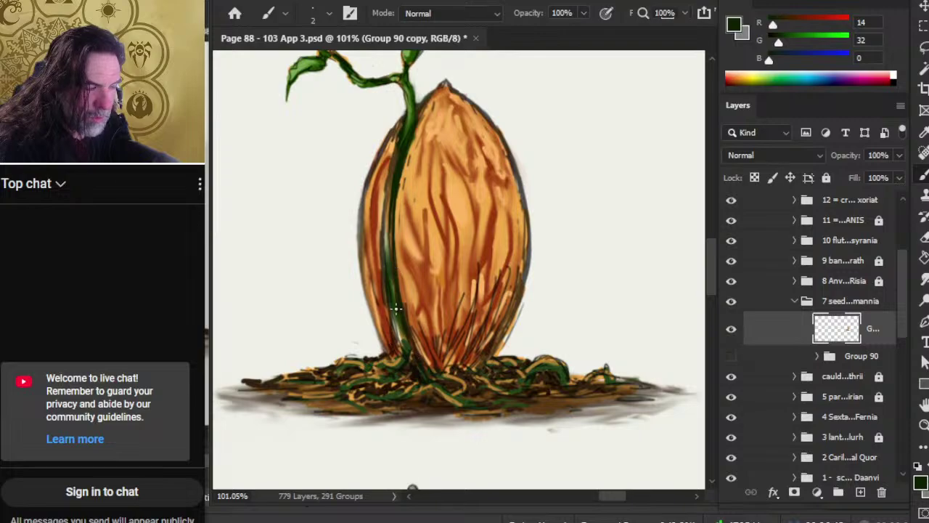
# Clean up the left end of the soil and its shadow with a 7 px Eraser.
pyautogui.press('e')
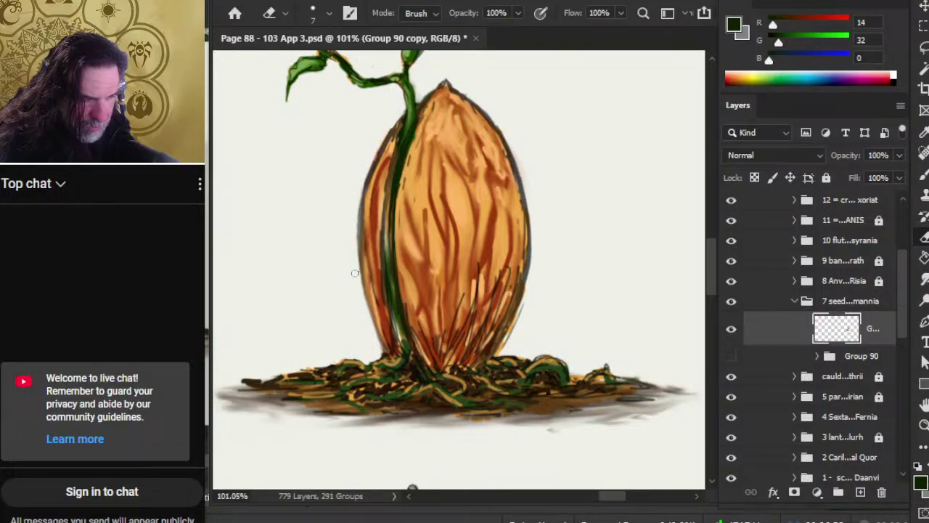
pyautogui.press('w')
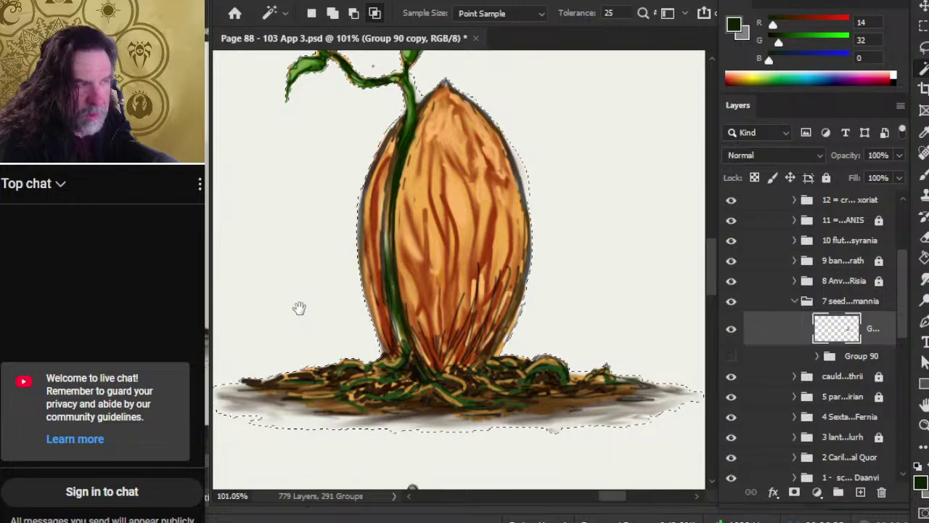
pyautogui.moveTo(301, 311); pyautogui.dragTo(402, 217)
pyautogui.click(402, 217)
pyautogui.press('e')
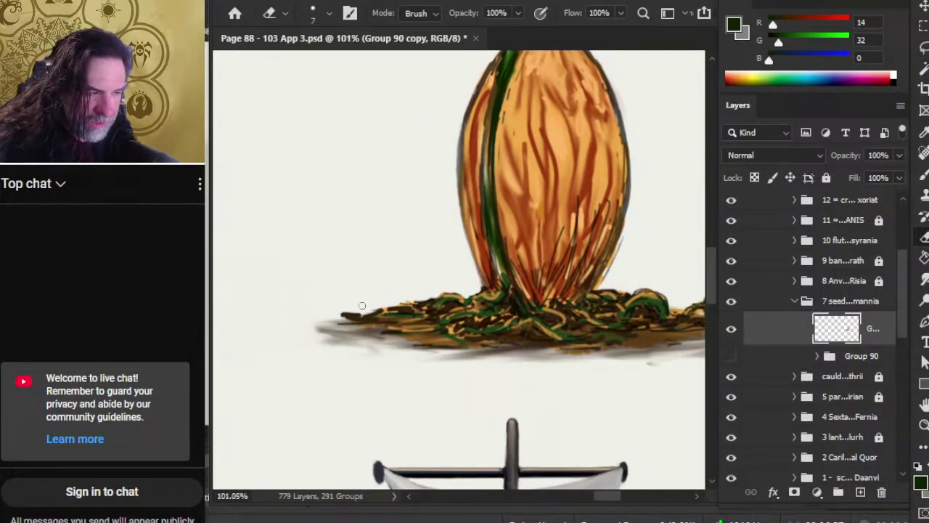
pyautogui.moveTo(361, 306)
pyautogui.mouseDown()
pyautogui.moveTo(342, 315)
pyautogui.moveTo(364, 311)
pyautogui.mouseUp()
pyautogui.click(365, 312)
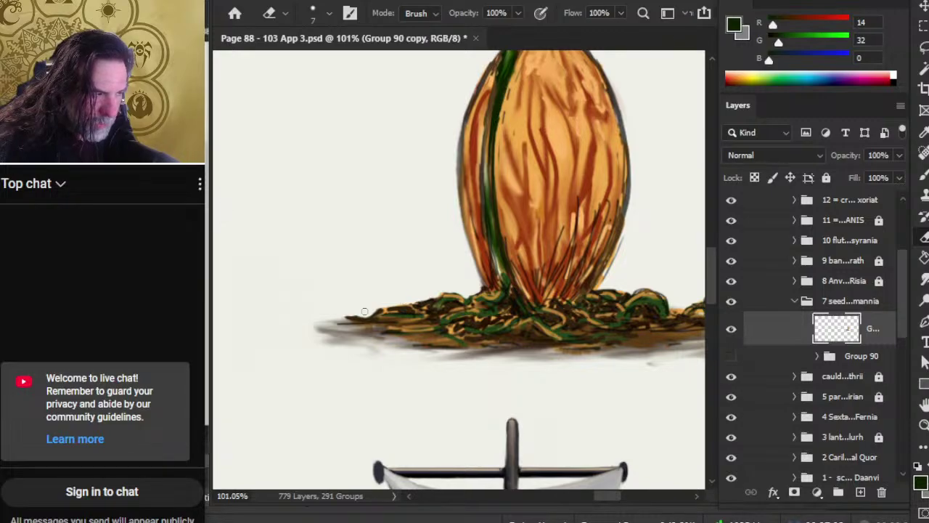
pyautogui.moveTo(341, 345); pyautogui.dragTo(318, 344)
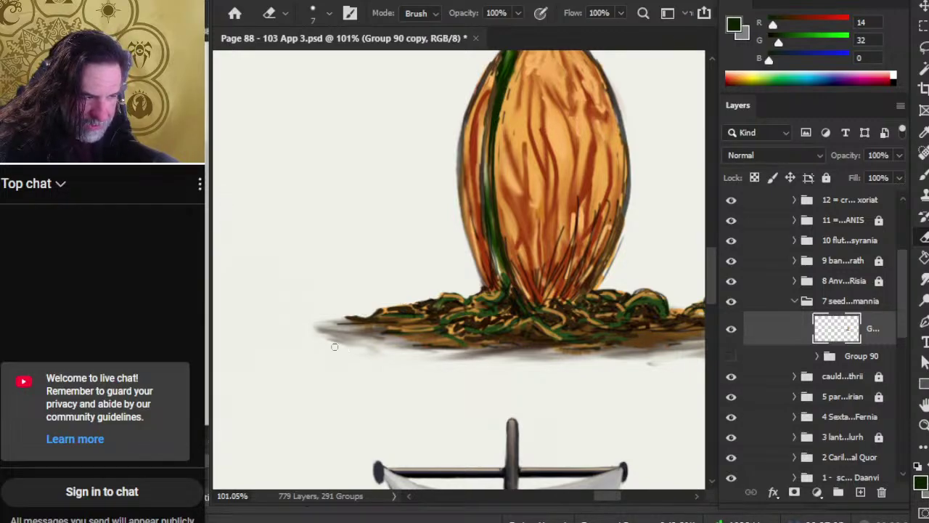
# Erase stray lines at the seed's lower right edge and around the neighbouring roots, using Eraser sizes from 4 down to 2 px.
pyautogui.moveTo(596, 386); pyautogui.dragTo(394, 337)
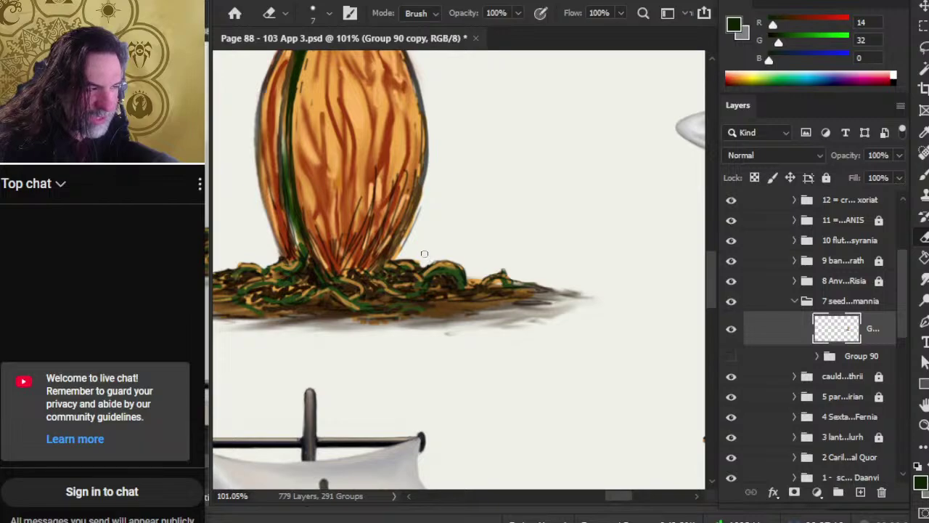
pyautogui.press('[')
pyautogui.press('[')
pyautogui.press('[')
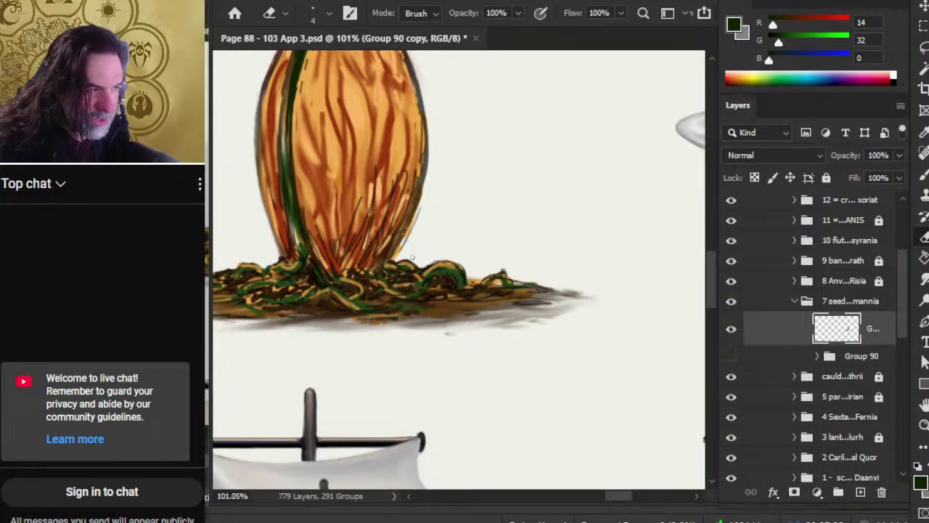
pyautogui.moveTo(406, 251)
pyautogui.mouseDown()
pyautogui.moveTo(418, 209)
pyautogui.moveTo(420, 231)
pyautogui.moveTo(394, 258)
pyautogui.mouseUp()
pyautogui.press('[')
pyautogui.press('[')
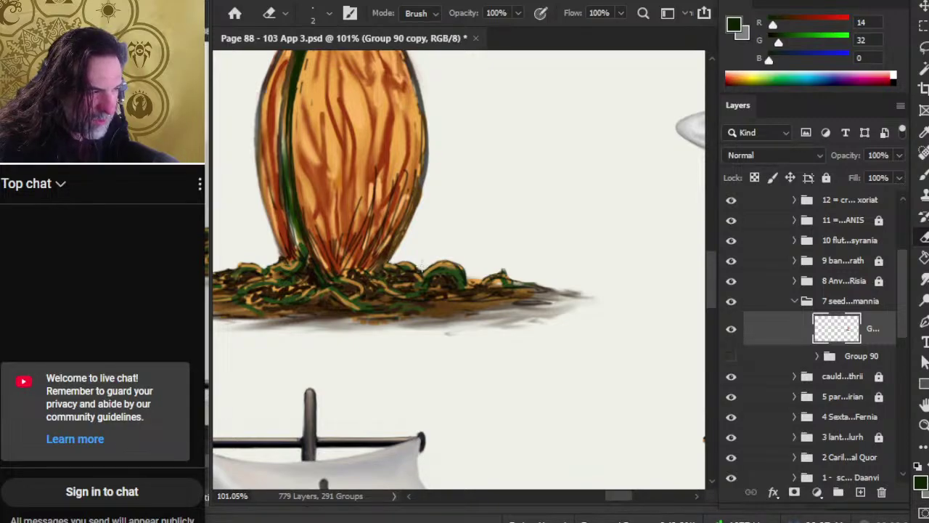
pyautogui.press(']')
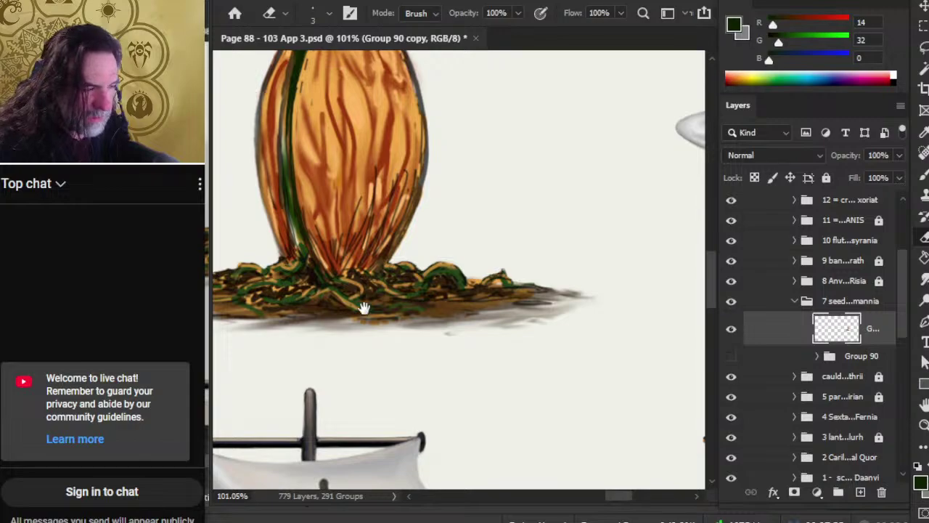
# Save the page document with the cleaned-up seed artwork.
pyautogui.scroll(-10, 363, 307)
pyautogui.keyDown('ctrl'); pyautogui.hscroll(-3, 425, 297); pyautogui.keyUp('ctrl')
pyautogui.keyDown('ctrl'); pyautogui.hscroll(3, 450, 305); pyautogui.keyUp('ctrl')
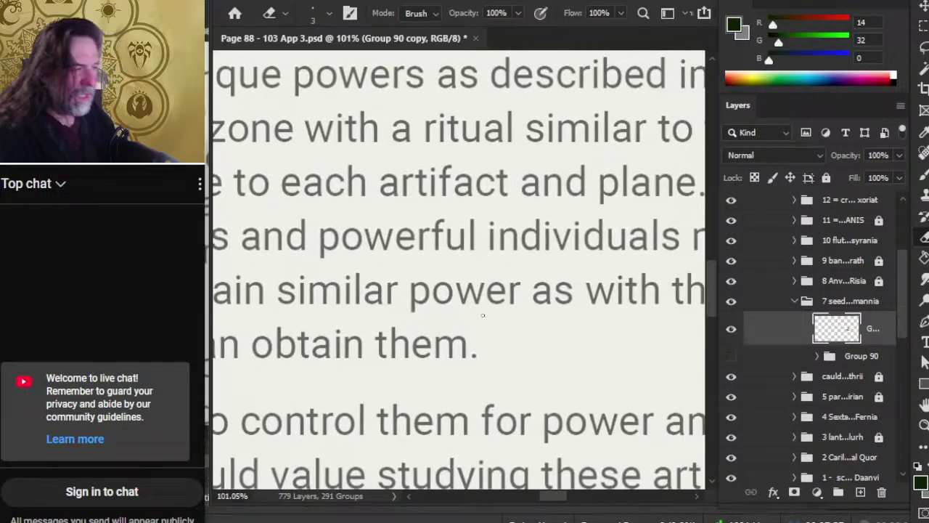
pyautogui.hotkey('ctrl', 's')
pyautogui.press('z')
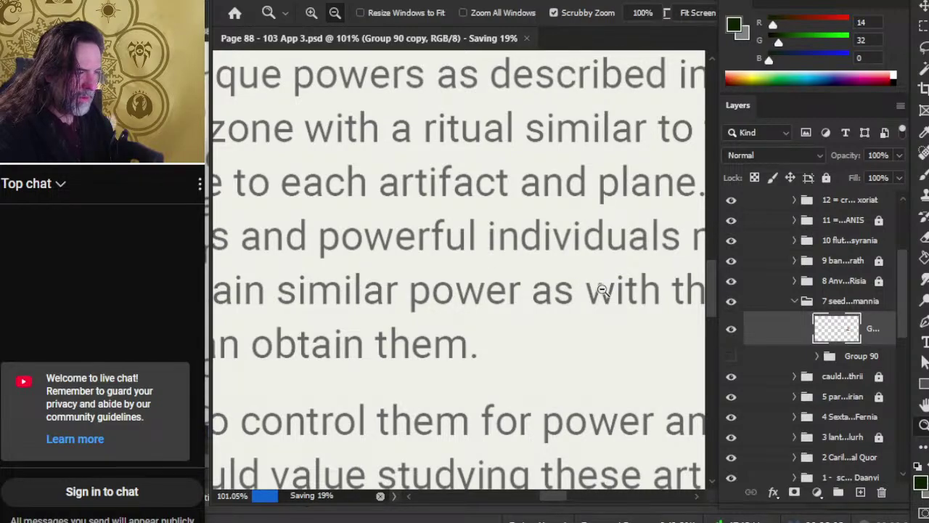
pyautogui.scroll(-3, 482, 304)
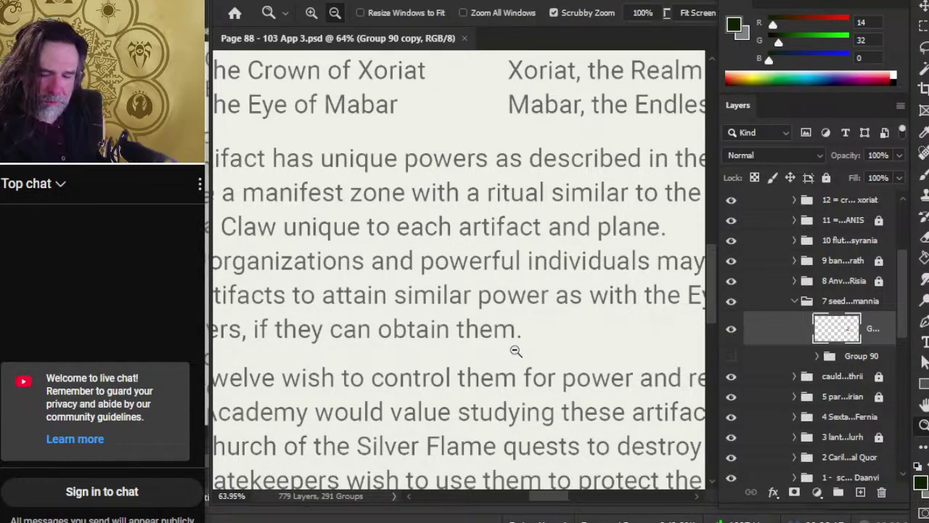
# Check the live stream's YouTube page in the browser and switch to the OBS window.
pyautogui.hotkey('alt', 'Tab')
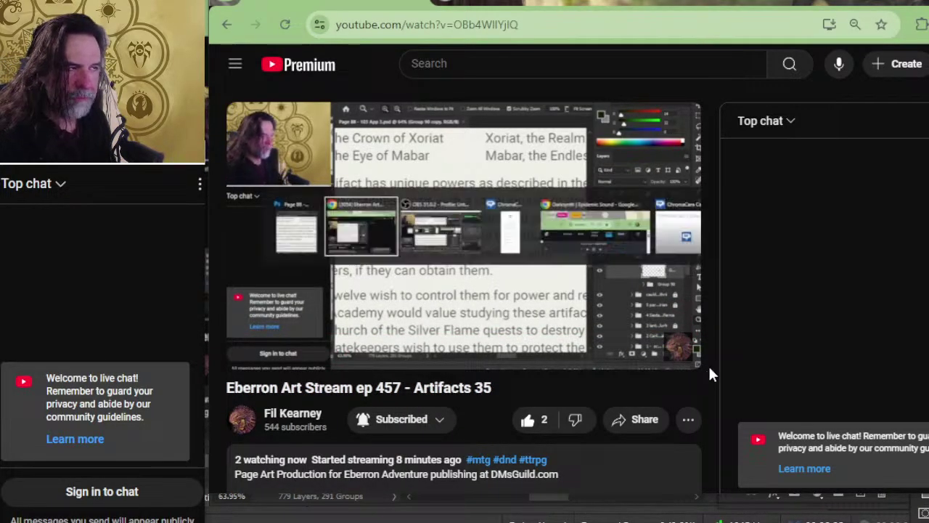
pyautogui.hotkey('alt', 'Tab')
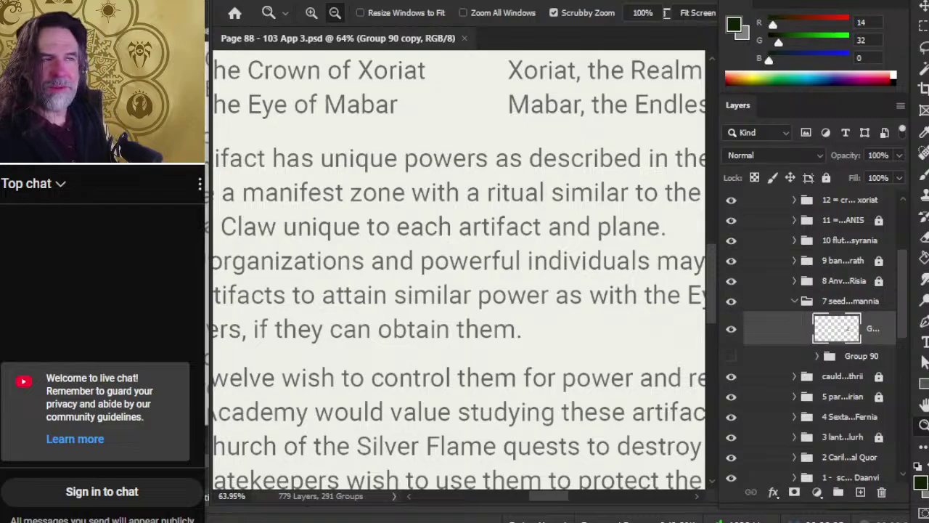
pyautogui.hotkey('alt', 'Tab')
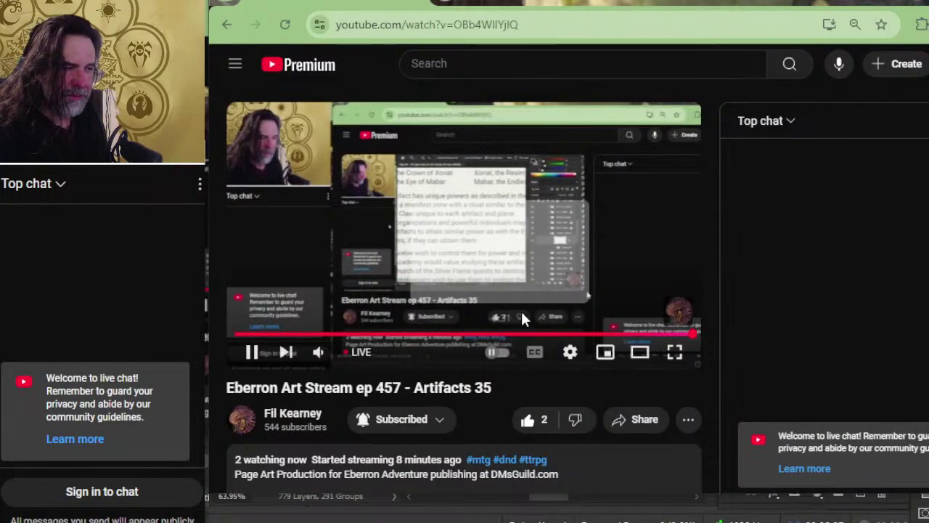
pyautogui.hotkey('alt', 'Tab')
pyautogui.hotkey('alt', 'Tab')
pyautogui.press('Tab')
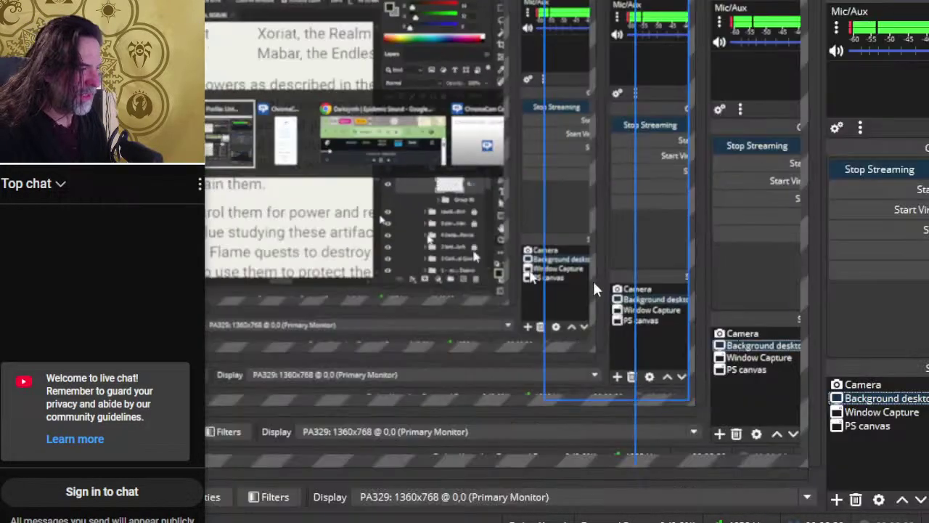
# Select the Background desktop source in OBS and scale its capture down so Photoshop's panels fit the stream frame.
pyautogui.click(882, 412)
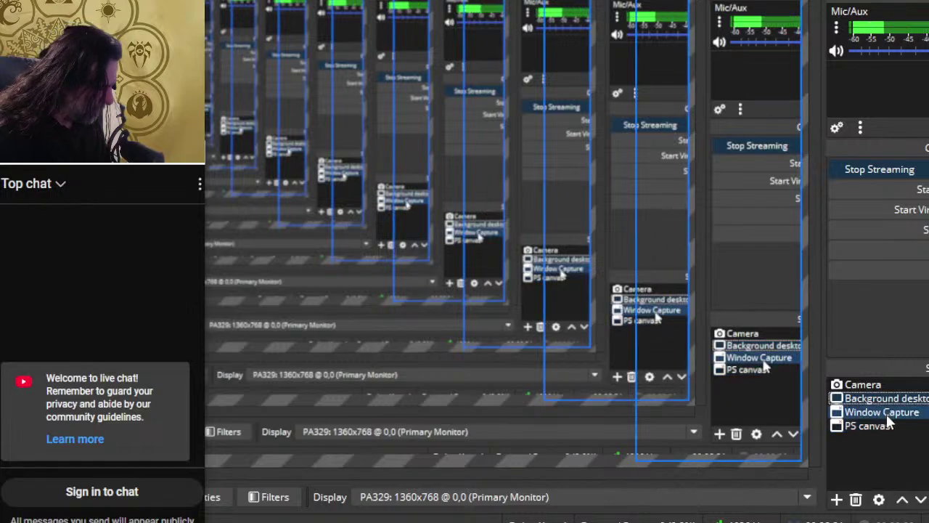
pyautogui.click(892, 436)
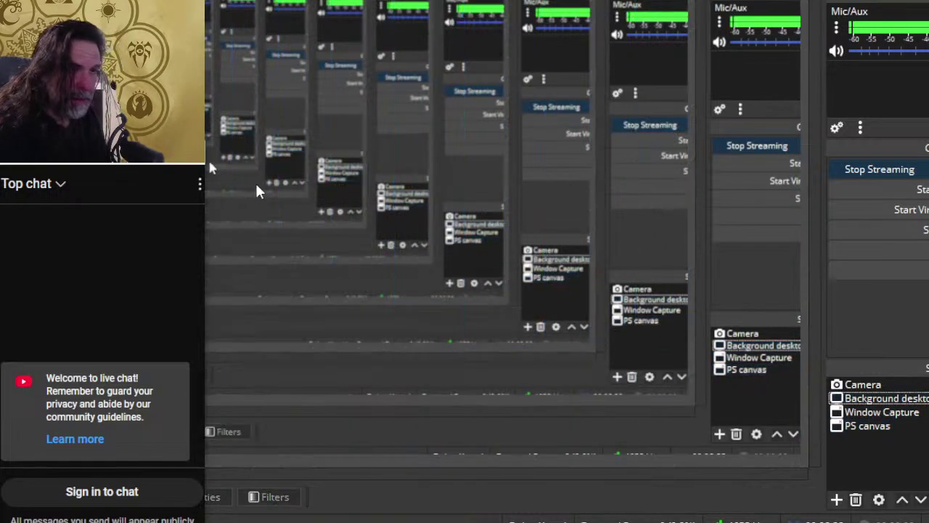
pyautogui.click(881, 398)
pyautogui.hotkey('alt', 'Tab')
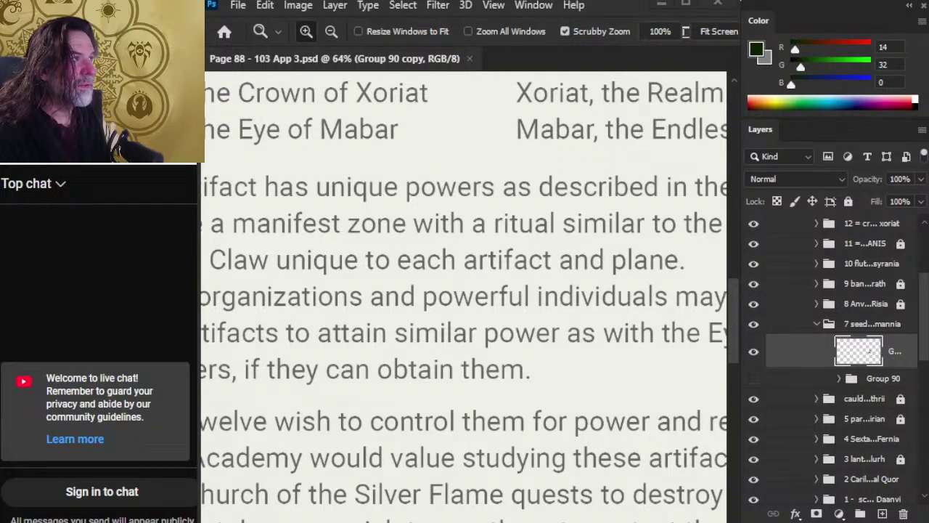
pyautogui.hotkey('alt', 'Tab')
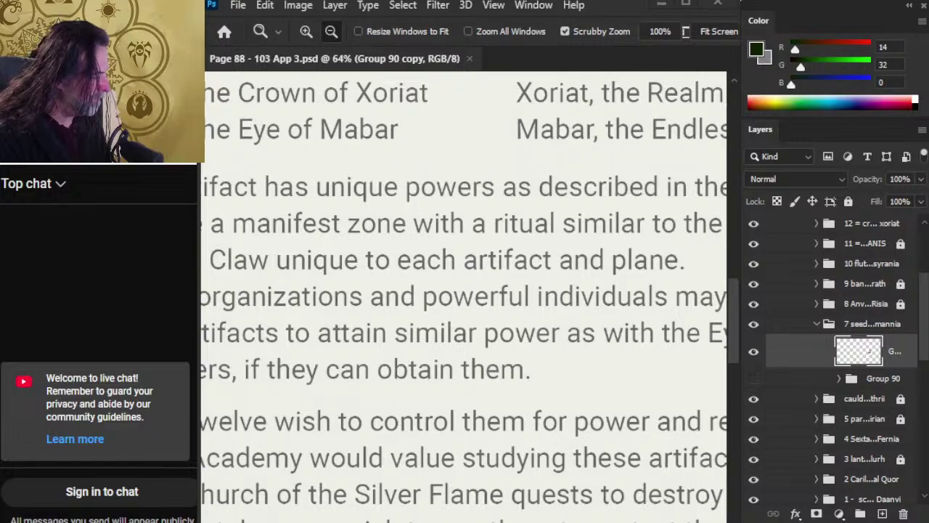
pyautogui.hotkey('alt', 'Tab')
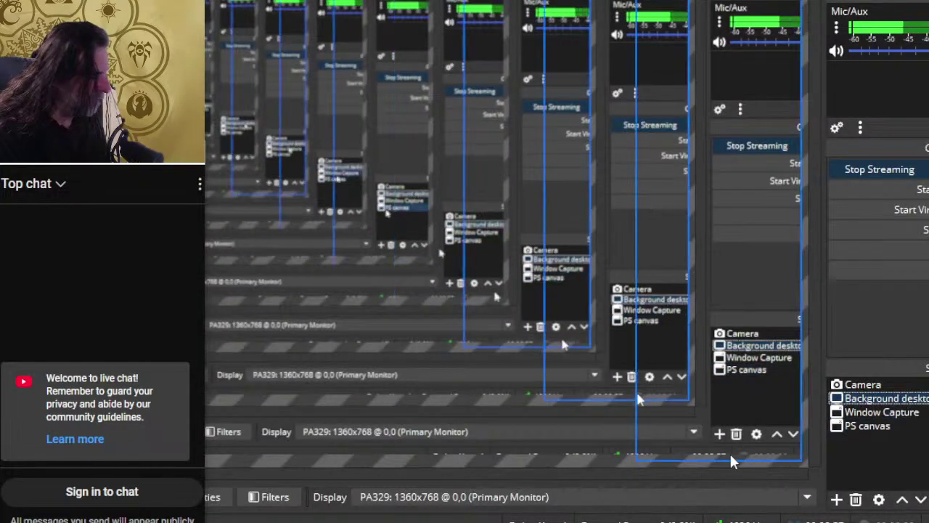
pyautogui.hotkey('alt', 'Tab')
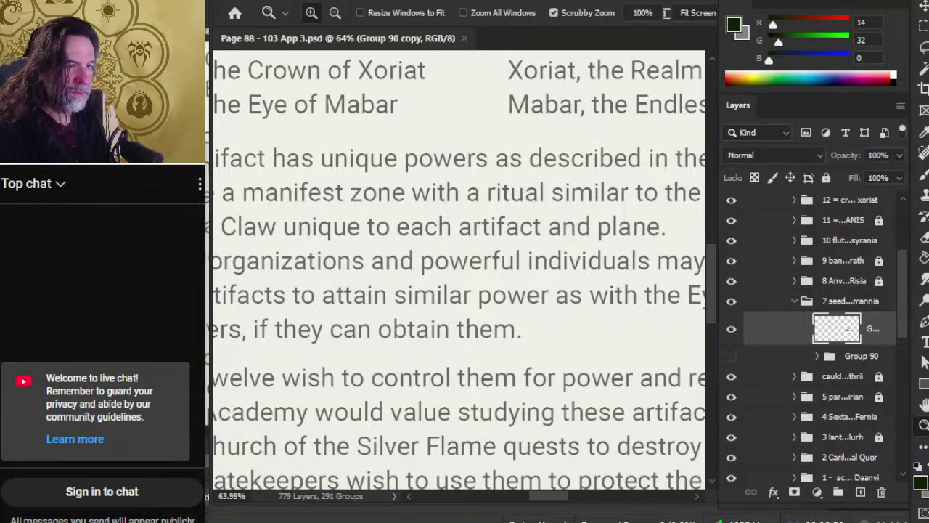
# Return to the page document in Photoshop and zoom out to about 14% to show the page artwork.
pyautogui.hotkey('alt', 'Tab')
pyautogui.press('Tab')
pyautogui.hotkey('alt', 'shift', 'Tab')
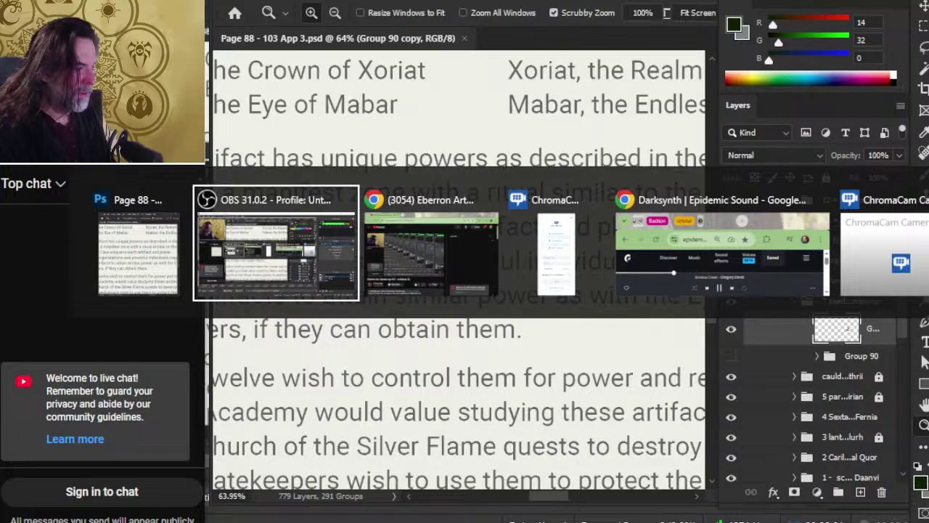
pyautogui.hotkey('alt', 'shift', 'Tab')
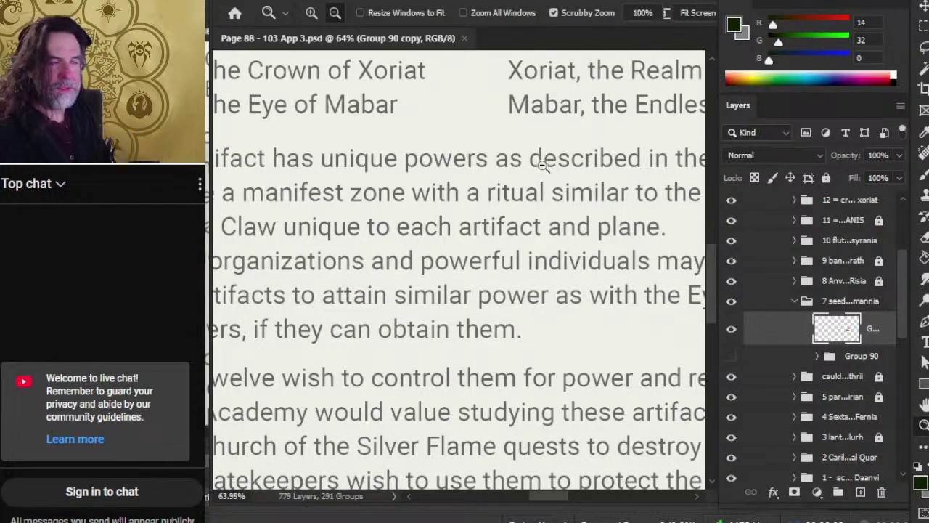
pyautogui.moveTo(524, 204); pyautogui.dragTo(436, 204)
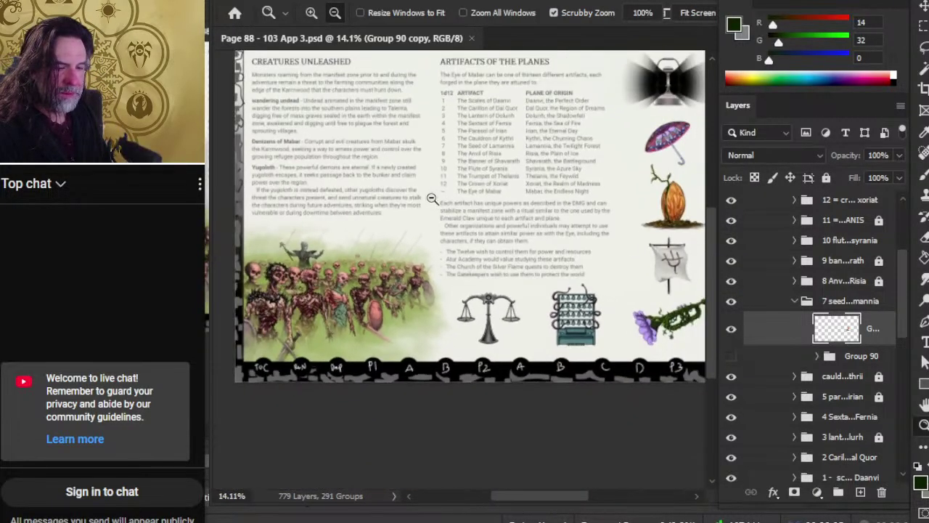
# Compare the Photoshop view with the live stream's YouTube page in the browser.
pyautogui.hotkey('alt', 'Tab')
pyautogui.hotkey('alt', 'Tab')
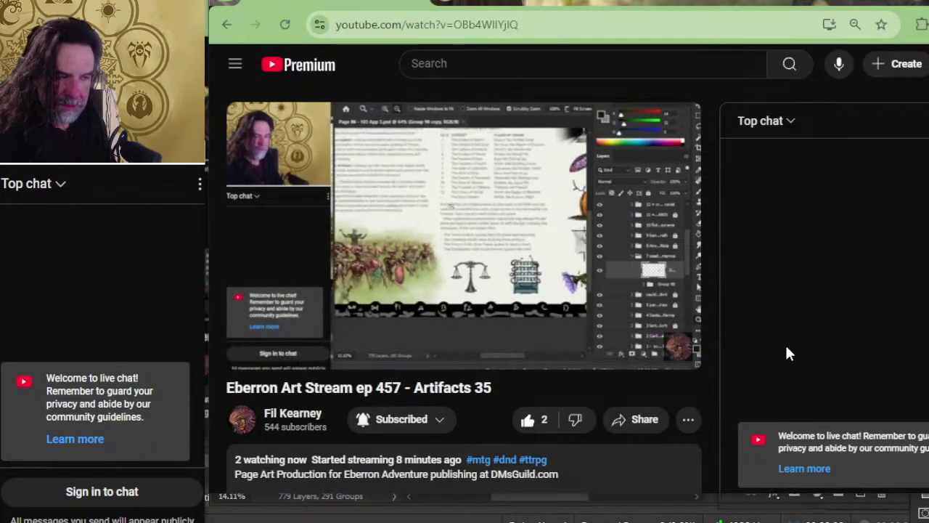
pyautogui.hotkey('alt', 'Tab')
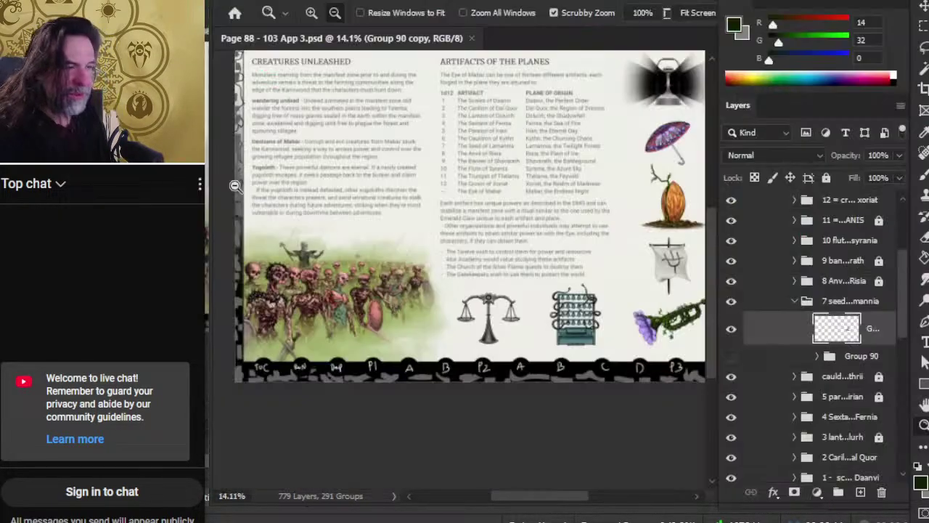
pyautogui.hotkey('alt', 'Tab')
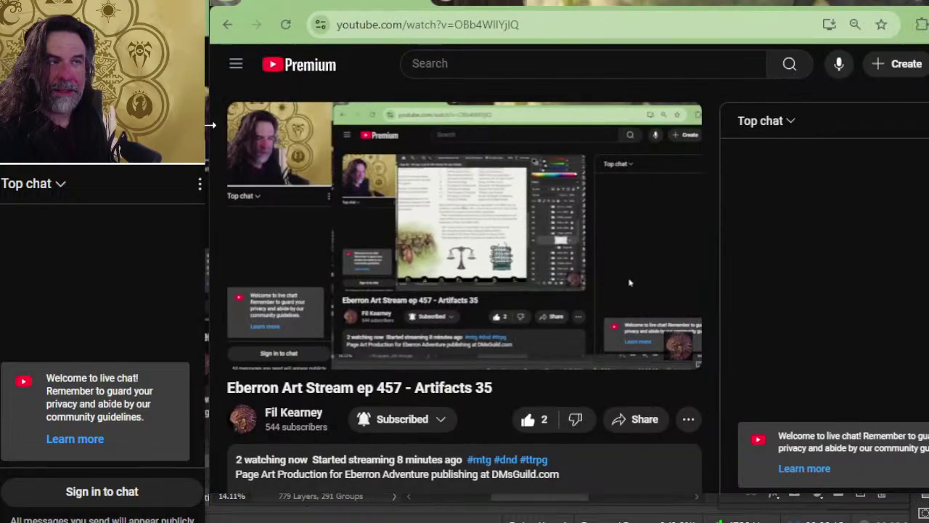
pyautogui.hotkey('alt', 'Tab')
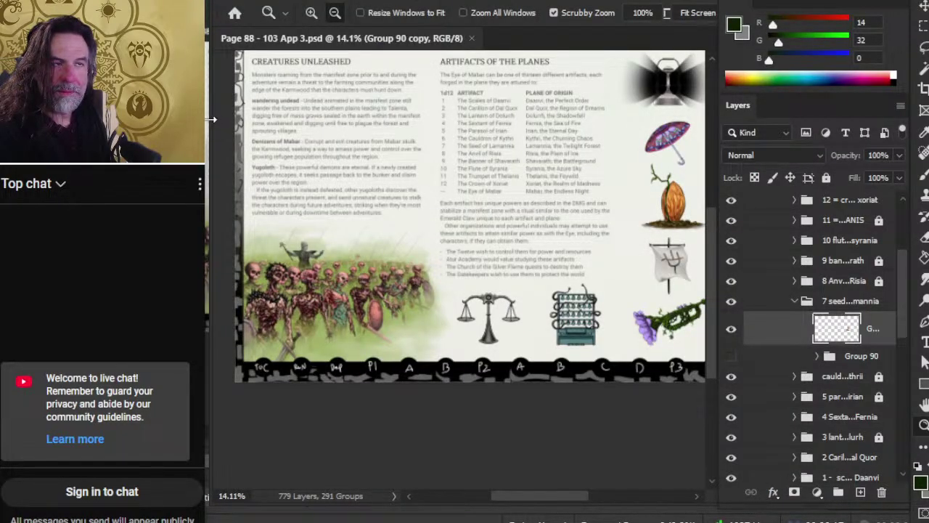
pyautogui.hotkey('alt', 'Tab')
pyautogui.hotkey('alt', 'Tab')
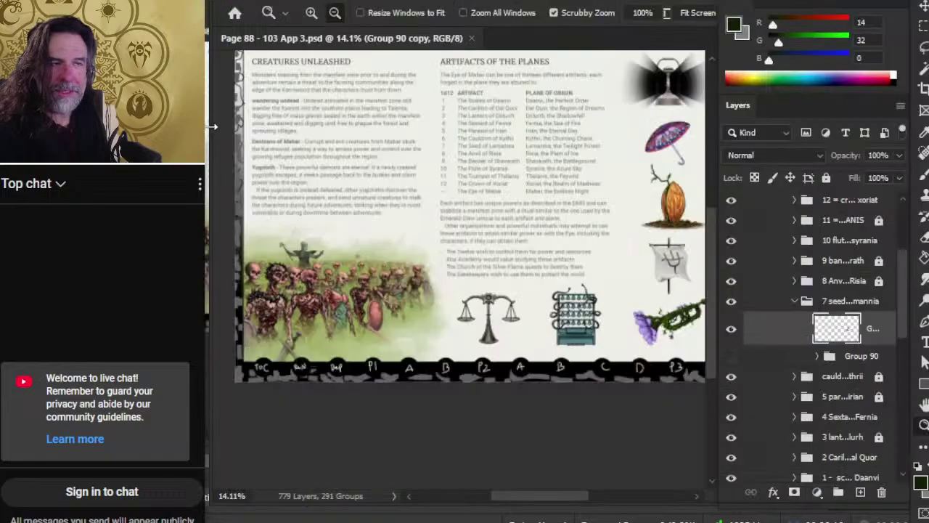
pyautogui.hotkey('alt', 'Tab')
pyautogui.hotkey('alt', 'Tab')
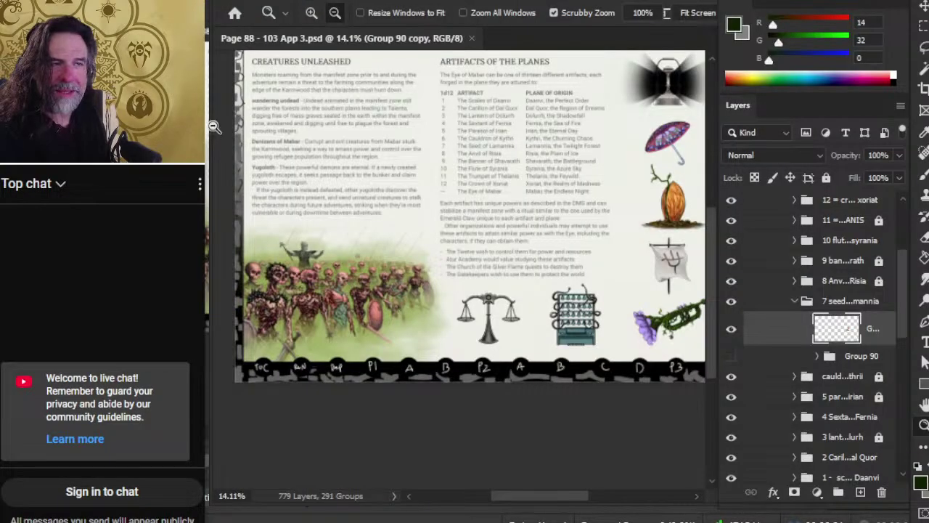
# Widen the Photoshop window toward the chat overlay and check the Window Capture and PS canvas sources in OBS.
pyautogui.moveTo(210, 123); pyautogui.dragTo(207, 123)
pyautogui.hotkey('alt', 'Tab')
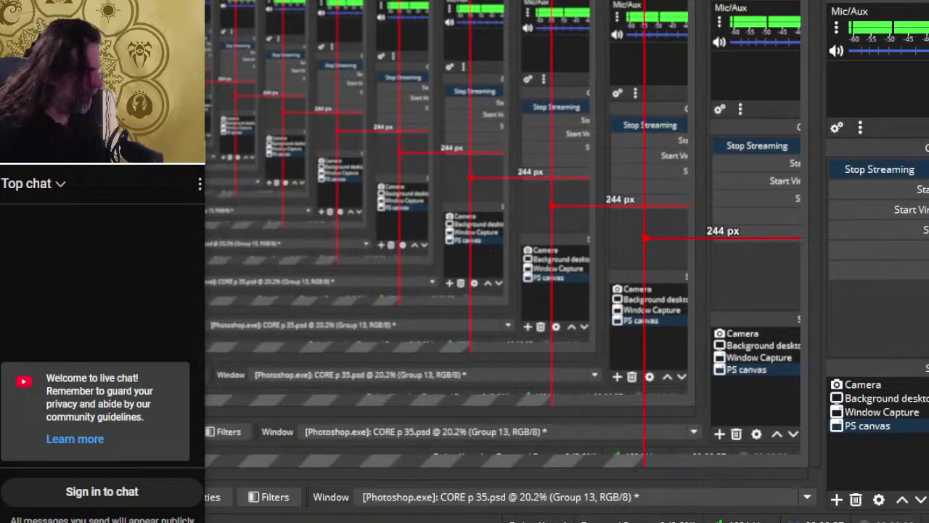
pyautogui.click(903, 399)
pyautogui.click(853, 412)
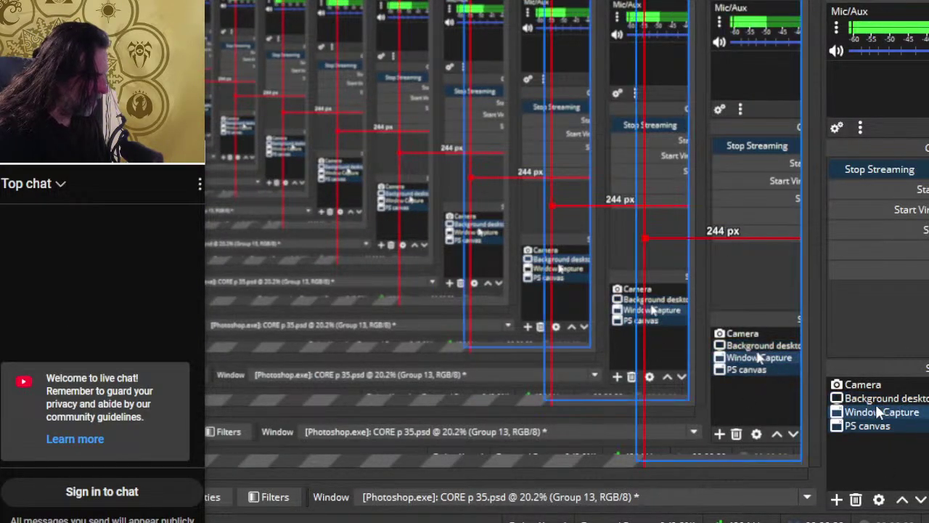
pyautogui.hotkey('alt', 'Tab')
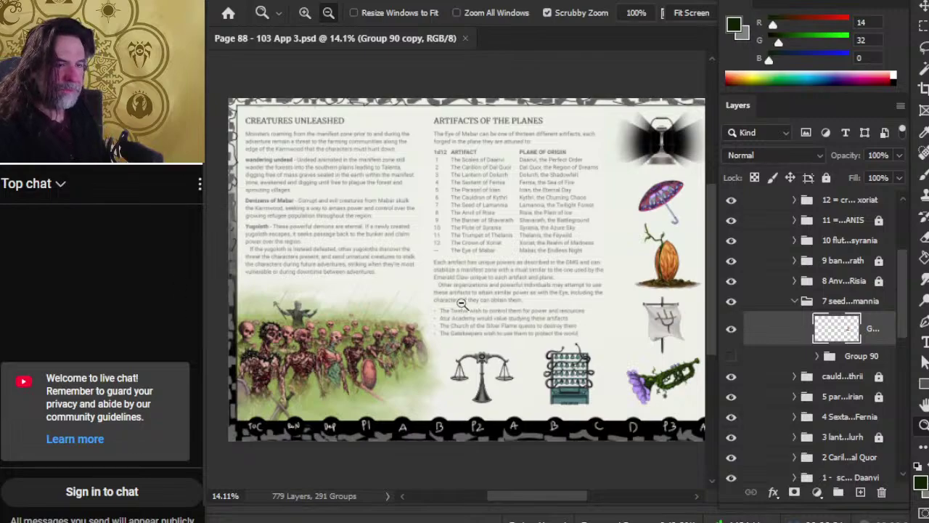
# Check the adjusted layout on the stream's YouTube page and return to Photoshop.
pyautogui.hotkey('alt', 'Tab')
pyautogui.press('Tab')
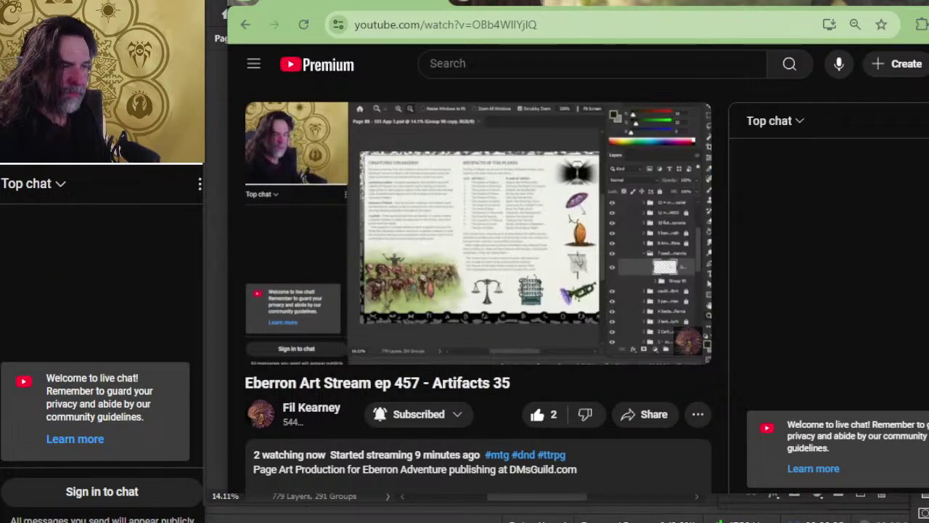
pyautogui.hotkey('alt', 'Tab')
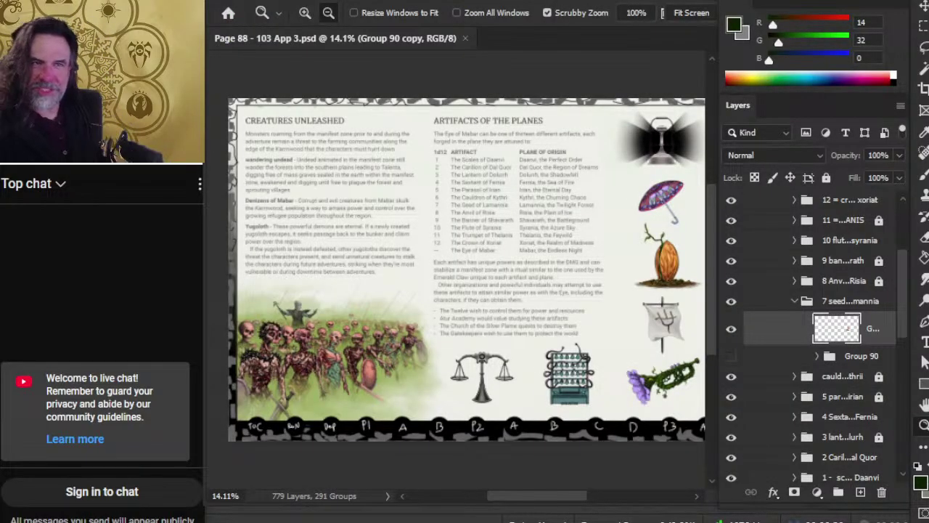
# Erase stray marks along the upper edge of the soil left of the seed with a 3 px Eraser.
pyautogui.moveTo(614, 286); pyautogui.dragTo(680, 309)
pyautogui.scroll(6, 426, 295)
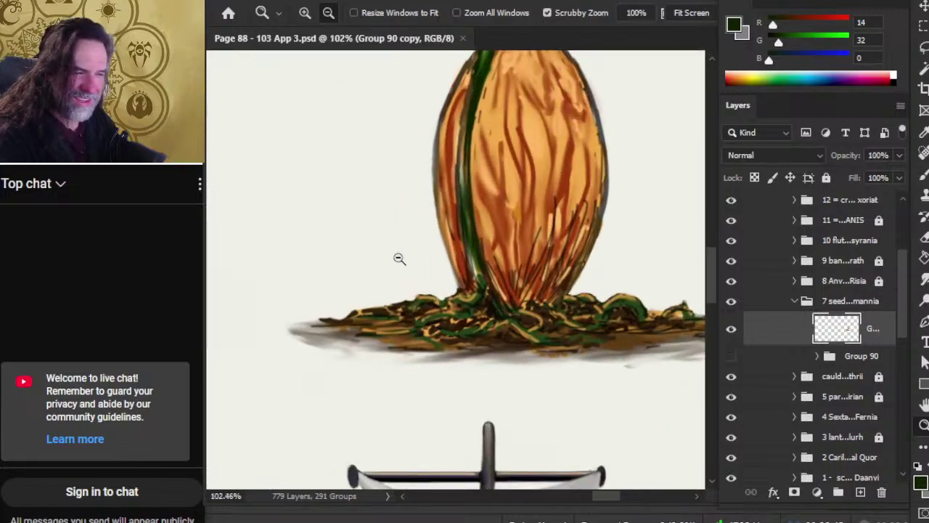
pyautogui.scroll(4, 437, 301)
pyautogui.press('e')
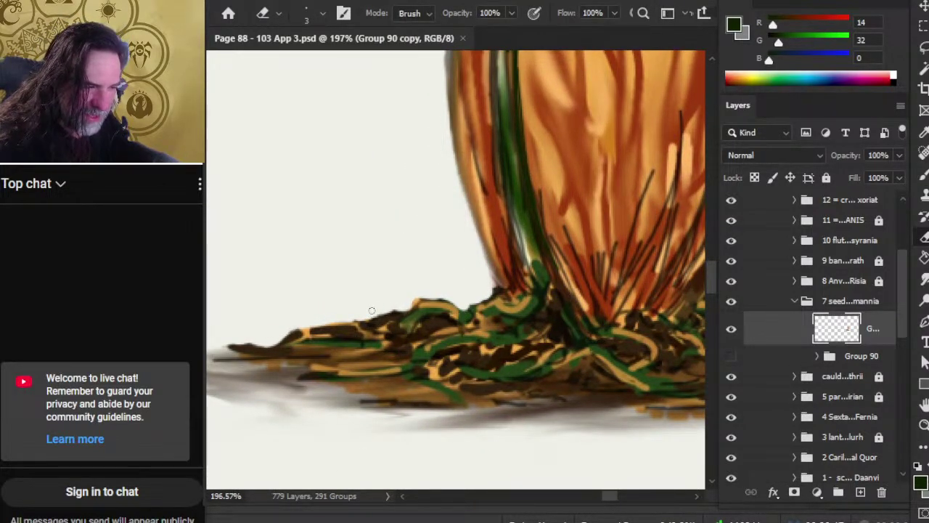
pyautogui.click(372, 311)
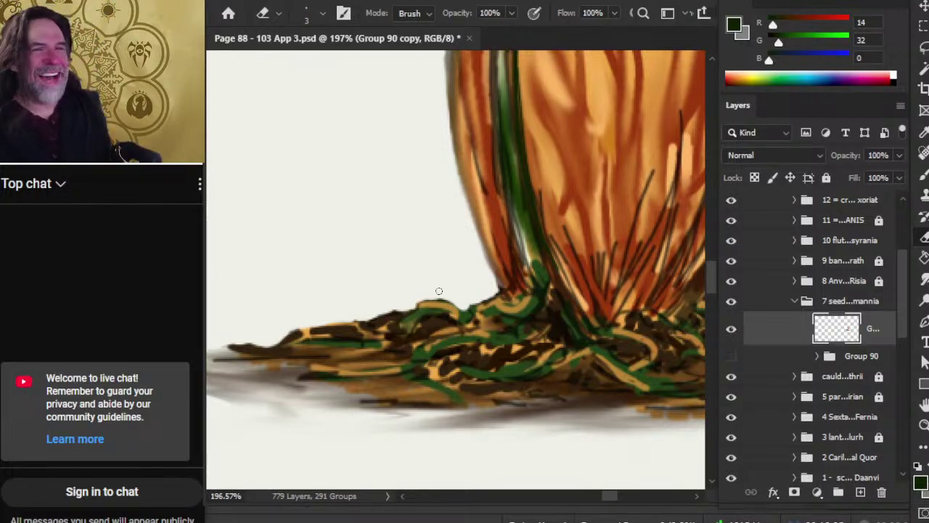
# Blend the vine's edges where it runs down the seed using a 7 px Smudge tool at 60% strength.
pyautogui.moveTo(473, 268)
pyautogui.mouseDown()
pyautogui.moveTo(424, 300)
pyautogui.moveTo(460, 353)
pyautogui.mouseUp()
pyautogui.press('r')
pyautogui.moveTo(453, 255)
pyautogui.mouseDown()
pyautogui.moveTo(451, 217)
pyautogui.moveTo(443, 292)
pyautogui.moveTo(449, 249)
pyautogui.moveTo(449, 279)
pyautogui.mouseUp()
pyautogui.moveTo(451, 235)
pyautogui.mouseDown()
pyautogui.moveTo(437, 310)
pyautogui.moveTo(441, 261)
pyautogui.moveTo(438, 307)
pyautogui.moveTo(456, 231)
pyautogui.moveTo(443, 276)
pyautogui.mouseUp()
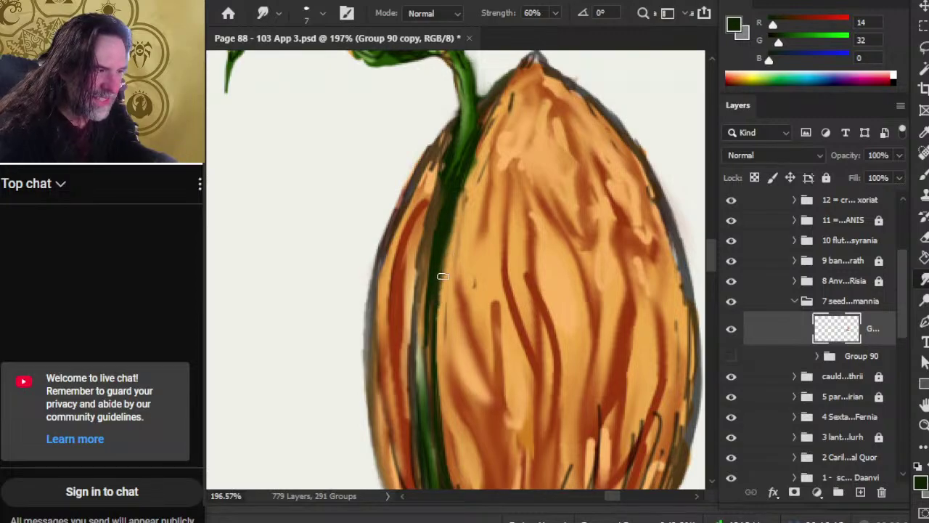
# Smudge the junction between the vine and the seed's upper edge with a 3 px Smudge tool.
pyautogui.scroll(3, 482, 188)
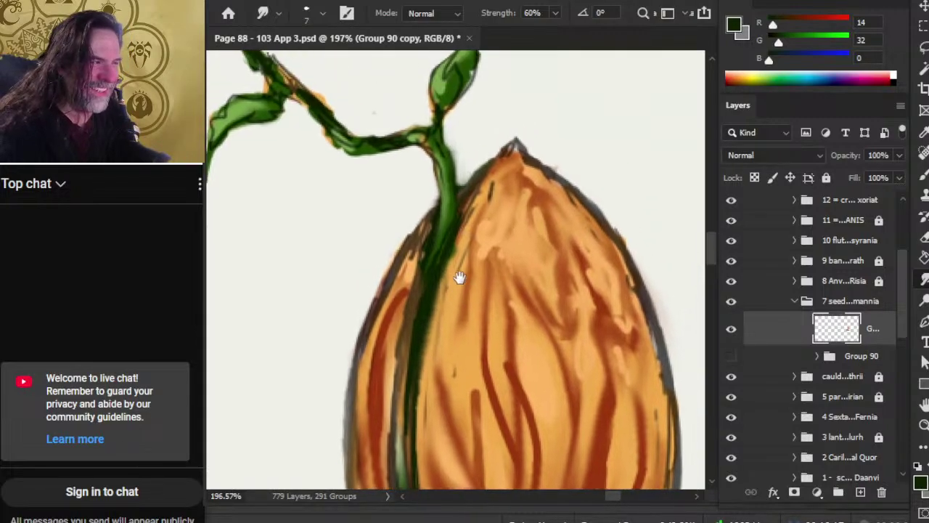
pyautogui.press('[')
pyautogui.press('[')
pyautogui.moveTo(478, 209)
pyautogui.mouseDown()
pyautogui.moveTo(470, 219)
pyautogui.moveTo(464, 183)
pyautogui.mouseUp()
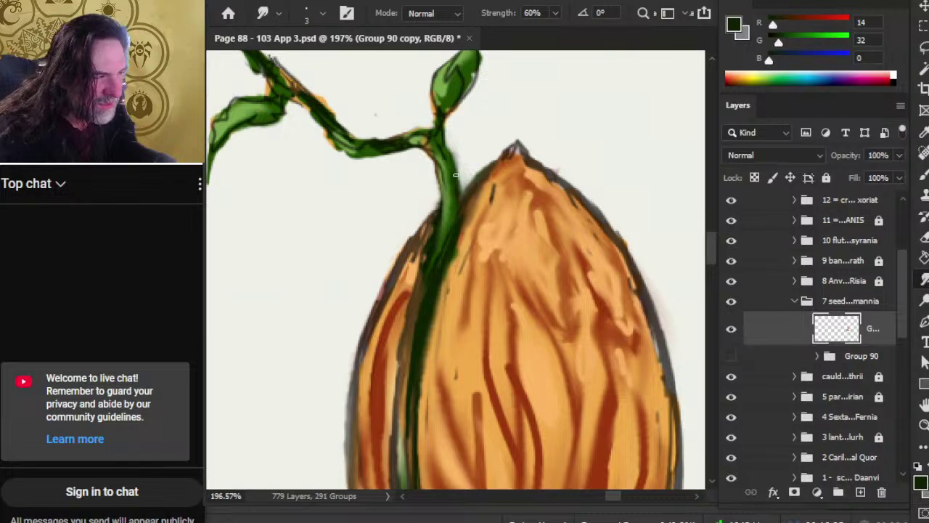
# Erase the fringe around the stem below the bud with a 3 to 2 px Eraser and smooth the vine with a 4 px Smudge.
pyautogui.press('e')
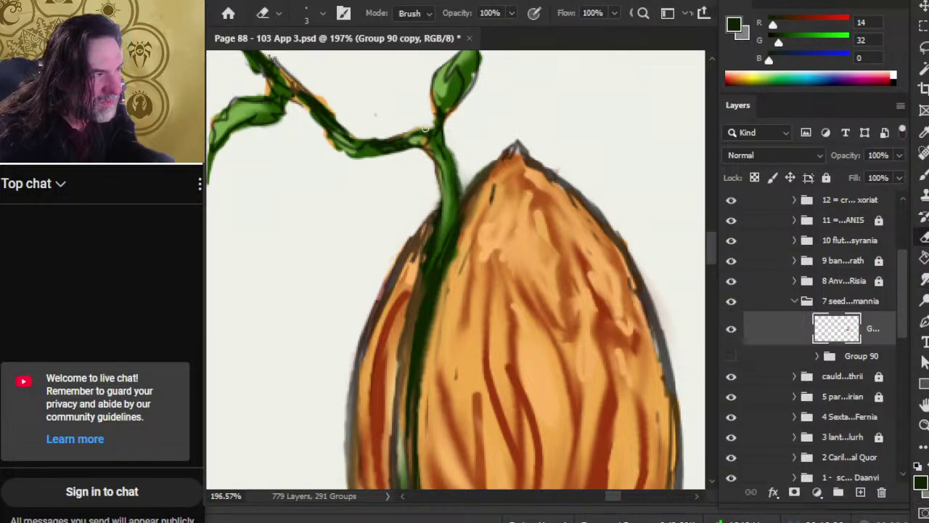
pyautogui.press('[')
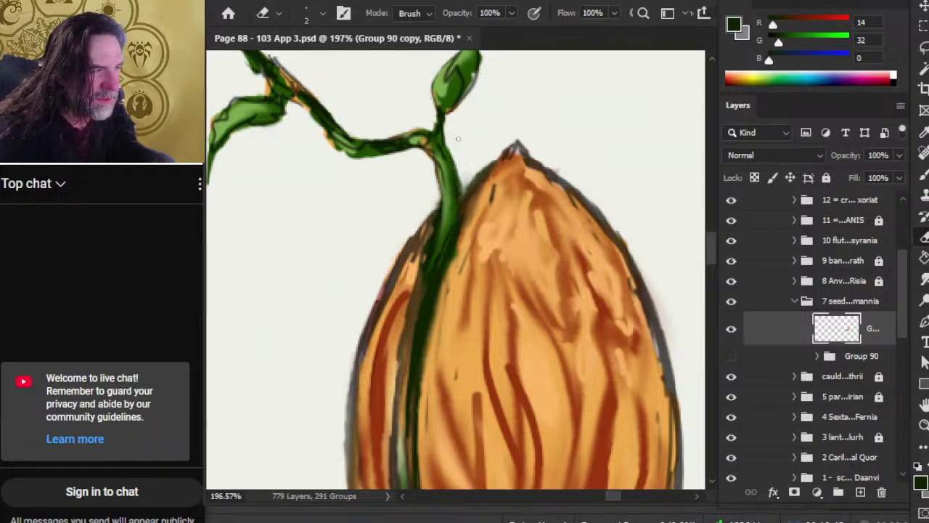
pyautogui.press('r')
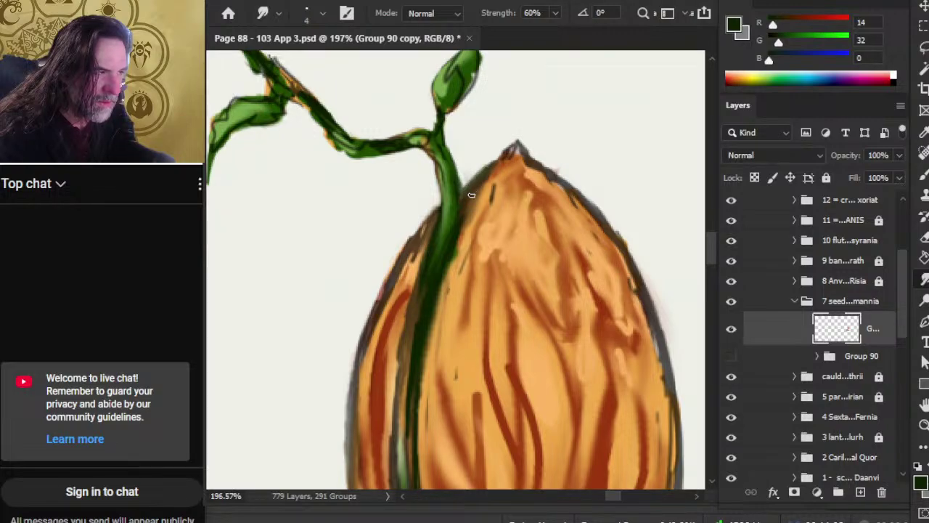
# Darken the seed's outline between vine and tip with a 2 px Brush in sampled green (22, 45, 9), and trim it with a 1 px Eraser.
pyautogui.press('b')
pyautogui.keyDown('alt'); pyautogui.click(436, 270); pyautogui.keyUp('alt')
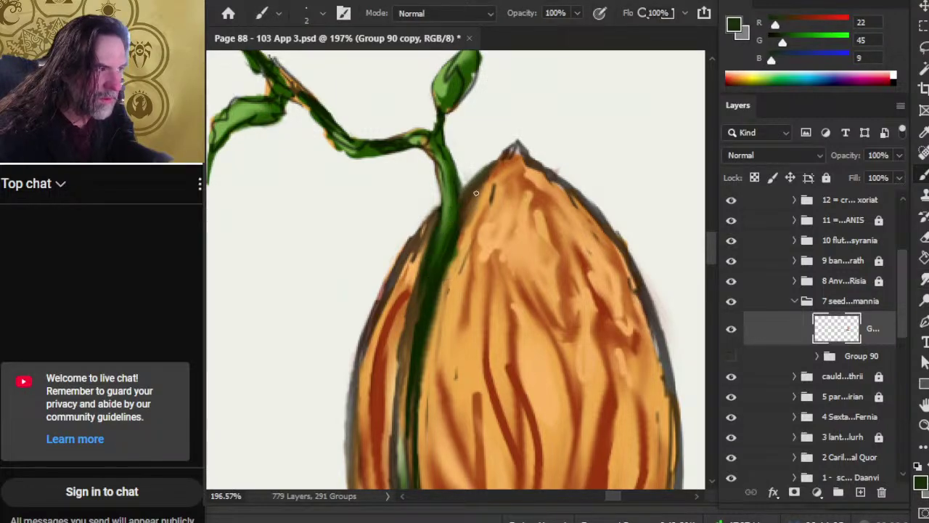
pyautogui.press('r')
pyautogui.press('e')
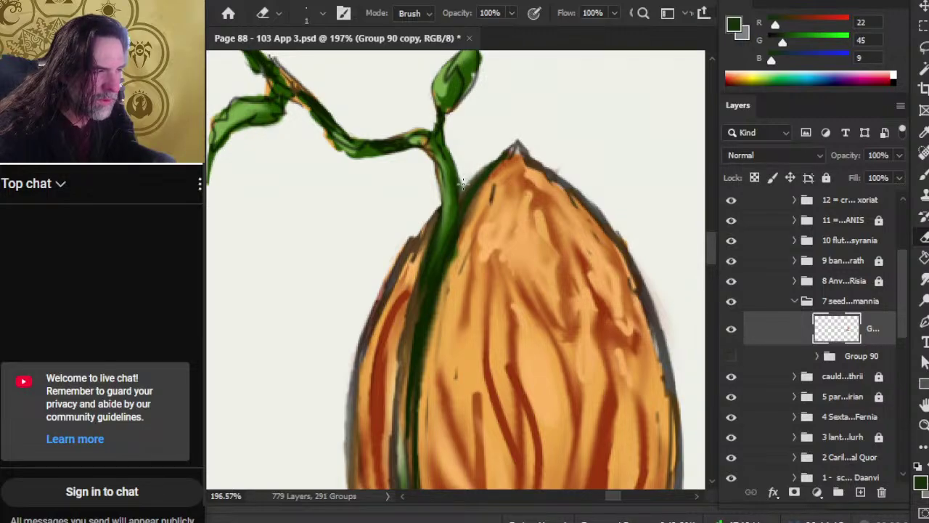
# Blend the vine's edges into the seed's upper surface using a 6 px Smudge tool at 60% strength.
pyautogui.press('r')
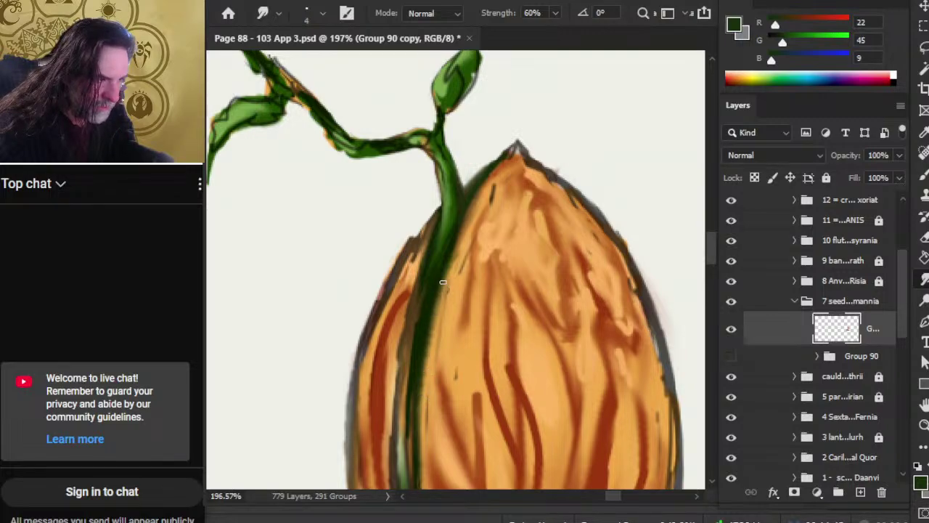
pyautogui.scroll(-3, 411, 401)
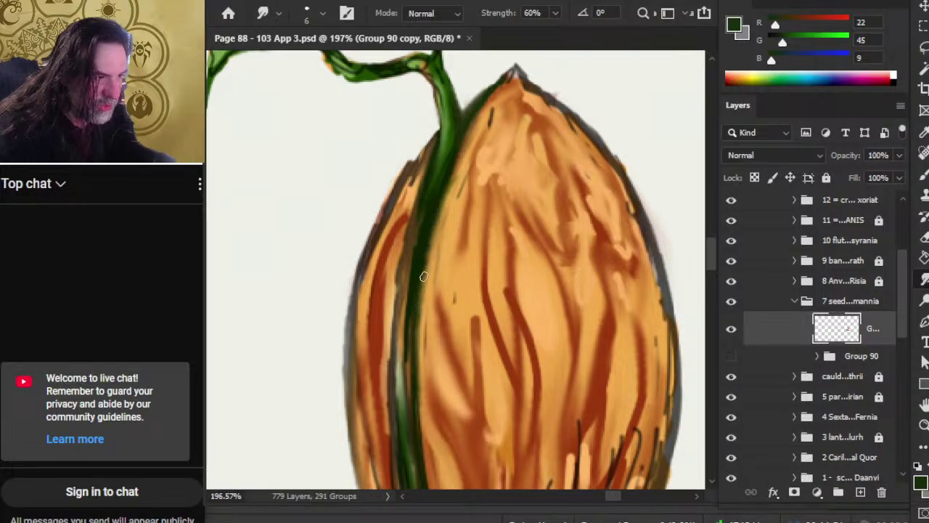
pyautogui.press('z')
pyautogui.scroll(5, 435, 266)
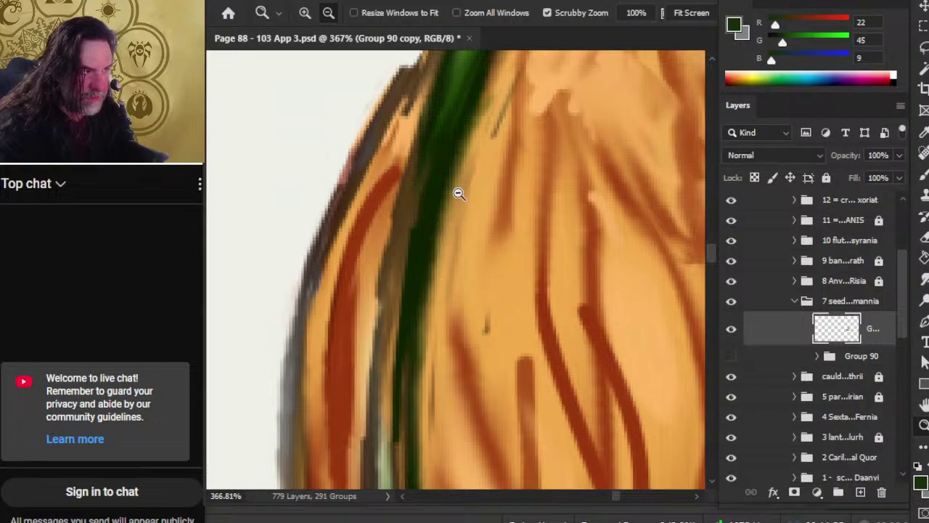
pyautogui.press('r')
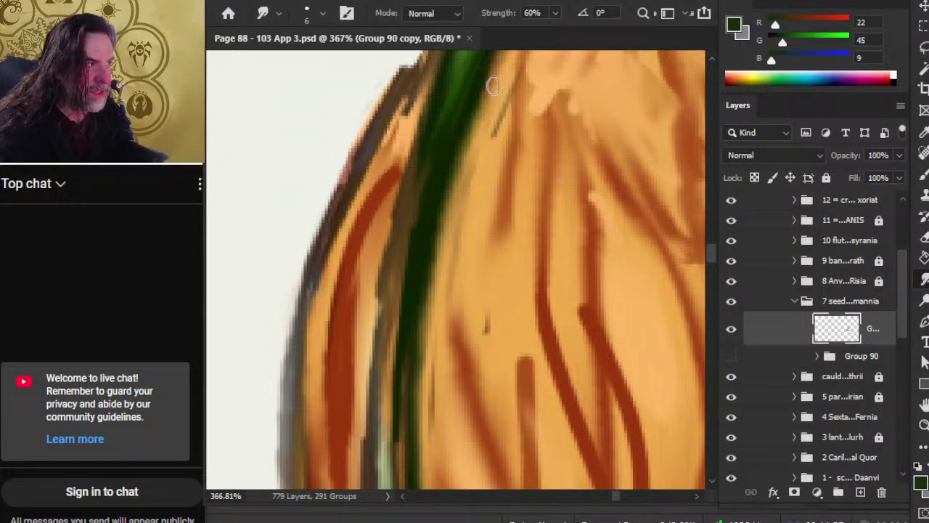
pyautogui.moveTo(492, 97)
pyautogui.mouseDown()
pyautogui.moveTo(449, 194)
pyautogui.moveTo(469, 148)
pyautogui.moveTo(430, 304)
pyautogui.moveTo(439, 245)
pyautogui.moveTo(446, 222)
pyautogui.moveTo(431, 342)
pyautogui.moveTo(438, 245)
pyautogui.moveTo(422, 352)
pyautogui.moveTo(430, 242)
pyautogui.moveTo(413, 330)
pyautogui.moveTo(423, 296)
pyautogui.moveTo(415, 423)
pyautogui.moveTo(413, 349)
pyautogui.moveTo(404, 443)
pyautogui.moveTo(411, 281)
pyautogui.moveTo(442, 142)
pyautogui.moveTo(404, 231)
pyautogui.moveTo(410, 197)
pyautogui.moveTo(395, 170)
pyautogui.moveTo(373, 226)
pyautogui.moveTo(373, 200)
pyautogui.moveTo(412, 112)
pyautogui.moveTo(404, 166)
pyautogui.moveTo(414, 135)
pyautogui.moveTo(381, 238)
pyautogui.moveTo(406, 153)
pyautogui.moveTo(387, 260)
pyautogui.moveTo(410, 160)
pyautogui.moveTo(388, 292)
pyautogui.moveTo(405, 198)
pyautogui.moveTo(401, 330)
pyautogui.moveTo(388, 240)
pyautogui.moveTo(401, 201)
pyautogui.moveTo(429, 255)
pyautogui.moveTo(434, 308)
pyautogui.moveTo(441, 272)
pyautogui.moveTo(426, 242)
pyautogui.moveTo(470, 160)
pyautogui.moveTo(458, 175)
pyautogui.moveTo(491, 75)
pyautogui.moveTo(421, 290)
pyautogui.moveTo(440, 214)
pyautogui.moveTo(426, 240)
pyautogui.moveTo(437, 204)
pyautogui.moveTo(437, 244)
pyautogui.moveTo(447, 204)
pyautogui.moveTo(424, 292)
pyautogui.moveTo(463, 148)
pyautogui.moveTo(436, 248)
pyautogui.moveTo(435, 217)
pyautogui.moveTo(450, 217)
pyautogui.moveTo(473, 110)
pyautogui.moveTo(445, 241)
pyautogui.moveTo(452, 182)
pyautogui.moveTo(440, 216)
pyautogui.moveTo(431, 404)
pyautogui.moveTo(427, 393)
pyautogui.moveTo(459, 385)
pyautogui.mouseUp()
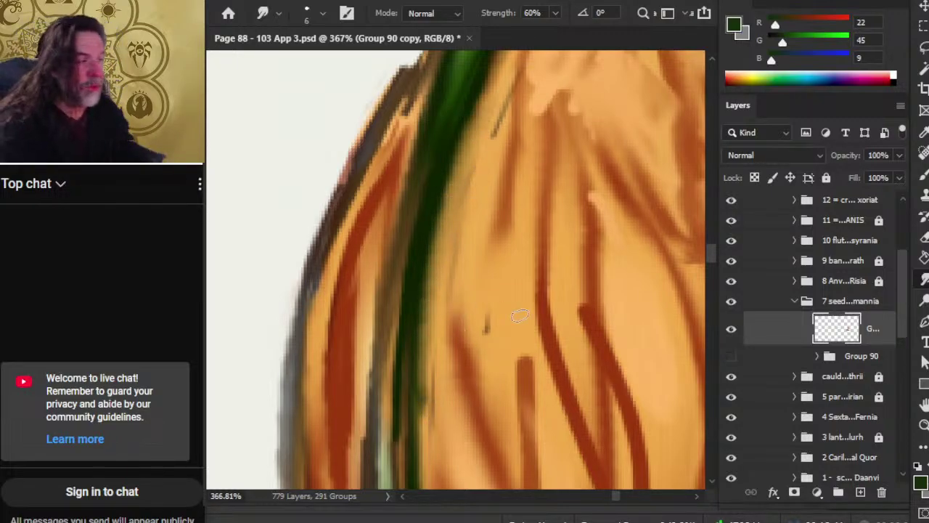
# Smudge the vine's dark edges and pale green highlight down the middle of the seed at 6 px.
pyautogui.moveTo(463, 405); pyautogui.dragTo(472, 297)
pyautogui.moveTo(432, 348)
pyautogui.mouseDown()
pyautogui.moveTo(430, 197)
pyautogui.moveTo(432, 284)
pyautogui.moveTo(447, 198)
pyautogui.moveTo(437, 224)
pyautogui.moveTo(443, 147)
pyautogui.moveTo(425, 213)
pyautogui.moveTo(455, 108)
pyautogui.moveTo(425, 210)
pyautogui.moveTo(381, 198)
pyautogui.moveTo(444, 132)
pyautogui.moveTo(449, 100)
pyautogui.moveTo(432, 174)
pyautogui.moveTo(445, 85)
pyautogui.moveTo(434, 153)
pyautogui.moveTo(455, 80)
pyautogui.moveTo(436, 127)
pyautogui.moveTo(444, 104)
pyautogui.moveTo(416, 331)
pyautogui.moveTo(429, 170)
pyautogui.moveTo(416, 320)
pyautogui.moveTo(420, 196)
pyautogui.moveTo(425, 179)
pyautogui.moveTo(416, 351)
pyautogui.moveTo(417, 251)
pyautogui.moveTo(407, 351)
pyautogui.moveTo(409, 281)
pyautogui.moveTo(402, 318)
pyautogui.moveTo(406, 294)
pyautogui.moveTo(411, 479)
pyautogui.moveTo(397, 344)
pyautogui.moveTo(400, 325)
pyautogui.moveTo(411, 475)
pyautogui.moveTo(404, 317)
pyautogui.moveTo(421, 471)
pyautogui.moveTo(425, 352)
pyautogui.moveTo(433, 485)
pyautogui.moveTo(431, 340)
pyautogui.moveTo(419, 383)
pyautogui.moveTo(432, 346)
pyautogui.moveTo(429, 384)
pyautogui.moveTo(434, 349)
pyautogui.moveTo(432, 490)
pyautogui.moveTo(431, 386)
pyautogui.moveTo(428, 464)
pyautogui.moveTo(414, 359)
pyautogui.mouseUp()
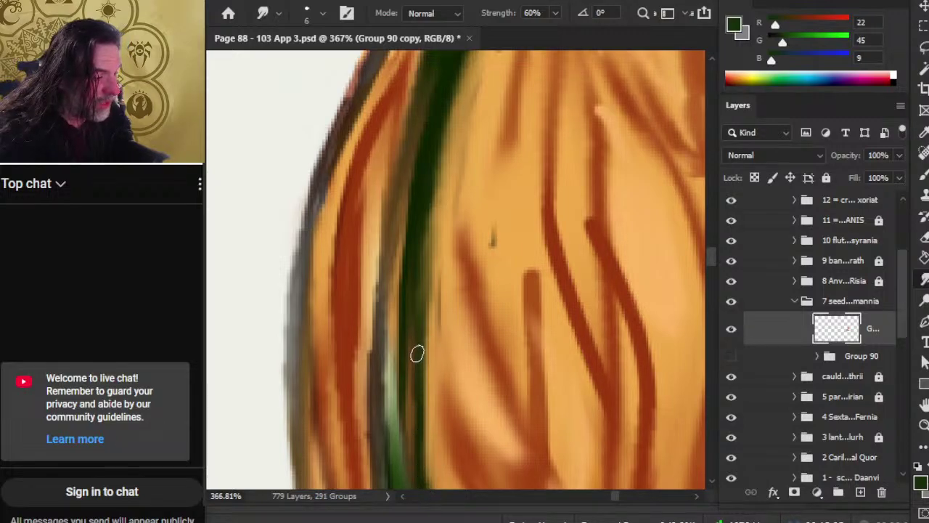
pyautogui.moveTo(417, 428); pyautogui.dragTo(417, 279)
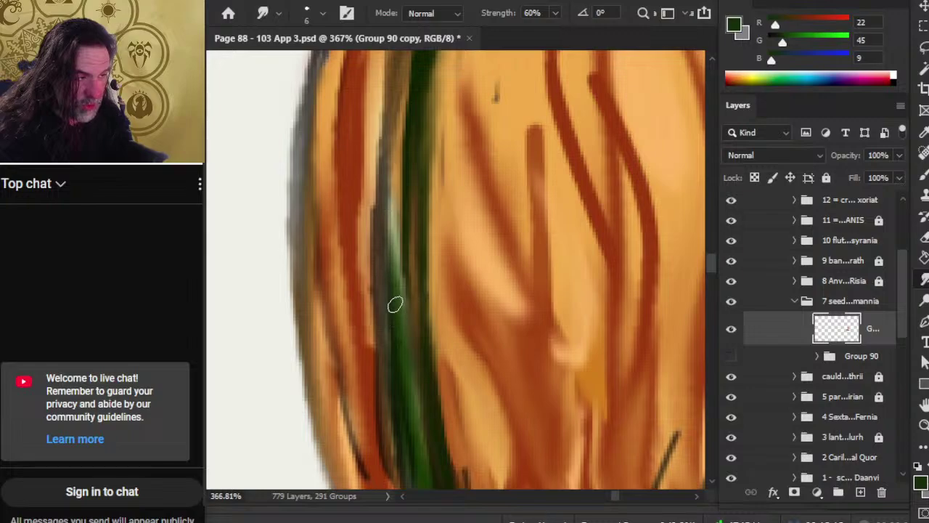
pyautogui.moveTo(394, 245)
pyautogui.mouseDown()
pyautogui.moveTo(402, 320)
pyautogui.moveTo(390, 313)
pyautogui.moveTo(386, 322)
pyautogui.moveTo(378, 208)
pyautogui.moveTo(375, 276)
pyautogui.moveTo(401, 166)
pyautogui.mouseUp()
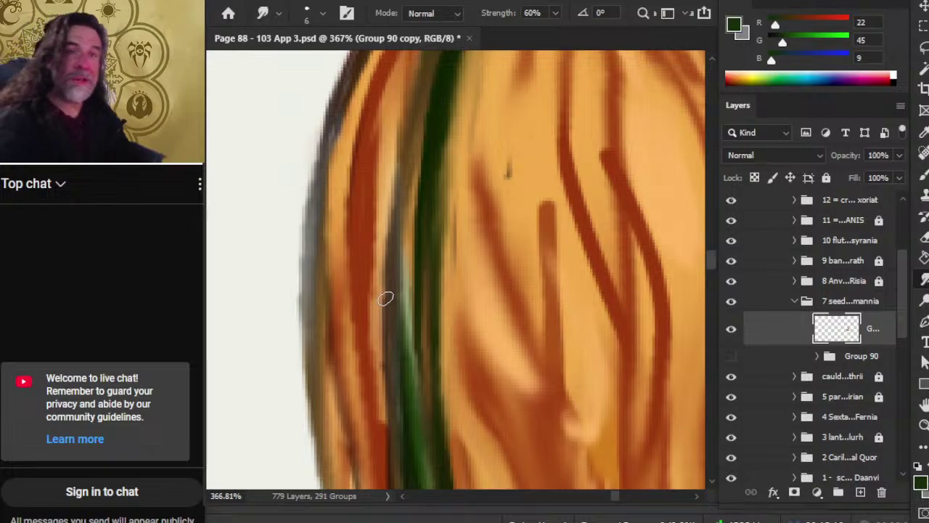
# Smudge the orange and brown sliver between the vine and the seed's left outline up to the stem.
pyautogui.scroll(4, 386, 298)
pyautogui.moveTo(429, 200)
pyautogui.mouseDown()
pyautogui.moveTo(463, 120)
pyautogui.moveTo(456, 185)
pyautogui.moveTo(468, 102)
pyautogui.mouseUp()
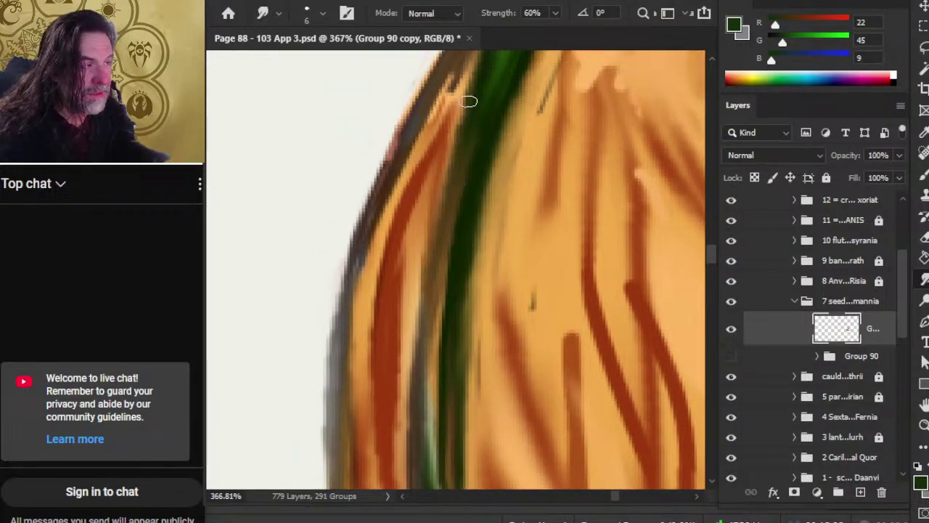
pyautogui.scroll(3, 450, 228)
pyautogui.moveTo(442, 274)
pyautogui.mouseDown()
pyautogui.moveTo(457, 195)
pyautogui.moveTo(427, 276)
pyautogui.moveTo(458, 212)
pyautogui.moveTo(467, 149)
pyautogui.moveTo(454, 125)
pyautogui.moveTo(455, 136)
pyautogui.moveTo(471, 119)
pyautogui.mouseUp()
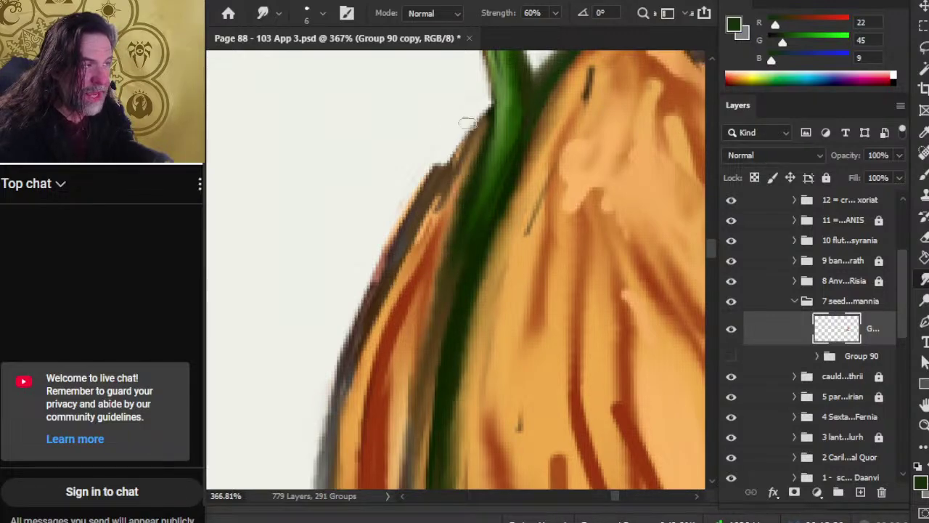
# Erase the jagged outer edge of the seed's upper-left outline below the stem, enlarging the Eraser from 1 to 4 px.
pyautogui.press('e')
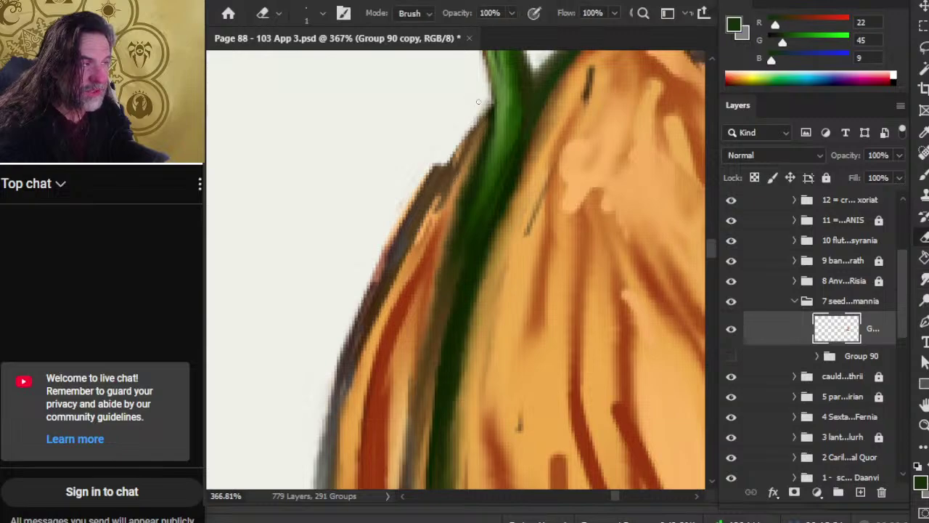
pyautogui.moveTo(486, 122)
pyautogui.mouseDown()
pyautogui.moveTo(473, 120)
pyautogui.moveTo(481, 104)
pyautogui.mouseUp()
pyautogui.press('e')
pyautogui.press(']')
pyautogui.press(']')
pyautogui.press(']')
pyautogui.moveTo(428, 170)
pyautogui.mouseDown()
pyautogui.moveTo(447, 147)
pyautogui.moveTo(400, 218)
pyautogui.moveTo(431, 170)
pyautogui.moveTo(385, 268)
pyautogui.moveTo(395, 231)
pyautogui.mouseUp()
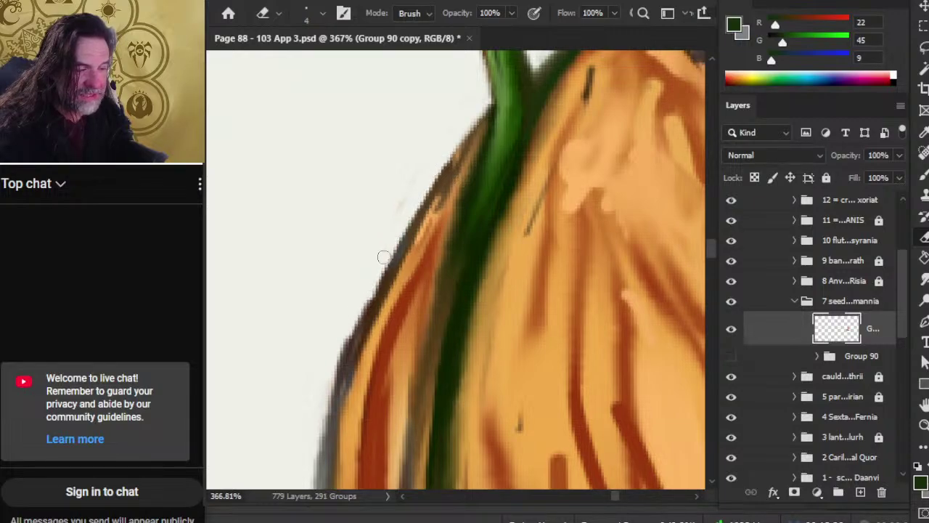
# Smooth the seed's left outline further down with a 6 px Smudge and trim its outer edge with a 4 px Eraser.
pyautogui.press('r')
pyautogui.moveTo(373, 296)
pyautogui.mouseDown()
pyautogui.moveTo(353, 345)
pyautogui.moveTo(385, 304)
pyautogui.moveTo(400, 259)
pyautogui.moveTo(352, 336)
pyautogui.mouseUp()
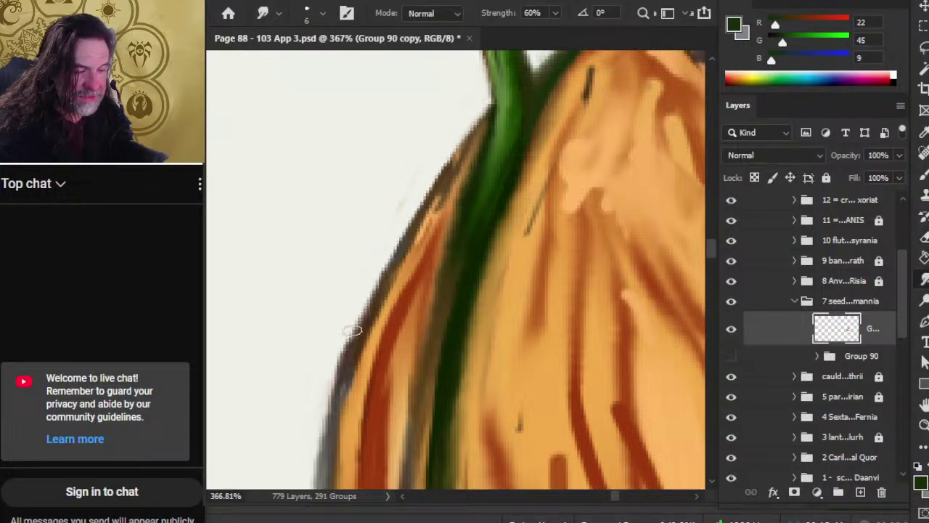
pyautogui.press('e')
pyautogui.moveTo(374, 292); pyautogui.dragTo(327, 399)
pyautogui.moveTo(347, 354); pyautogui.dragTo(321, 415)
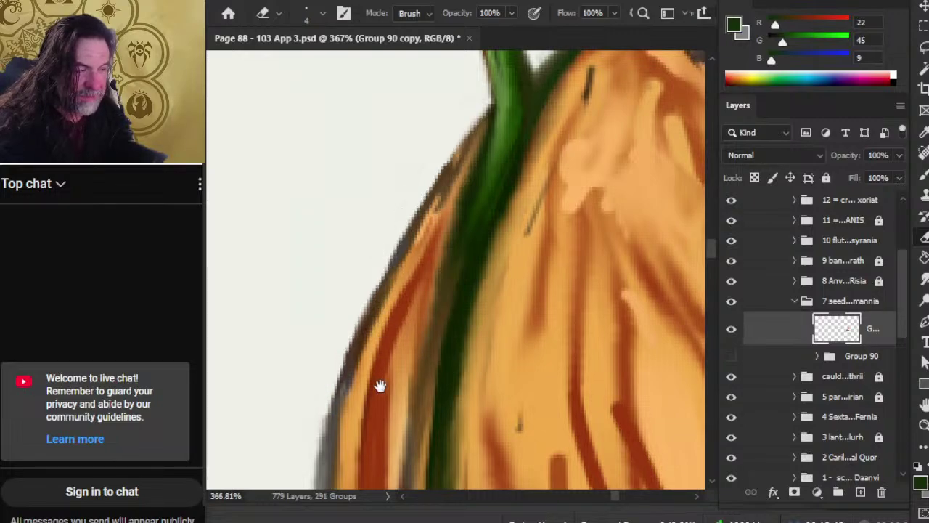
# Smudge the inner edge of the seed's upper-left outline into the orange sliver at 6 px.
pyautogui.press('r')
pyautogui.moveTo(378, 379); pyautogui.dragTo(443, 201)
pyautogui.moveTo(491, 104)
pyautogui.mouseDown()
pyautogui.moveTo(454, 184)
pyautogui.moveTo(489, 72)
pyautogui.moveTo(489, 96)
pyautogui.moveTo(405, 274)
pyautogui.mouseUp()
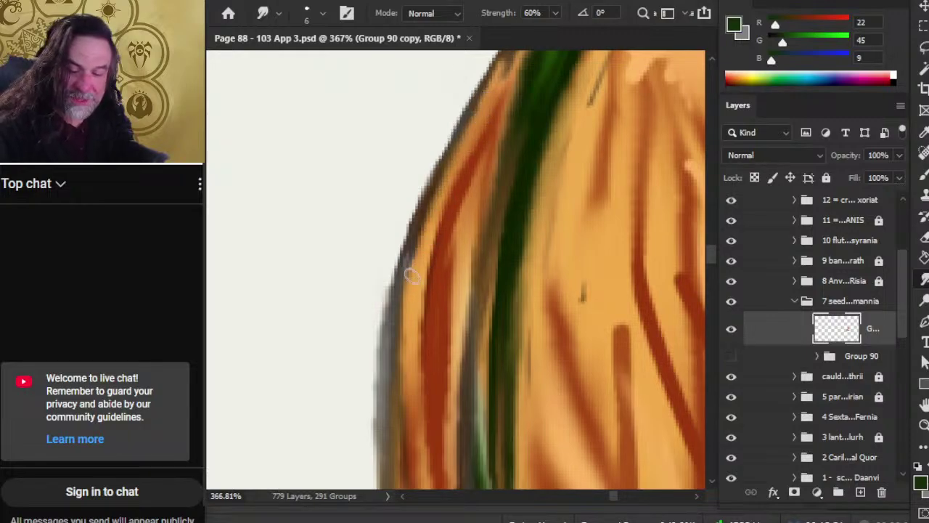
pyautogui.scroll(3, 452, 300)
pyautogui.moveTo(408, 329)
pyautogui.mouseDown()
pyautogui.moveTo(428, 321)
pyautogui.moveTo(411, 351)
pyautogui.moveTo(424, 282)
pyautogui.moveTo(532, 70)
pyautogui.moveTo(490, 180)
pyautogui.moveTo(501, 212)
pyautogui.moveTo(474, 241)
pyautogui.moveTo(489, 195)
pyautogui.moveTo(479, 246)
pyautogui.moveTo(457, 263)
pyautogui.moveTo(470, 245)
pyautogui.moveTo(443, 371)
pyautogui.moveTo(423, 283)
pyautogui.moveTo(465, 204)
pyautogui.moveTo(419, 310)
pyautogui.moveTo(428, 213)
pyautogui.moveTo(401, 287)
pyautogui.moveTo(421, 234)
pyautogui.mouseUp()
# Thin the seed's left outline by erasing along its outer edge with a 4 px Eraser.
pyautogui.press('e')
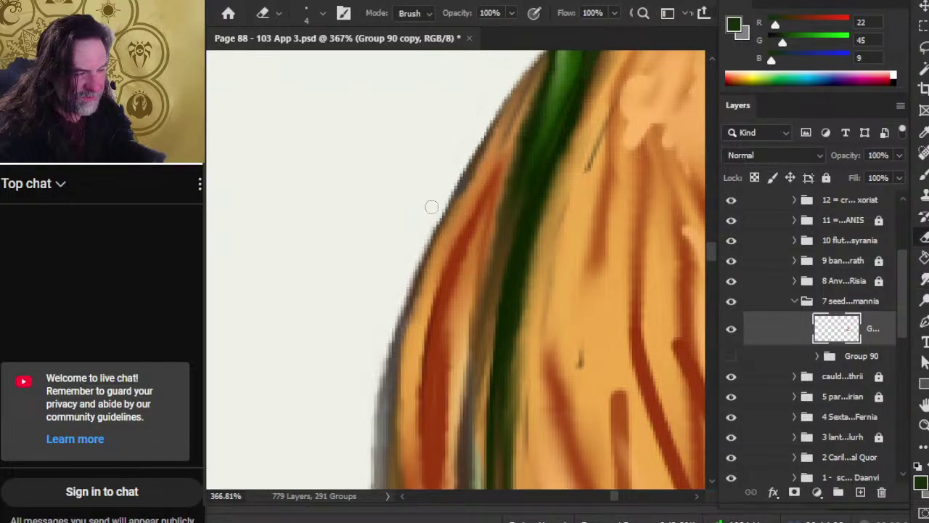
pyautogui.moveTo(431, 207); pyautogui.dragTo(473, 141)
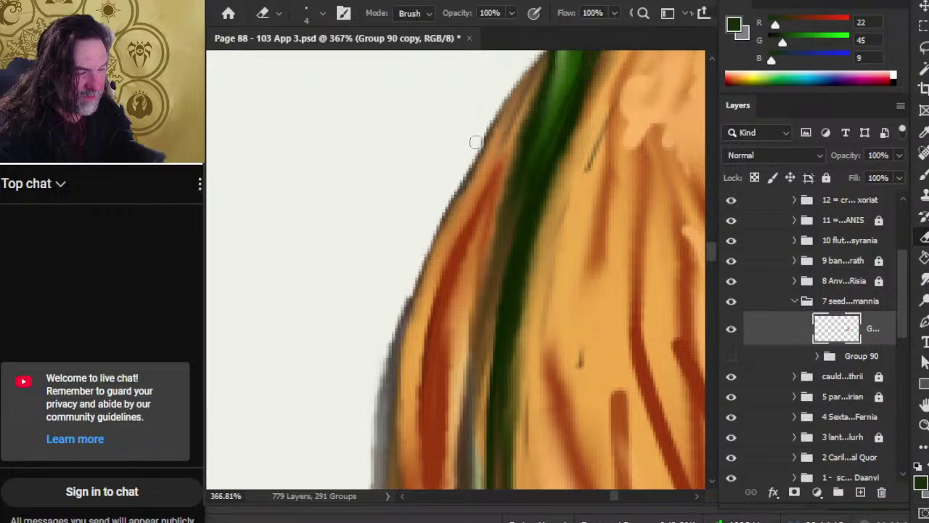
pyautogui.moveTo(403, 375)
pyautogui.mouseDown()
pyautogui.moveTo(416, 285)
pyautogui.moveTo(405, 337)
pyautogui.moveTo(412, 428)
pyautogui.mouseUp()
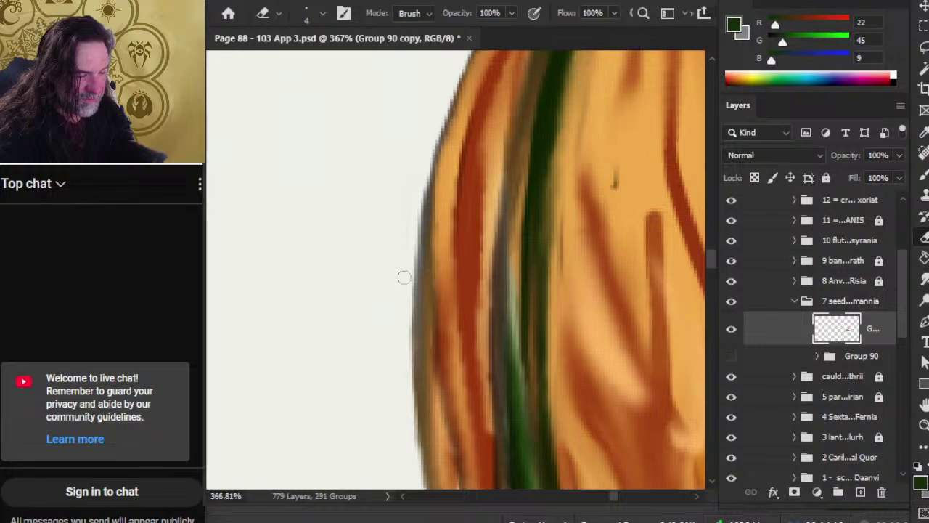
# Blend the seed's left outline and reddish stripe with a 6 px Smudge, and erase the outline's protruding bump at 4 px.
pyautogui.press('r')
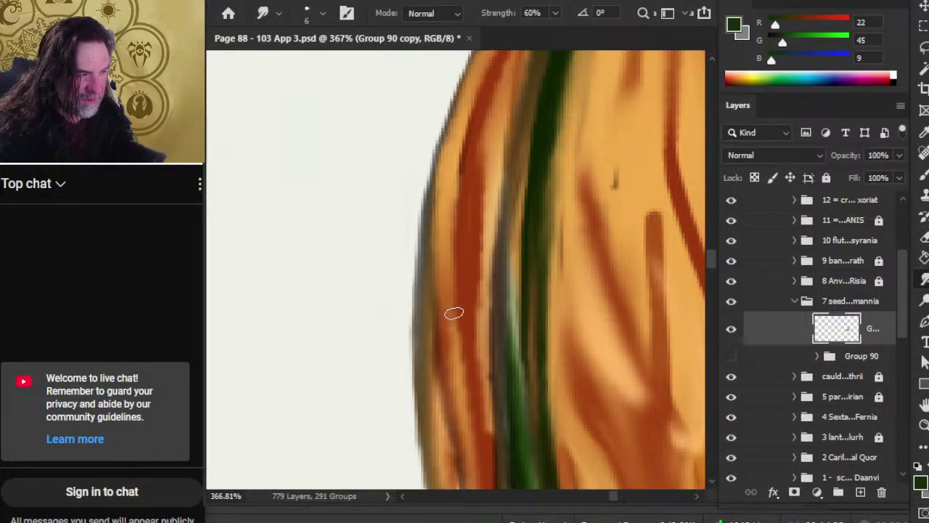
pyautogui.moveTo(429, 249)
pyautogui.mouseDown()
pyautogui.moveTo(439, 241)
pyautogui.moveTo(435, 201)
pyautogui.moveTo(437, 232)
pyautogui.moveTo(448, 191)
pyautogui.moveTo(447, 221)
pyautogui.mouseUp()
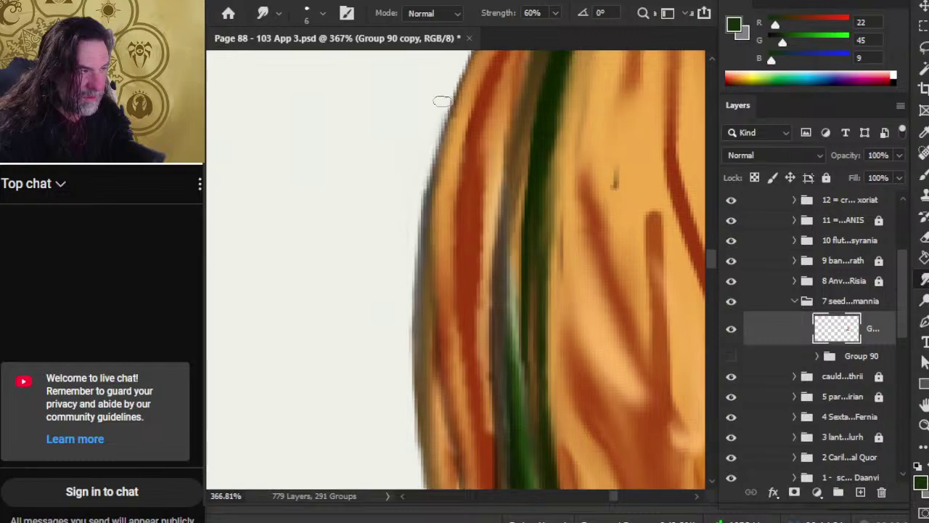
pyautogui.moveTo(462, 182); pyautogui.dragTo(446, 297)
pyautogui.moveTo(454, 242)
pyautogui.mouseDown()
pyautogui.moveTo(442, 271)
pyautogui.moveTo(458, 207)
pyautogui.moveTo(445, 270)
pyautogui.moveTo(465, 200)
pyautogui.moveTo(489, 182)
pyautogui.moveTo(480, 176)
pyautogui.moveTo(475, 191)
pyautogui.moveTo(479, 182)
pyautogui.moveTo(457, 175)
pyautogui.moveTo(501, 91)
pyautogui.moveTo(463, 172)
pyautogui.moveTo(486, 110)
pyautogui.mouseUp()
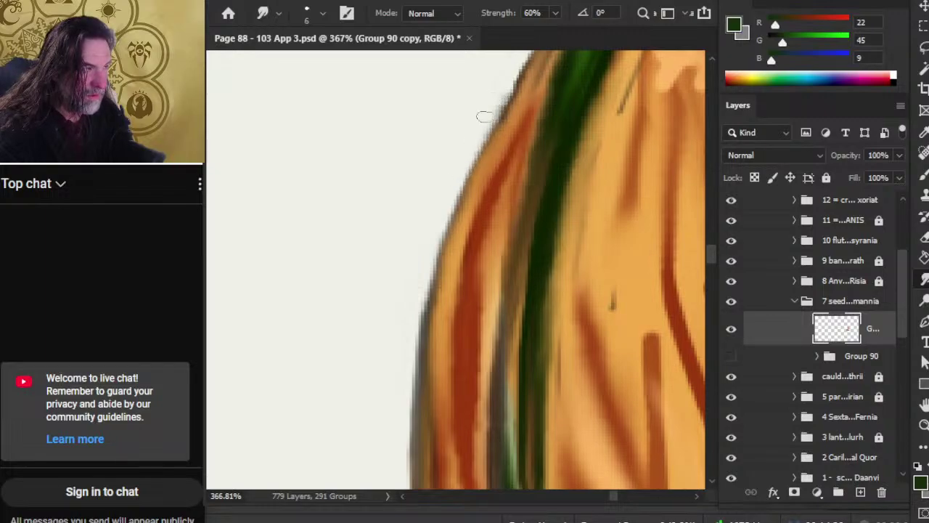
pyautogui.press('e')
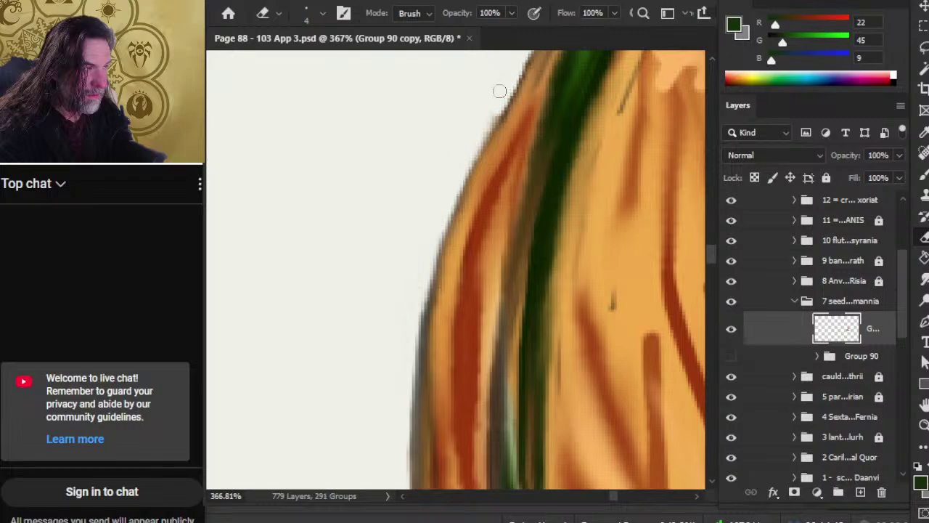
pyautogui.moveTo(499, 92); pyautogui.dragTo(477, 157)
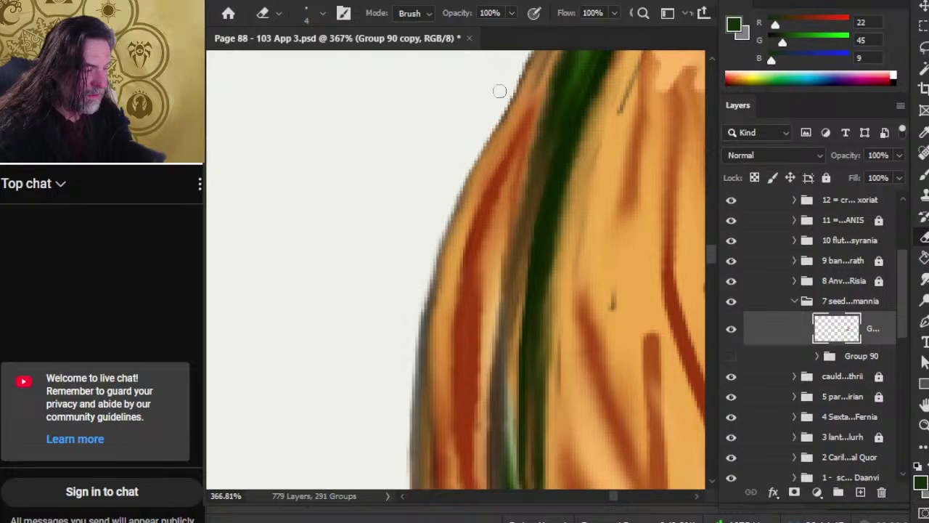
# Smudge away the dark speck beside the vine and taper the surrounding brown grain lines at 6 px.
pyautogui.press('r')
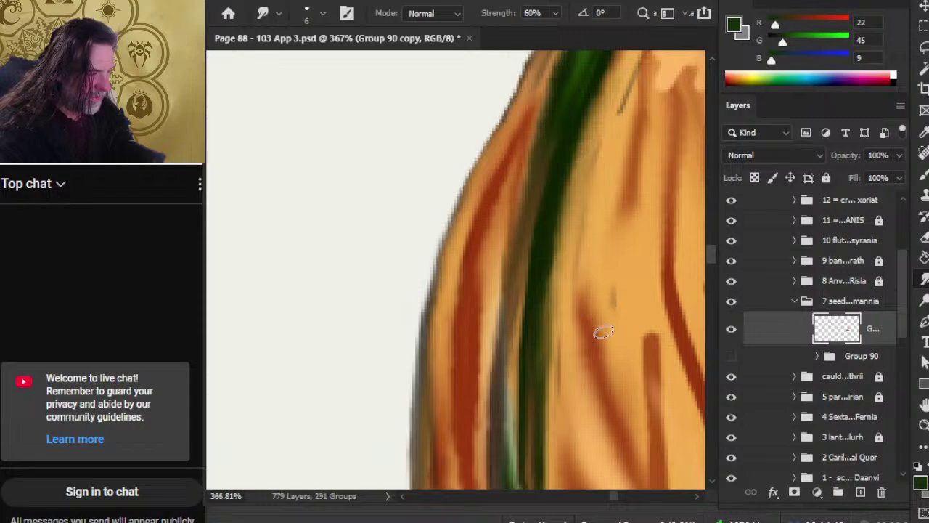
pyautogui.moveTo(655, 374)
pyautogui.mouseDown()
pyautogui.moveTo(671, 404)
pyautogui.moveTo(649, 321)
pyautogui.moveTo(665, 403)
pyautogui.moveTo(653, 354)
pyautogui.moveTo(652, 374)
pyautogui.moveTo(627, 238)
pyautogui.moveTo(603, 371)
pyautogui.moveTo(582, 284)
pyautogui.moveTo(602, 352)
pyautogui.moveTo(593, 193)
pyautogui.moveTo(604, 315)
pyautogui.moveTo(589, 228)
pyautogui.mouseUp()
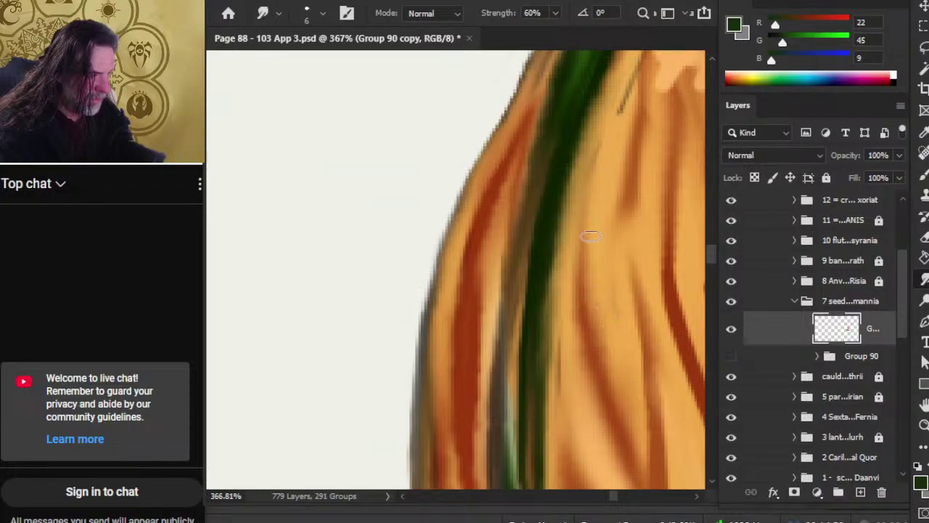
pyautogui.moveTo(594, 269)
pyautogui.mouseDown()
pyautogui.moveTo(584, 294)
pyautogui.moveTo(581, 275)
pyautogui.moveTo(585, 201)
pyautogui.moveTo(583, 293)
pyautogui.moveTo(590, 164)
pyautogui.moveTo(573, 290)
pyautogui.moveTo(578, 249)
pyautogui.moveTo(572, 289)
pyautogui.moveTo(570, 256)
pyautogui.moveTo(575, 406)
pyautogui.moveTo(569, 289)
pyautogui.moveTo(562, 407)
pyautogui.moveTo(557, 319)
pyautogui.moveTo(559, 411)
pyautogui.moveTo(536, 405)
pyautogui.mouseUp()
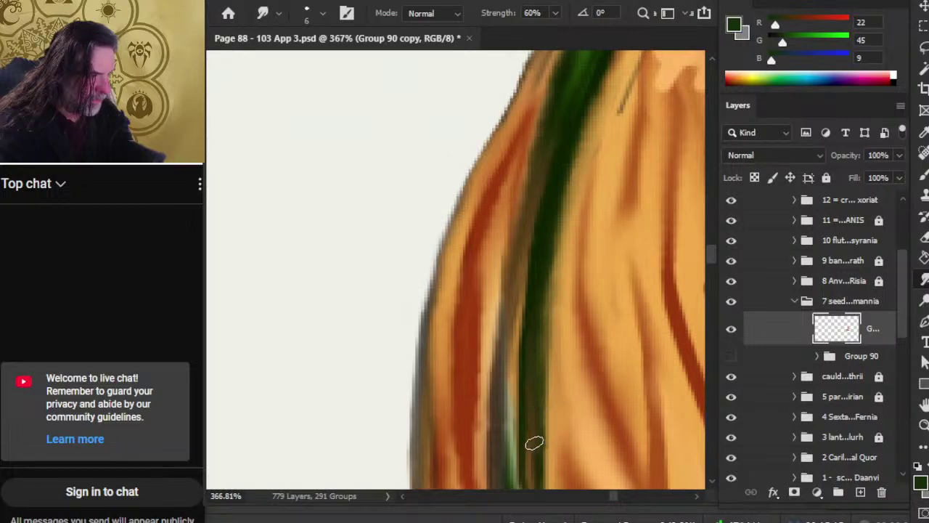
# Soften the reddish stripe and grain lines in the seed's left sliver beside the vine with the 6 px Smudge.
pyautogui.scroll(-3, 535, 435)
pyautogui.moveTo(486, 204); pyautogui.dragTo(490, 203)
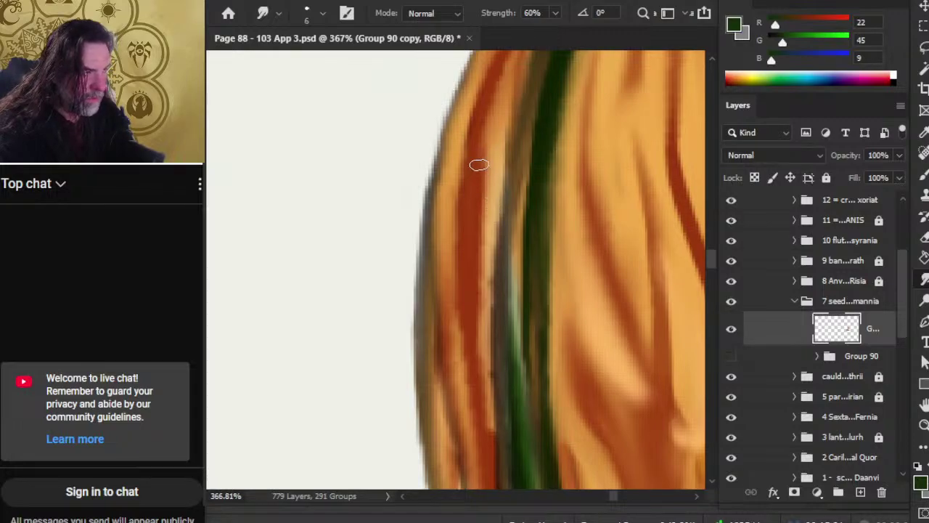
pyautogui.moveTo(477, 169)
pyautogui.mouseDown()
pyautogui.moveTo(480, 191)
pyautogui.moveTo(493, 182)
pyautogui.moveTo(487, 389)
pyautogui.moveTo(475, 291)
pyautogui.moveTo(474, 247)
pyautogui.moveTo(489, 353)
pyautogui.moveTo(499, 315)
pyautogui.moveTo(505, 426)
pyautogui.moveTo(488, 312)
pyautogui.moveTo(488, 420)
pyautogui.moveTo(480, 317)
pyautogui.moveTo(482, 414)
pyautogui.moveTo(486, 329)
pyautogui.moveTo(499, 487)
pyautogui.moveTo(483, 351)
pyautogui.moveTo(480, 438)
pyautogui.moveTo(460, 311)
pyautogui.moveTo(485, 466)
pyautogui.moveTo(465, 312)
pyautogui.moveTo(489, 302)
pyautogui.moveTo(492, 382)
pyautogui.moveTo(484, 272)
pyautogui.moveTo(493, 357)
pyautogui.moveTo(470, 214)
pyautogui.moveTo(479, 358)
pyautogui.moveTo(469, 260)
pyautogui.moveTo(493, 400)
pyautogui.moveTo(474, 291)
pyautogui.moveTo(473, 384)
pyautogui.moveTo(443, 288)
pyautogui.moveTo(481, 446)
pyautogui.moveTo(438, 247)
pyautogui.mouseUp()
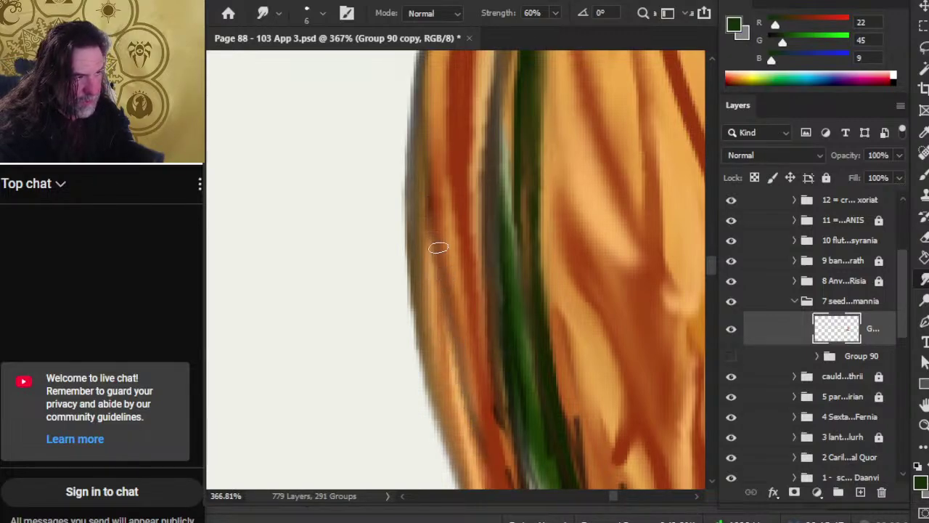
# Smudge the seed's left outline up to its shoulder at 5 px and erase the stray smear outside it at 4 px.
pyautogui.scroll(-5, 421, 182)
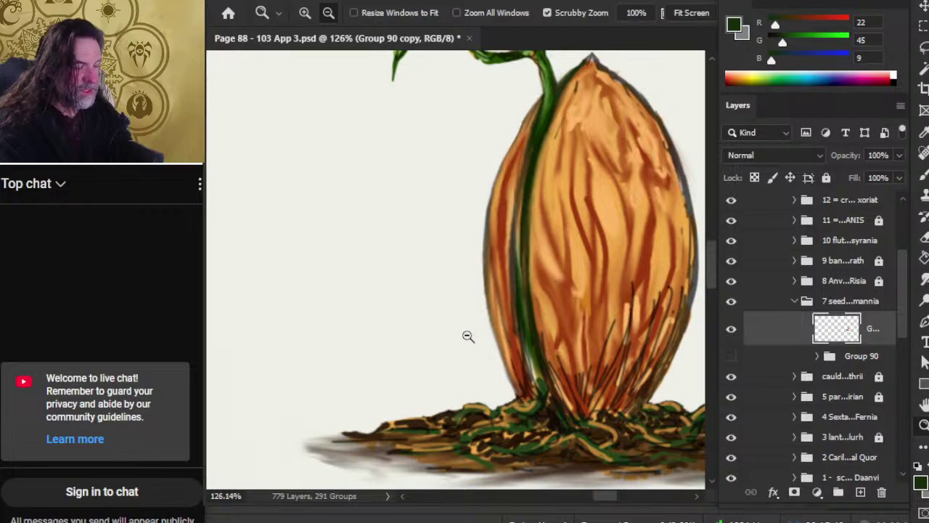
pyautogui.scroll(3, 538, 335)
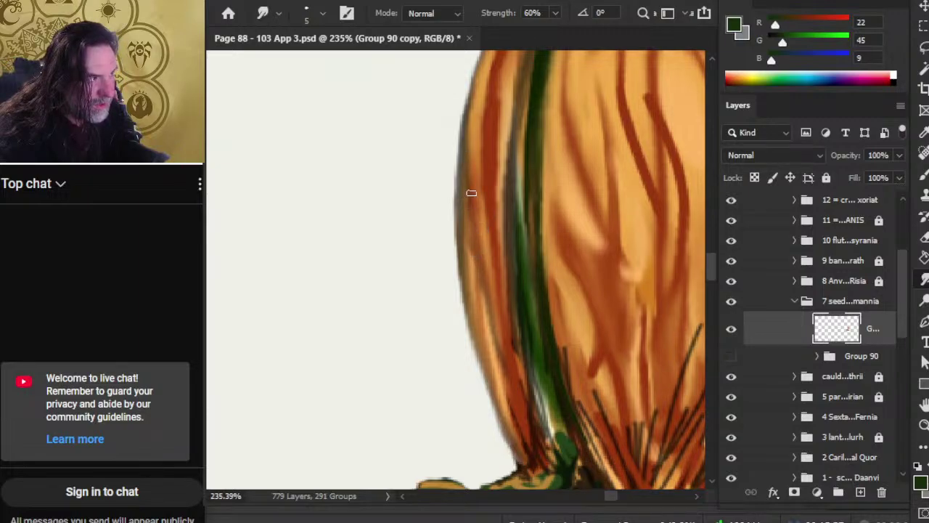
pyautogui.scroll(3, 479, 218)
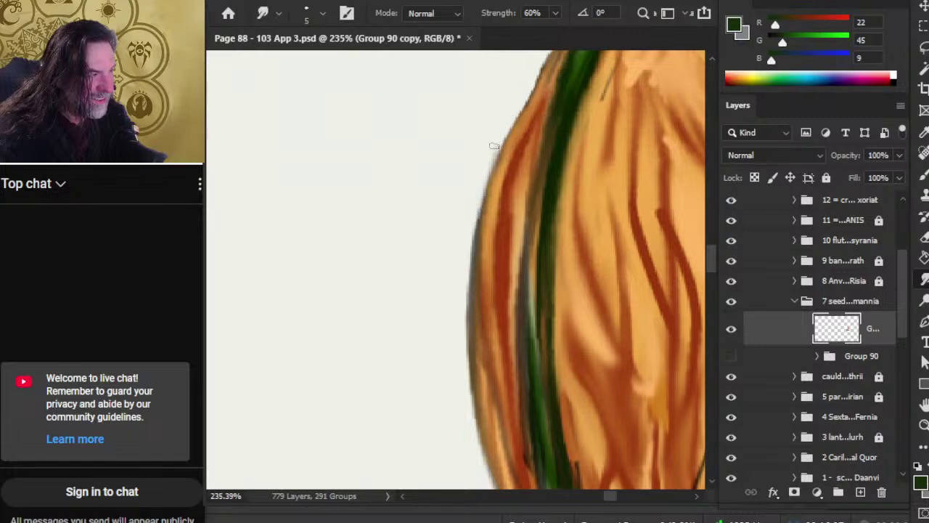
pyautogui.scroll(3, 509, 211)
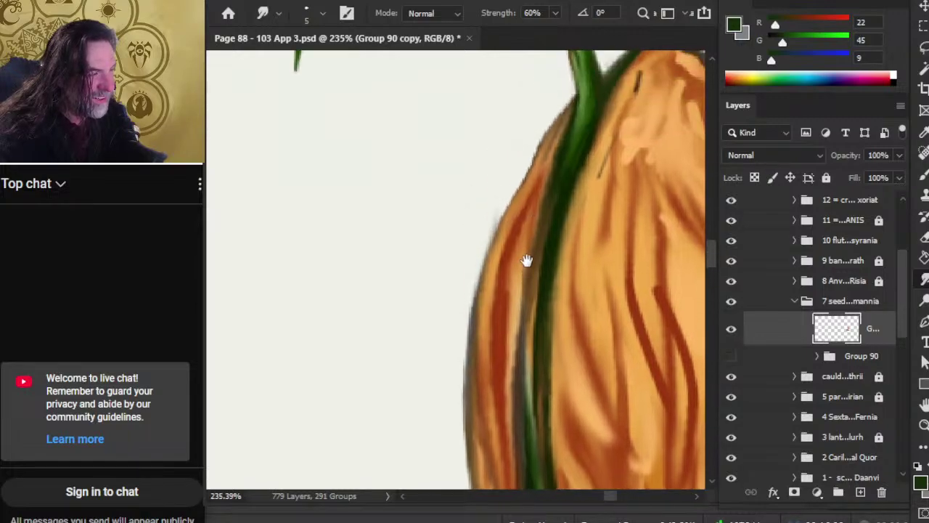
pyautogui.press('e')
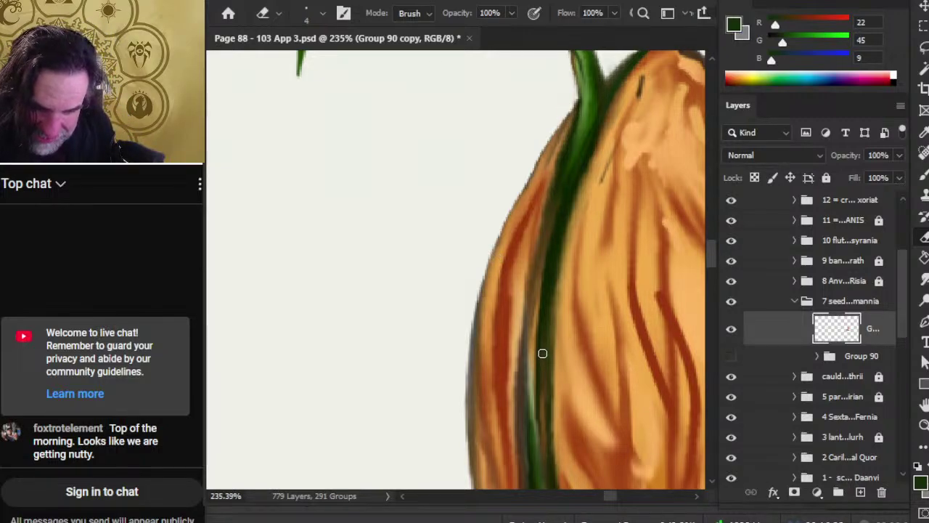
# Soften the seed's upper-left outline just below the vine junction with a 5 px Smudge and trim its outer edge at 4 px.
pyautogui.press('r')
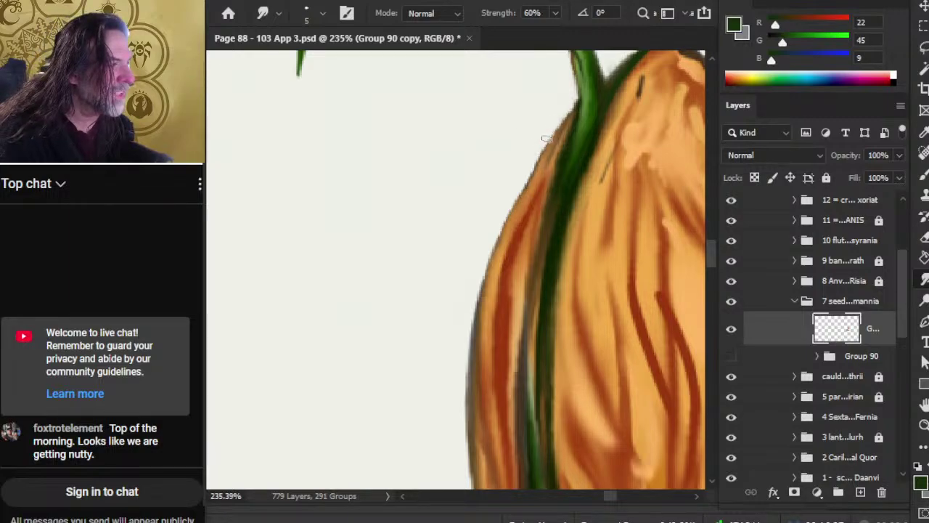
pyautogui.press('e')
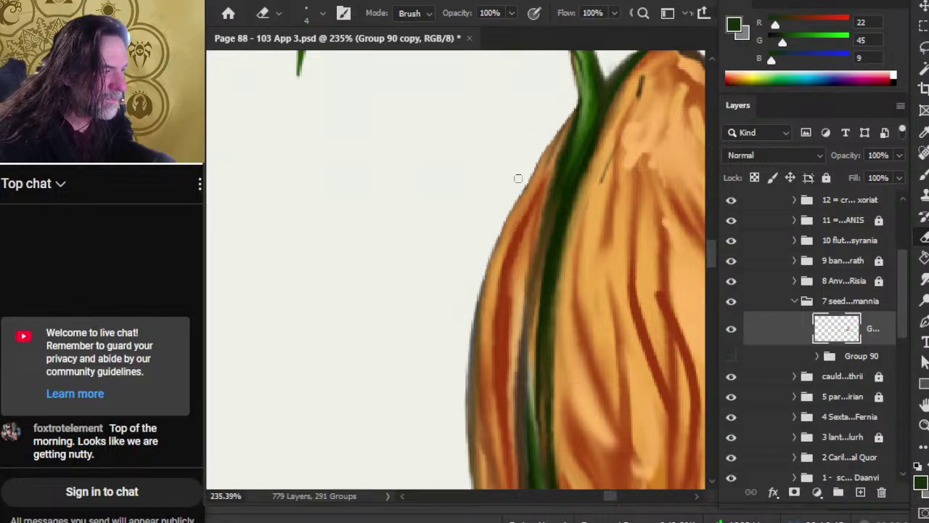
pyautogui.press('r')
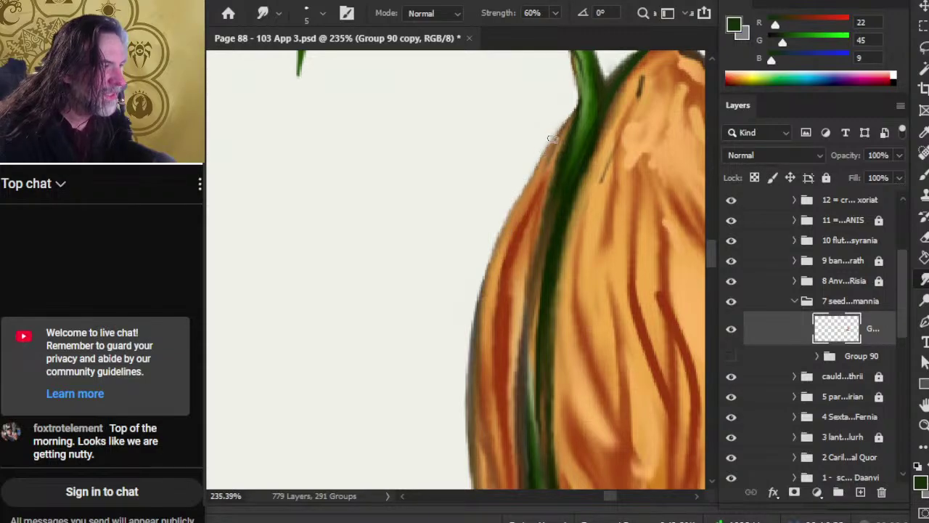
pyautogui.press('e')
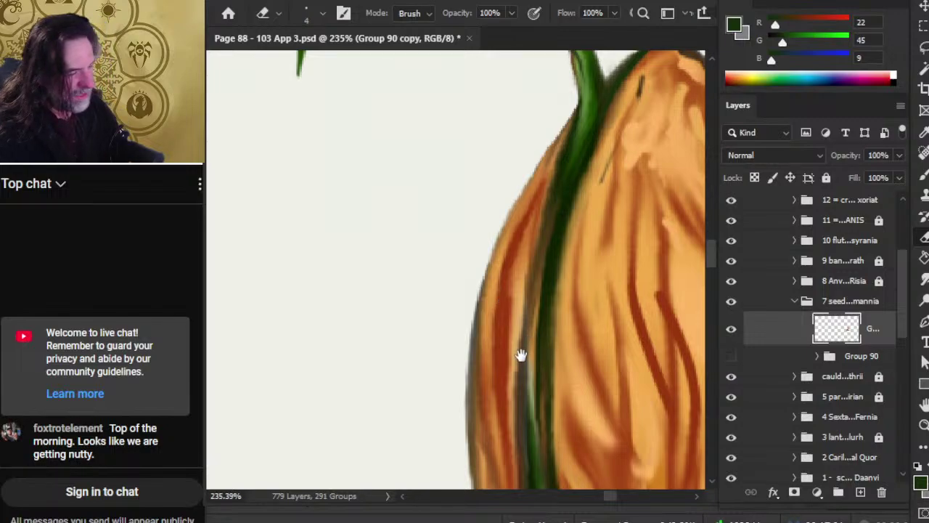
# Blend the rim of the seed's left shoulder with the 5 px Smudge and shave its outer edge with the 4 px Eraser.
pyautogui.scroll(-2, 523, 357)
pyautogui.press('r')
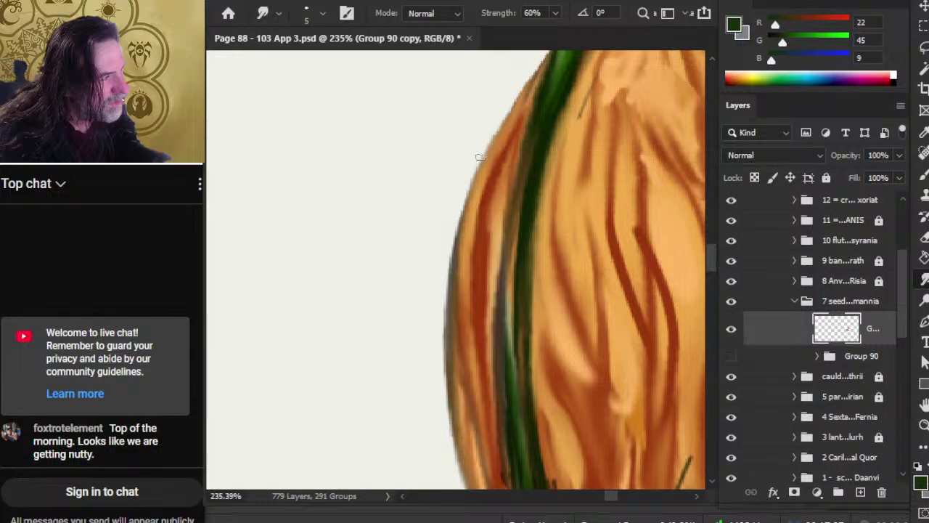
pyautogui.press('e')
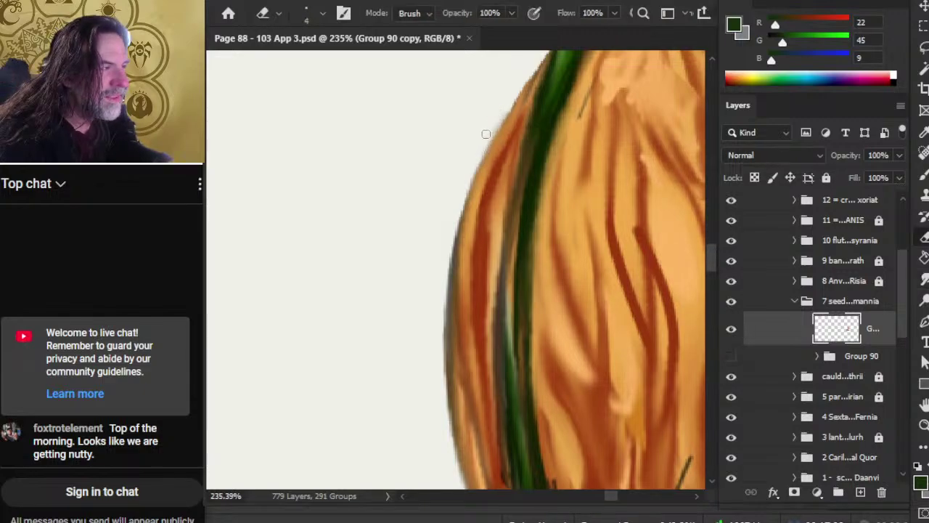
pyautogui.moveTo(505, 104)
pyautogui.mouseDown()
pyautogui.moveTo(497, 127)
pyautogui.moveTo(518, 89)
pyautogui.moveTo(512, 97)
pyautogui.mouseUp()
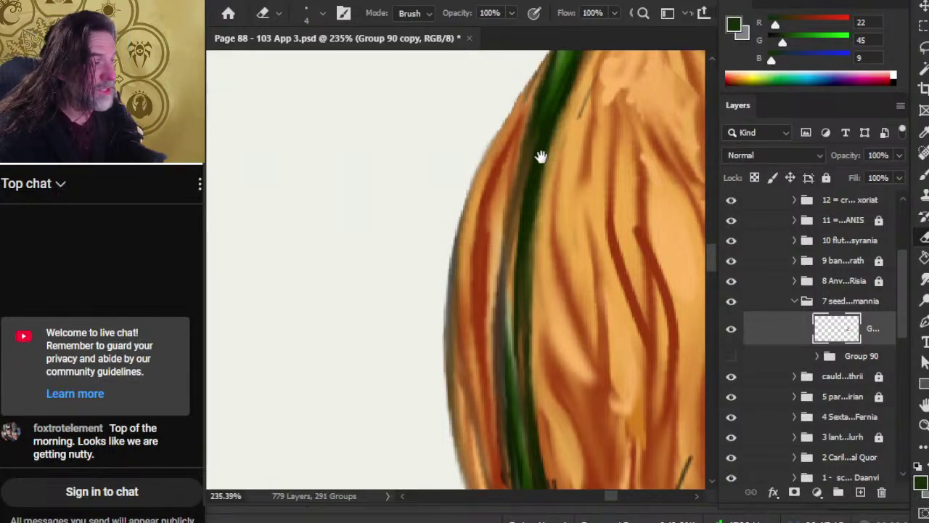
# Smudge the upper-left outline upward toward the vine stem at 5 px and erase the overshoot at 4 px.
pyautogui.scroll(3, 500, 181)
pyautogui.press('r')
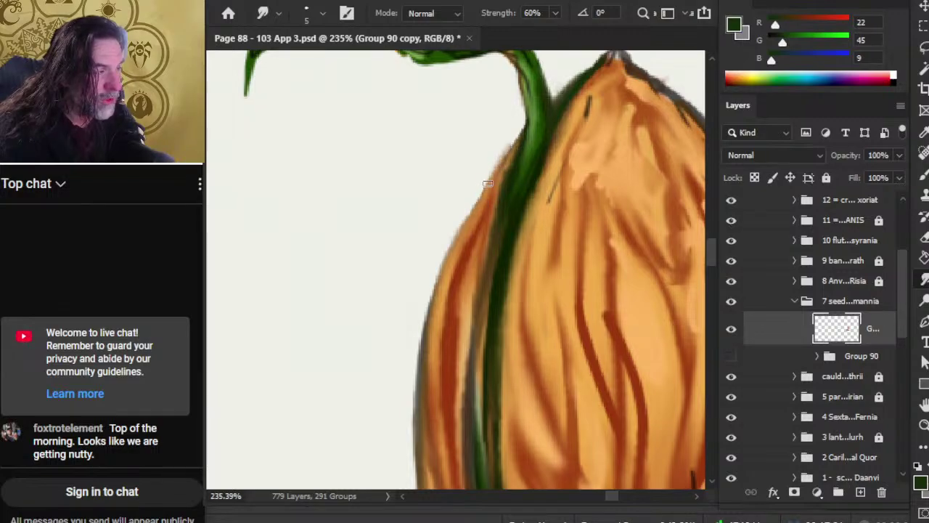
pyautogui.press('e')
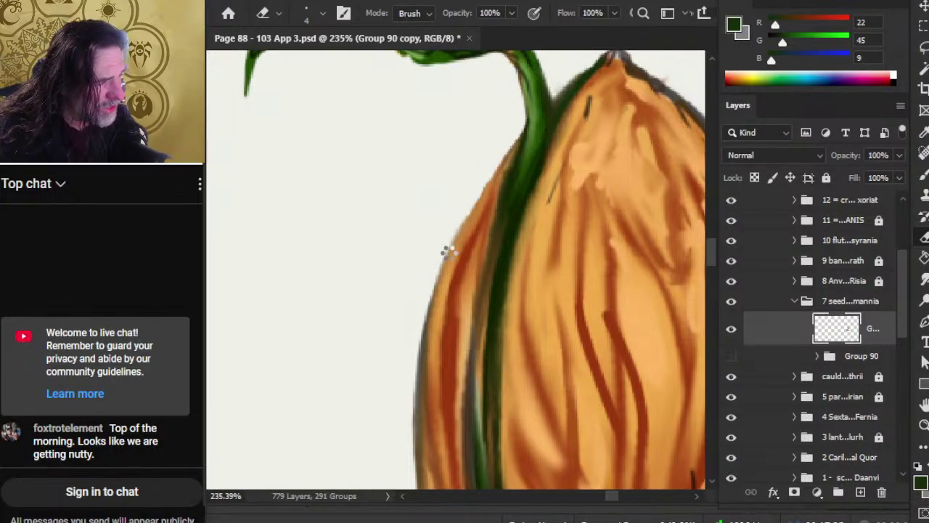
pyautogui.press('r')
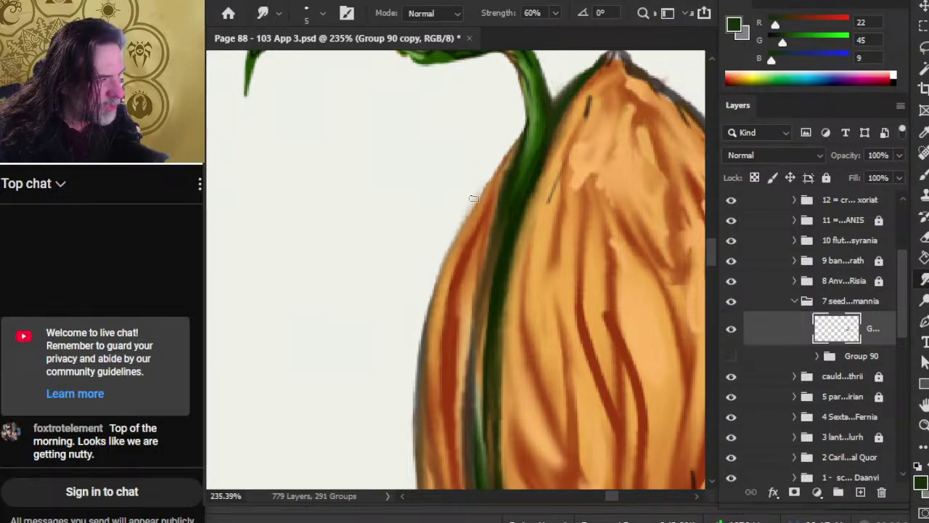
pyautogui.press('e')
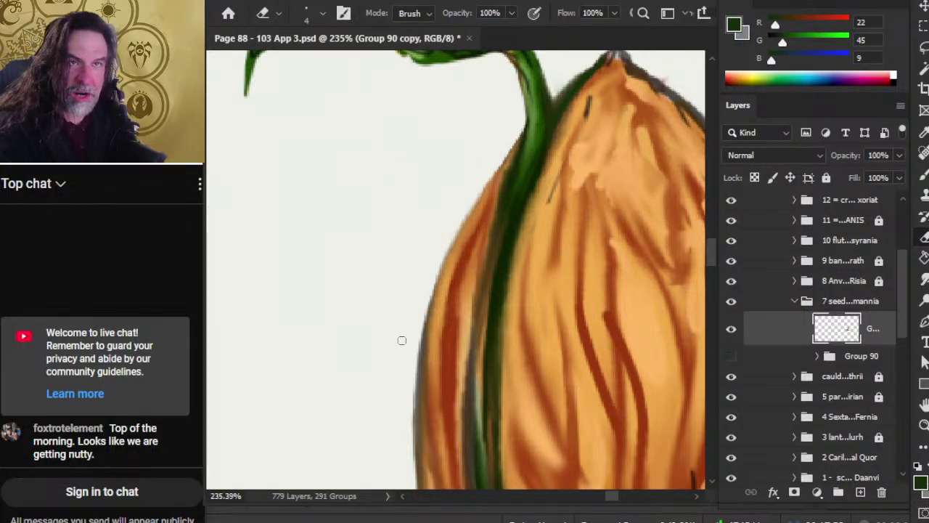
# Taper the tip of the seed's left outline into the vine stem, alternating the 5 px Smudge and 4 px Eraser.
pyautogui.press('r')
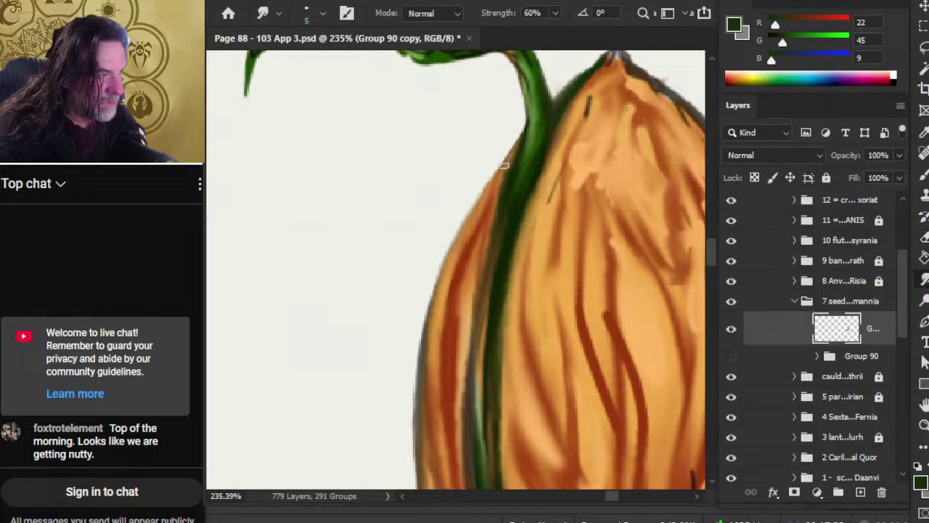
pyautogui.moveTo(499, 160); pyautogui.dragTo(522, 130)
pyautogui.press('e')
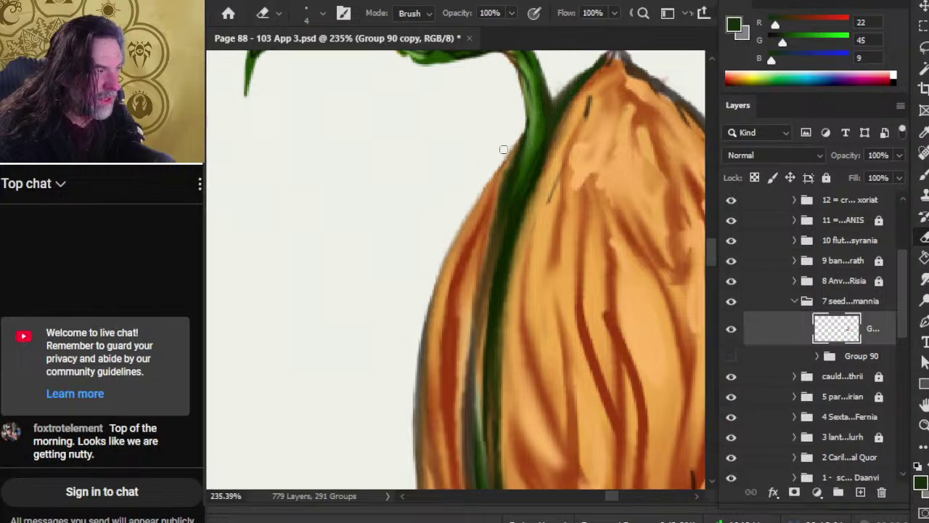
pyautogui.press('r')
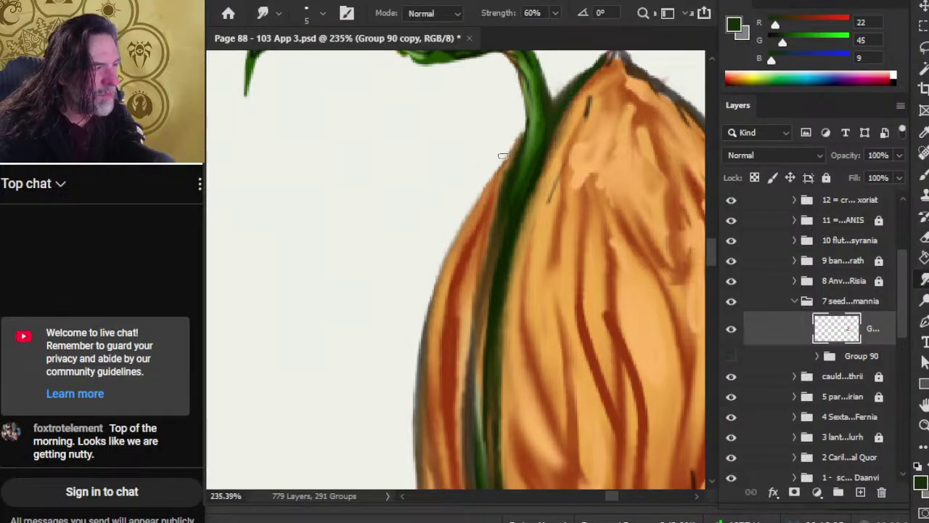
pyautogui.press('e')
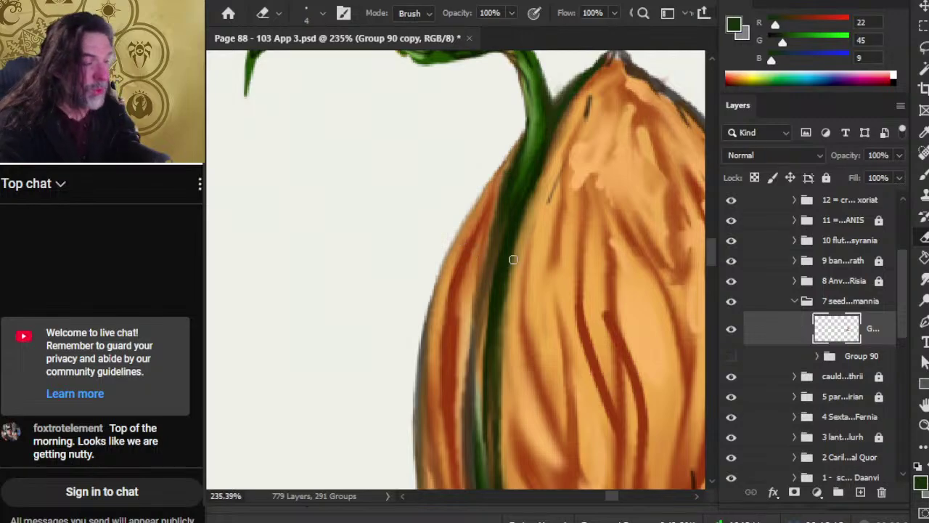
pyautogui.press('r')
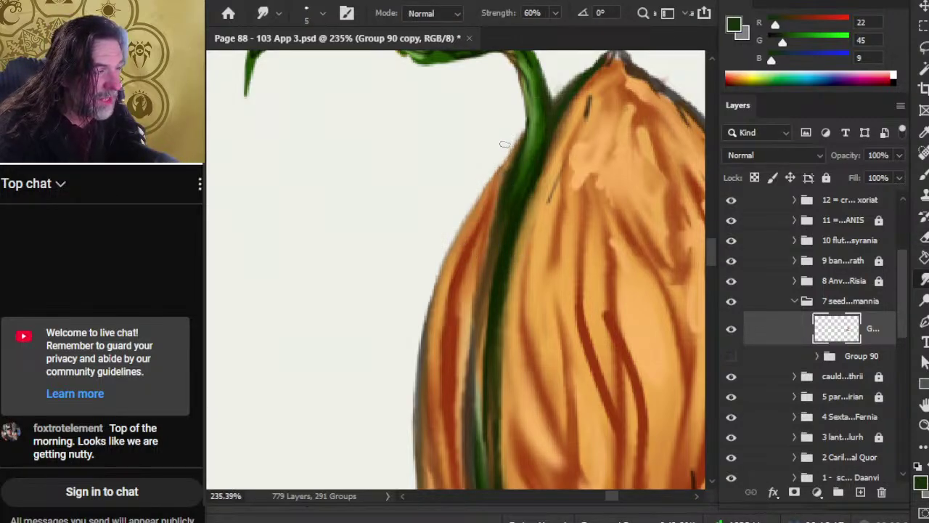
pyautogui.press('e')
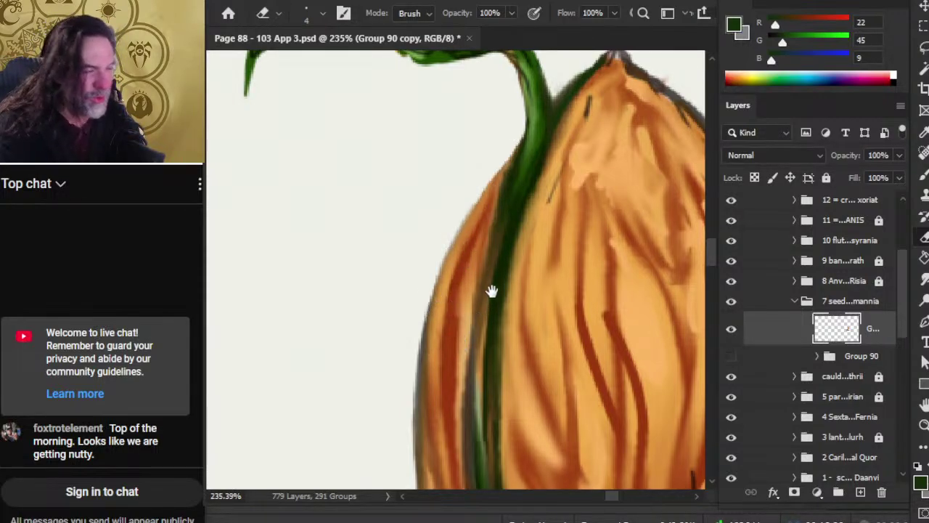
# Smooth the seed's left edge from the upper side to the vine with 5 px Smudge strokes, erasing the excess at 4 px.
pyautogui.moveTo(492, 290); pyautogui.dragTo(502, 257)
pyautogui.press('r')
pyautogui.moveTo(462, 224); pyautogui.dragTo(491, 151)
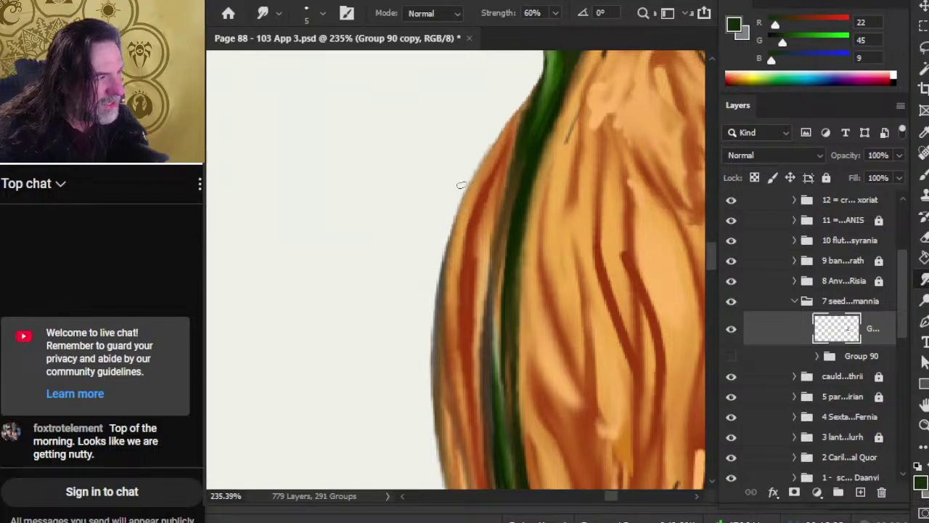
pyautogui.moveTo(481, 151); pyautogui.dragTo(524, 94)
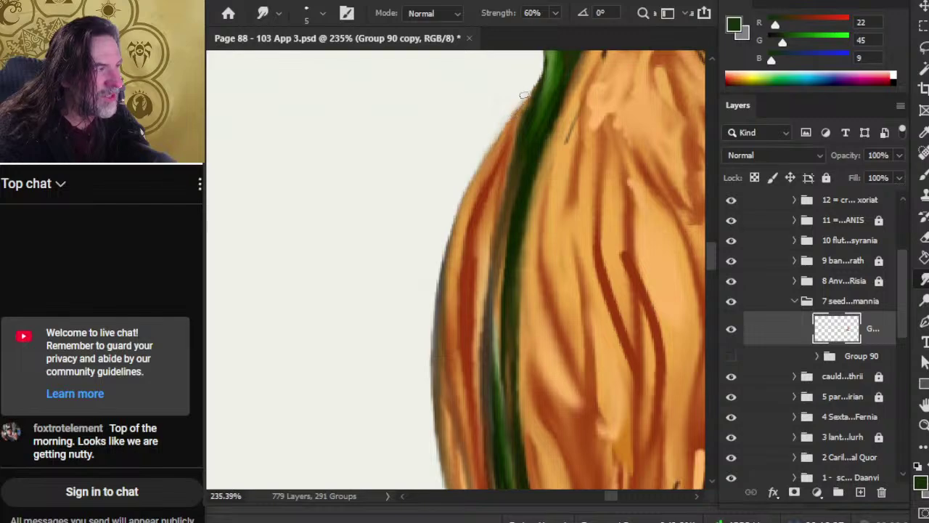
pyautogui.press('e')
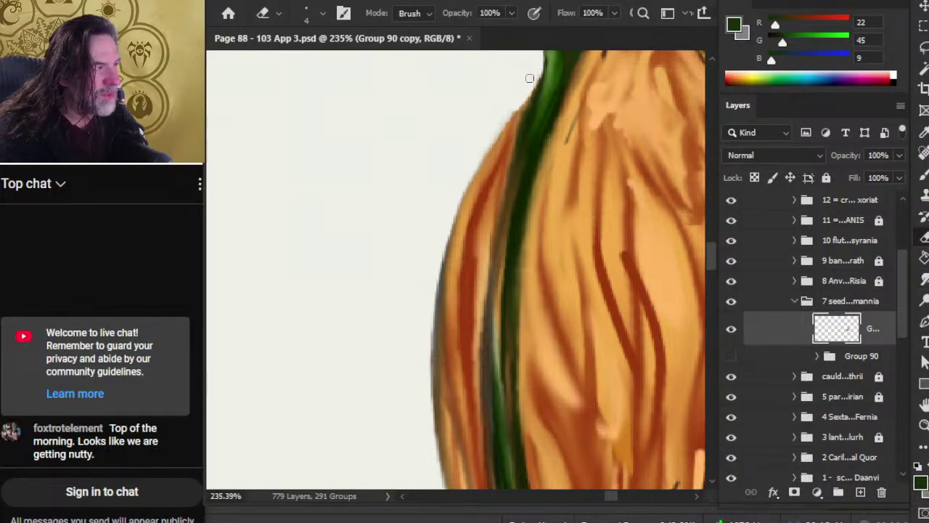
pyautogui.press('r')
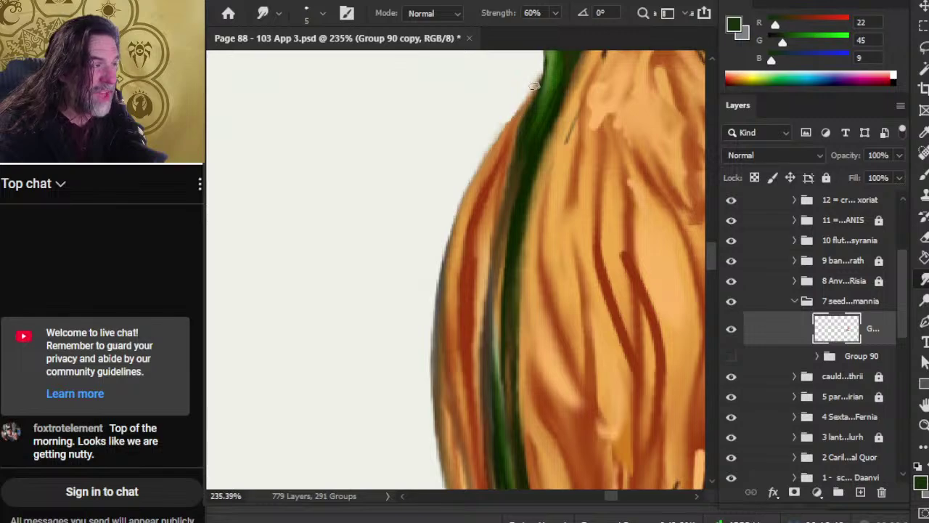
pyautogui.press('e')
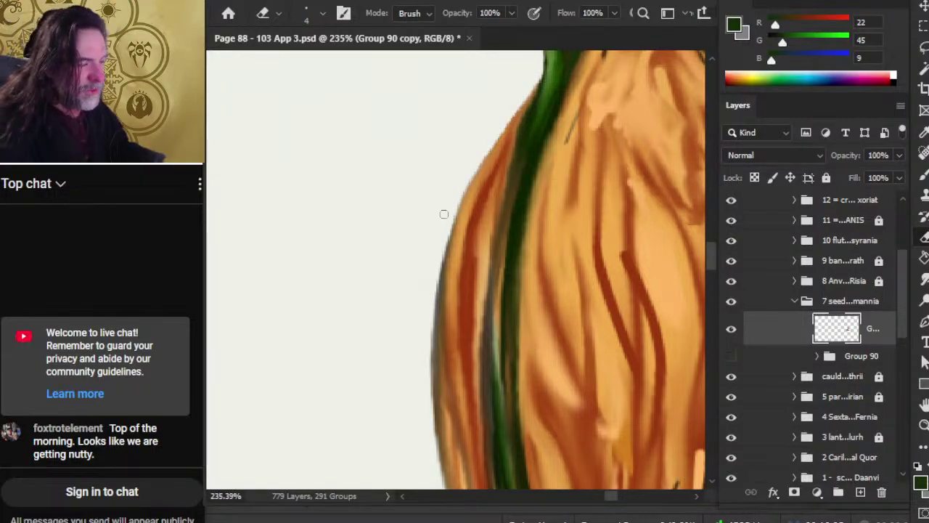
# Even out the corner where the left outline meets the vine using the 5 px Smudge and 4 px Eraser.
pyautogui.press('r')
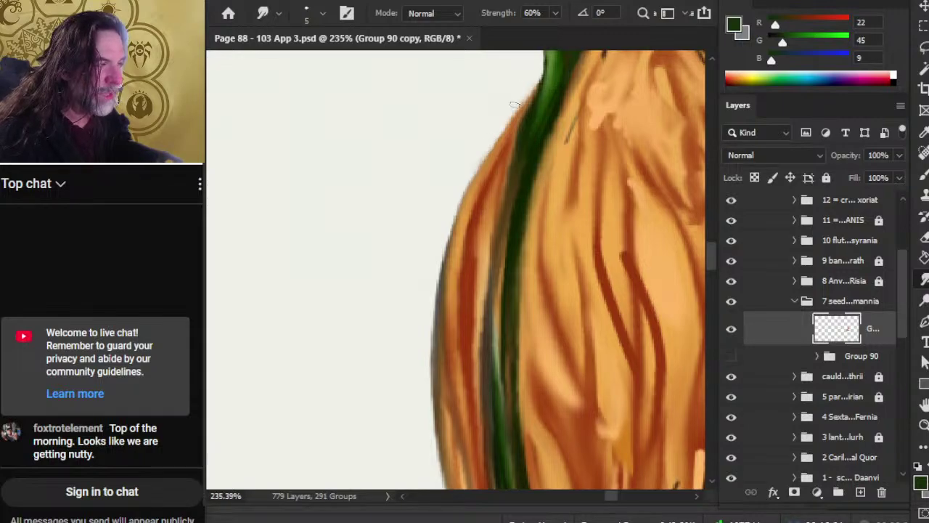
pyautogui.press('e')
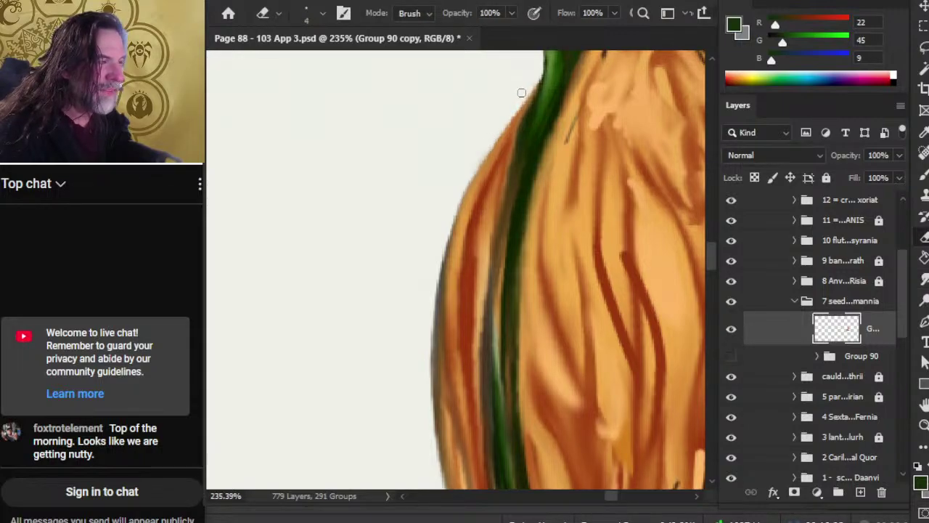
pyautogui.press('r')
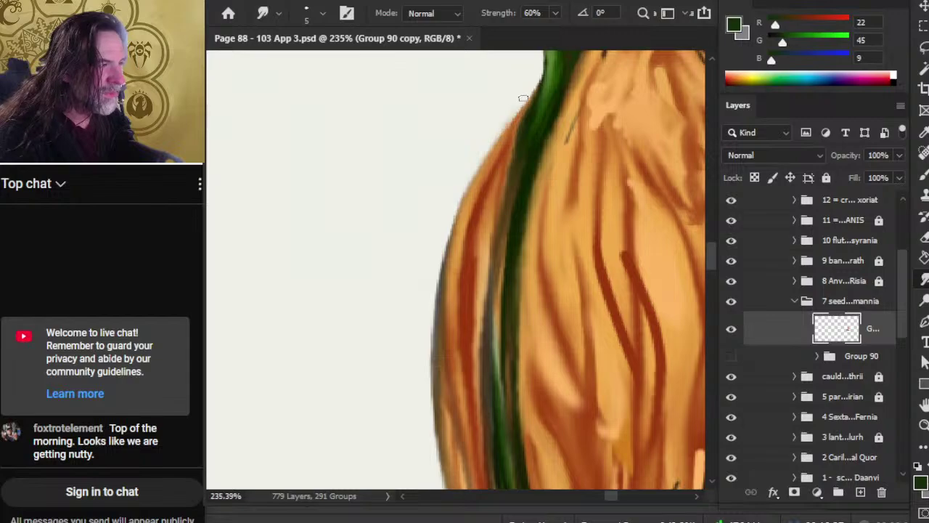
pyautogui.press('e')
pyautogui.moveTo(522, 90); pyautogui.dragTo(522, 90)
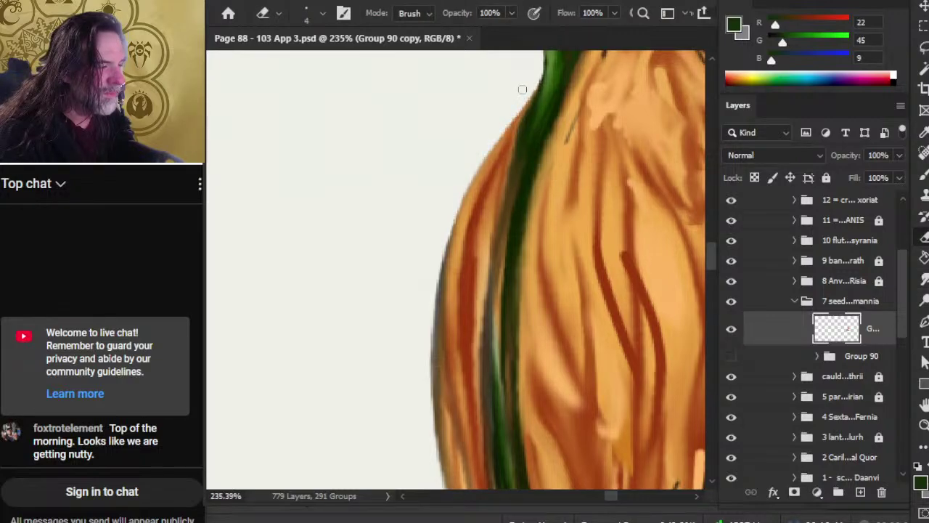
# Blend the seed's lower-left outline above the soil with the 5 px Smudge and thin its outer edge with the 4 px Eraser.
pyautogui.moveTo(498, 356)
pyautogui.mouseDown()
pyautogui.moveTo(469, 204)
pyautogui.moveTo(451, 181)
pyautogui.mouseUp()
pyautogui.press('r')
pyautogui.press('e')
pyautogui.press('r')
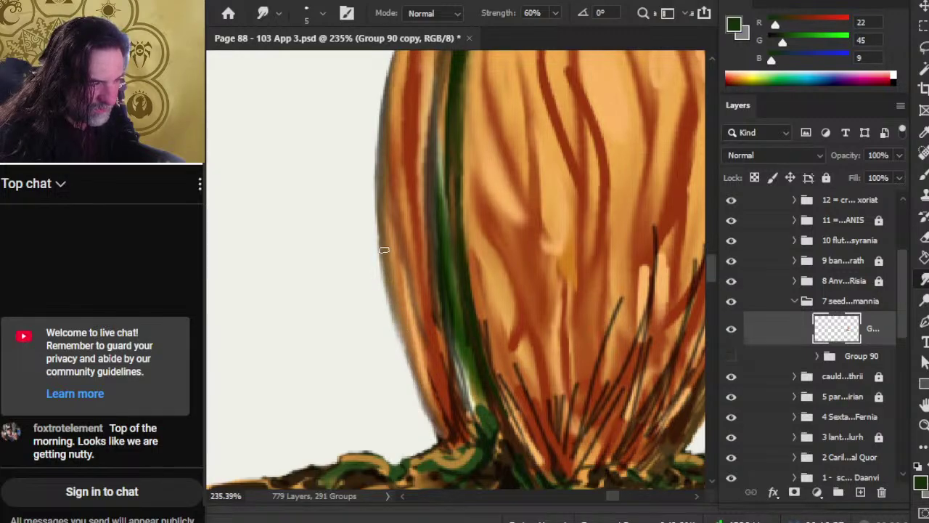
pyautogui.press('e')
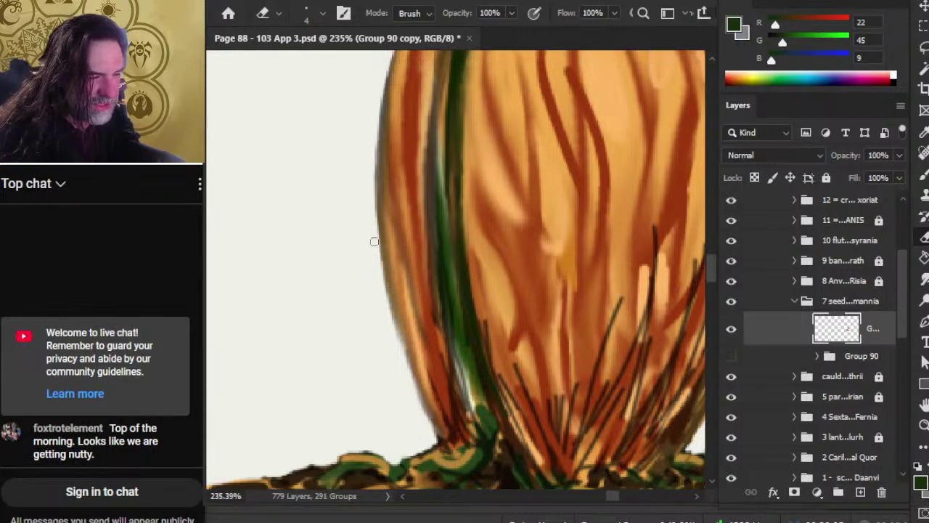
pyautogui.moveTo(374, 259)
pyautogui.mouseDown()
pyautogui.moveTo(391, 326)
pyautogui.moveTo(375, 248)
pyautogui.moveTo(389, 315)
pyautogui.moveTo(380, 269)
pyautogui.mouseUp()
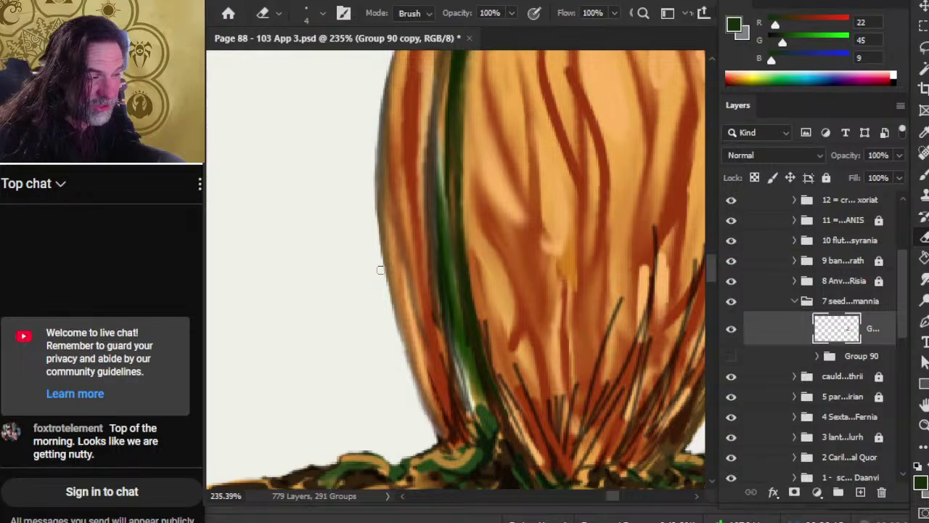
pyautogui.press('z')
pyautogui.moveTo(481, 307); pyautogui.dragTo(401, 305)
pyautogui.moveTo(513, 345); pyautogui.dragTo(431, 322)
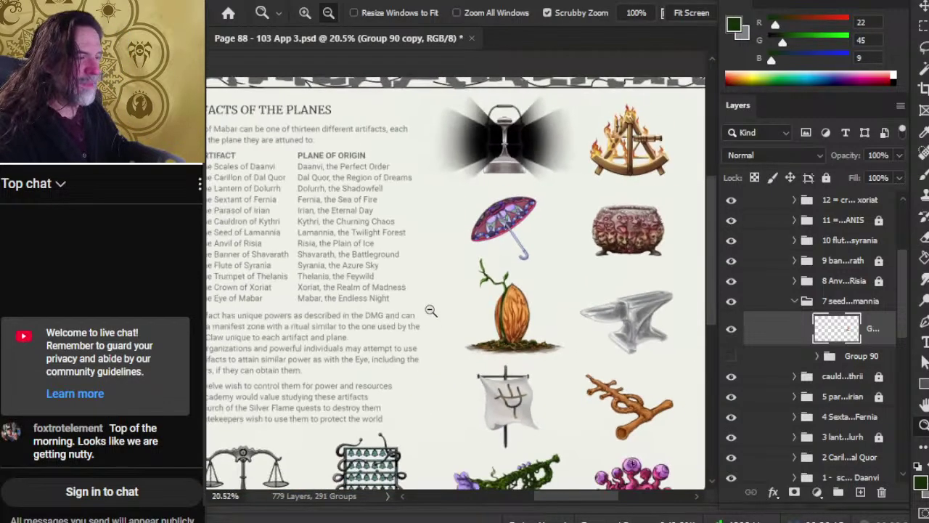
# Smooth the seed's pointed tip and soften its dark outline with the 5 px Smudge and 4 px Eraser.
pyautogui.moveTo(327, 232); pyautogui.dragTo(270, 120)
pyautogui.moveTo(575, 246); pyautogui.dragTo(432, 236)
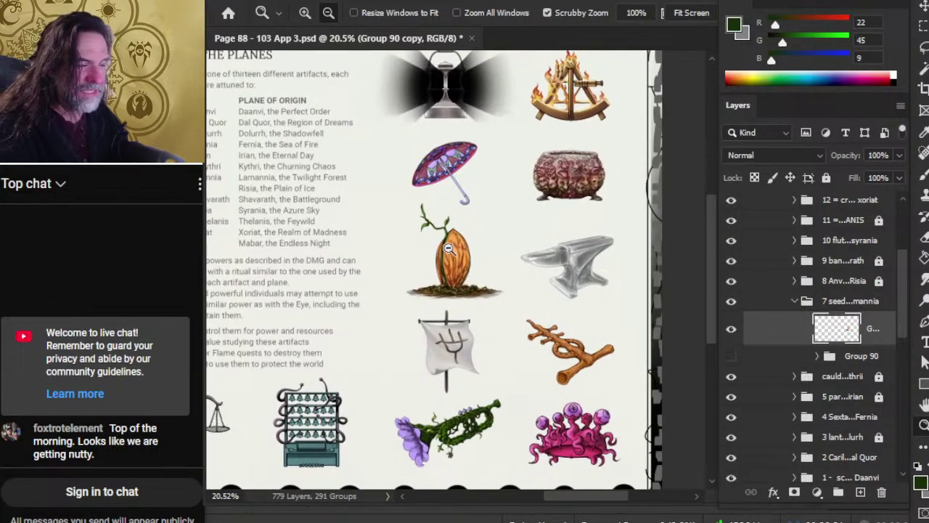
pyautogui.scroll(5, 443, 234)
pyautogui.moveTo(484, 260); pyautogui.dragTo(479, 260)
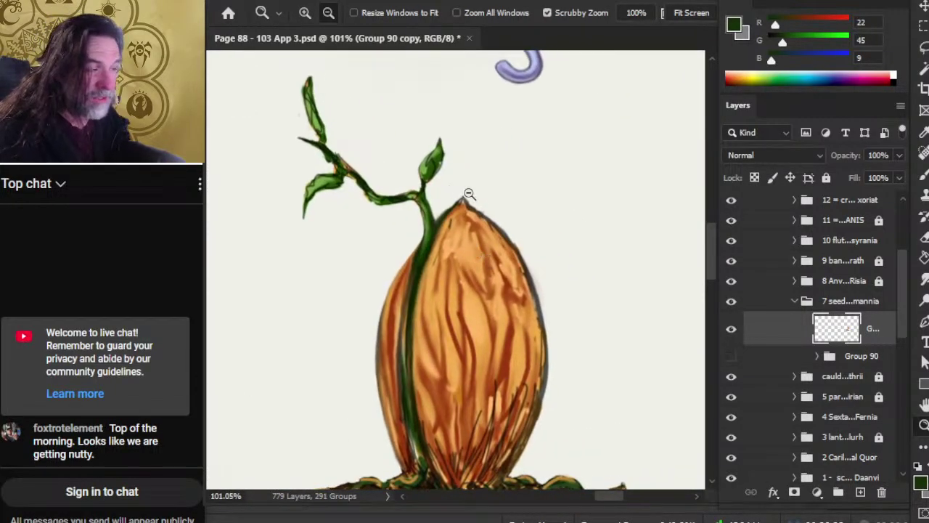
pyautogui.press('e')
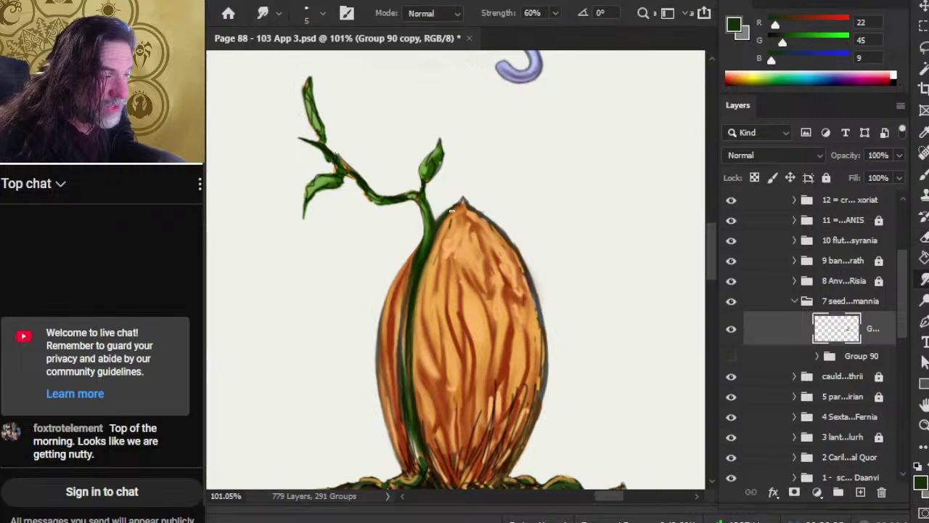
pyautogui.press('r')
pyautogui.press('e')
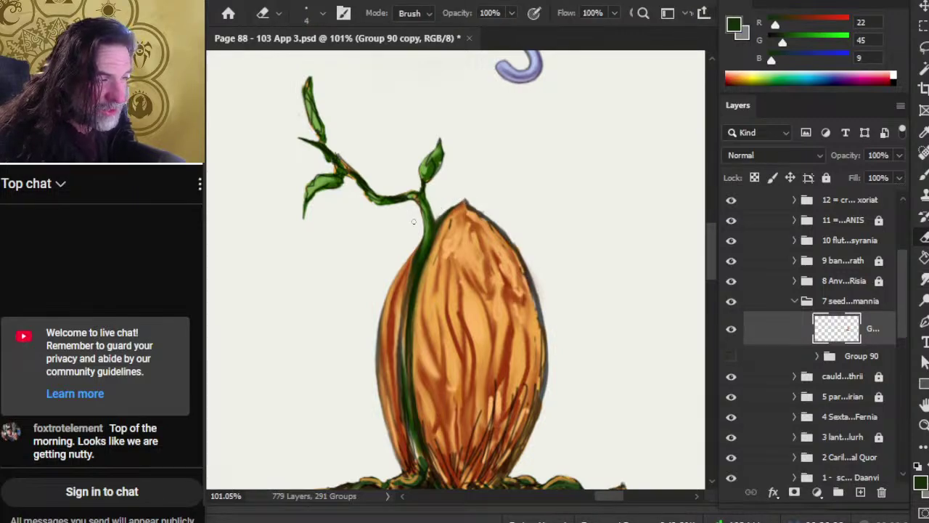
# Clean the orange fringe off the vine's upper-left branch and trim the lower-left leaf, alternating 5 px Smudge and 4 px Eraser.
pyautogui.press('r')
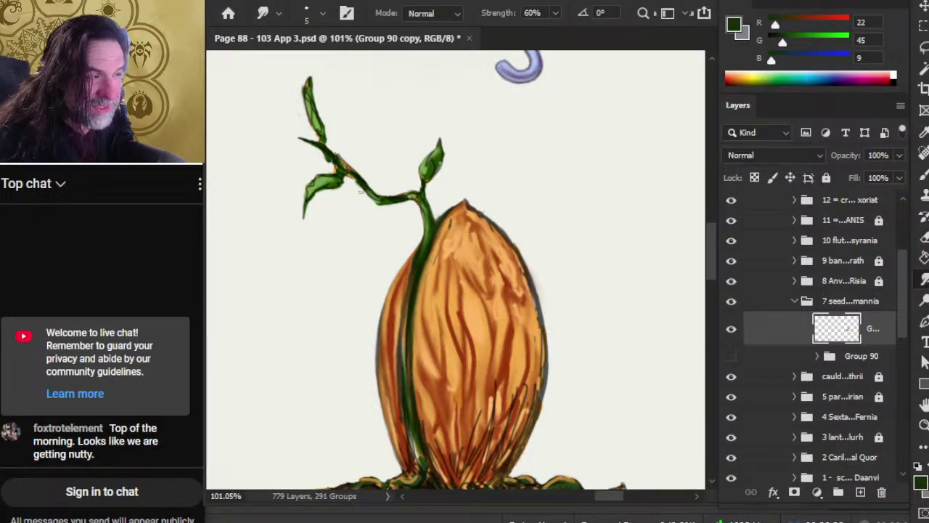
pyautogui.press('e')
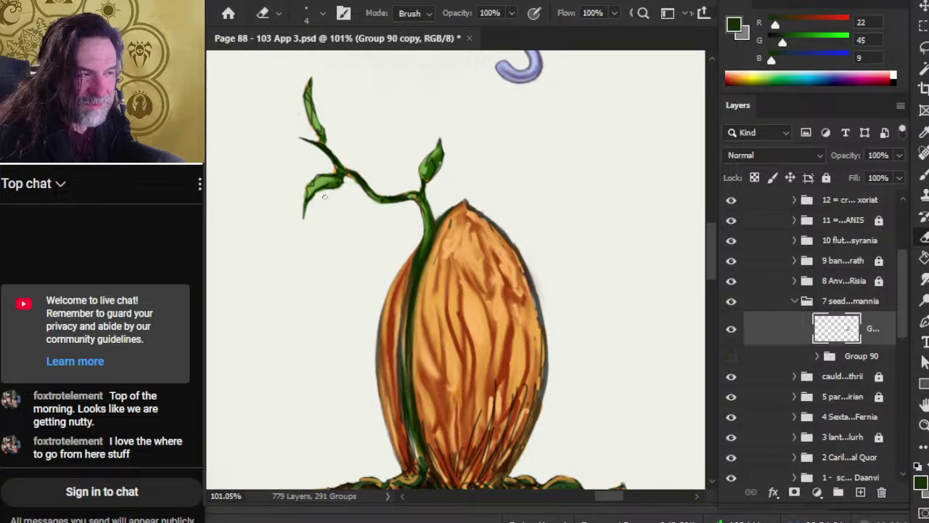
pyautogui.press('r')
pyautogui.press('e')
pyautogui.press('r')
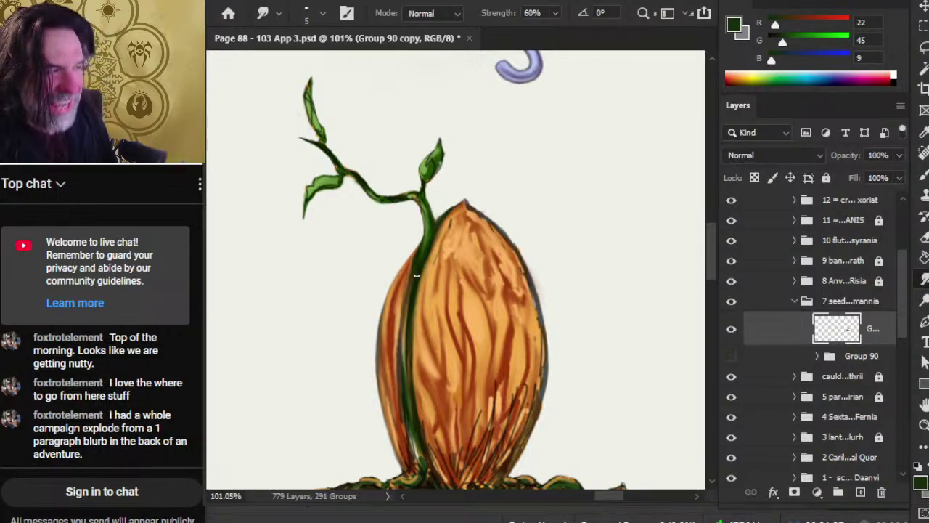
# Refine the fork where the lower-left leaf joins the vine using short 5 px Smudge strokes and the 4 px Eraser.
pyautogui.press('e')
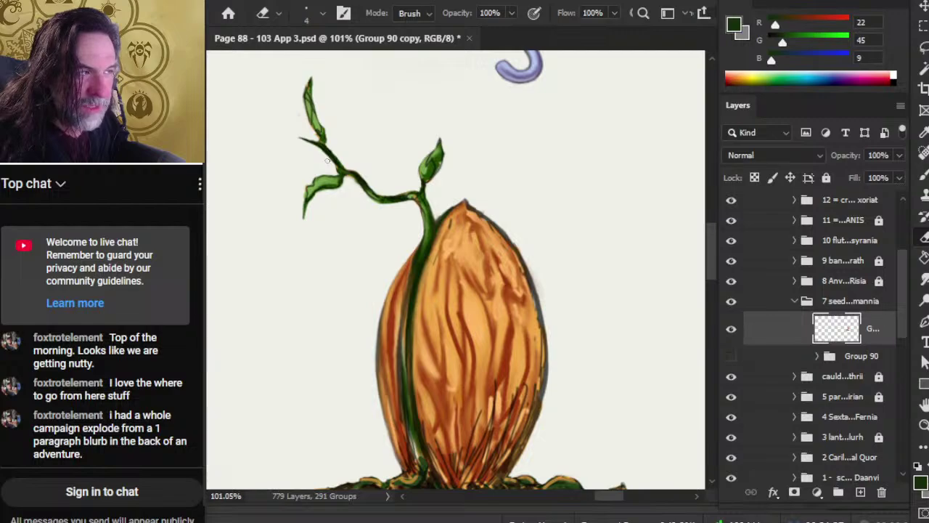
pyautogui.press('r')
pyautogui.moveTo(335, 162); pyautogui.dragTo(339, 170)
pyautogui.press('e')
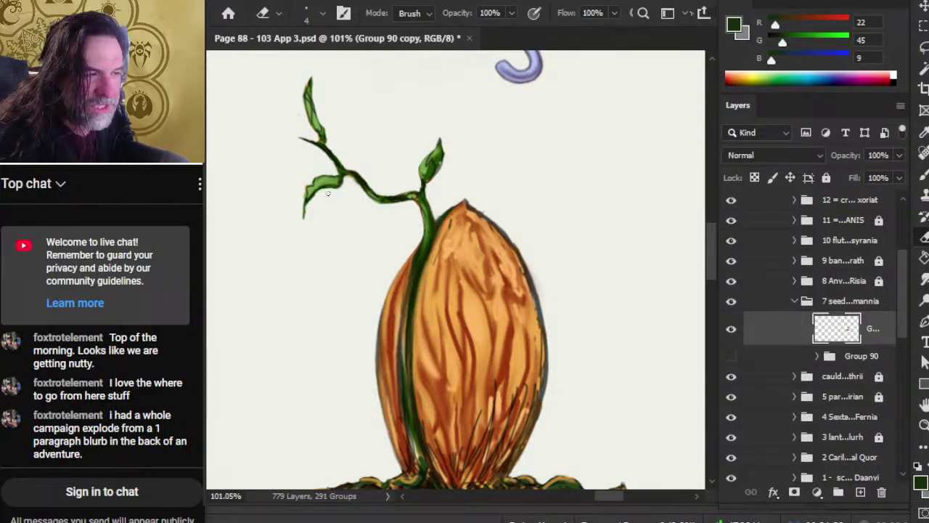
# Reshape the lower-left leaf into a slimmer curve with a soft tapered tip, using the 5 px Smudge and 4 px Eraser.
pyautogui.press('r')
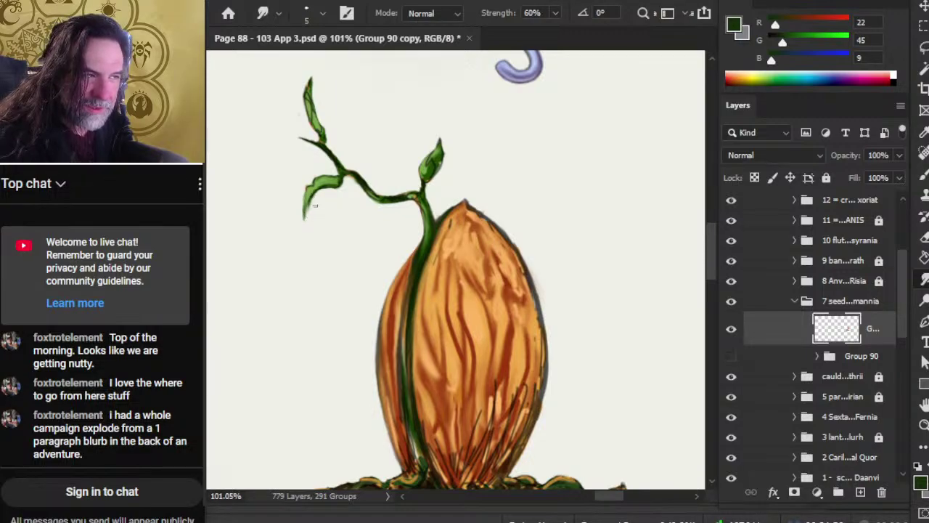
pyautogui.press('e')
pyautogui.press('r')
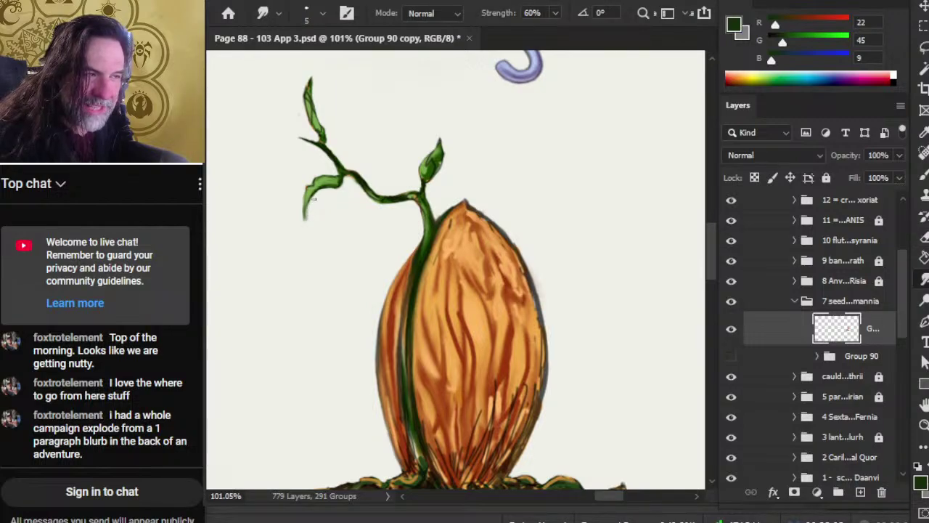
pyautogui.press('e')
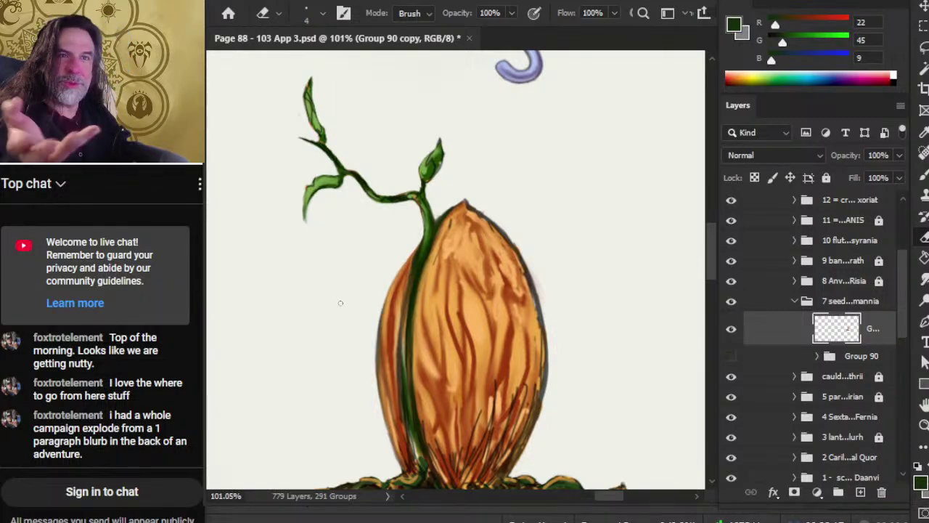
# Thin the underside of the vine's horizontal bend and tidy the nearby seed tip with the 5 px Smudge and 4 px Eraser.
pyautogui.press('r')
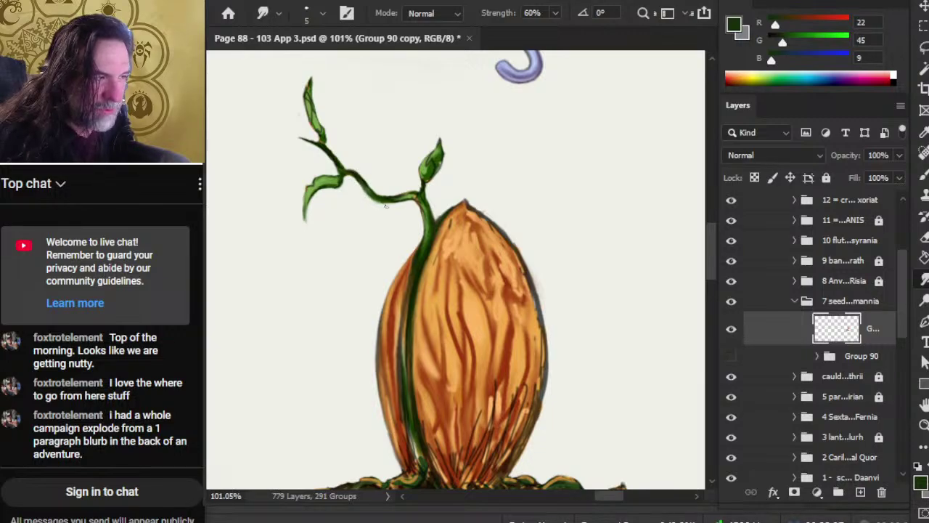
pyautogui.press('e')
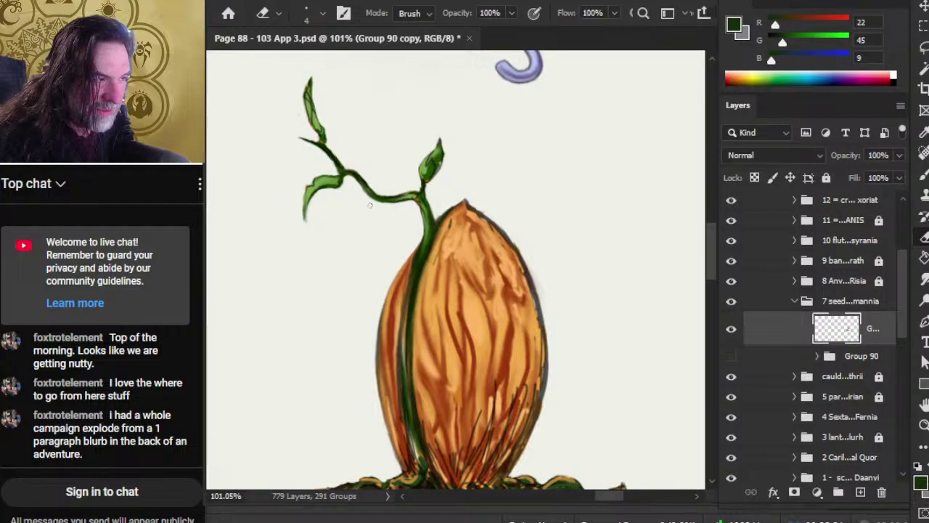
pyautogui.press('r')
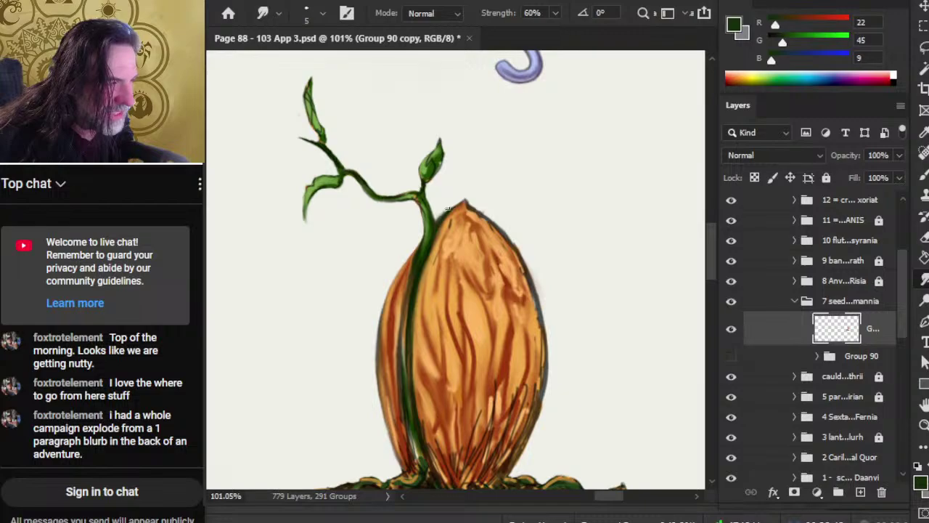
pyautogui.press('e')
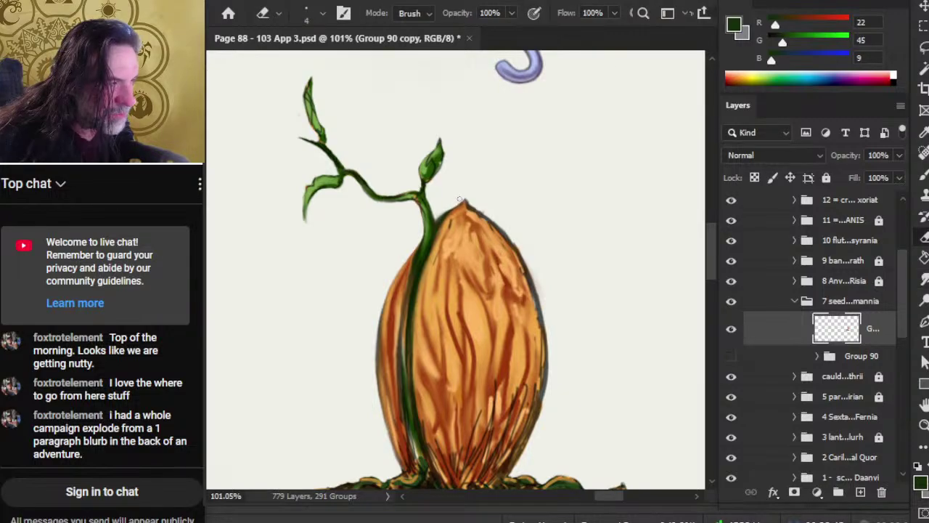
pyautogui.press('r')
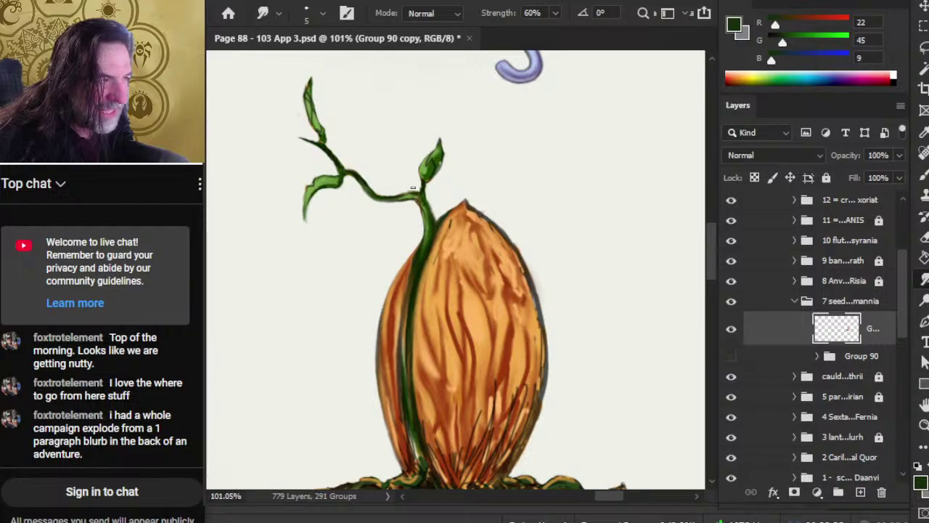
pyautogui.press('e')
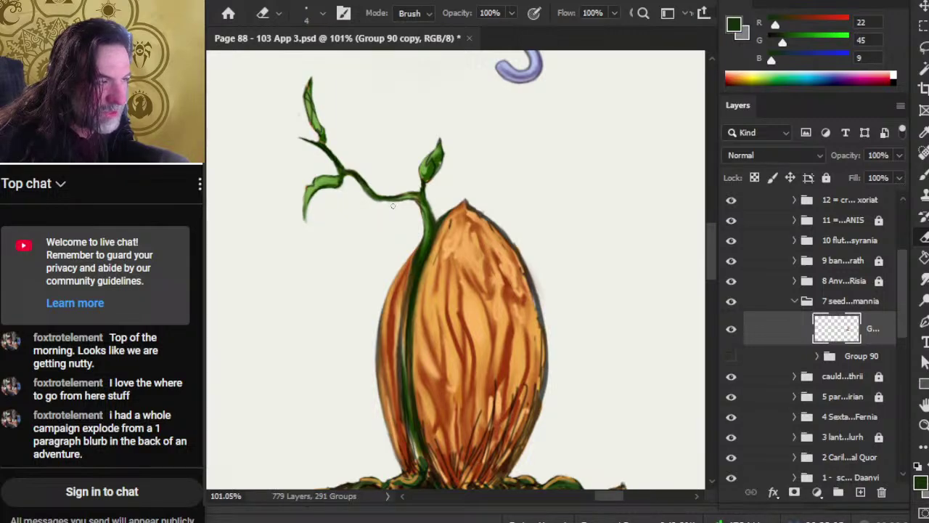
pyautogui.press('r')
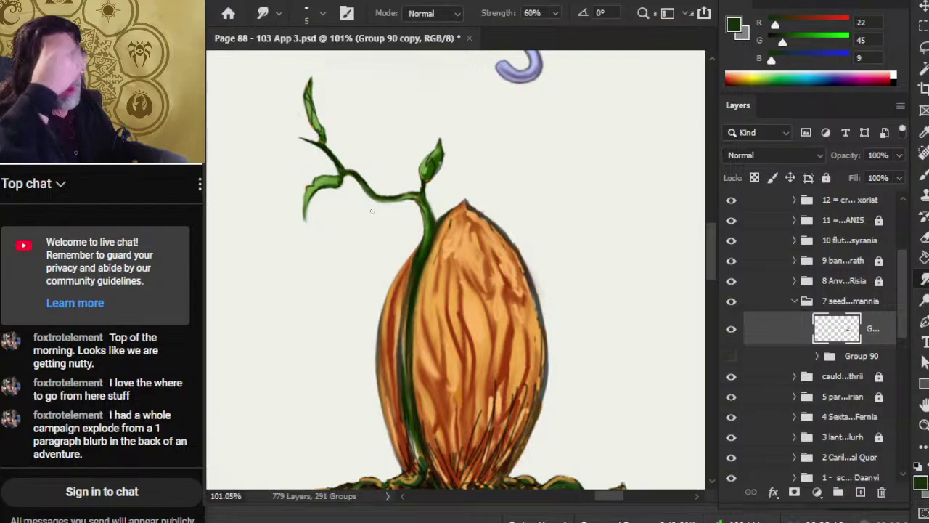
# Reshape the leaf above the seed into a narrow, wavy form and blend its greens with the 5 px Smudge and 4 px Eraser.
pyautogui.moveTo(431, 161); pyautogui.dragTo(417, 233)
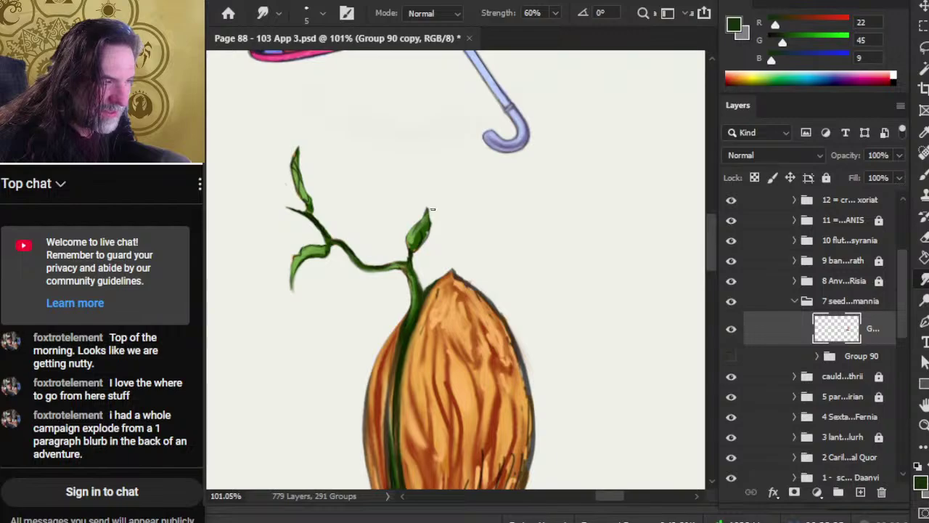
pyautogui.press('e')
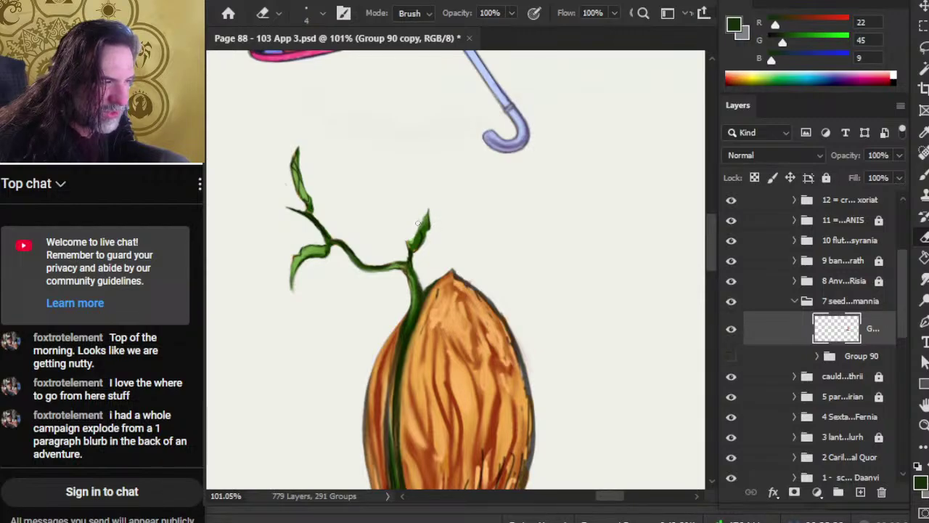
pyautogui.press('r')
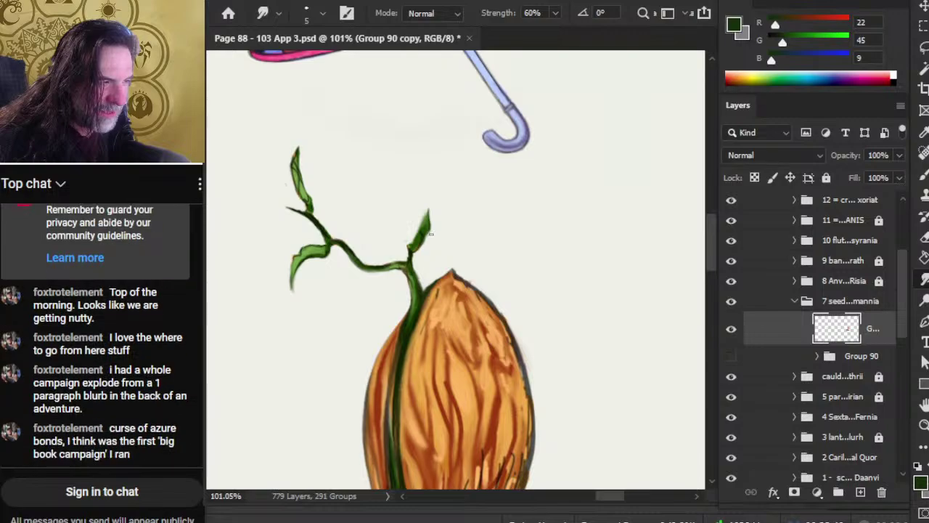
pyautogui.press('e')
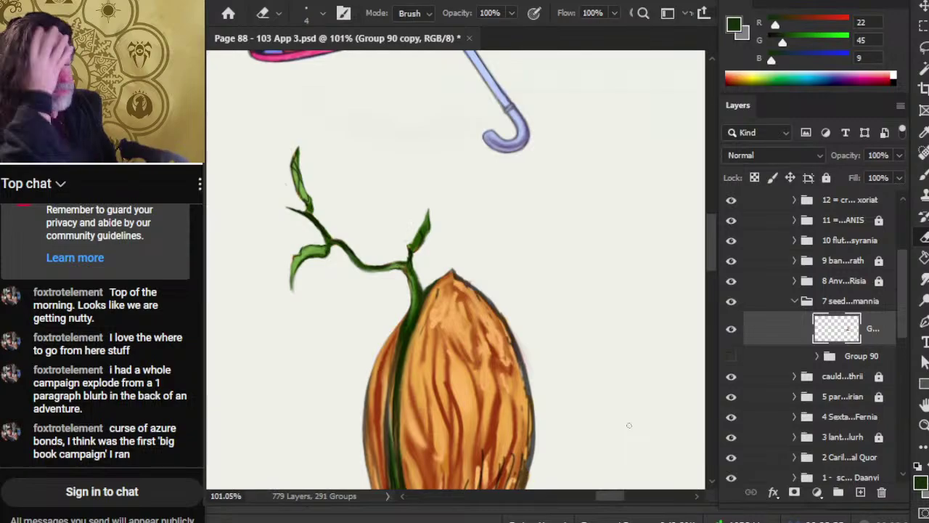
pyautogui.press('r')
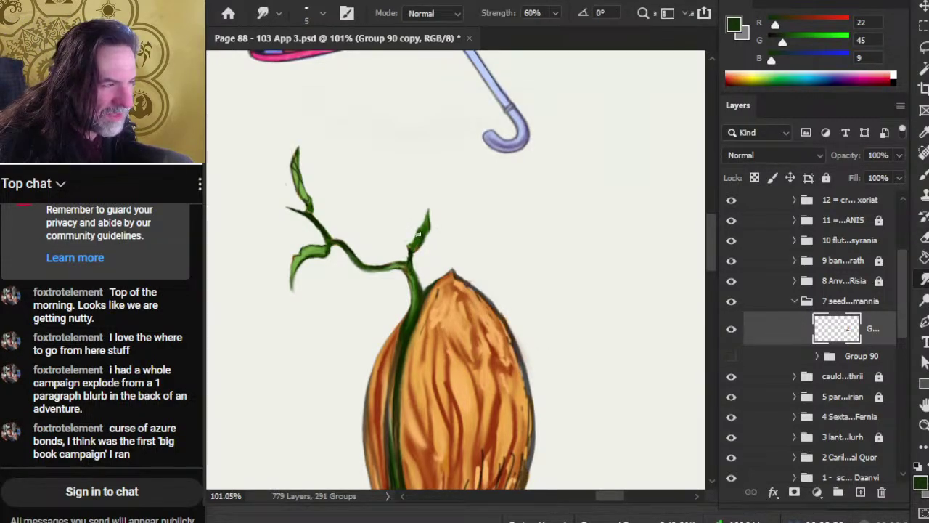
pyautogui.moveTo(422, 229); pyautogui.dragTo(421, 213)
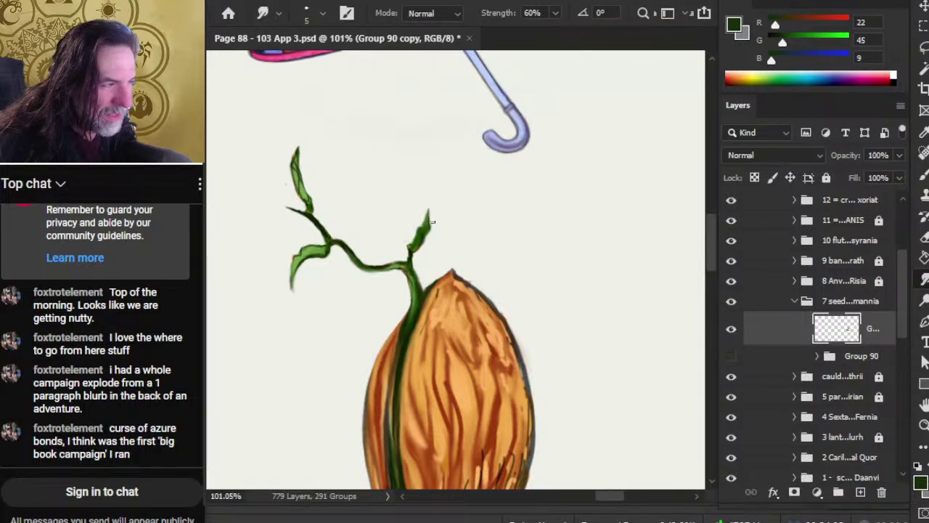
pyautogui.press('e')
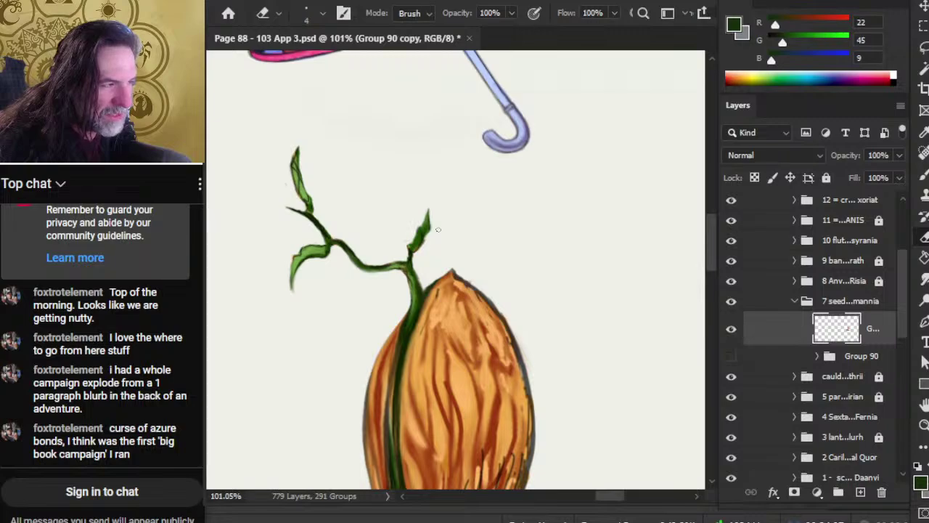
pyautogui.press('r')
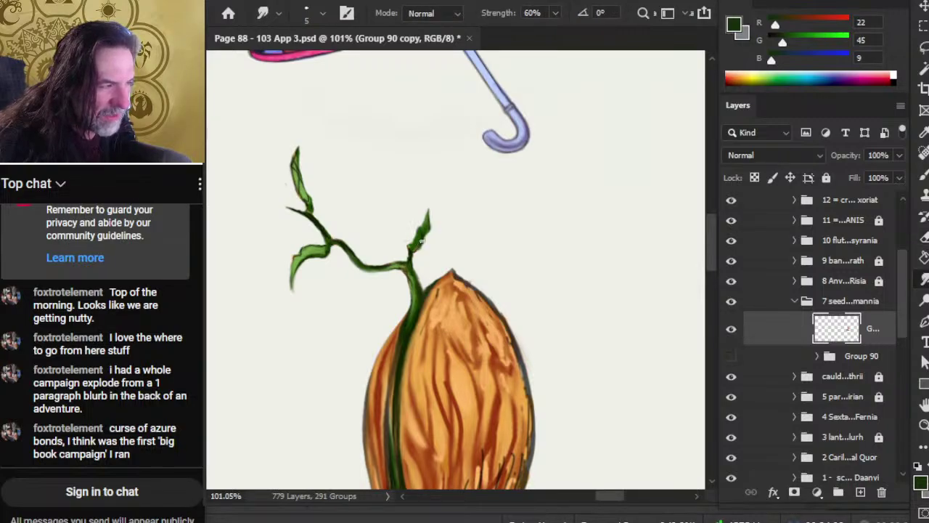
pyautogui.press('e')
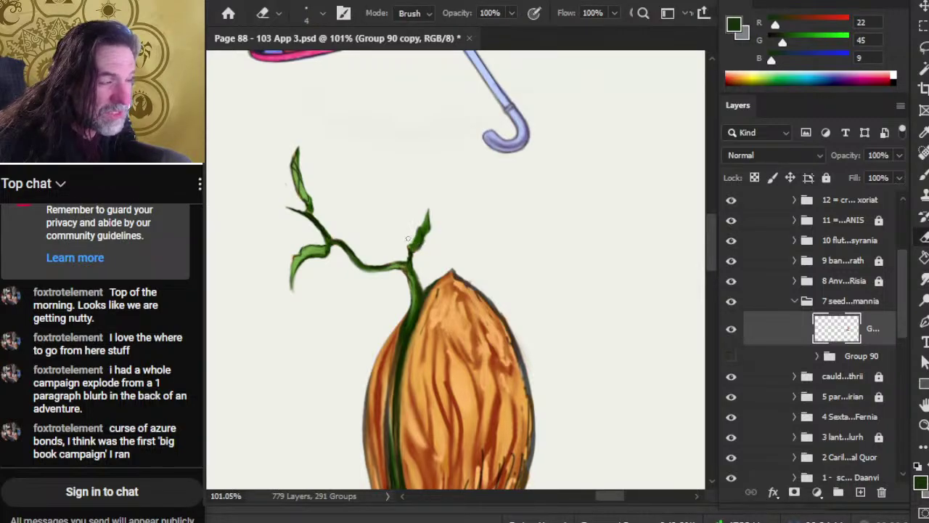
# Blend the greens along the vine's bend between the left fork and the right leaf, trimming its edges with the 4 px Eraser.
pyautogui.press('r')
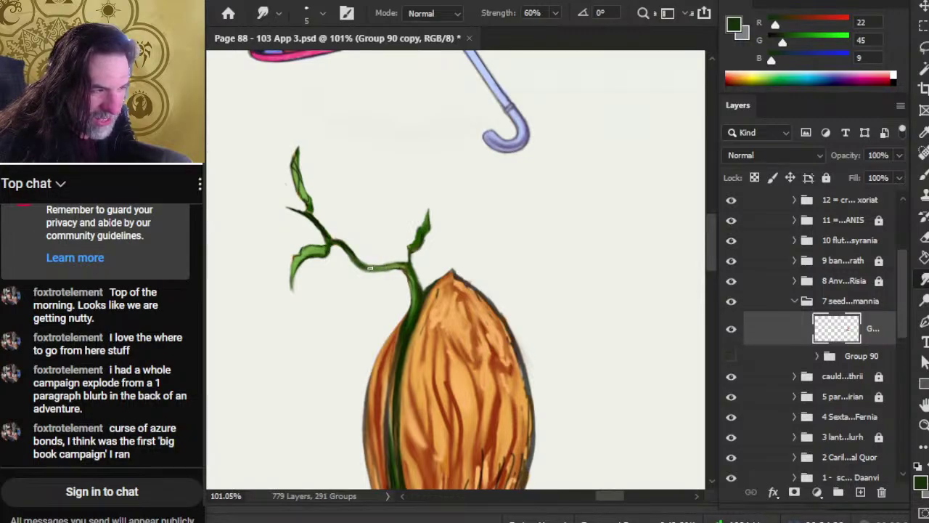
pyautogui.press('e')
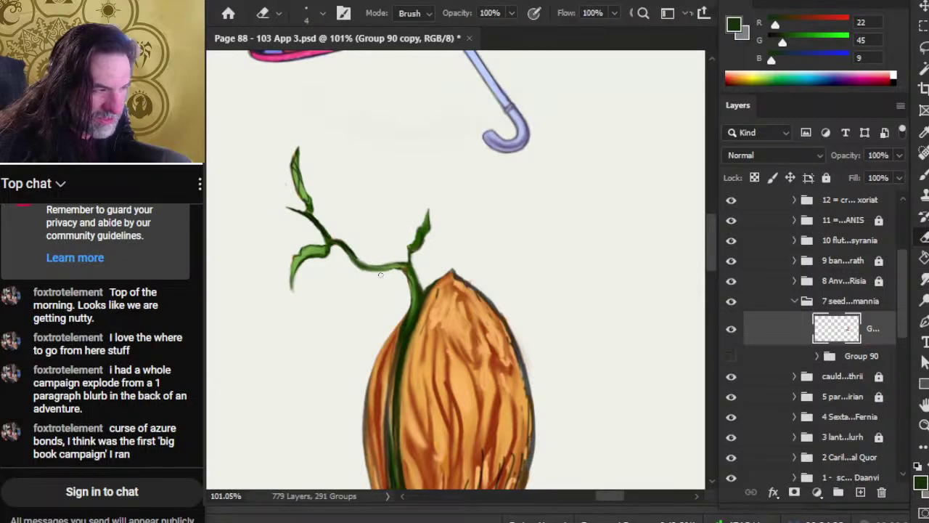
pyautogui.press('r')
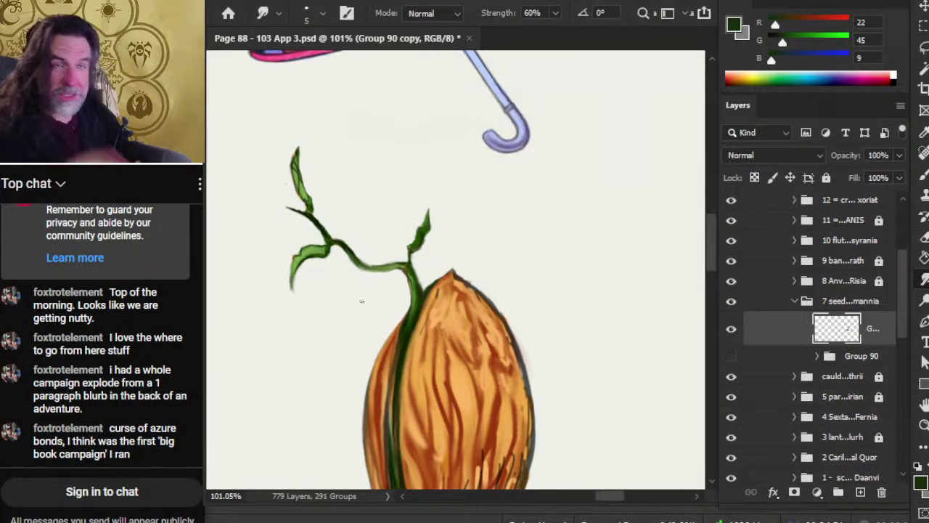
pyautogui.press('e')
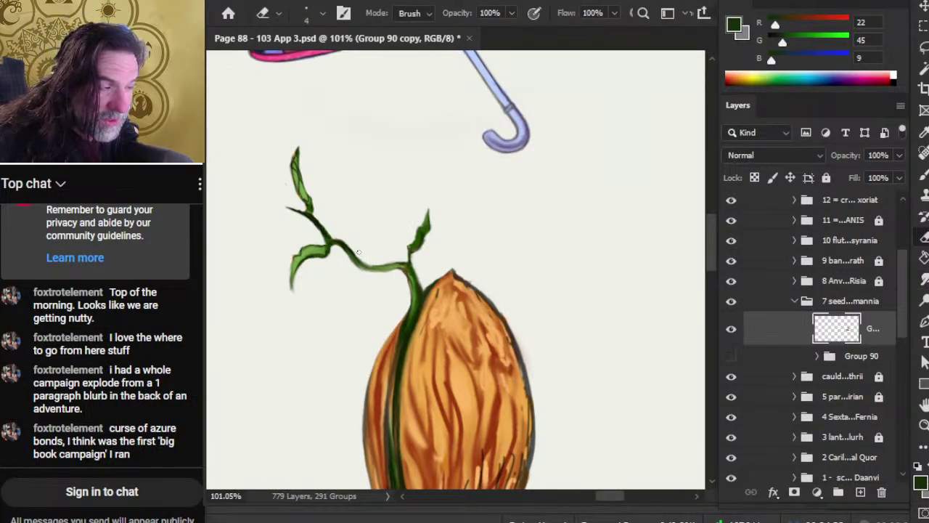
pyautogui.press('r')
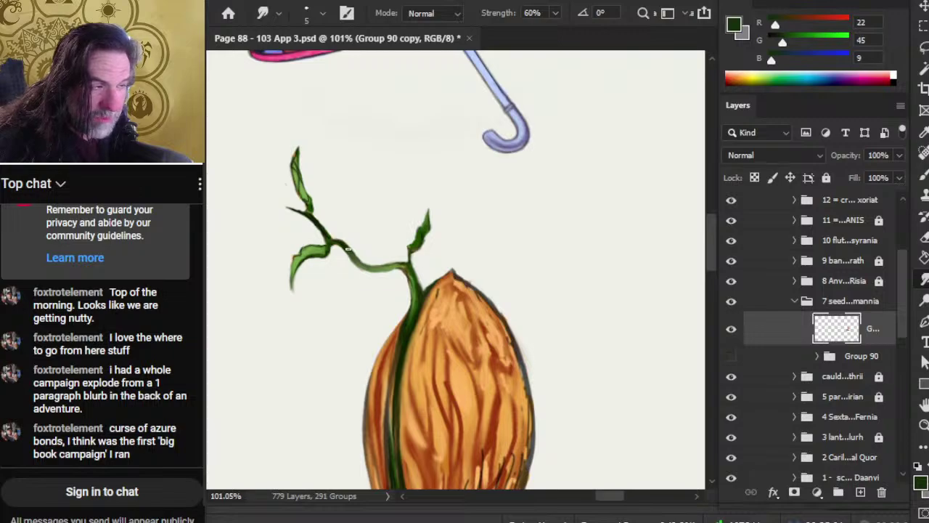
pyautogui.press('e')
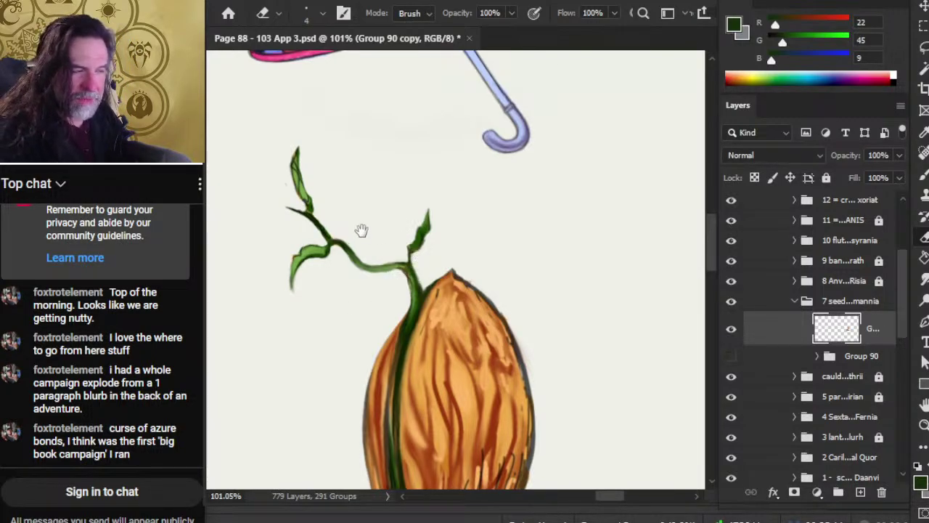
pyautogui.moveTo(358, 232); pyautogui.dragTo(415, 247)
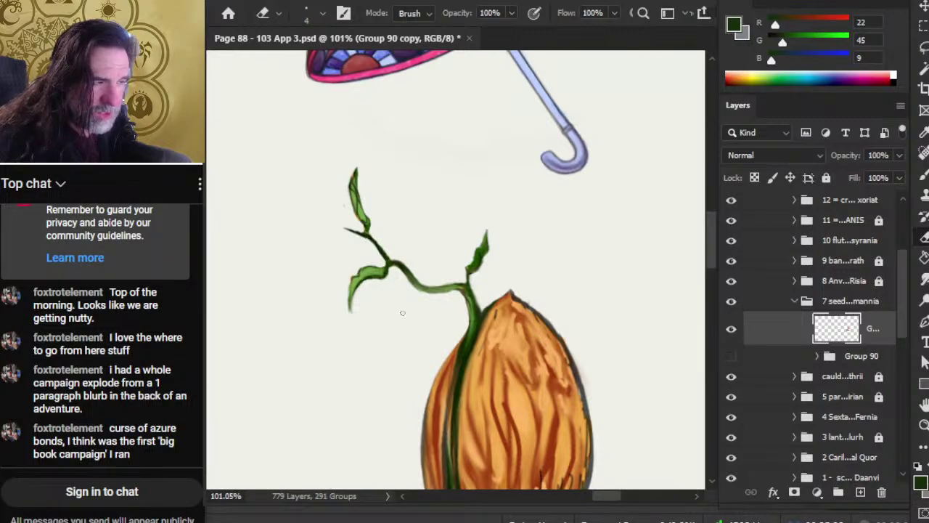
# Save the document, and smooth the seed's tip and upper-right outline with the 5 px Smudge and 4 px Eraser.
pyautogui.hotkey('ctrl', 's')
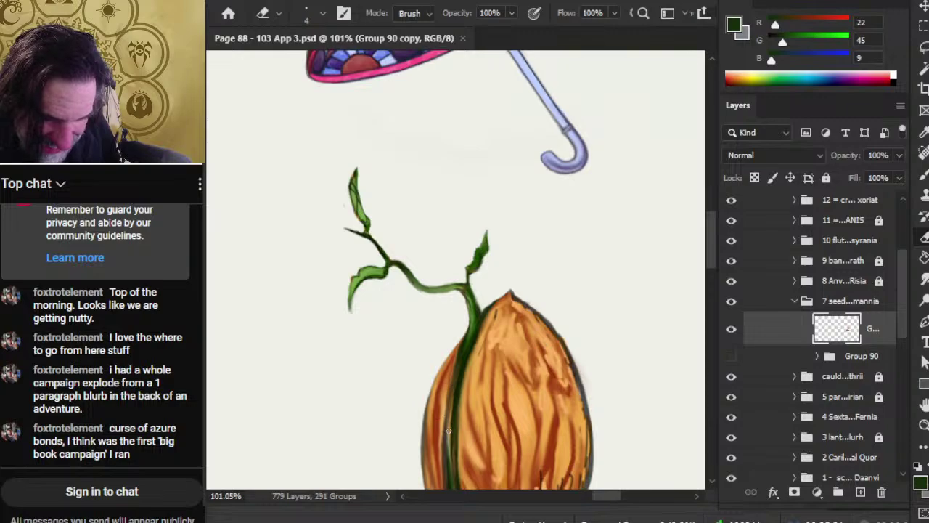
pyautogui.moveTo(454, 420); pyautogui.dragTo(438, 346)
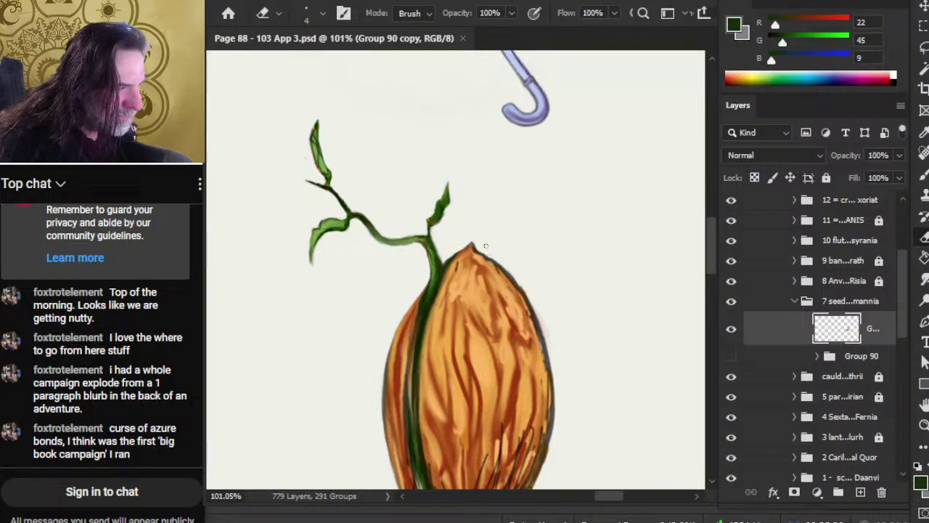
pyautogui.press('r')
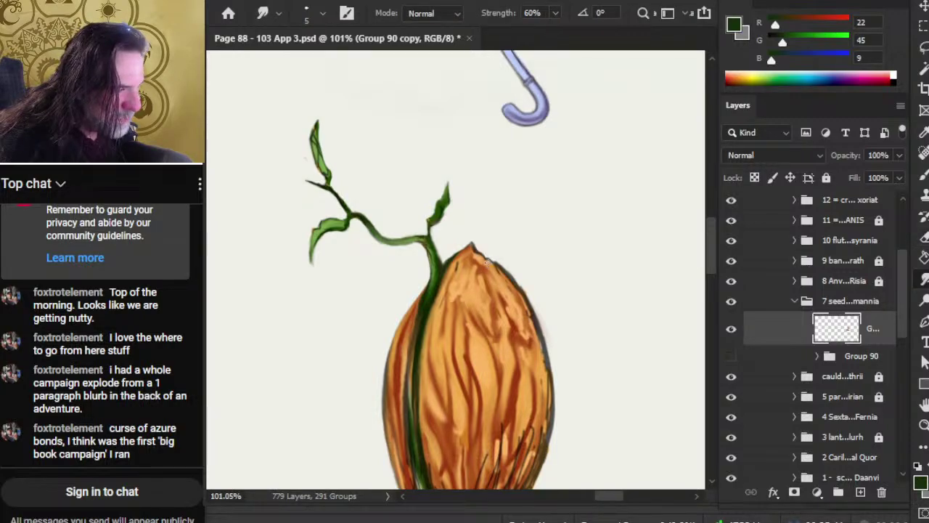
pyautogui.press('e')
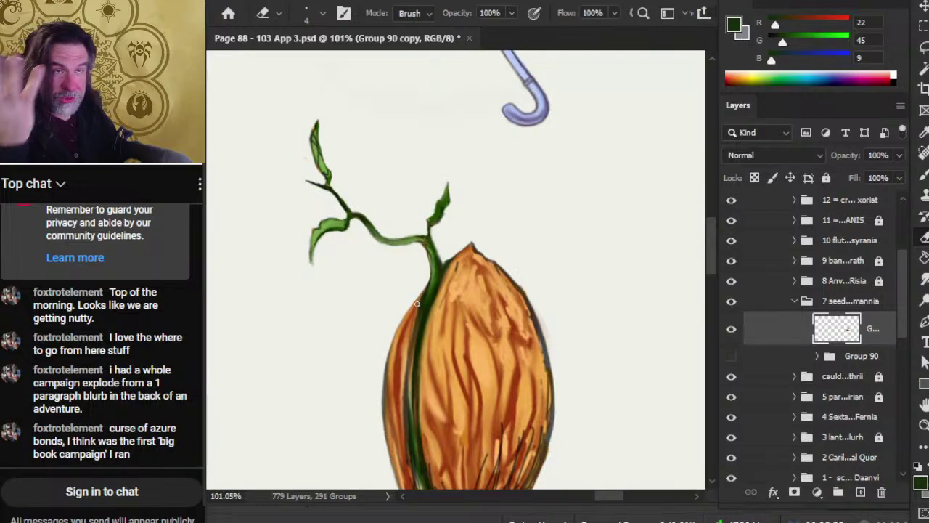
pyautogui.press('r')
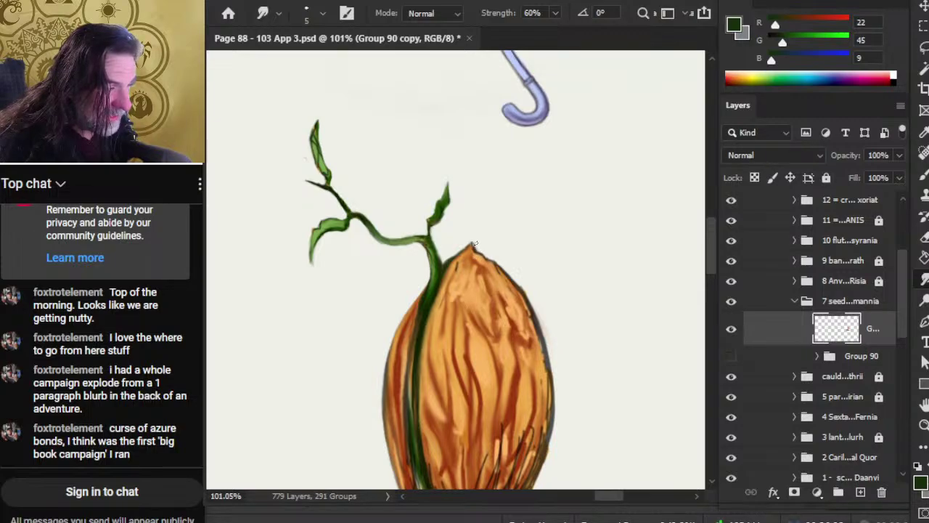
pyautogui.press('e')
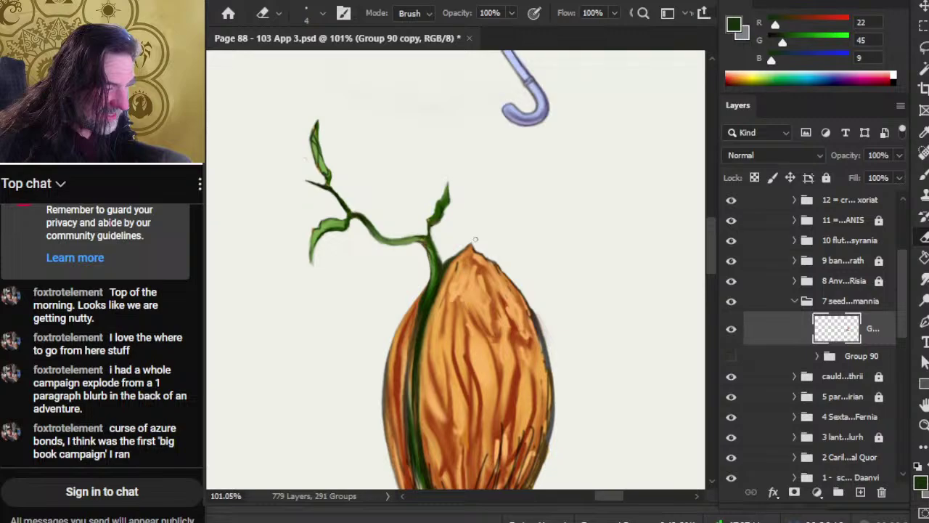
pyautogui.press('r')
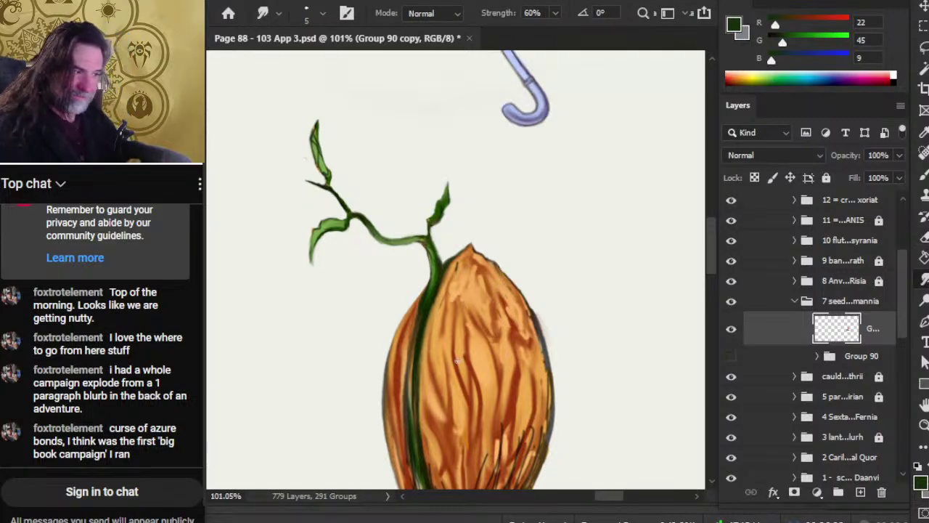
# Soften and thin the dark outline along the seed's right side with the 5 px Smudge and 4 px Eraser.
pyautogui.moveTo(426, 367); pyautogui.dragTo(375, 285)
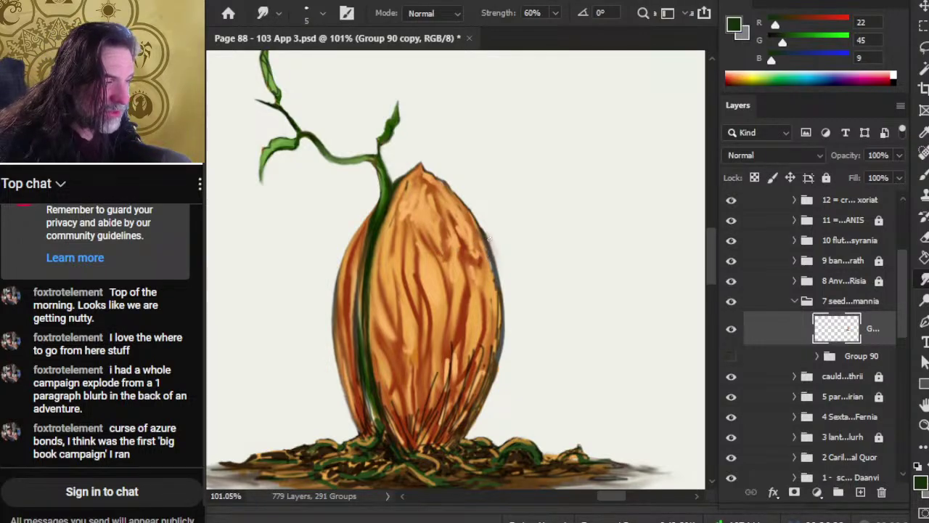
pyautogui.press('e')
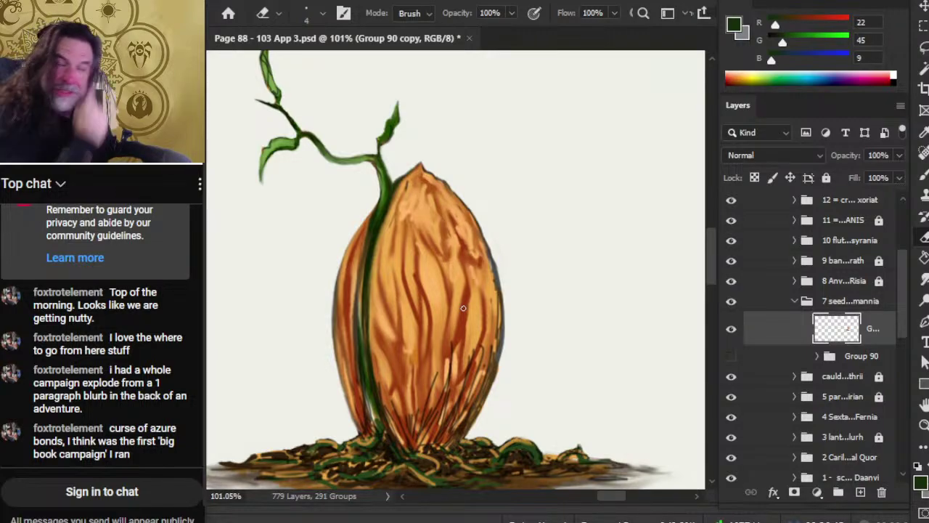
pyautogui.press('r')
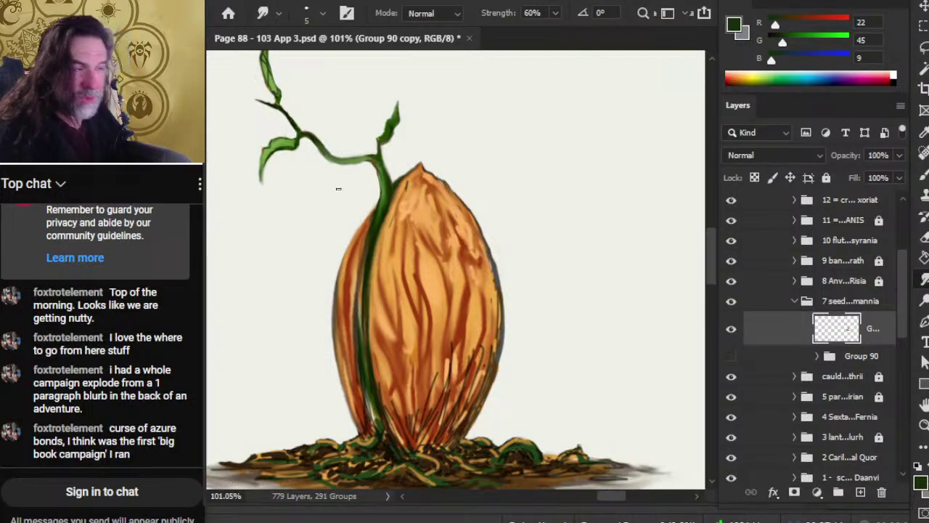
# Blend the vine's horizontal bend and the stem down the seed's front, trimming stray edges with the 4 px Eraser.
pyautogui.press('e')
pyautogui.press('r')
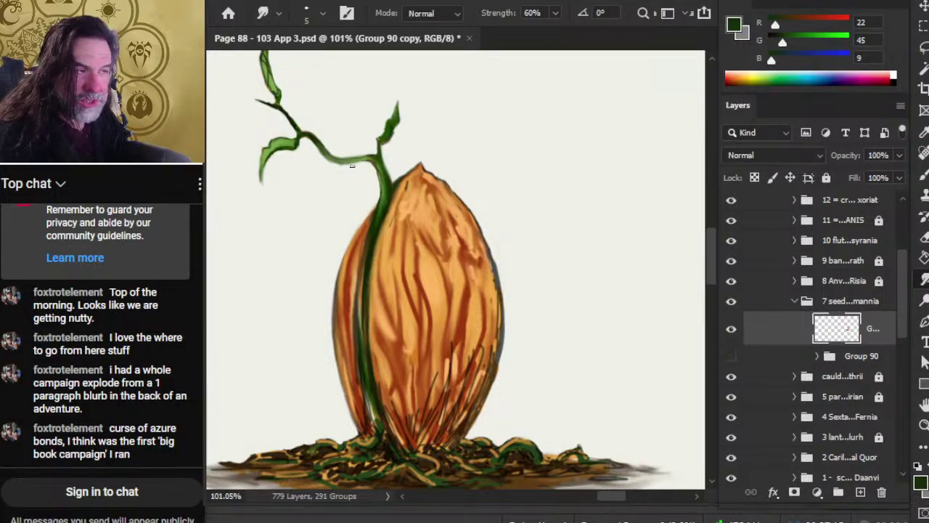
pyautogui.press('e')
pyautogui.press('r')
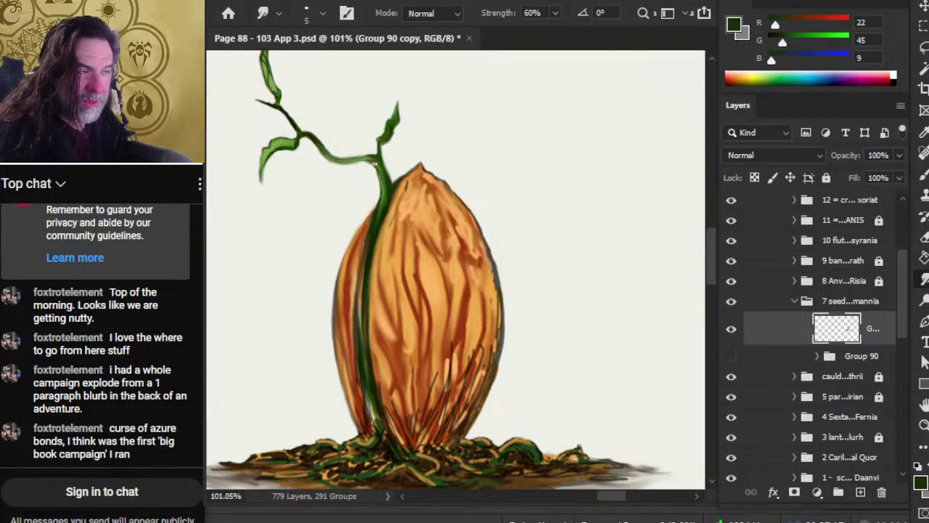
pyautogui.moveTo(373, 161)
pyautogui.mouseDown()
pyautogui.moveTo(344, 157)
pyautogui.moveTo(374, 164)
pyautogui.moveTo(357, 155)
pyautogui.moveTo(377, 157)
pyautogui.moveTo(369, 152)
pyautogui.moveTo(382, 170)
pyautogui.moveTo(379, 154)
pyautogui.moveTo(381, 211)
pyautogui.moveTo(387, 194)
pyautogui.moveTo(364, 264)
pyautogui.mouseUp()
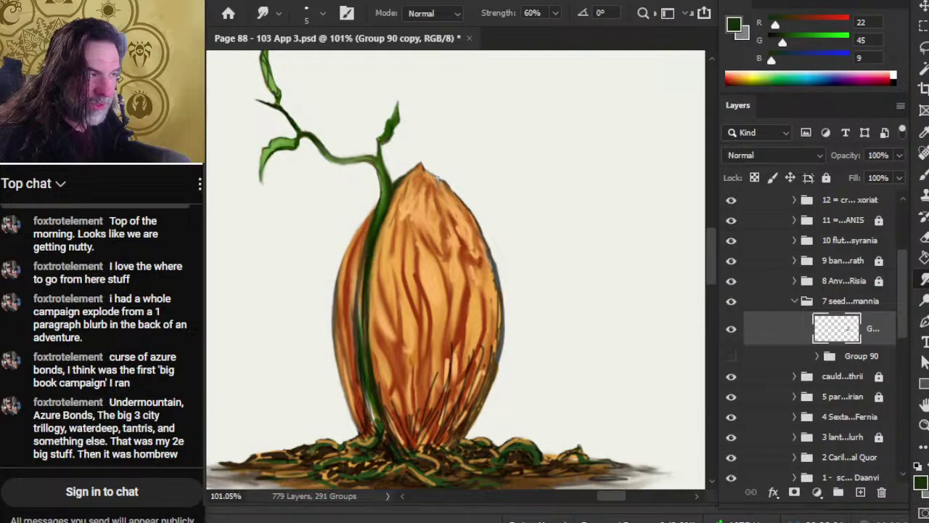
# Paint dark green sampled from the stem between the vine and the seed's tip with the 2 px Brush, and smudge it.
pyautogui.press('b')
pyautogui.keyDown('alt'); pyautogui.click(392, 190); pyautogui.keyUp('alt')
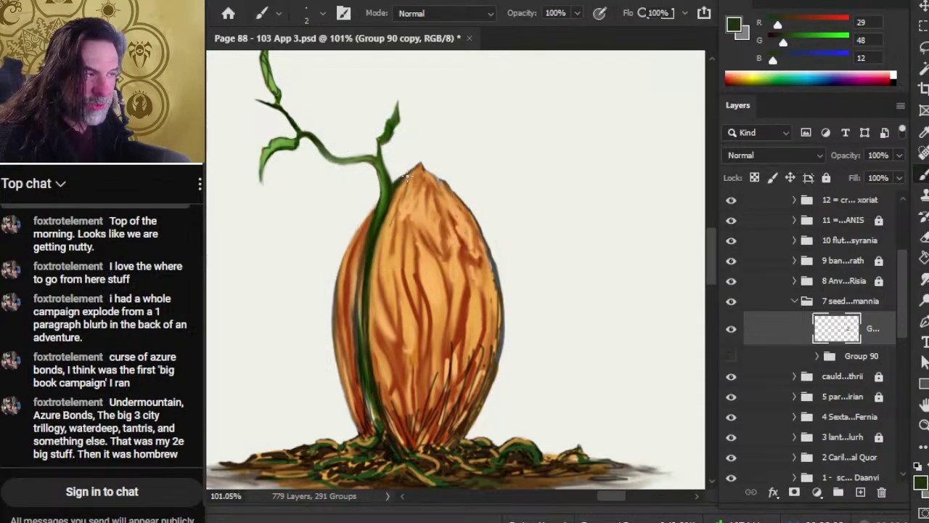
pyautogui.press('r')
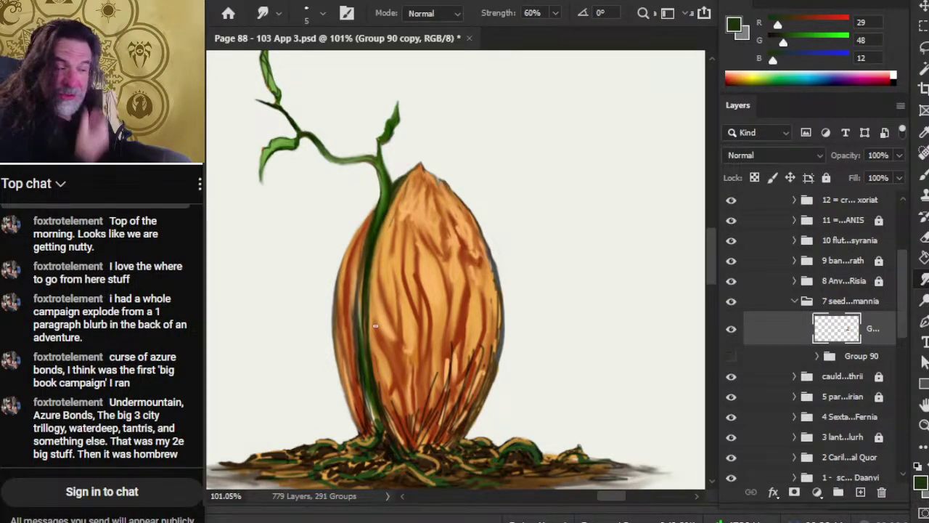
# Touch up the seed with light orange sampled from its surface, then smudge and clean the left lobe's outer edge.
pyautogui.press('b')
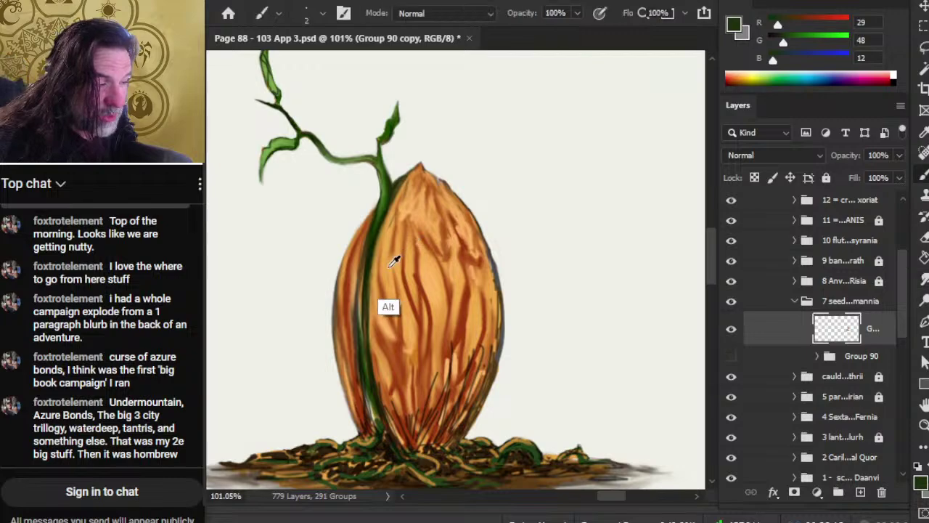
pyautogui.keyDown('alt'); pyautogui.click(394, 258); pyautogui.keyUp('alt')
pyautogui.press('r')
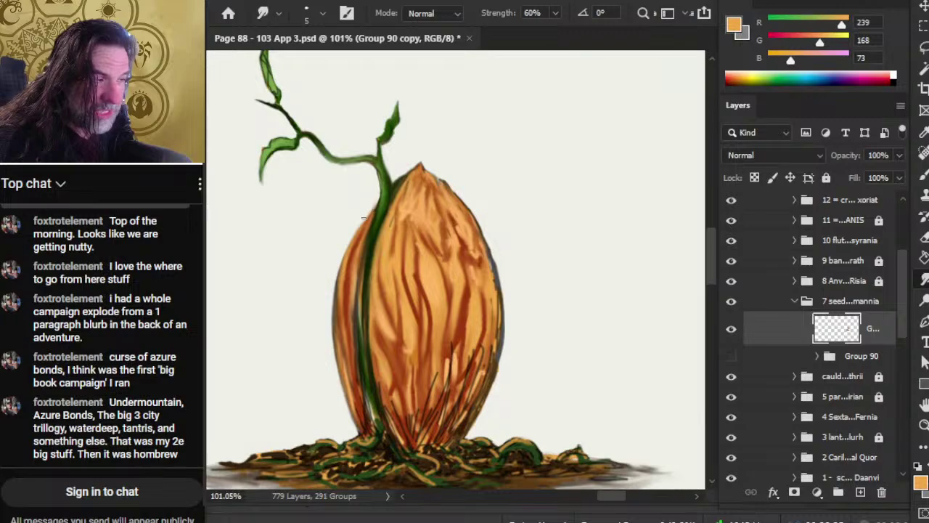
pyautogui.press('e')
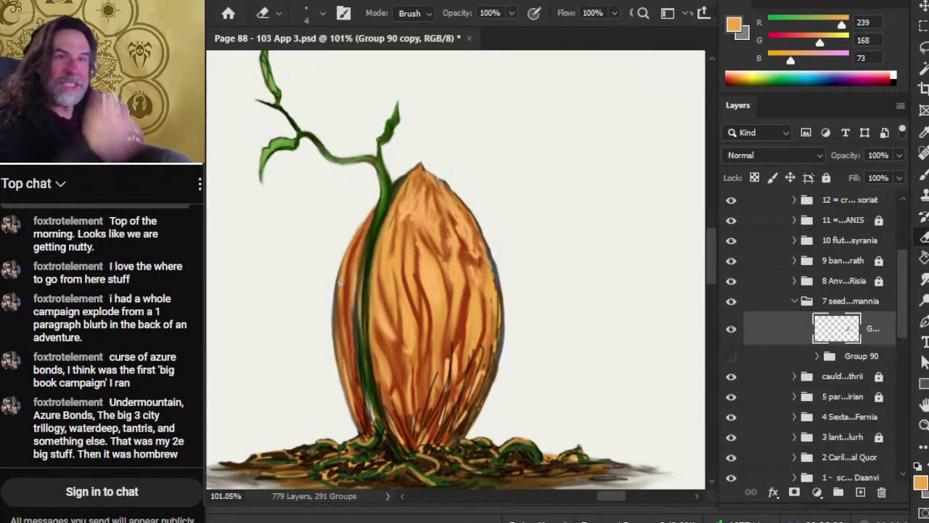
# Touch up the vine's bend with dark green sampled beside the seed tip, then blend and trim it with Smudge and Eraser.
pyautogui.press('b')
pyautogui.keyDown('alt'); pyautogui.click(400, 187); pyautogui.keyUp('alt')
pyautogui.moveTo(401, 187); pyautogui.dragTo(359, 161)
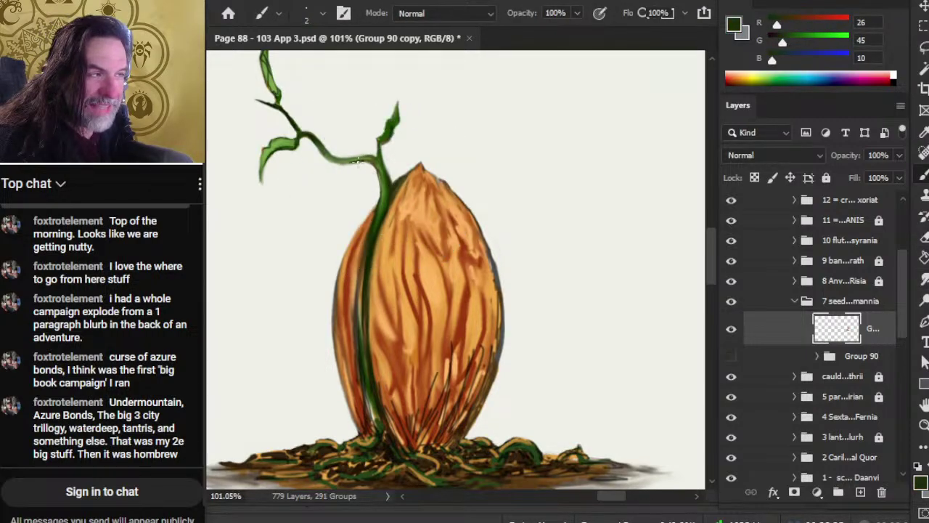
pyautogui.press('r')
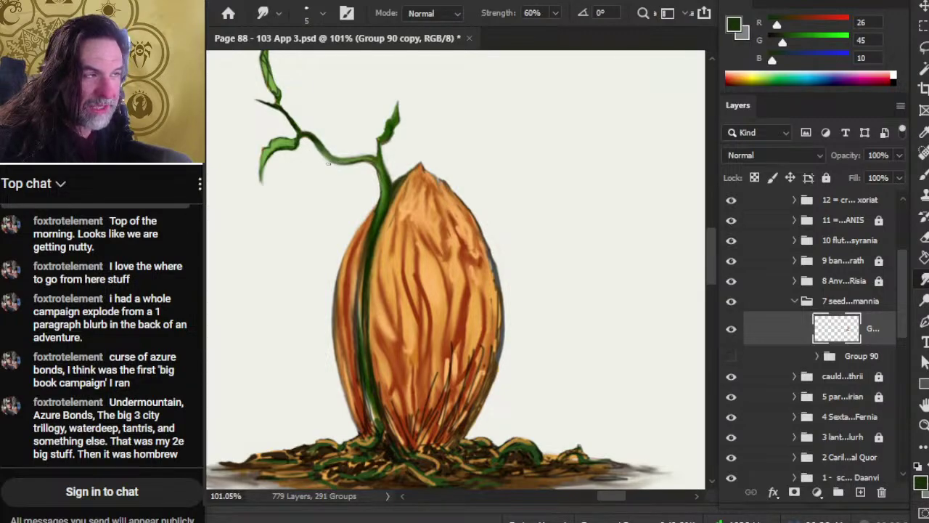
pyautogui.moveTo(323, 159); pyautogui.dragTo(338, 162)
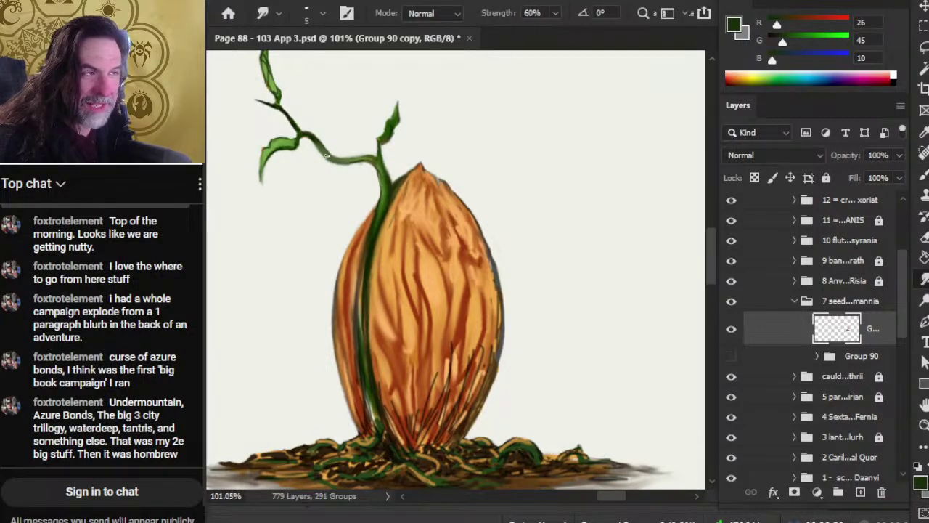
pyautogui.press('e')
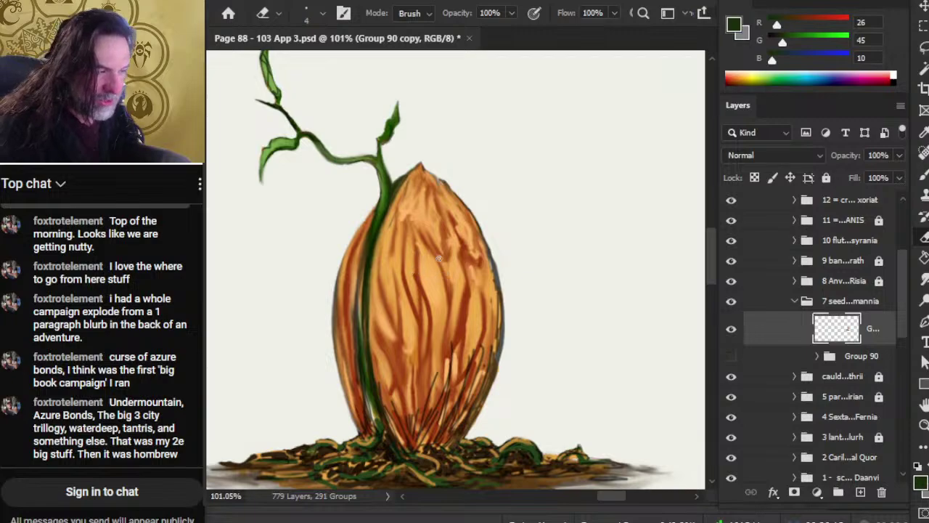
pyautogui.press('r')
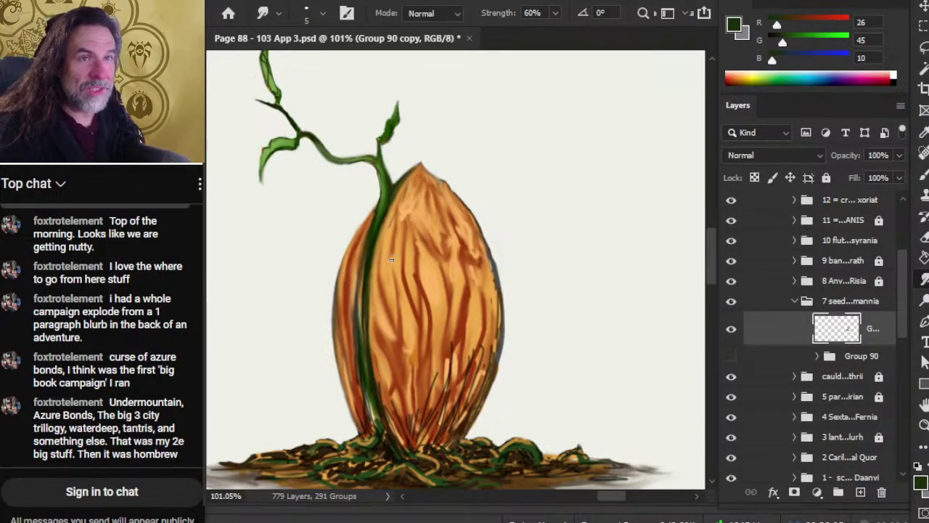
# Paint orange sampled from the seed's left lobe over its reddish grain with the 2 px Brush, and blend it with the Smudge tool.
pyautogui.press('b')
pyautogui.press('alt')
pyautogui.keyDown('alt'); pyautogui.click(363, 254); pyautogui.keyUp('alt')
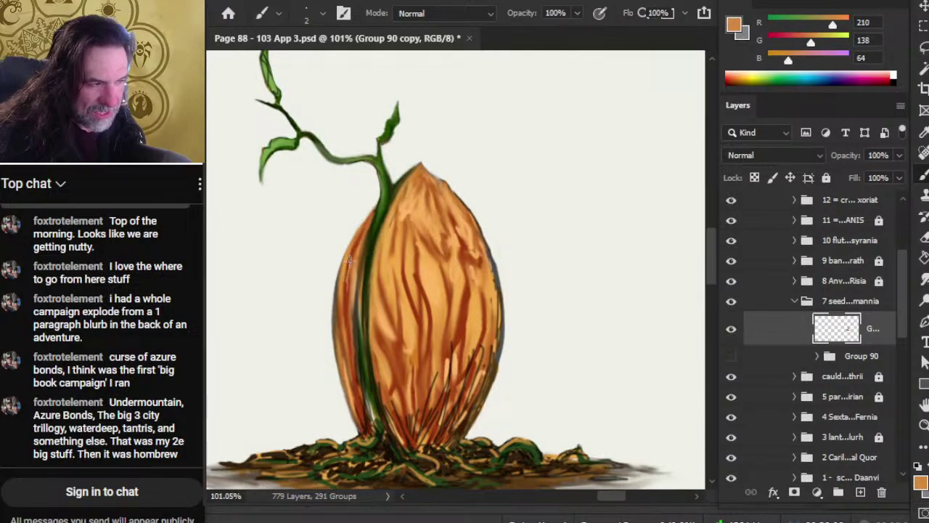
pyautogui.press('r')
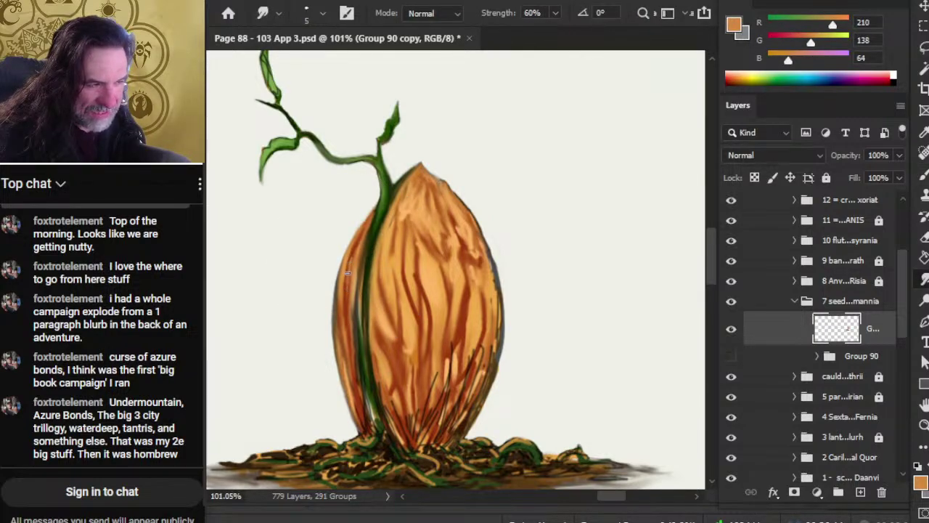
pyautogui.press('b')
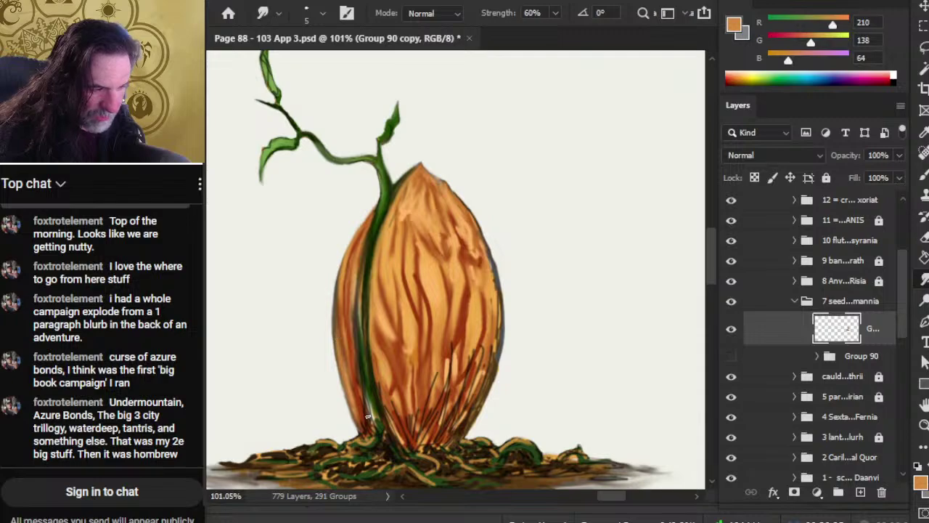
# Shade the left lobe's lower outer side with dark green sampled from the stem, then smudge and clean the lobe's edge.
pyautogui.press('b')
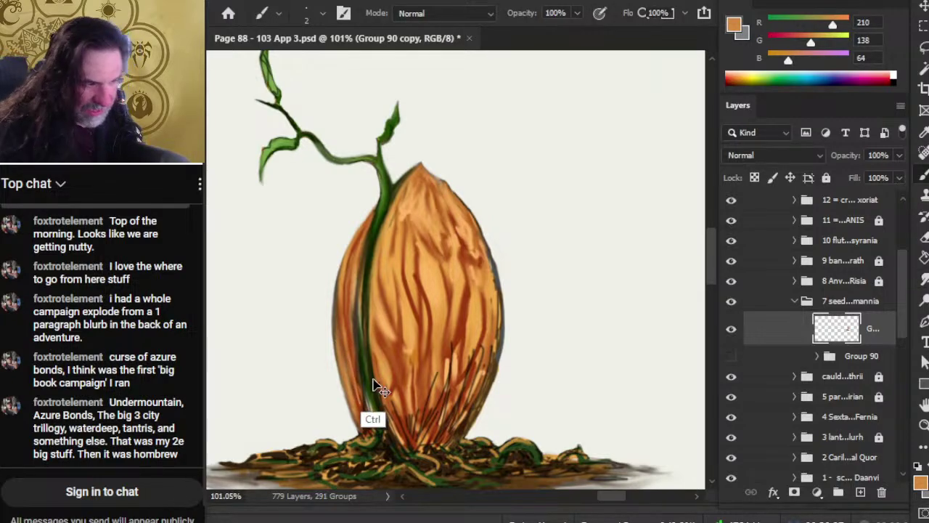
pyautogui.keyDown('alt'); pyautogui.click(373, 245); pyautogui.keyUp('alt')
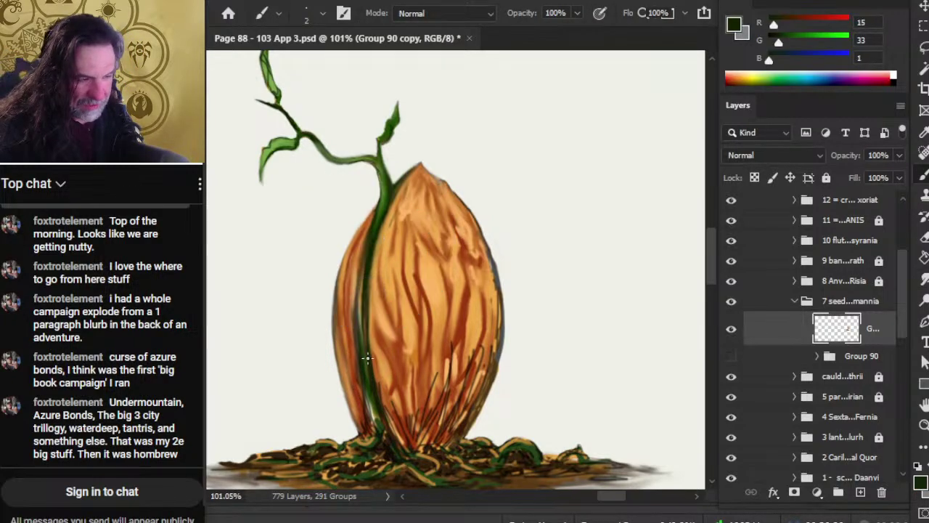
pyautogui.moveTo(345, 333); pyautogui.dragTo(343, 366)
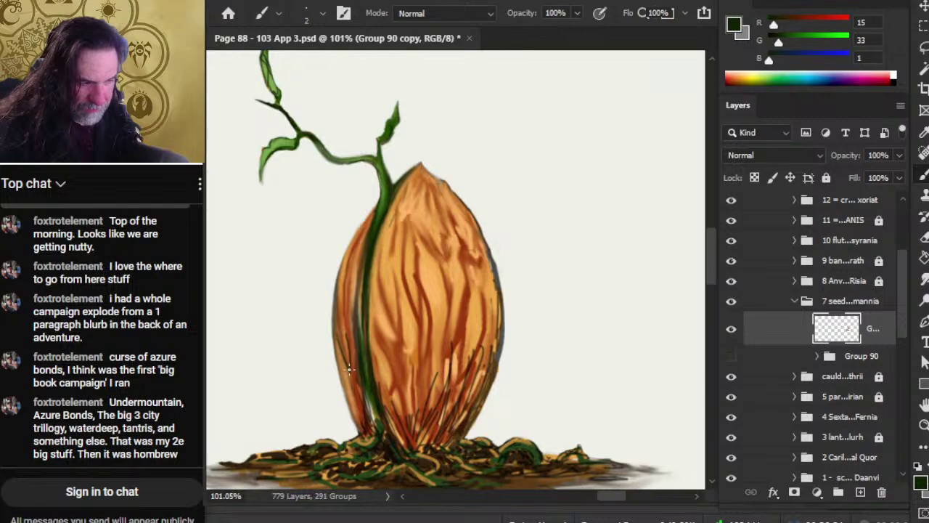
pyautogui.press('r')
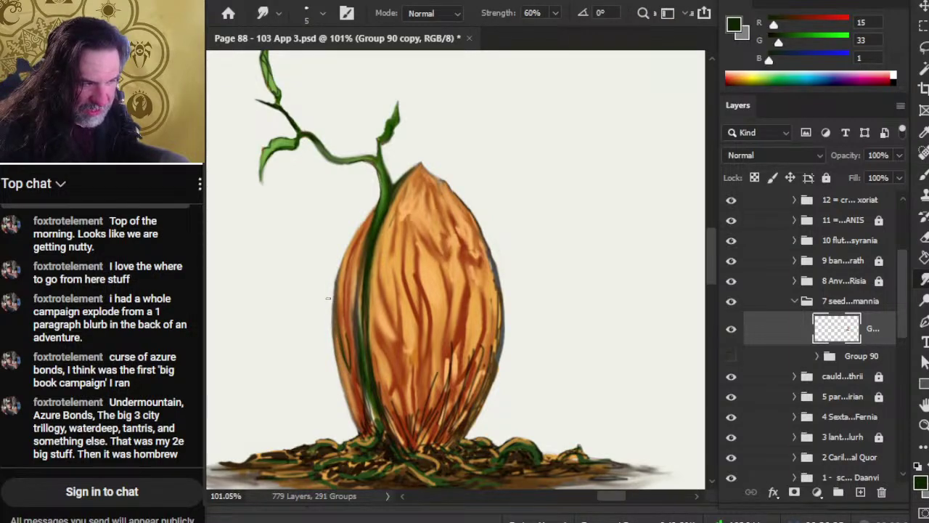
pyautogui.press('e')
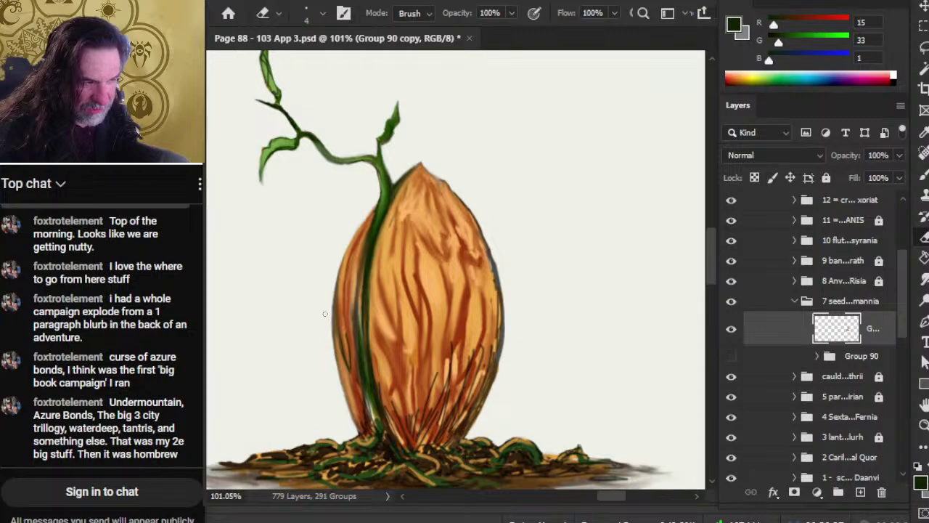
# Blend the left lobe's dark green shading, then smudge and erase along the outer edges of the lobe and the seed tip.
pyautogui.press('r')
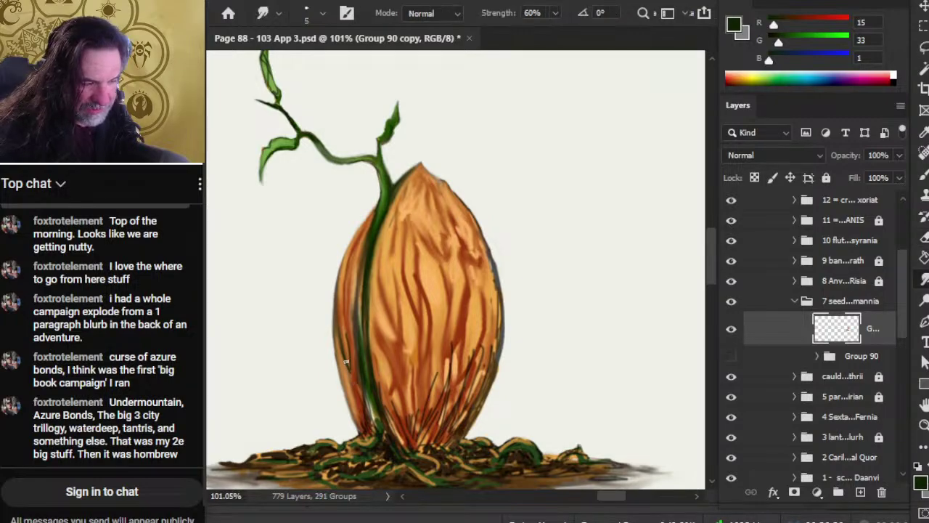
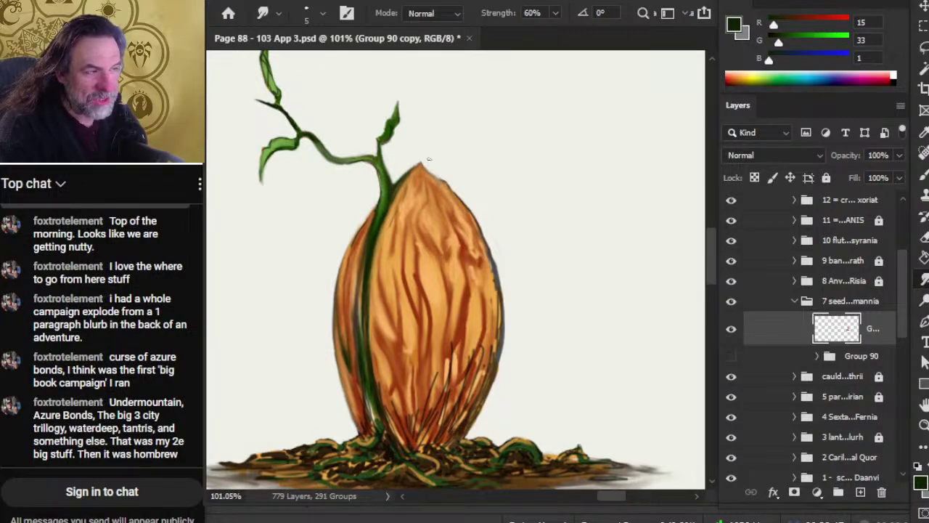
pyautogui.press('e')
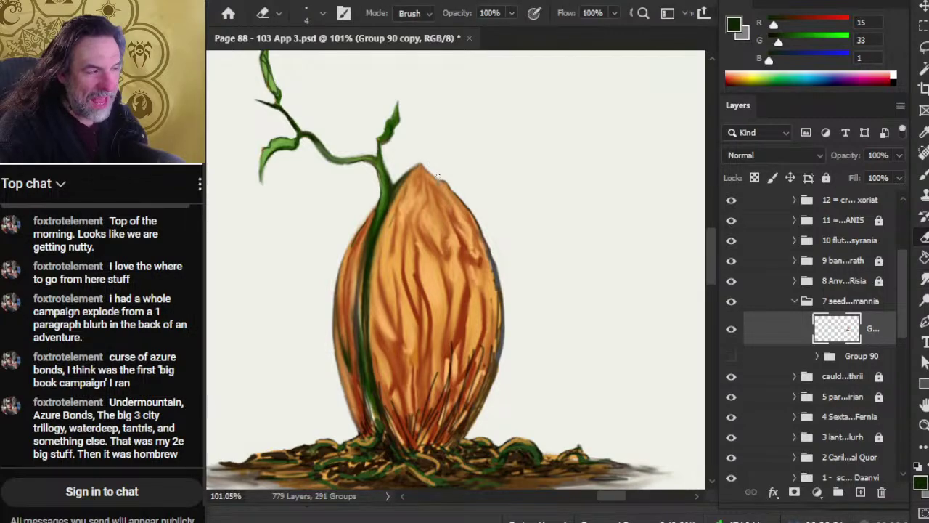
pyautogui.press('r')
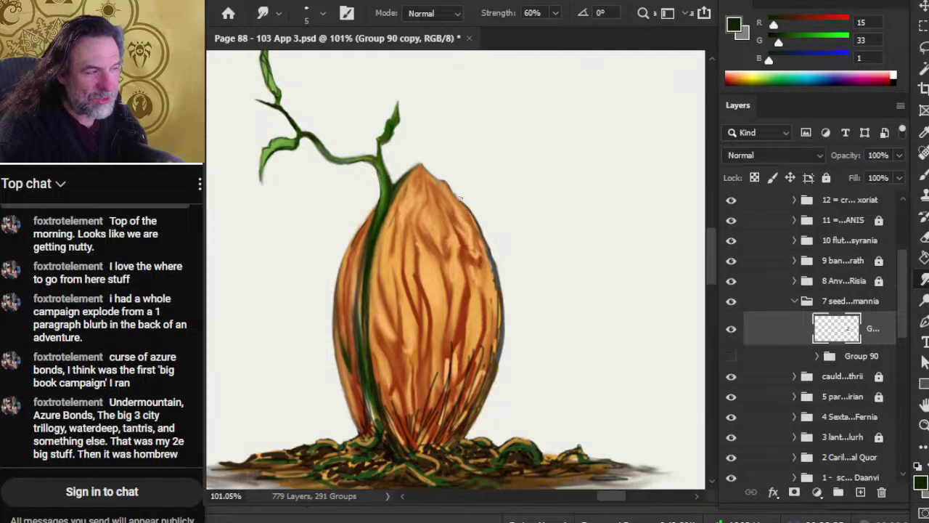
pyautogui.press('e')
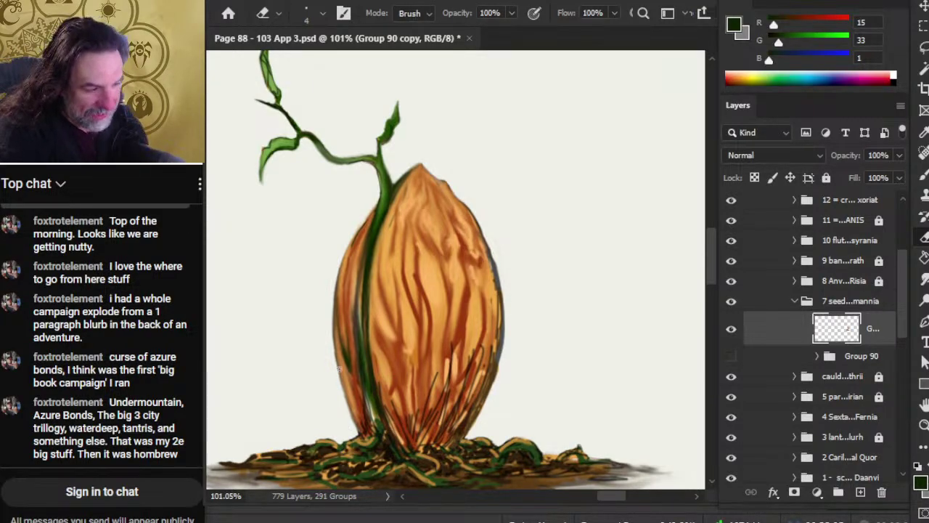
pyautogui.press('r')
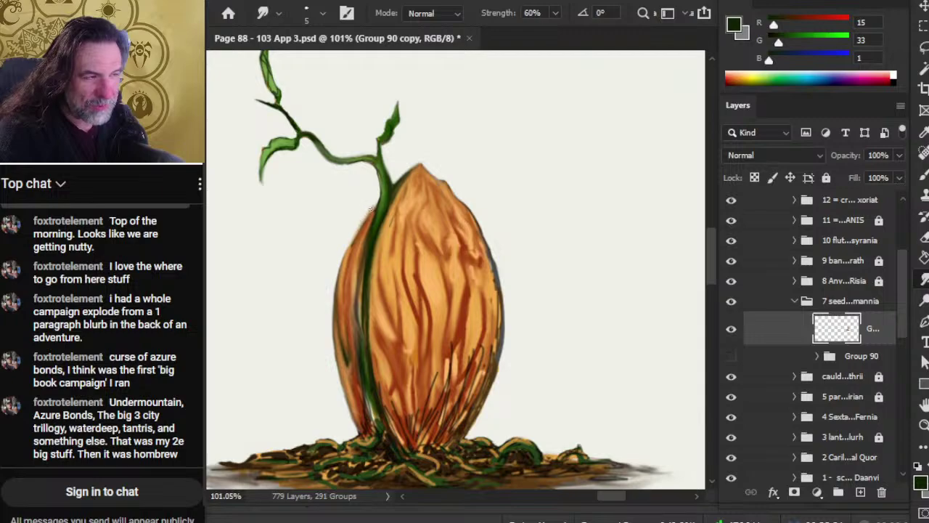
pyautogui.press('e')
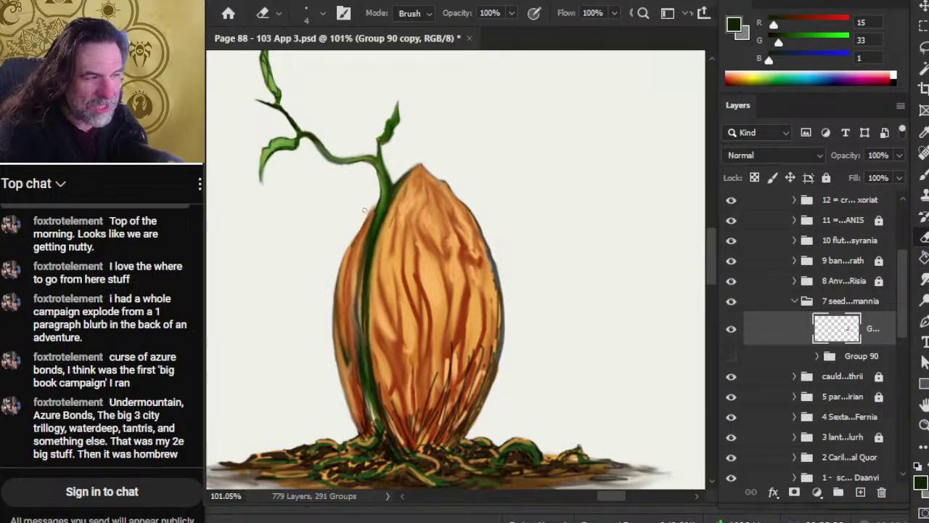
# Strengthen the grain creases in the seed's upper middle with reddish brown sampled from its surface, using the 2 px Brush and blending with Smudge.
pyautogui.press('r')
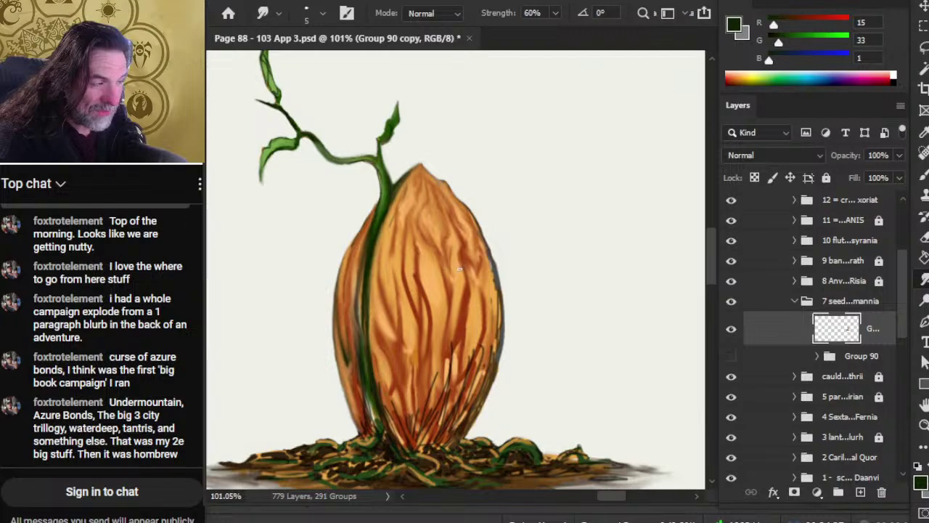
pyautogui.press('b')
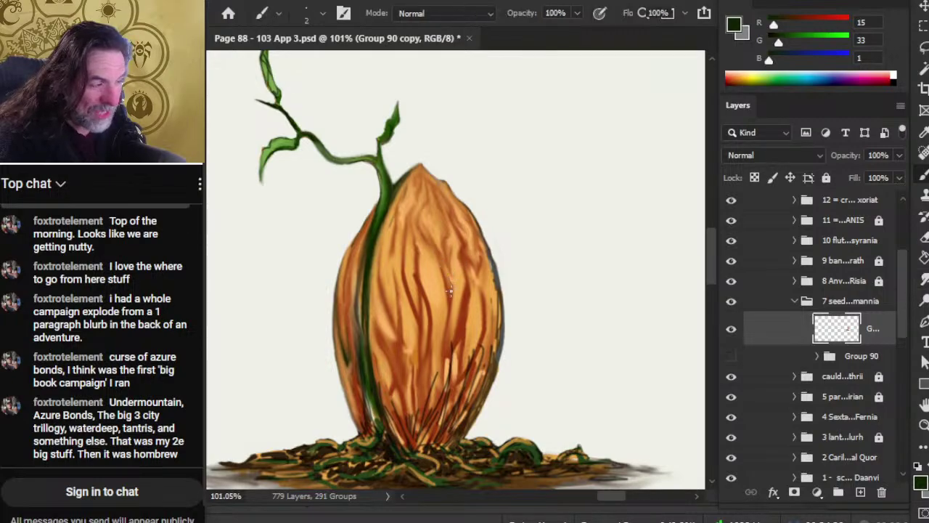
pyautogui.keyDown('alt'); pyautogui.click(453, 285); pyautogui.keyUp('alt')
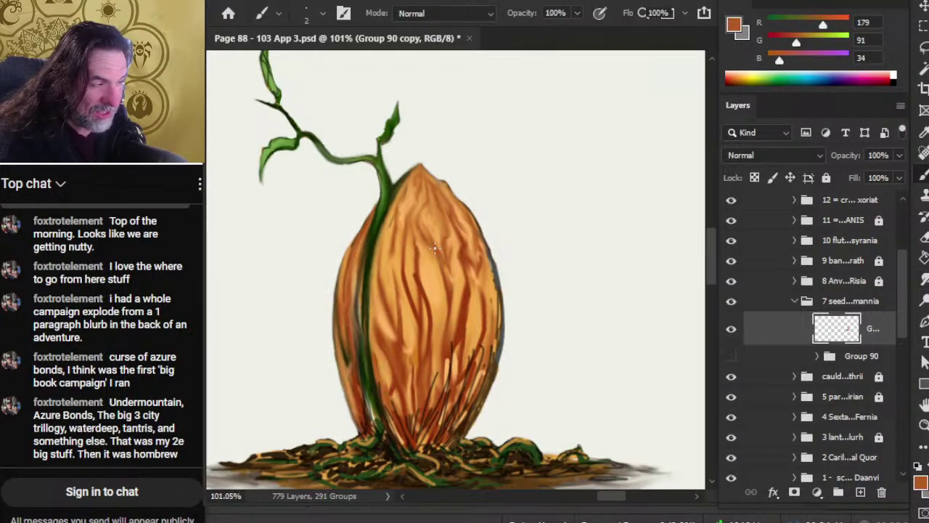
pyautogui.keyDown('alt'); pyautogui.click(459, 286); pyautogui.keyUp('alt')
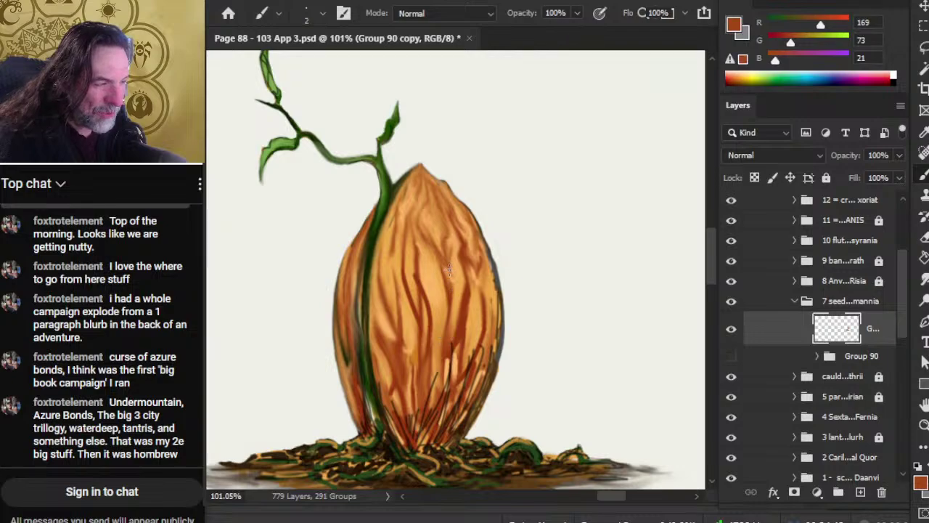
pyautogui.press('r')
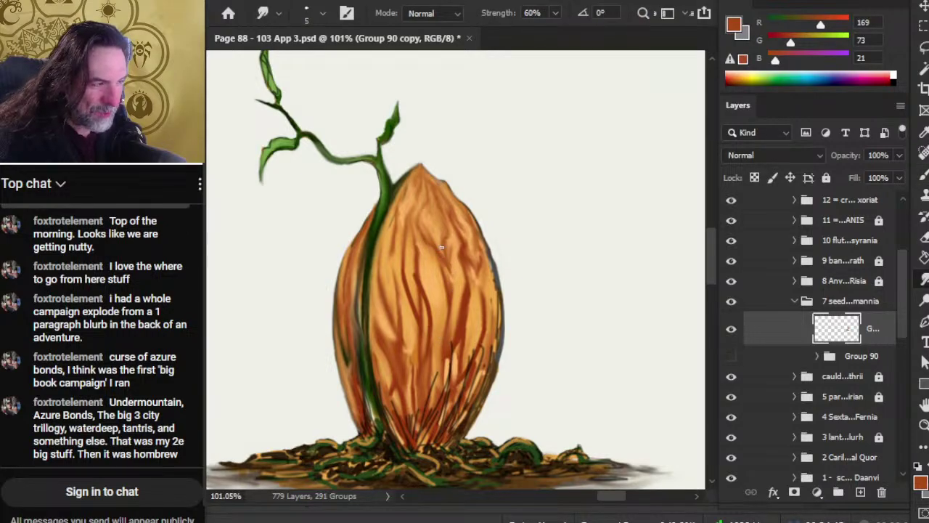
pyautogui.press('b')
pyautogui.press('r')
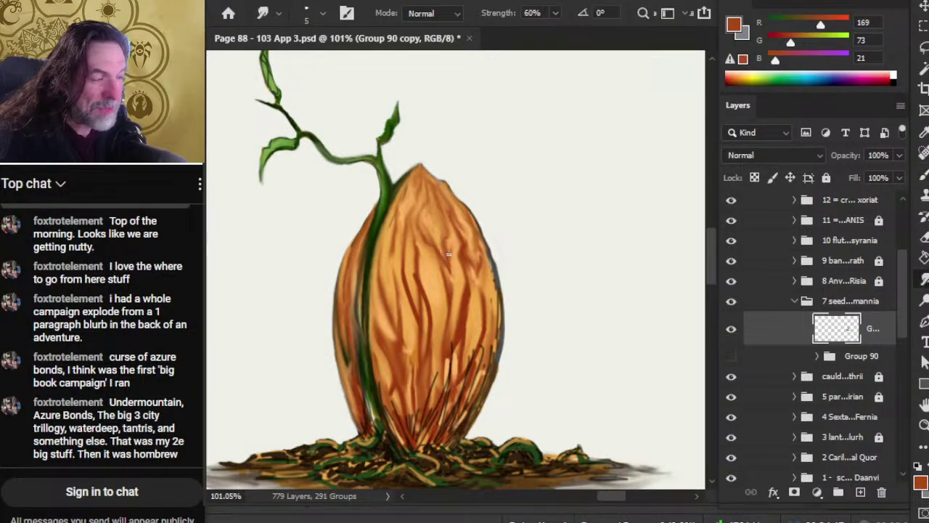
pyautogui.press('b')
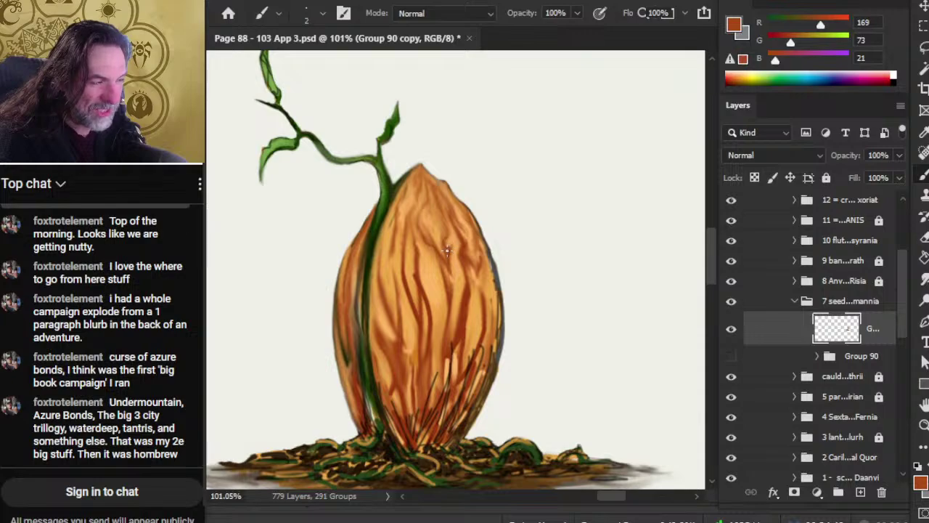
pyautogui.press('r')
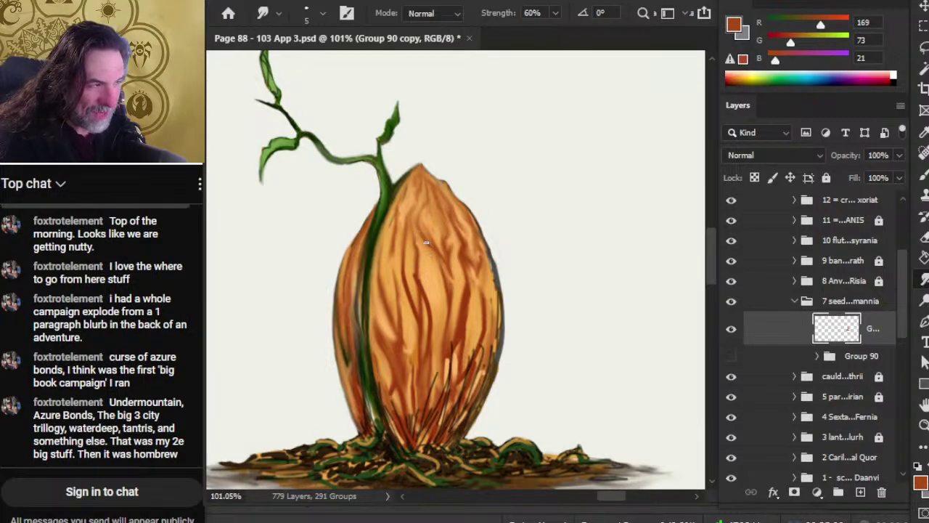
pyautogui.press('b')
pyautogui.press('r')
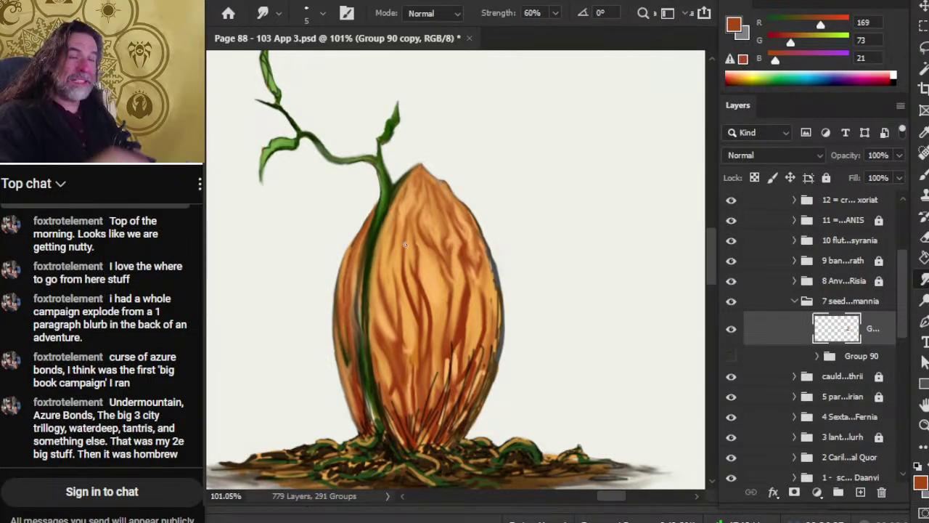
# Paint light orange sampled below the seed tip between the upper grain lines, then blend it and clean the seed's upper edge.
pyautogui.press('b')
pyautogui.keyDown('alt'); pyautogui.click(415, 194); pyautogui.keyUp('alt')
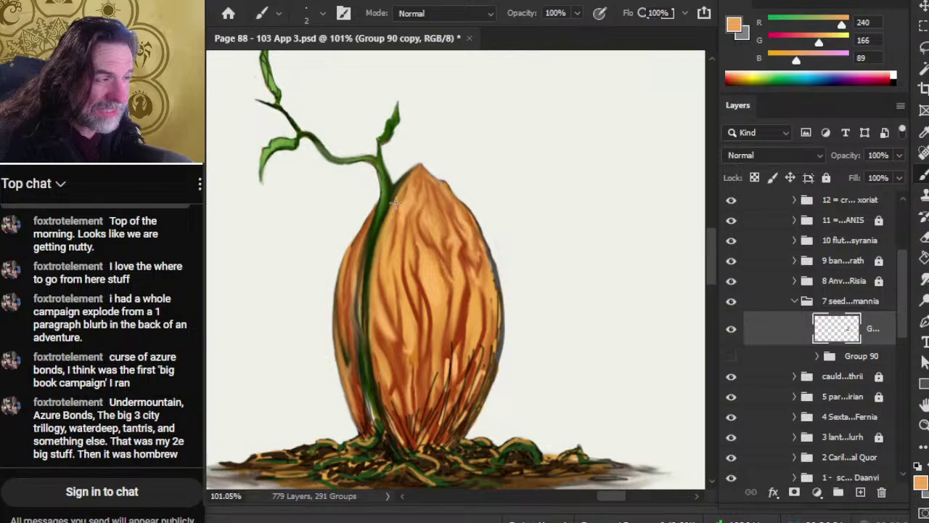
pyautogui.press('r')
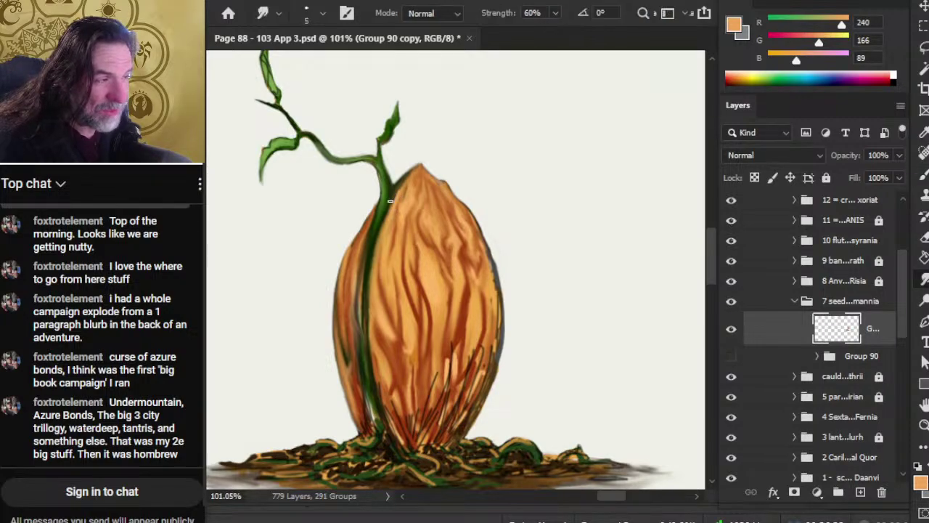
pyautogui.press('b')
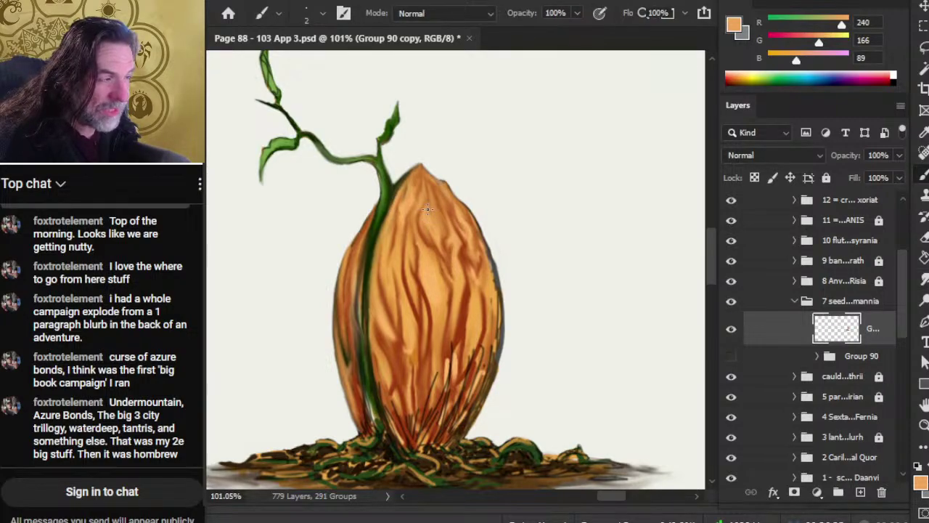
pyautogui.press('r')
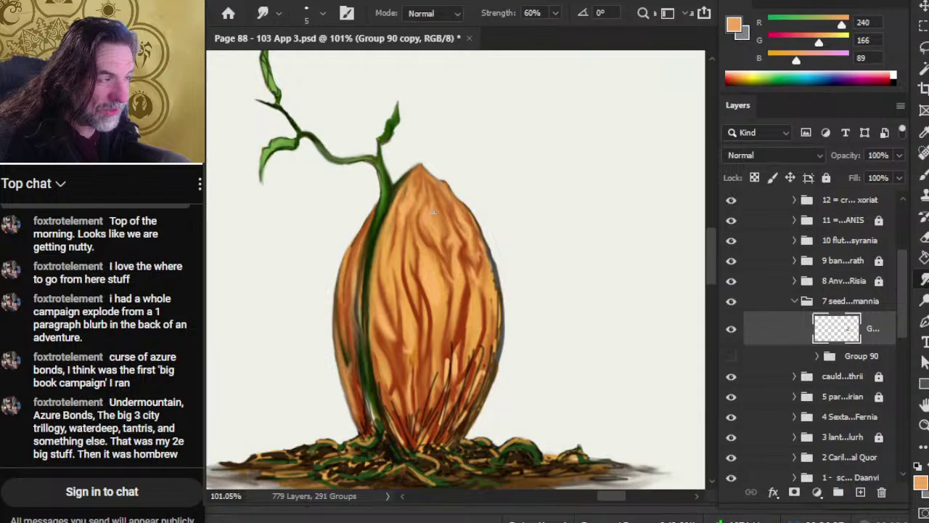
pyautogui.press('b')
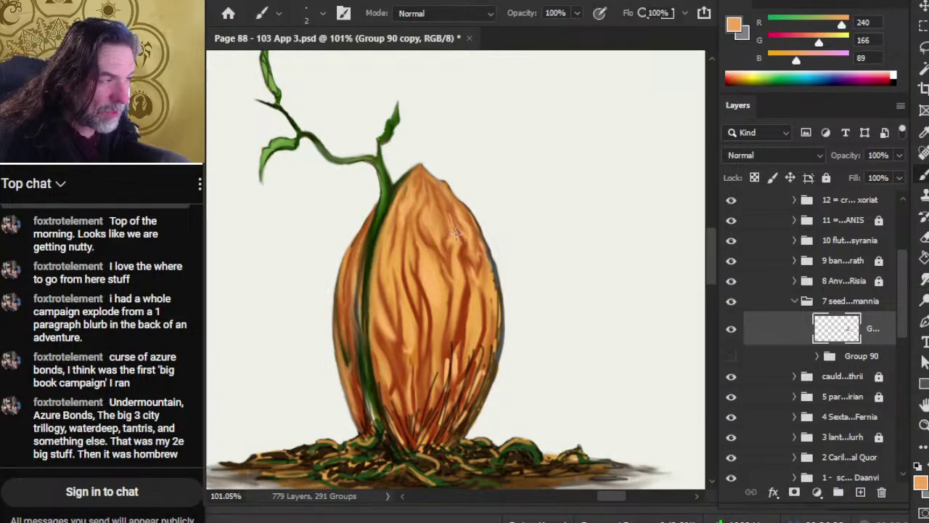
pyautogui.press('r')
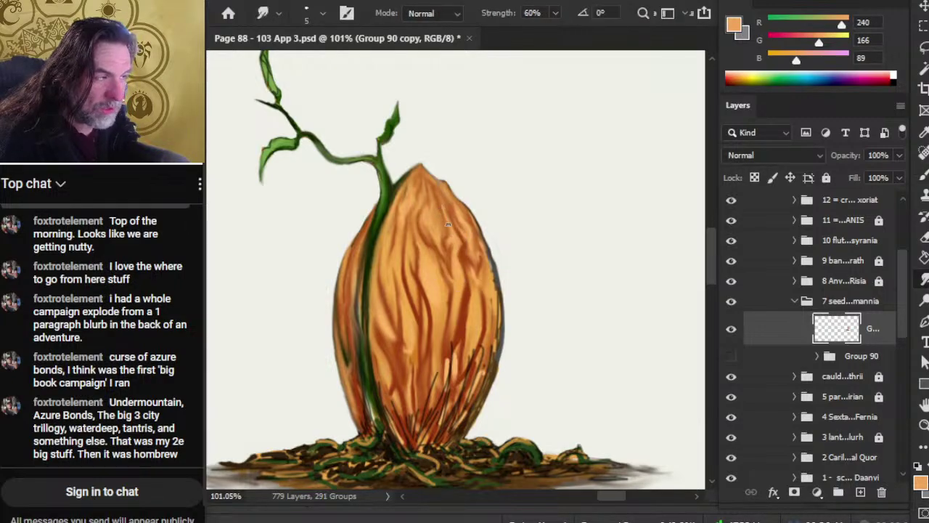
pyautogui.moveTo(448, 224); pyautogui.dragTo(436, 196)
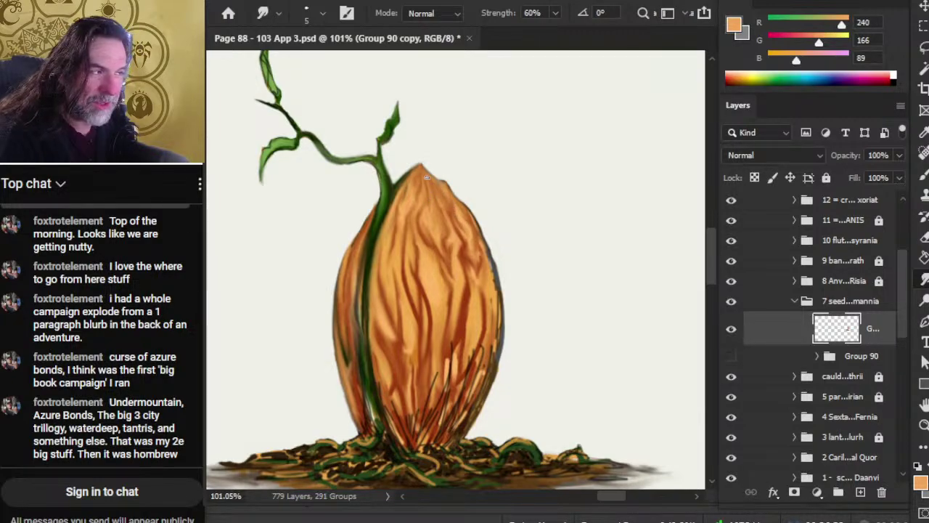
pyautogui.press('e')
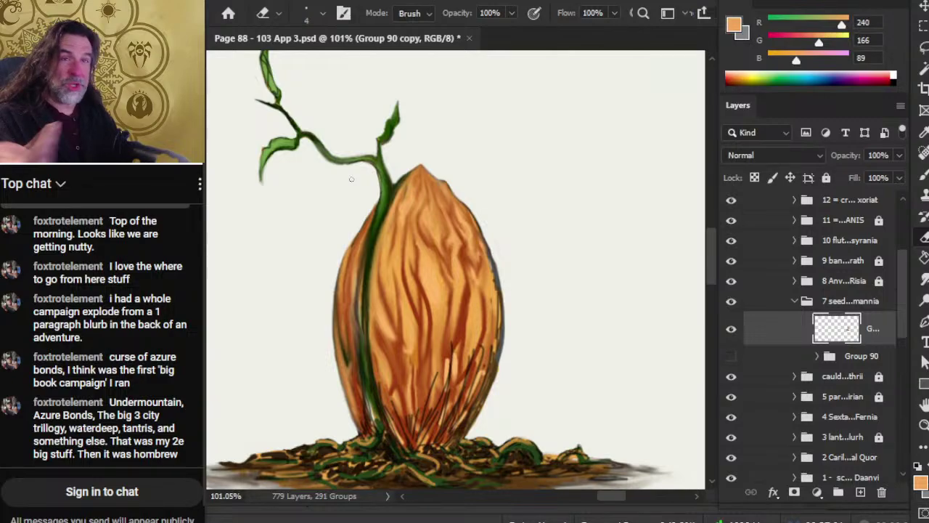
pyautogui.press('r')
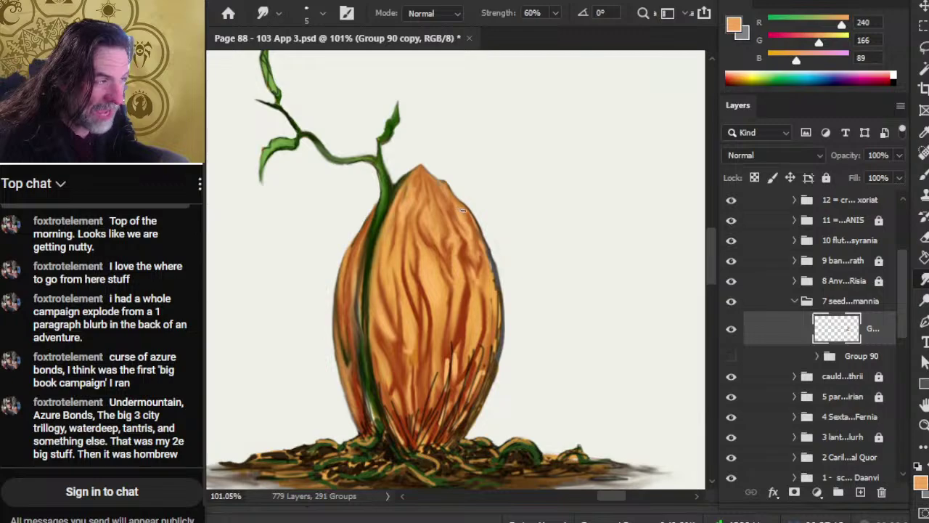
# Draw a dark green contour, sampled beside the vine, at the seed's upper right edge, then refine the edge with Smudge and Eraser.
pyautogui.press('b')
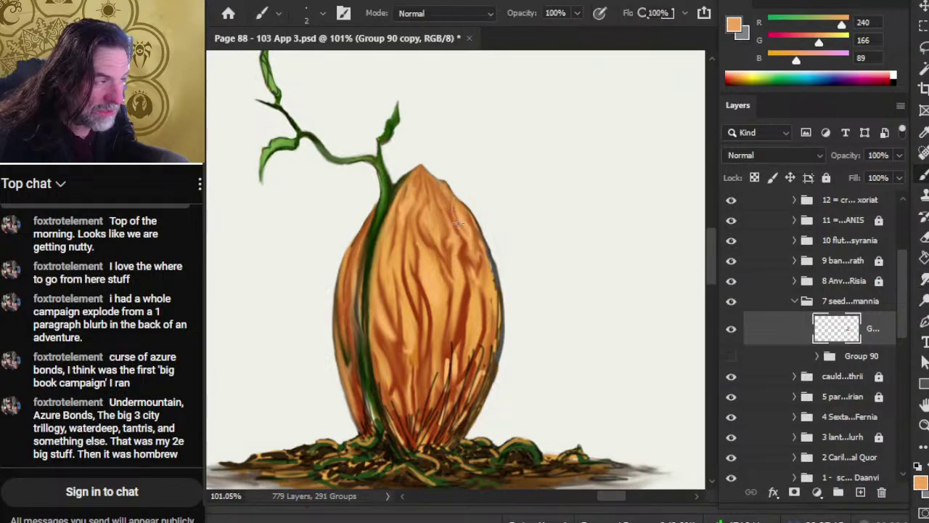
pyautogui.keyDown('alt'); pyautogui.click(392, 230); pyautogui.keyUp('alt')
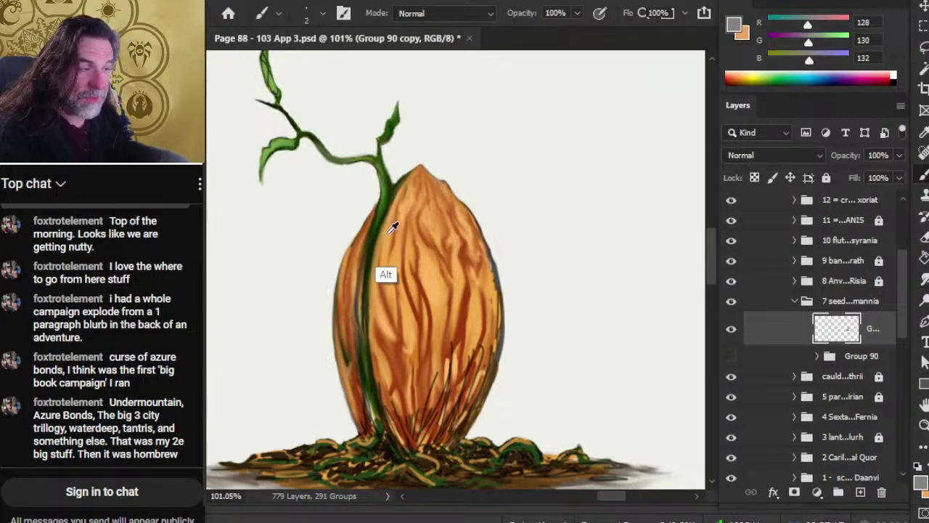
pyautogui.keyDown('alt'); pyautogui.click(385, 240); pyautogui.keyUp('alt')
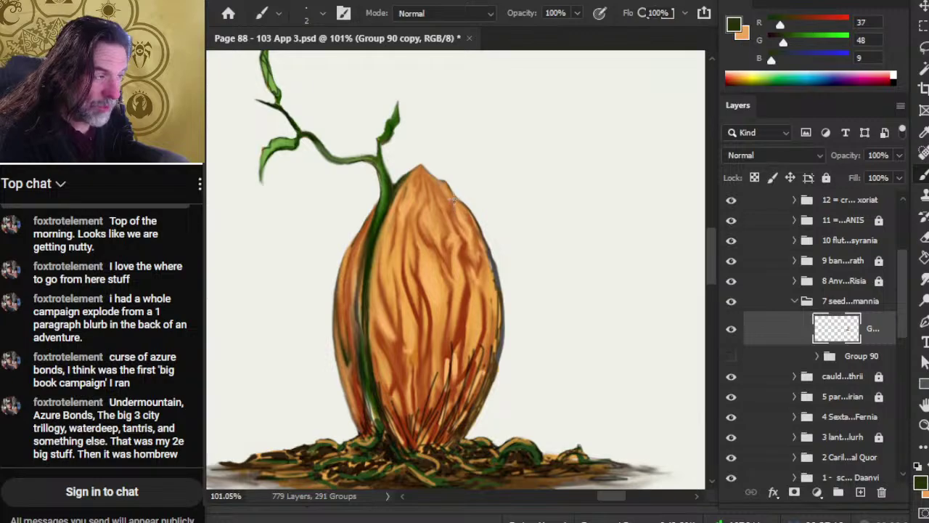
pyautogui.press('r')
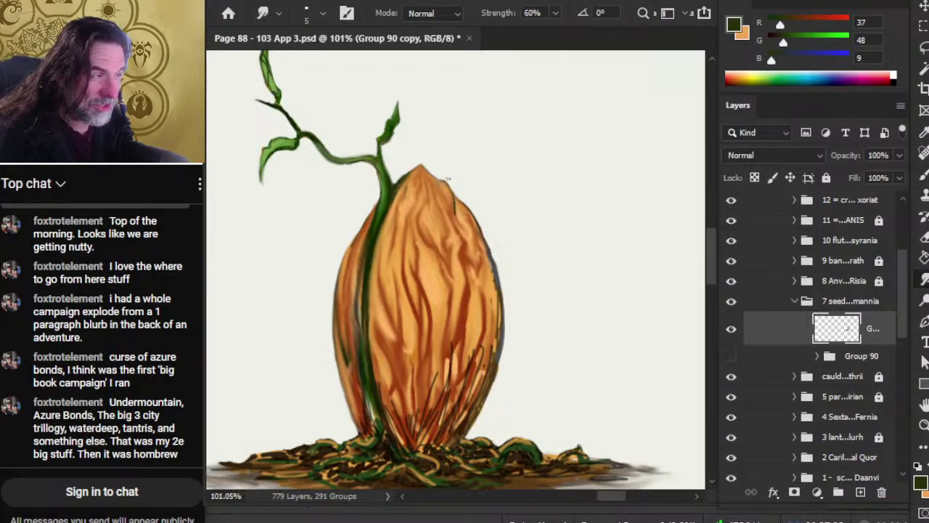
pyautogui.press('e')
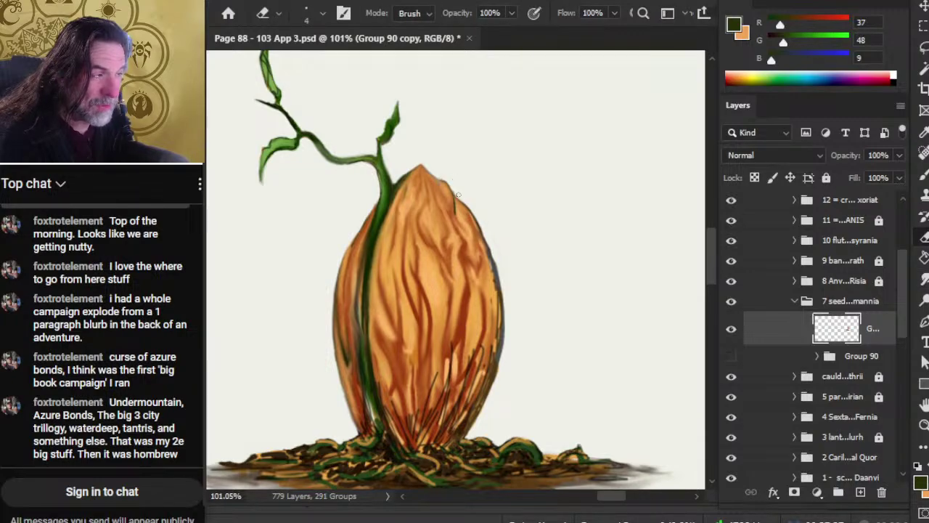
pyautogui.press('r')
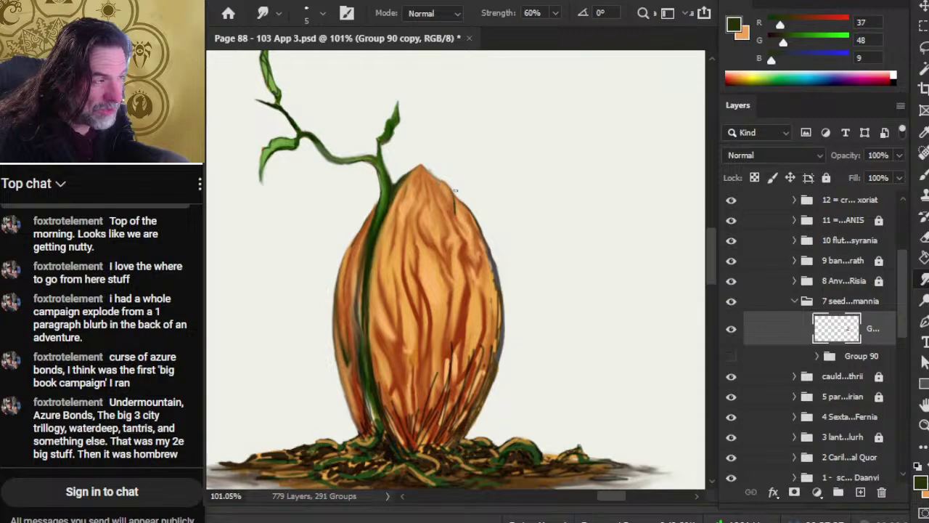
pyautogui.press('e')
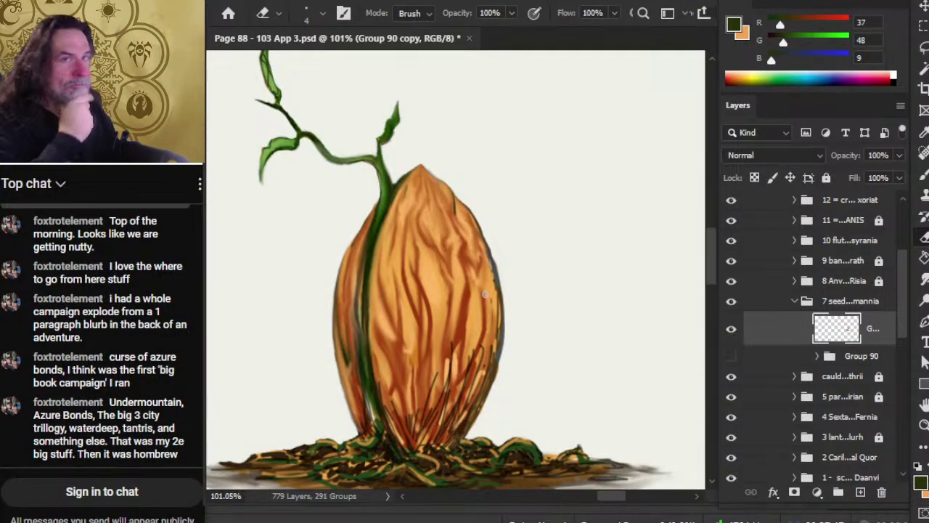
# Blend the grain lines across the seed's middle with Smudge, erase along the left lobe's outer edge, and smudge along the lower vine.
pyautogui.press('r')
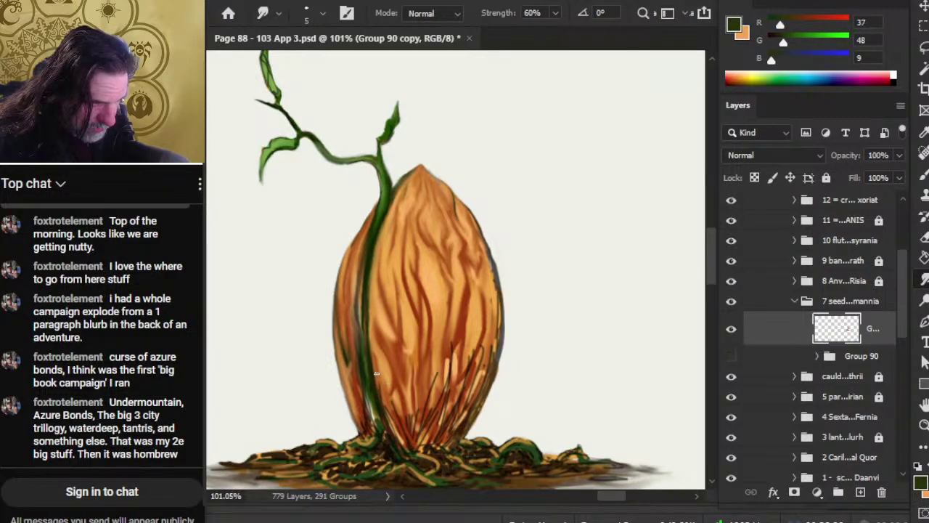
pyautogui.press('e')
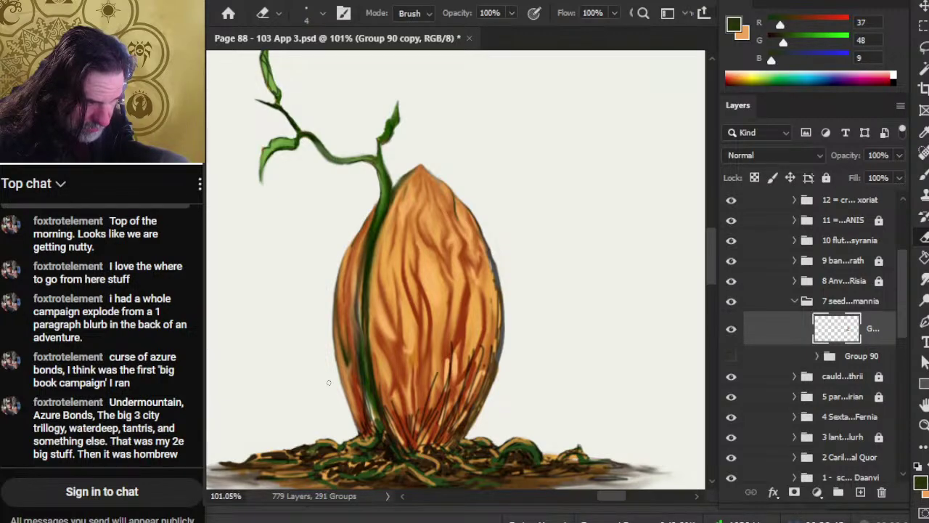
pyautogui.press('r')
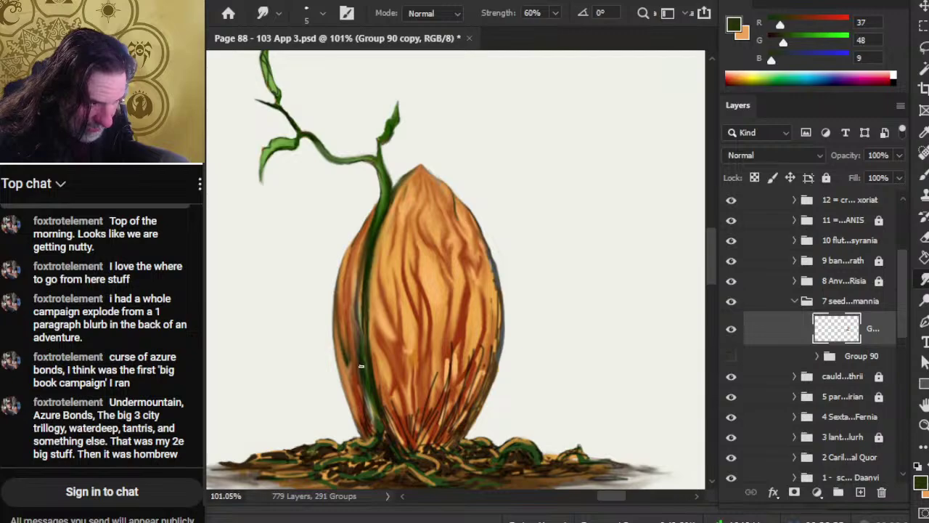
# Paint dark brown, sampled beside the vine's base, between the lower vine and the left lobe with the 2 px Brush, then smudge it.
pyautogui.press('b')
pyautogui.keyDown('alt'); pyautogui.click(366, 417); pyautogui.keyUp('alt')
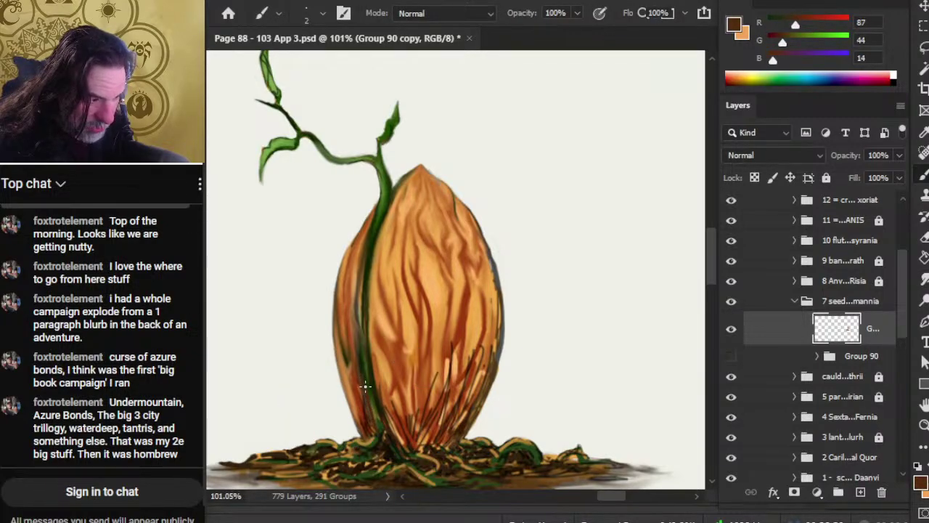
pyautogui.press('r')
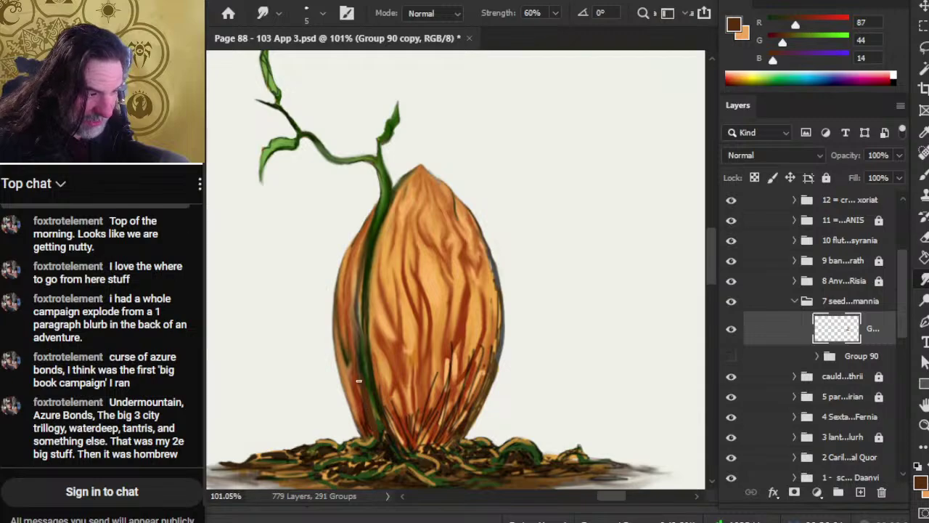
# Darken the vine's edges down the seed with dark green sampled from its upper part, then blend the strokes with Smudge.
pyautogui.press('b')
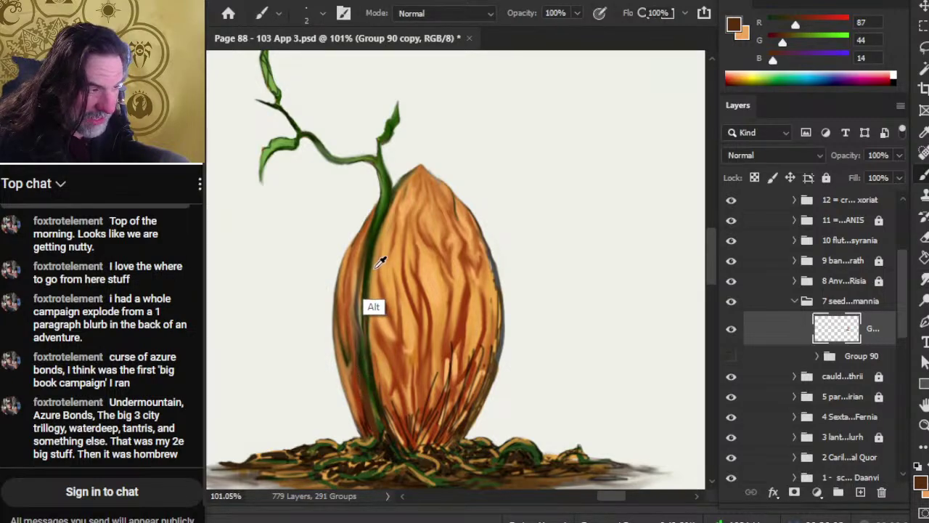
pyautogui.keyDown('alt'); pyautogui.click(378, 240); pyautogui.keyUp('alt')
pyautogui.moveTo(378, 241); pyautogui.dragTo(358, 308)
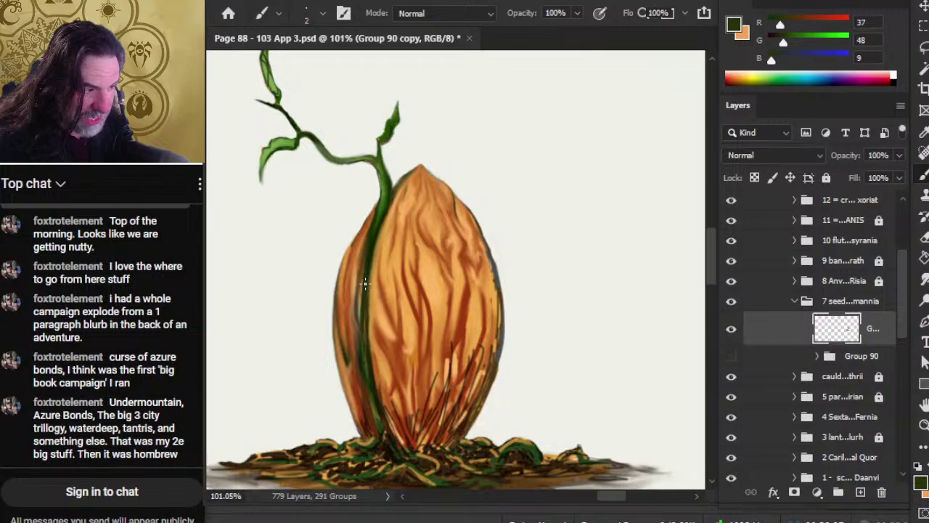
pyautogui.press('r')
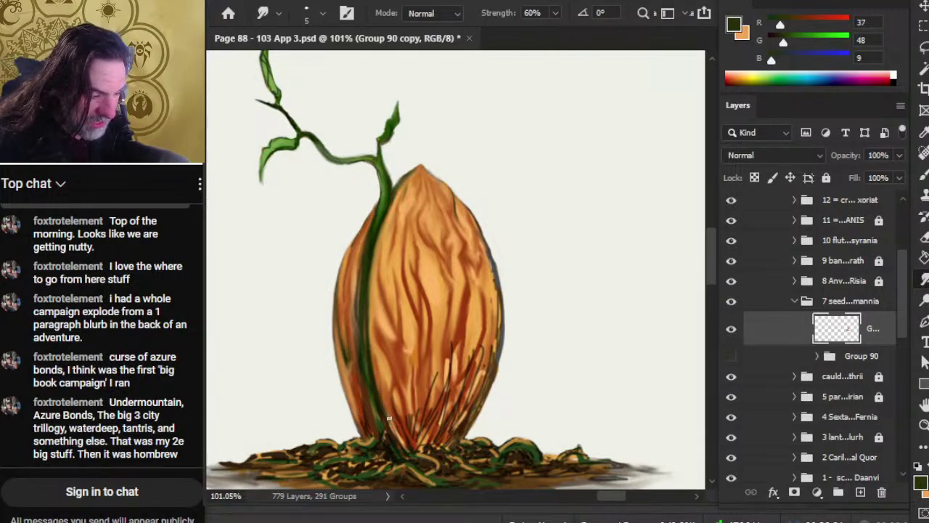
# Paint reddish brown sampled from the seed's base beside the lower vine, then blend it into the surrounding grain with Smudge.
pyautogui.press('b')
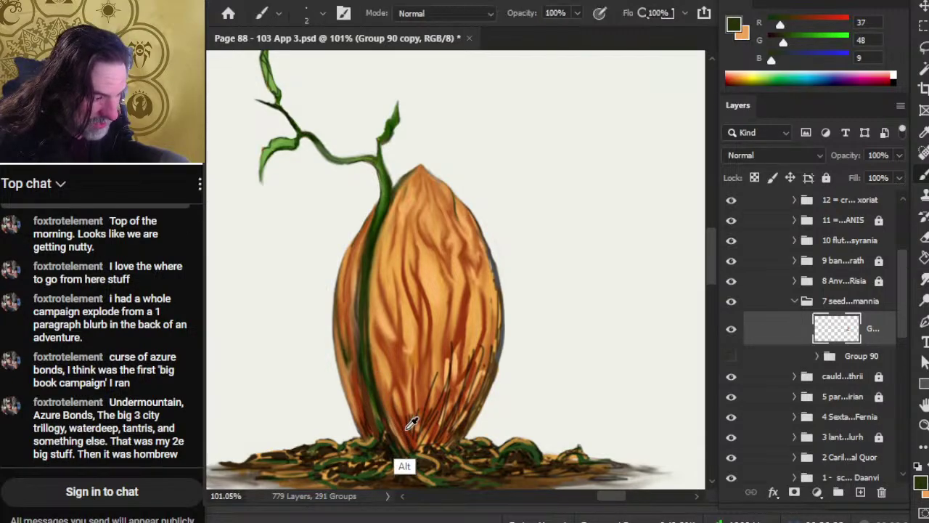
pyautogui.keyDown('alt'); pyautogui.click(412, 423); pyautogui.keyUp('alt')
pyautogui.press('r')
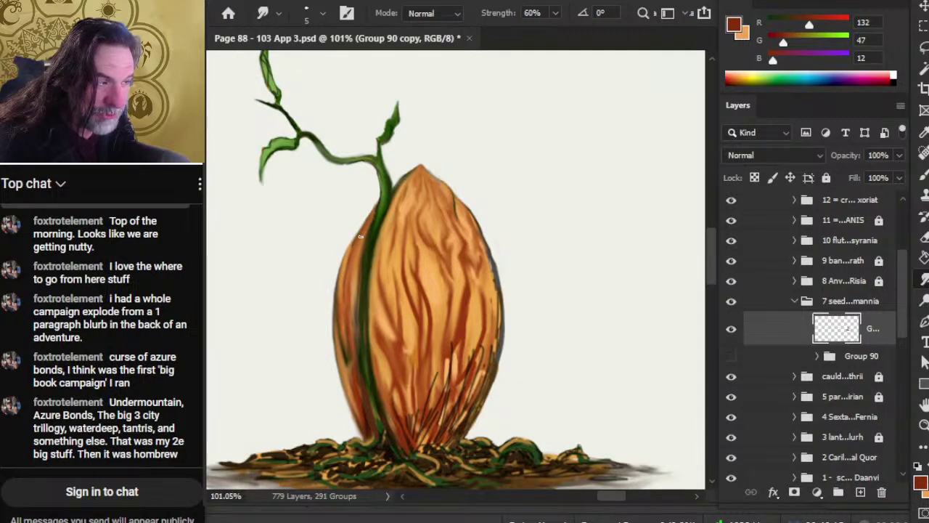
# Add light orange highlights, sampled from the left lobe, to the lobe's upper part with the 2 px Brush and blend them with Smudge.
pyautogui.press('b')
pyautogui.keyDown('alt'); pyautogui.click(355, 271); pyautogui.keyUp('alt')
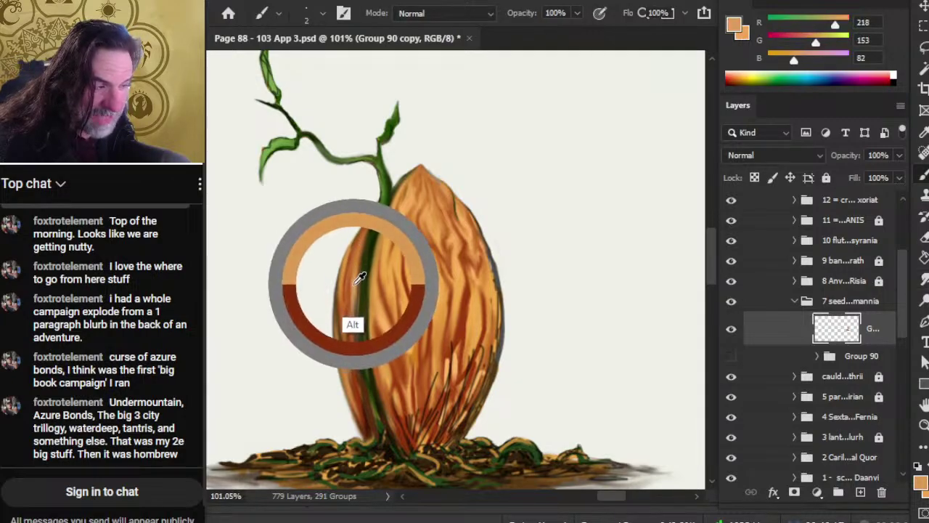
pyautogui.press('r')
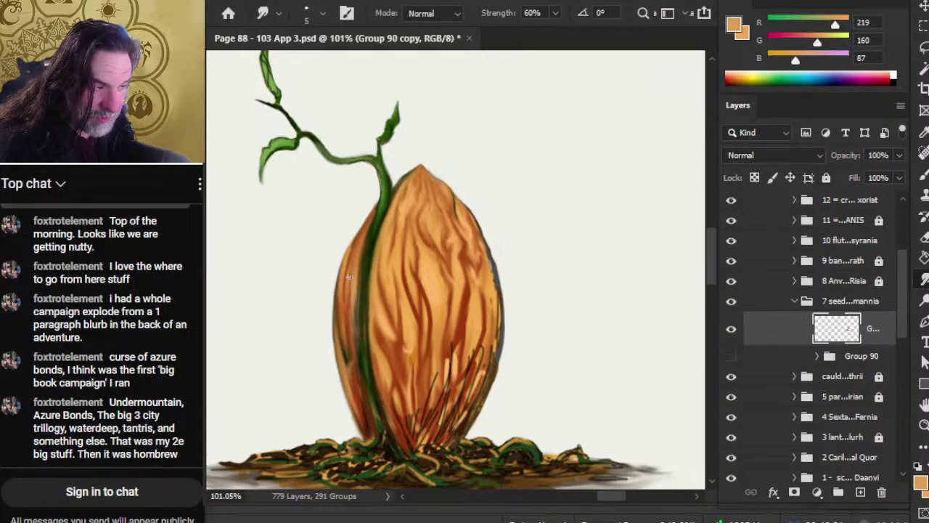
# Touch up the seed shell left of the vine by painting and smudging, and save the document.
pyautogui.press('b')
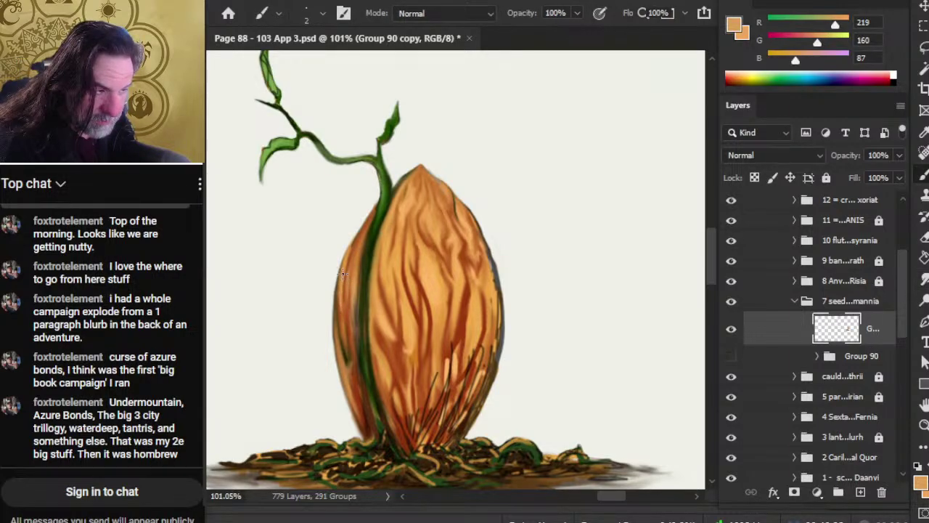
pyautogui.press('r')
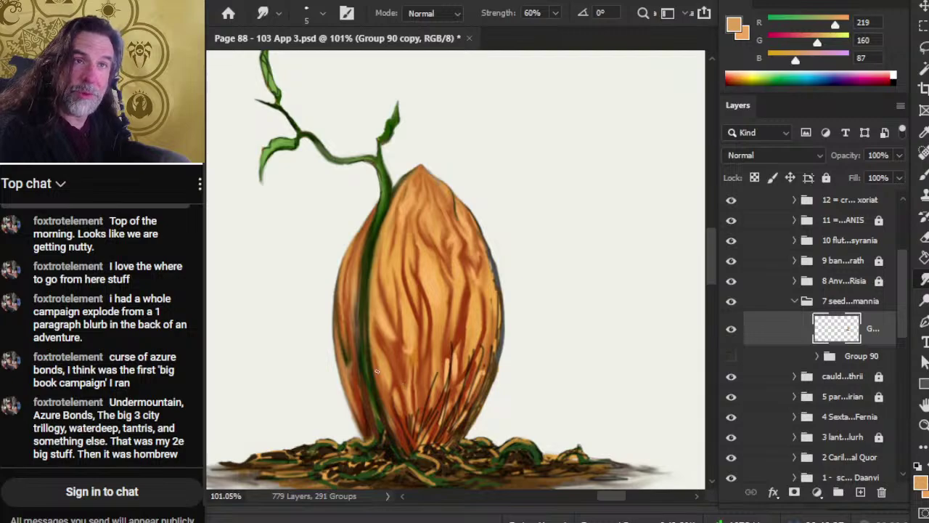
pyautogui.scroll(-2, 356, 304)
pyautogui.press('z')
pyautogui.press('b')
pyautogui.press('z')
pyautogui.hotkey('ctrl', 's')
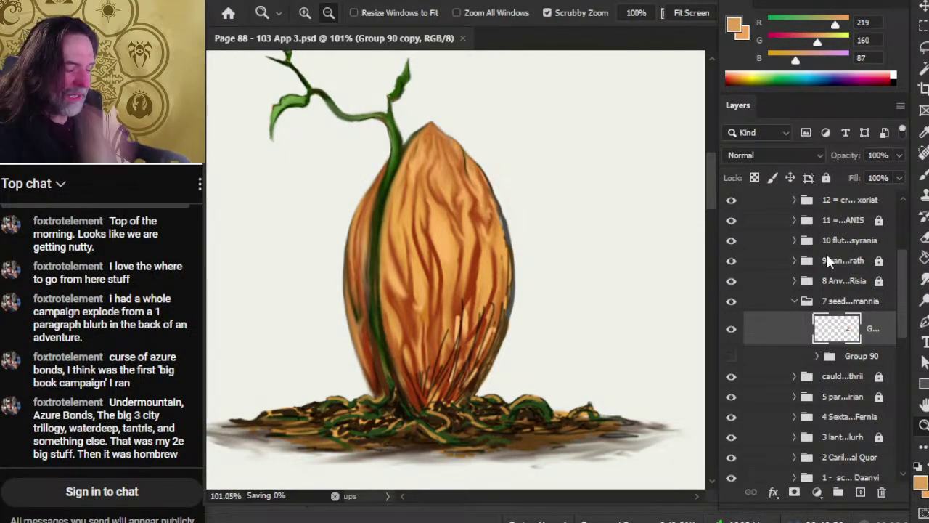
# Close the document and reopen the recent file Page 88 - 103 App 3.psd.
pyautogui.click(463, 38)
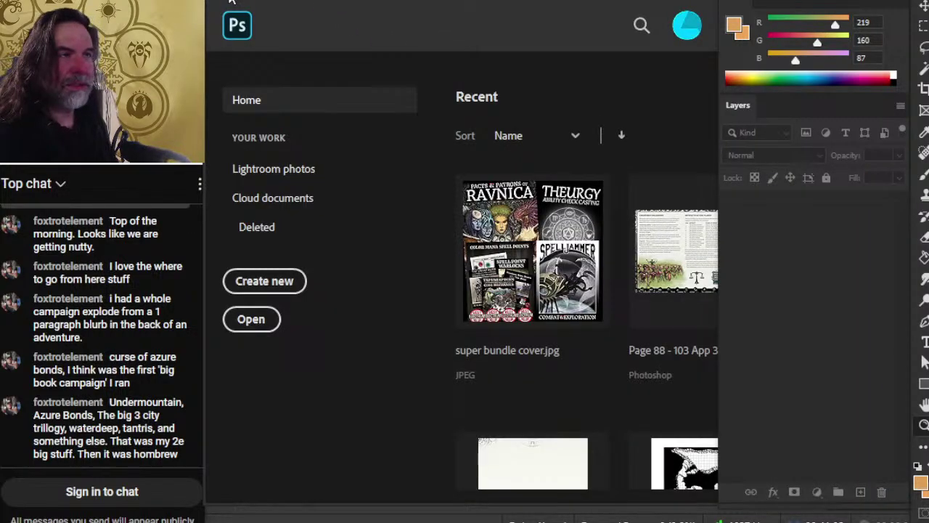
pyautogui.click(230, 2)
pyautogui.moveTo(320, 86)
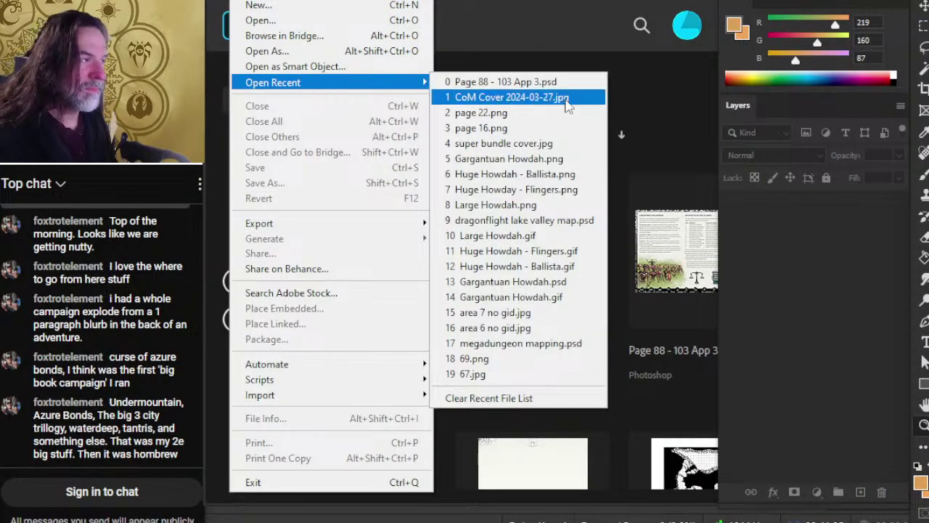
pyautogui.click(520, 81)
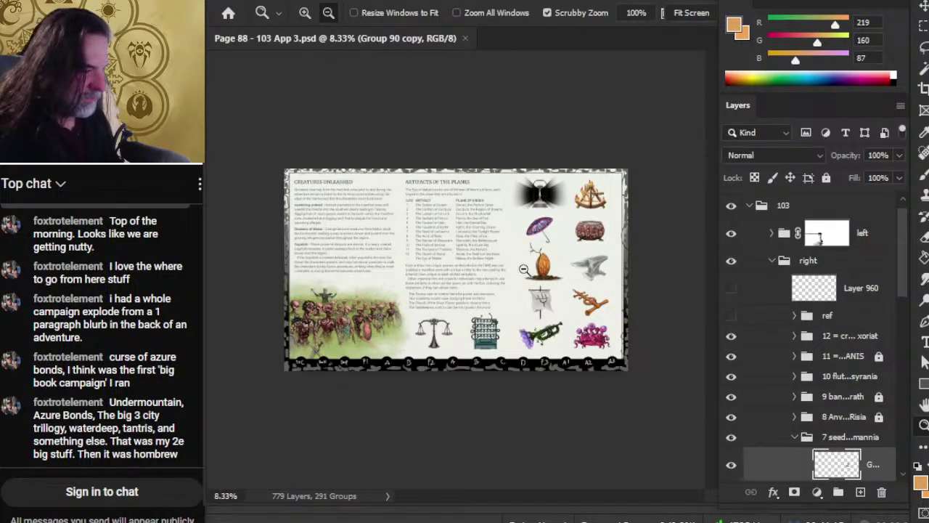
# Select the empty background beside the seed with the Magic Wand and clear the selection again.
pyautogui.click(521, 268)
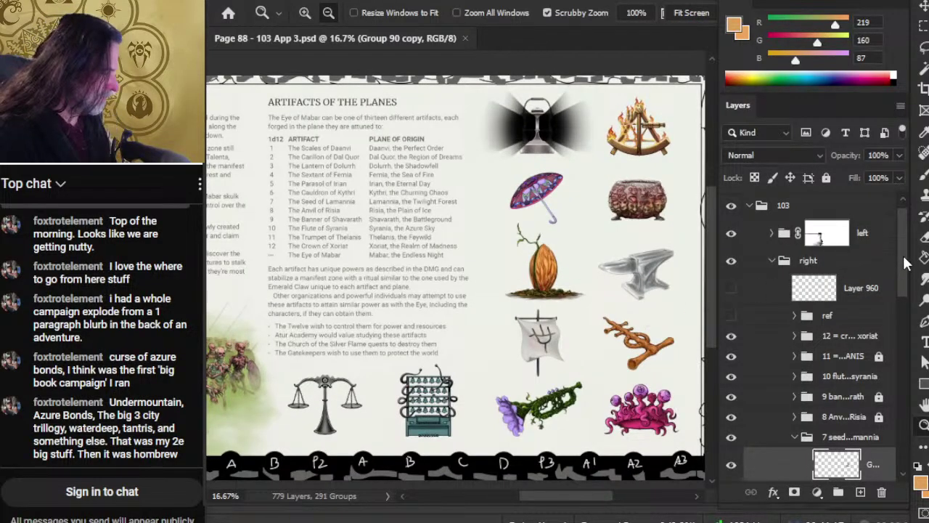
pyautogui.scroll(-3, 904, 265)
pyautogui.moveTo(562, 283)
pyautogui.mouseDown()
pyautogui.moveTo(617, 286)
pyautogui.moveTo(578, 309)
pyautogui.mouseUp()
pyautogui.press('r')
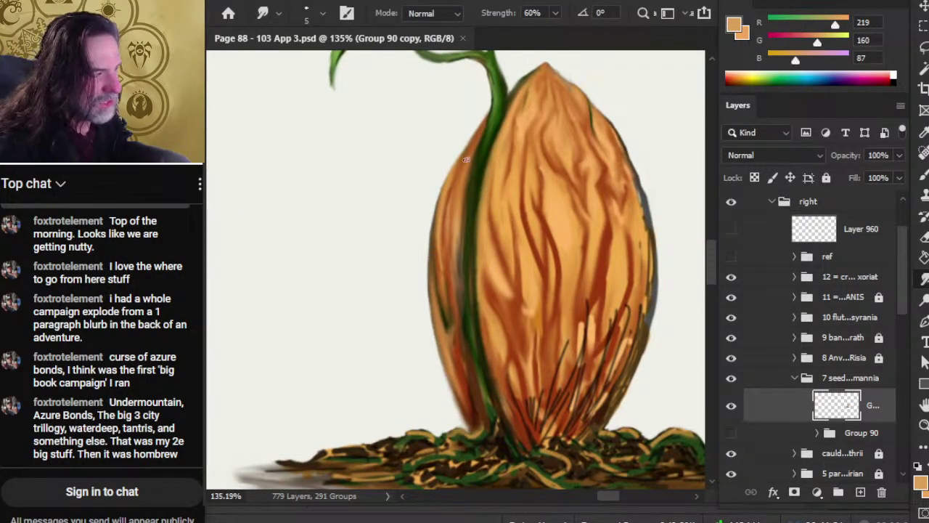
pyautogui.press('e')
pyautogui.press('w')
pyautogui.click(398, 199)
pyautogui.press('l')
pyautogui.hotkey('ctrl', 'd')
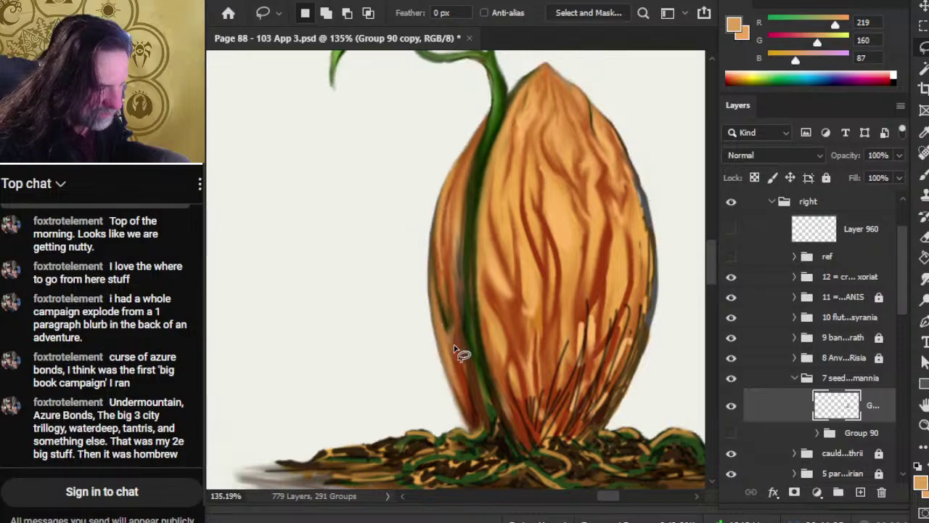
# Paint a groove in the vine's dark green on the shell left of the vine and smudge it into the surface.
pyautogui.press('r')
pyautogui.press('b')
pyautogui.keyDown('alt'); pyautogui.click(477, 205); pyautogui.keyUp('alt')
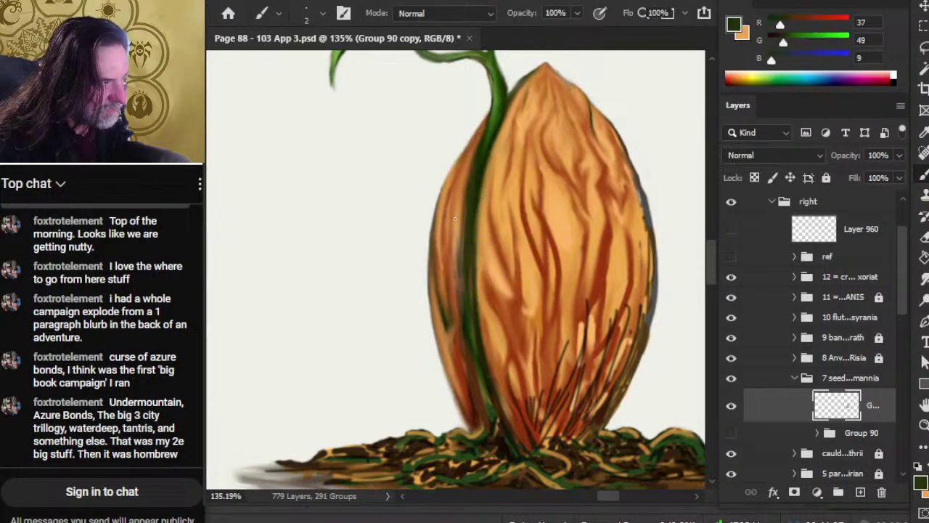
pyautogui.moveTo(443, 221)
pyautogui.mouseDown()
pyautogui.moveTo(443, 270)
pyautogui.moveTo(454, 182)
pyautogui.moveTo(452, 190)
pyautogui.mouseUp()
pyautogui.press('r')
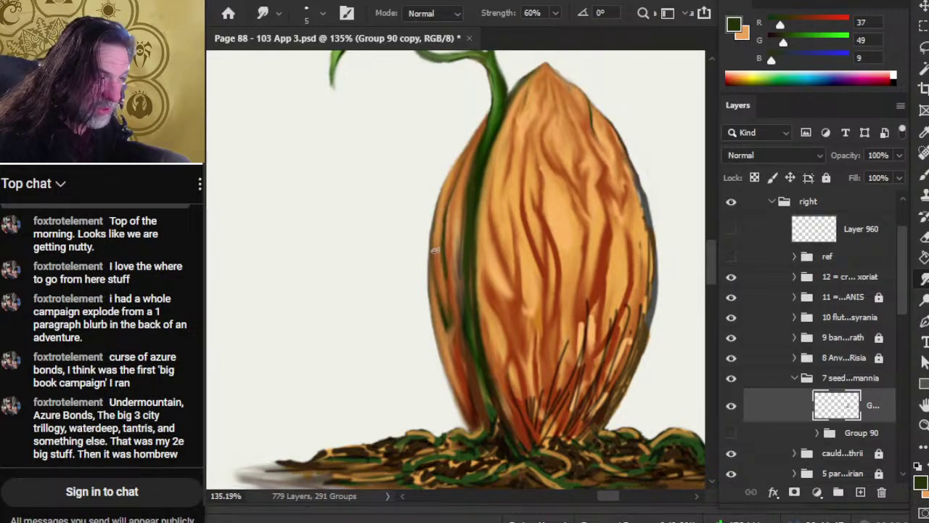
pyautogui.press('e')
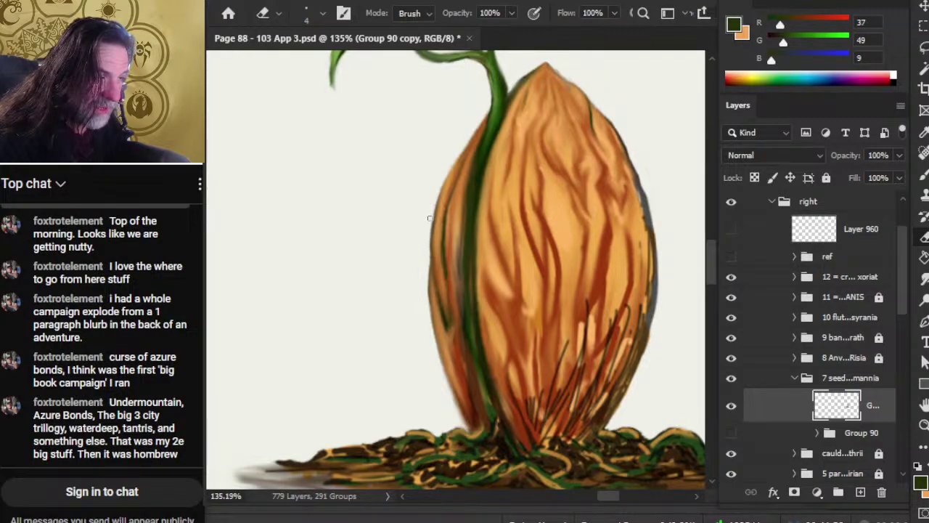
pyautogui.press('r')
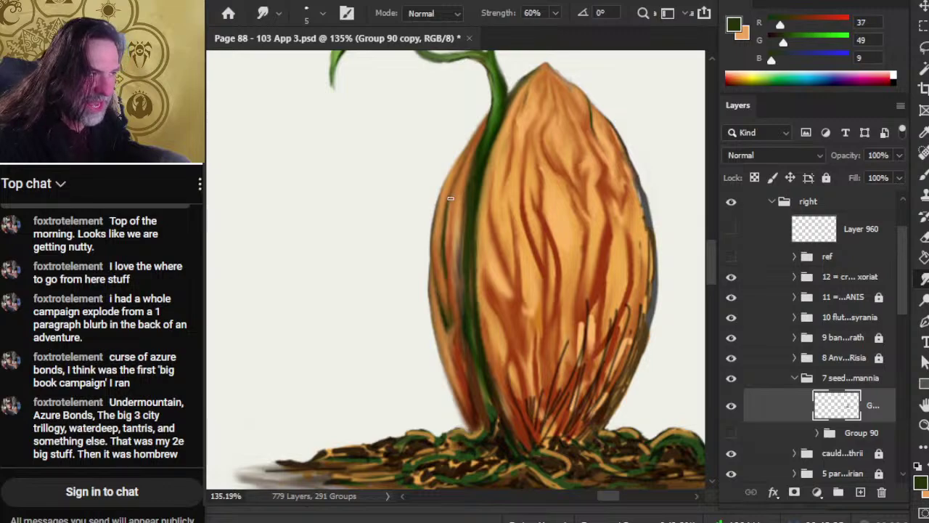
# Paint a short groove in a darker vine green on the upper shell left of the vine and smudge it in.
pyautogui.press('b')
pyautogui.keyDown('alt'); pyautogui.click(491, 154); pyautogui.keyUp('alt')
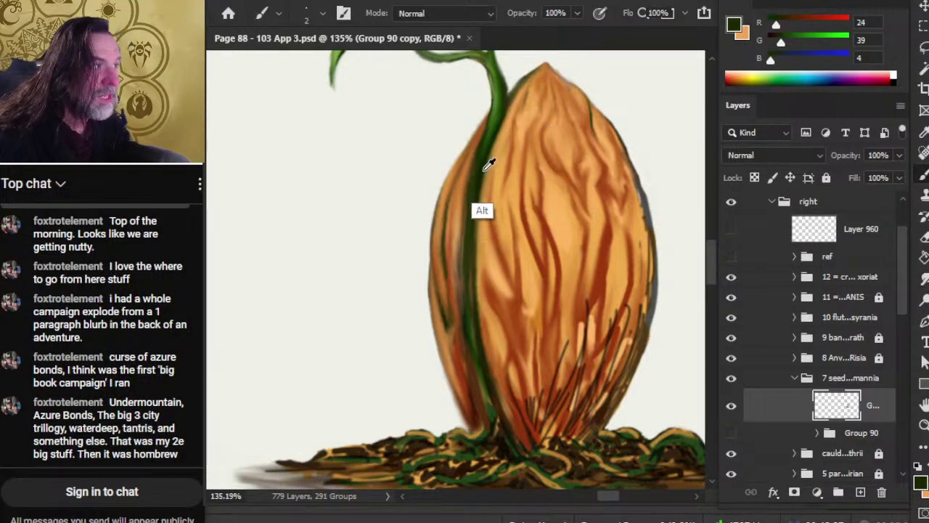
pyautogui.moveTo(470, 146)
pyautogui.mouseDown()
pyautogui.moveTo(458, 189)
pyautogui.moveTo(466, 161)
pyautogui.mouseUp()
pyautogui.press('r')
pyautogui.moveTo(477, 122)
pyautogui.mouseDown()
pyautogui.moveTo(468, 154)
pyautogui.moveTo(461, 145)
pyautogui.mouseUp()
# Refine the dark edge between the vine and the seed's tip, and smudge the wrinkles in the middle of the shell.
pyautogui.press('e')
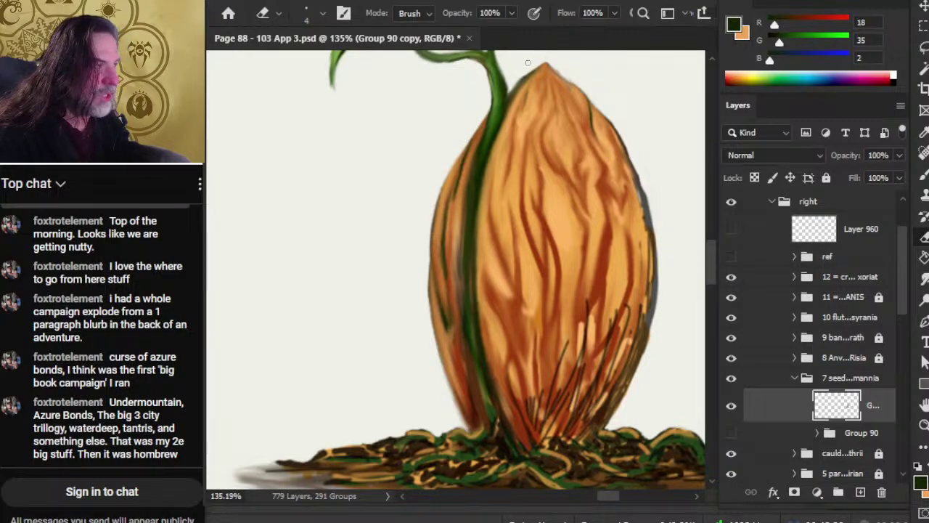
pyautogui.press('r')
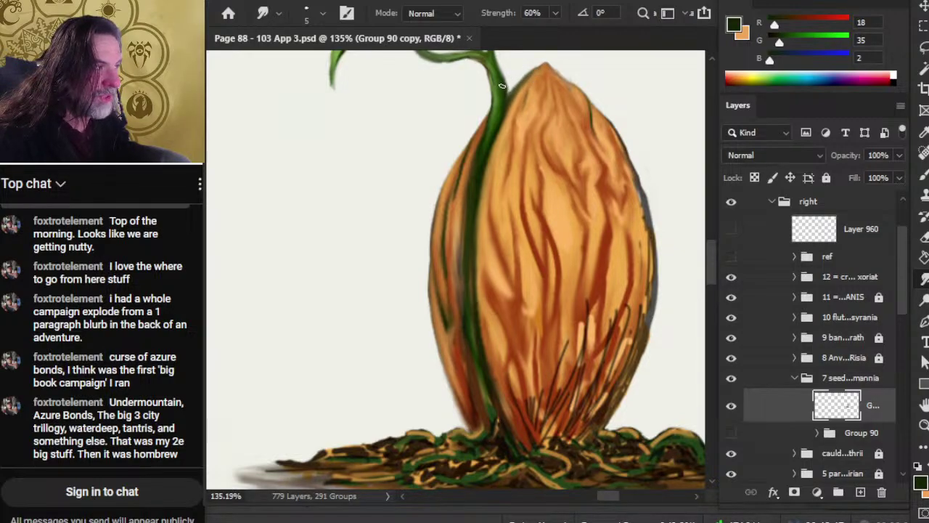
pyautogui.press('b')
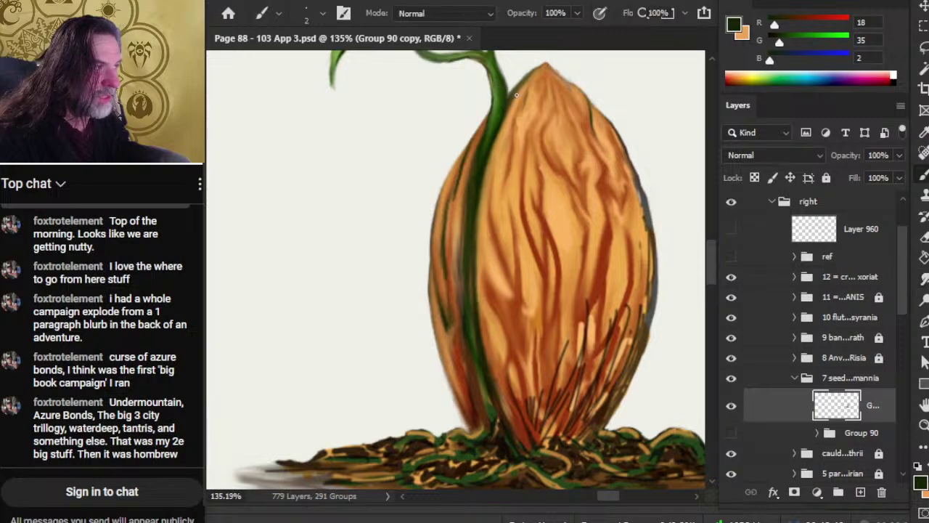
pyautogui.press('r')
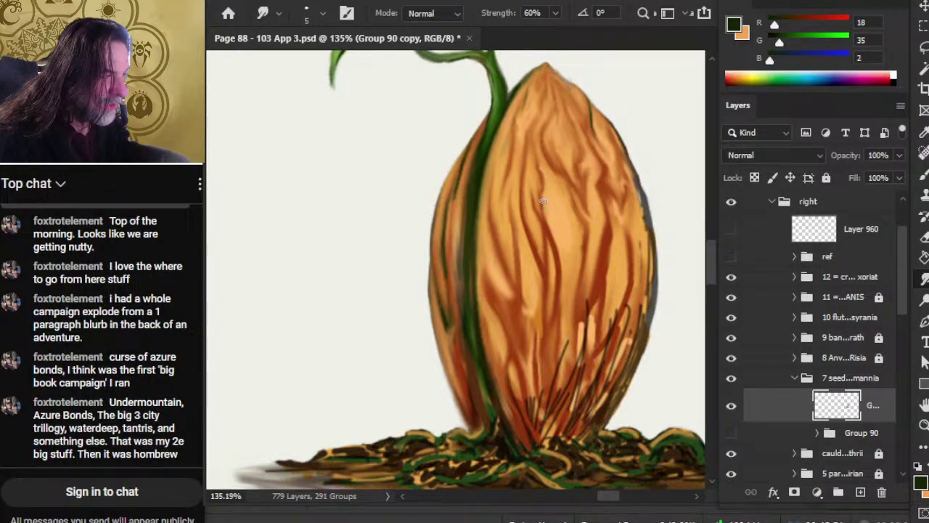
pyautogui.moveTo(548, 231)
pyautogui.mouseDown()
pyautogui.moveTo(545, 211)
pyautogui.moveTo(551, 216)
pyautogui.mouseUp()
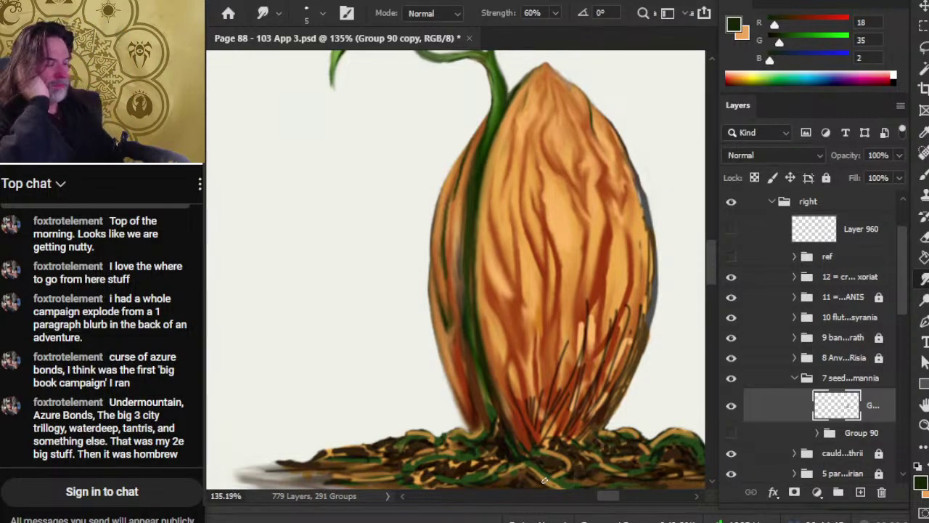
# Blend the seed's right edge and the fibre strokes on its lower right with the Smudge tool, raising the strength to 70%.
pyautogui.press('z')
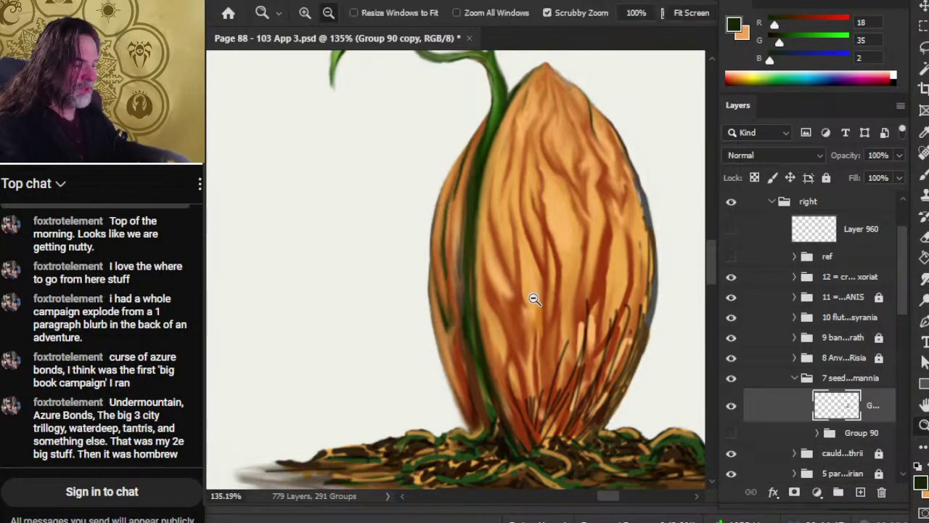
pyautogui.keyDown('alt'); pyautogui.click(552, 319); pyautogui.keyUp('alt')
pyautogui.moveTo(588, 344); pyautogui.dragTo(524, 272)
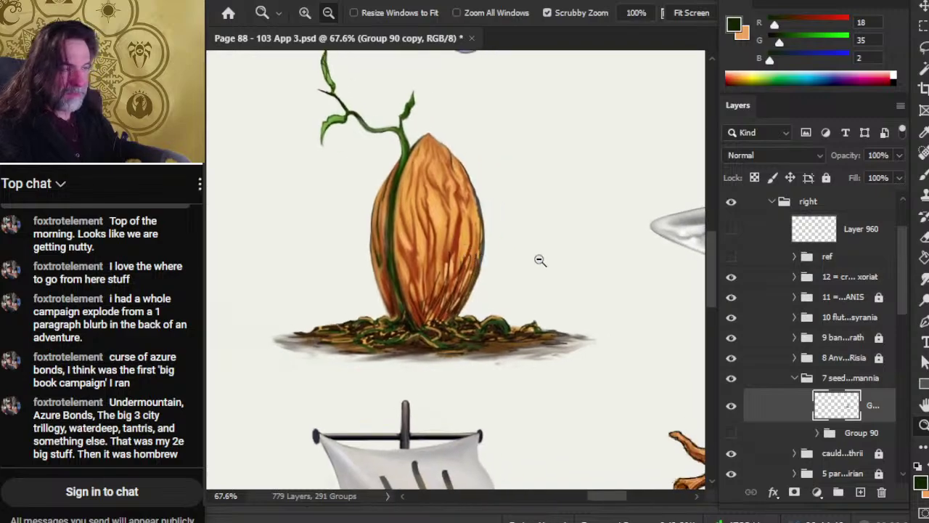
pyautogui.scroll(-3, 535, 259)
pyautogui.scroll(5, 504, 222)
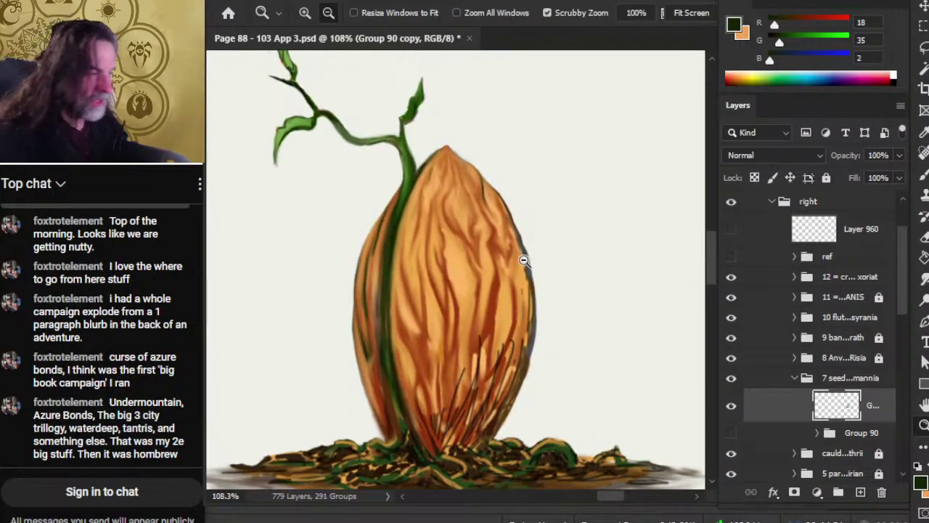
pyautogui.press('r')
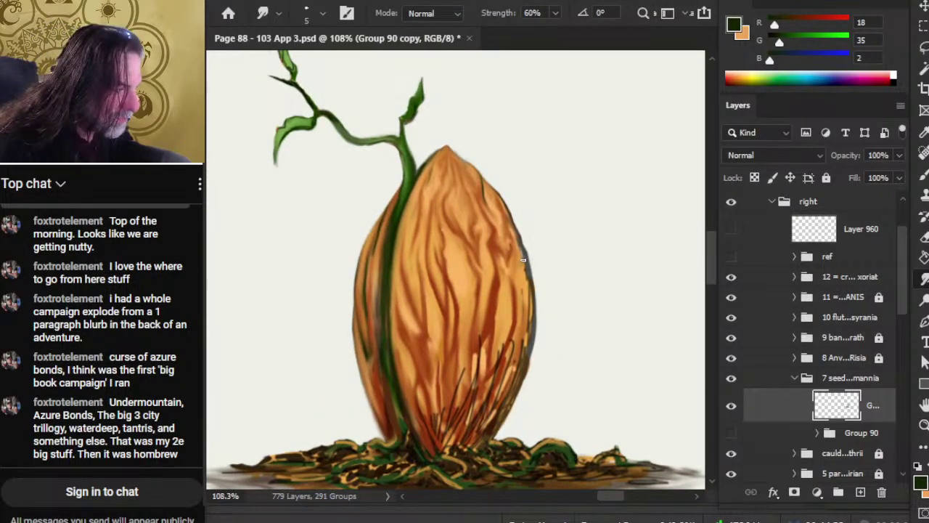
pyautogui.press('7')
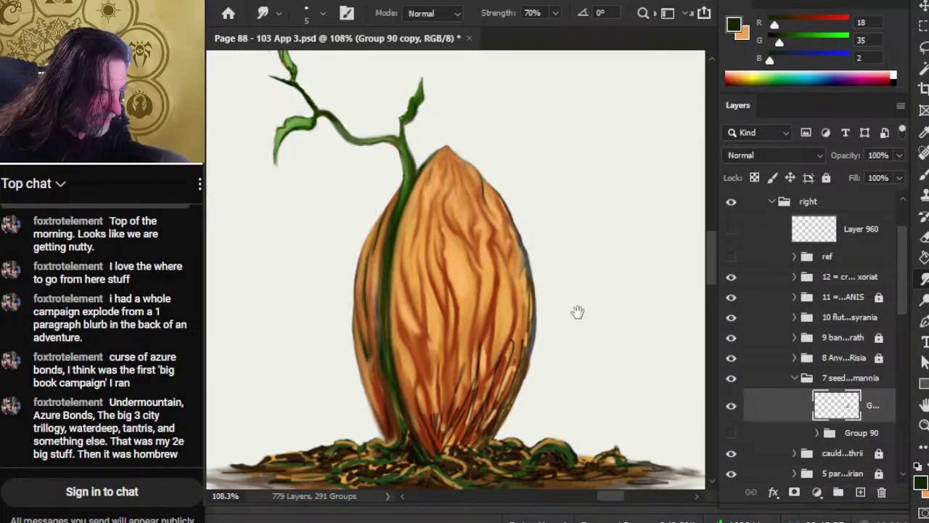
# Examine the anvil illustration up close, covering its horn, body, base and top face, and compare it at reduced size.
pyautogui.hscroll(10, 566, 321)
pyautogui.press('z')
pyautogui.moveTo(353, 236)
pyautogui.mouseDown()
pyautogui.moveTo(440, 218)
pyautogui.moveTo(339, 272)
pyautogui.moveTo(419, 230)
pyautogui.moveTo(460, 267)
pyautogui.mouseUp()
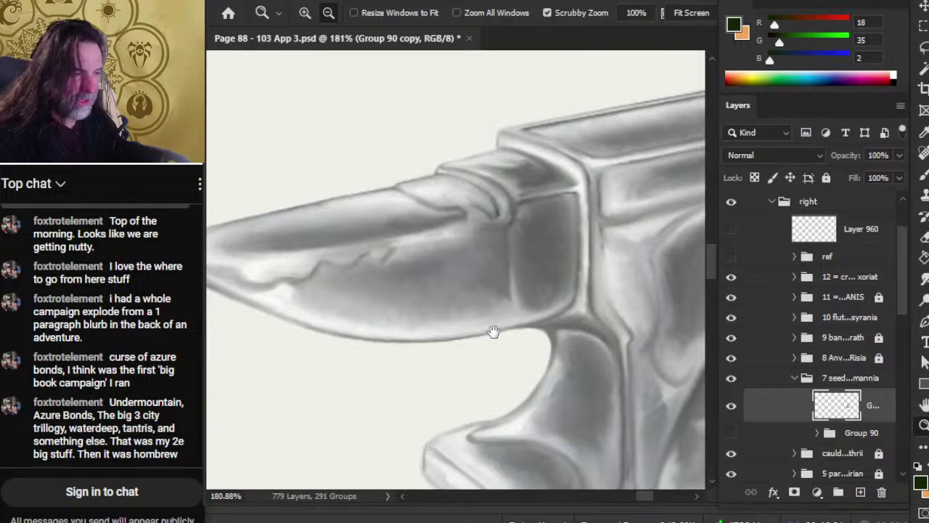
pyautogui.moveTo(603, 358); pyautogui.dragTo(500, 308)
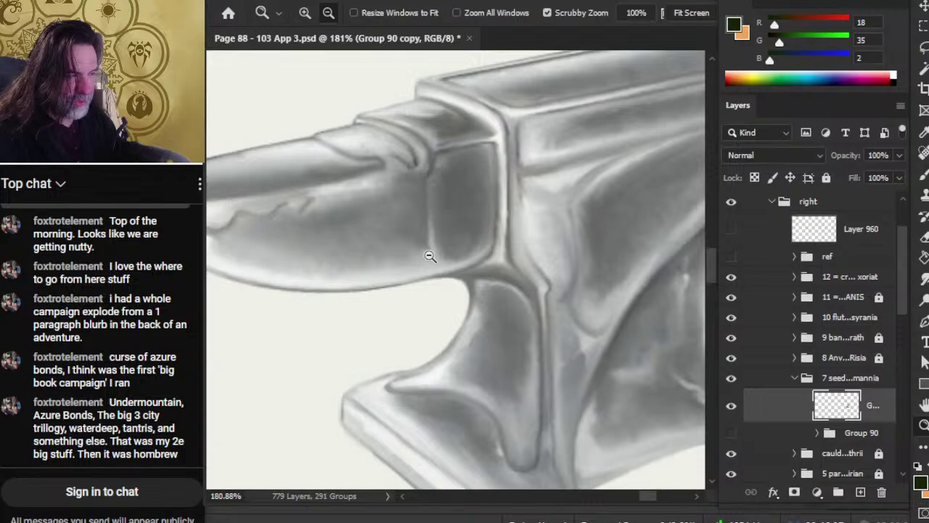
pyautogui.moveTo(551, 360); pyautogui.dragTo(425, 311)
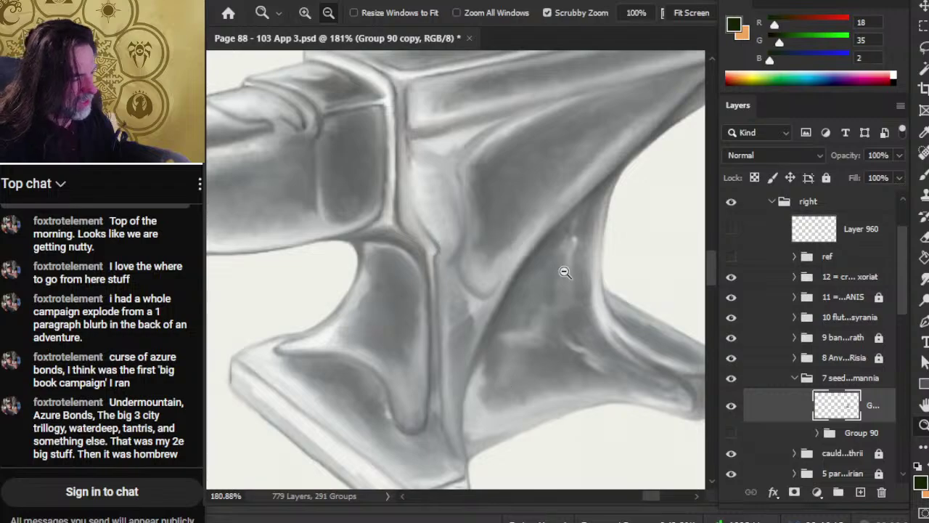
pyautogui.moveTo(583, 365); pyautogui.dragTo(556, 301)
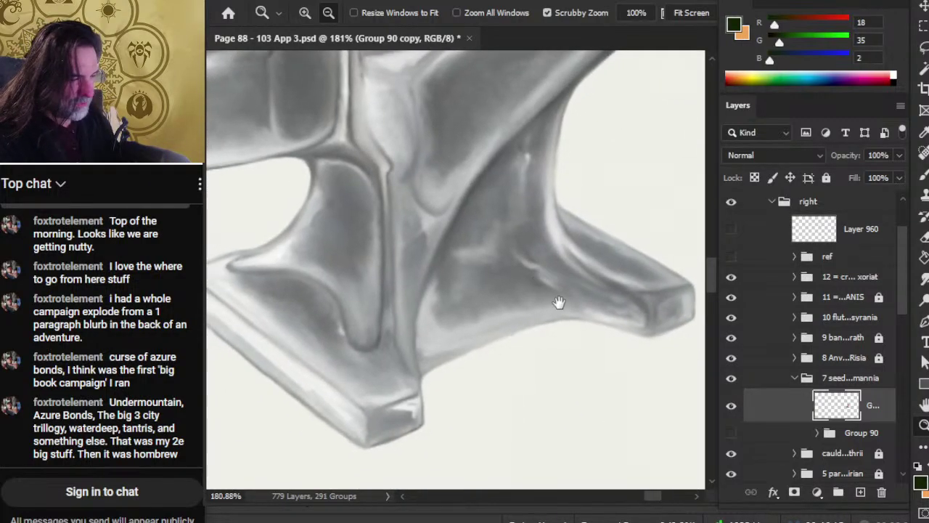
pyautogui.moveTo(597, 348); pyautogui.dragTo(498, 332)
pyautogui.moveTo(572, 288); pyautogui.dragTo(574, 264)
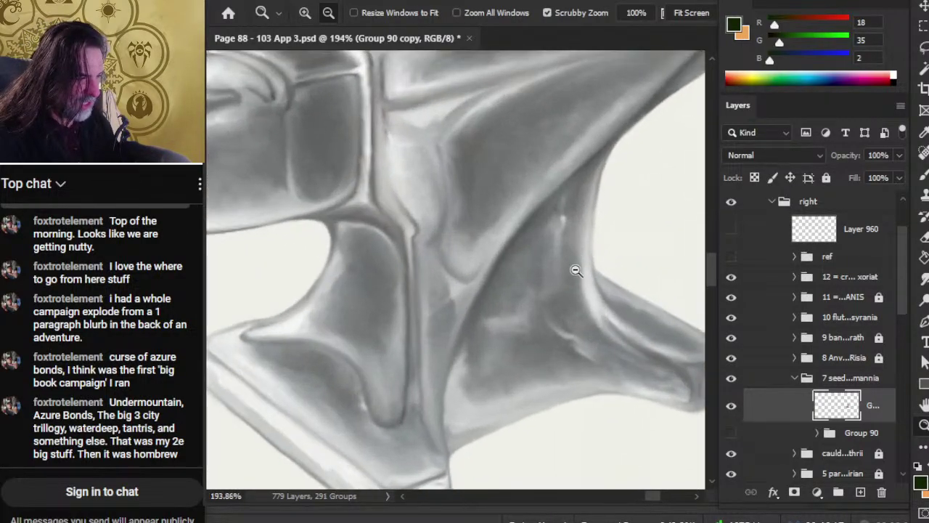
pyautogui.moveTo(572, 216); pyautogui.dragTo(544, 269)
pyautogui.moveTo(545, 197); pyautogui.dragTo(544, 259)
pyautogui.moveTo(541, 217); pyautogui.dragTo(556, 311)
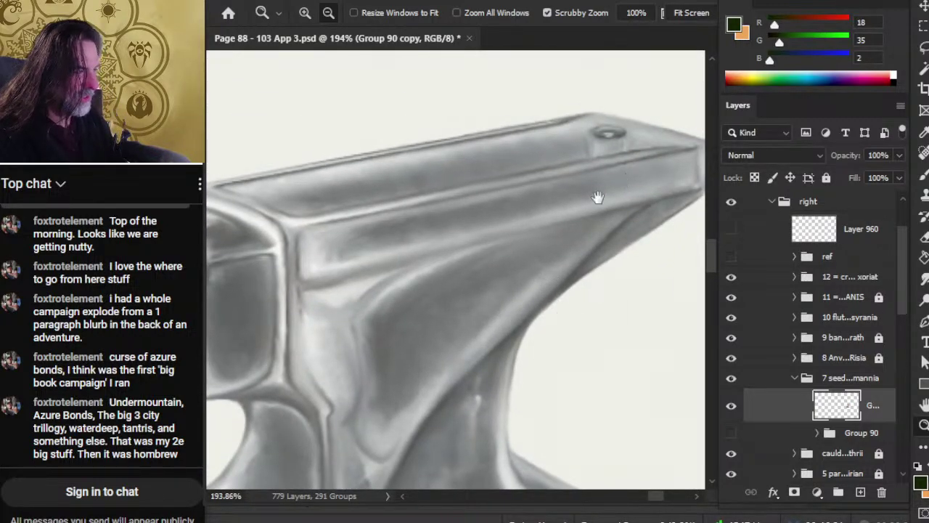
pyautogui.moveTo(622, 183); pyautogui.dragTo(557, 221)
pyautogui.moveTo(553, 187); pyautogui.dragTo(535, 204)
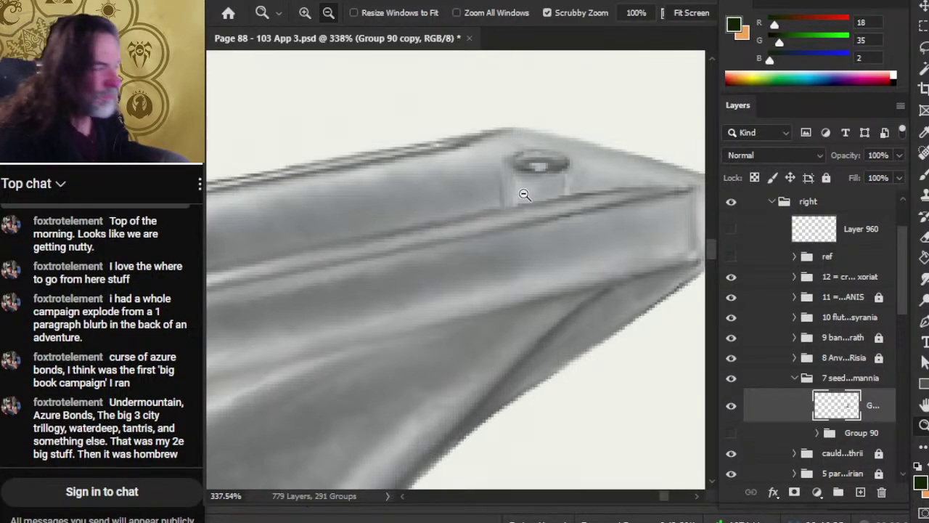
pyautogui.moveTo(566, 236); pyautogui.dragTo(473, 356)
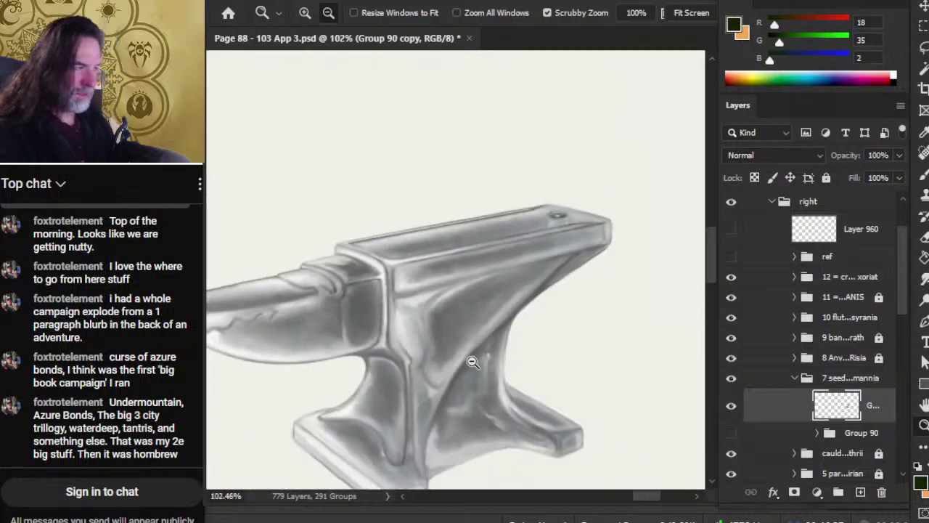
pyautogui.moveTo(428, 397); pyautogui.dragTo(529, 283)
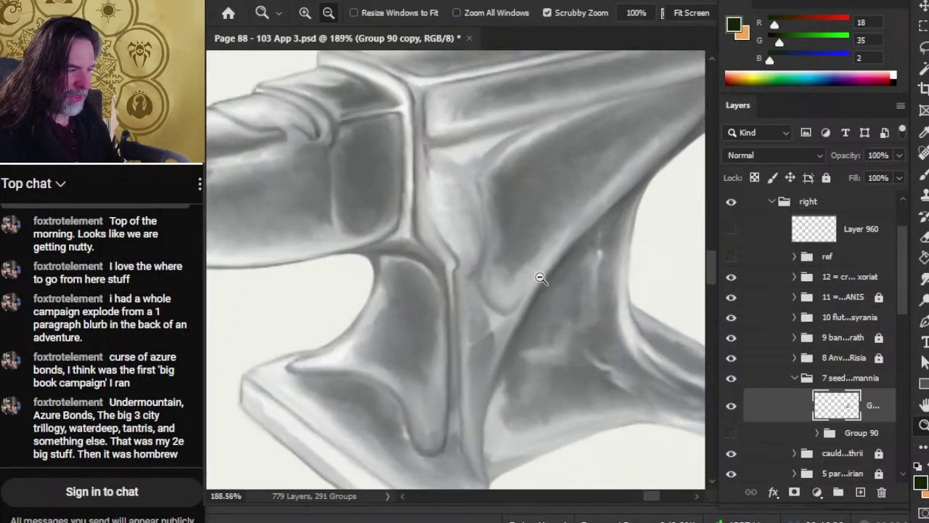
pyautogui.moveTo(573, 304); pyautogui.dragTo(516, 303)
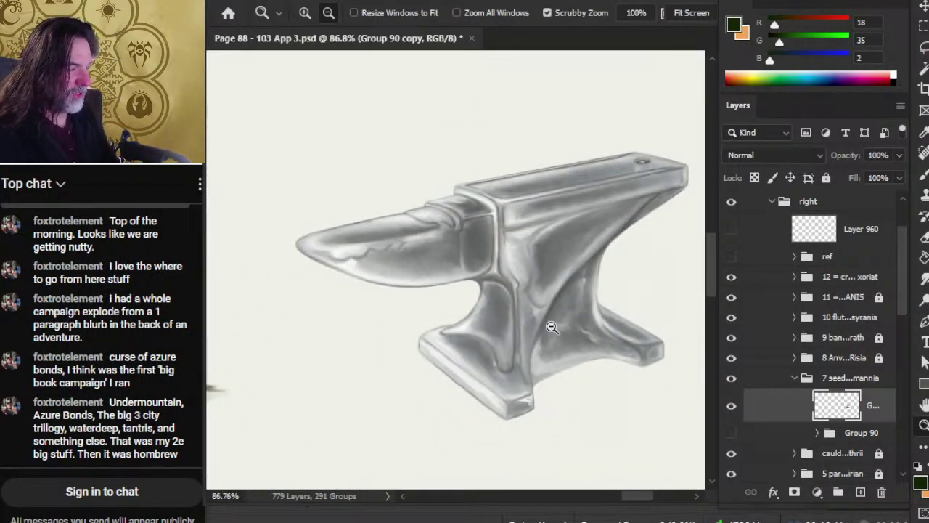
pyautogui.moveTo(553, 328); pyautogui.dragTo(511, 333)
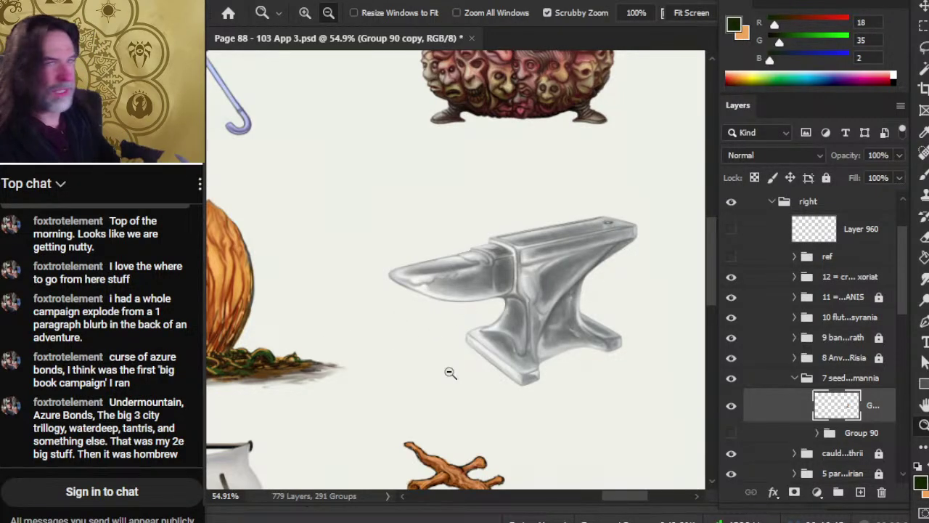
# Examine the parasol illustration up close and compare the artifact illustrations together at whole-page size.
pyautogui.moveTo(336, 230); pyautogui.dragTo(573, 395)
pyautogui.scroll(3, 335, 231)
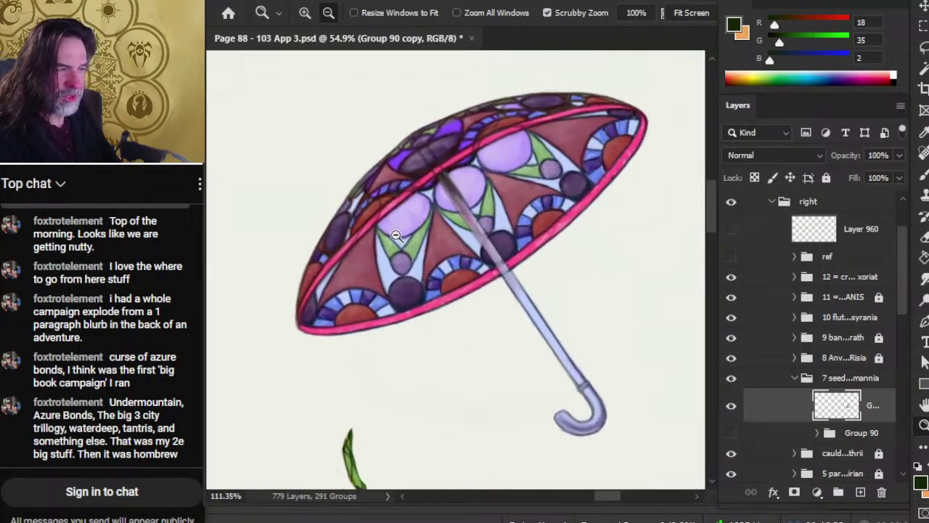
pyautogui.scroll(-5, 436, 175)
pyautogui.scroll(-4, 408, 216)
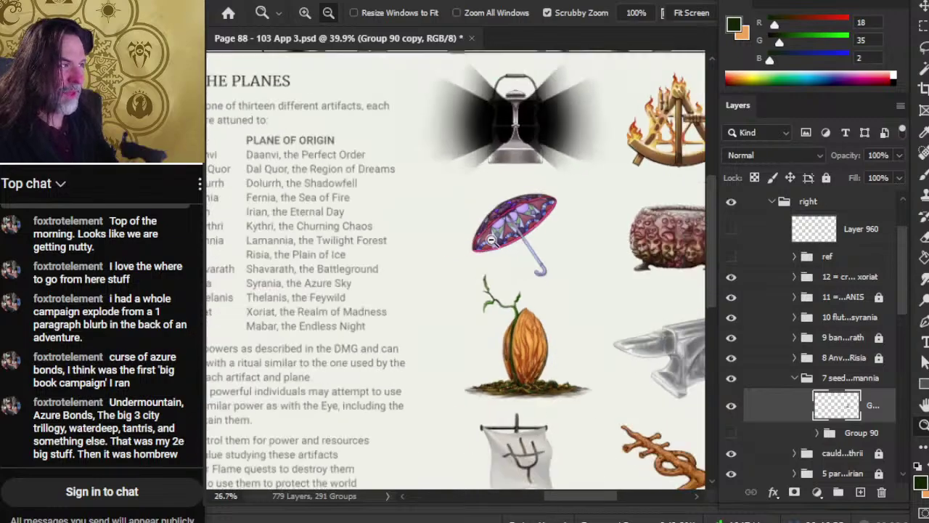
pyautogui.scroll(1, 554, 228)
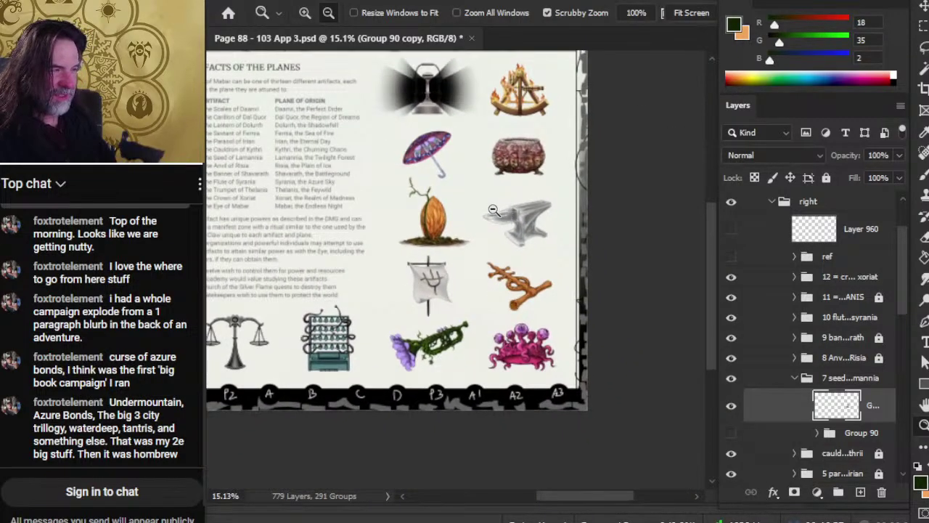
pyautogui.moveTo(483, 216); pyautogui.dragTo(437, 238)
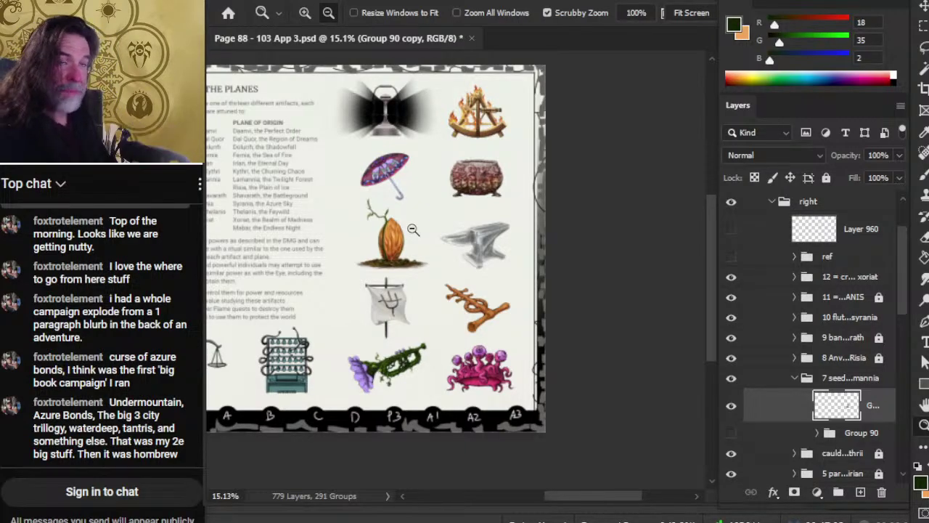
pyautogui.scroll(-1, 419, 251)
# Smudge the wrinkles in the lower middle of the seed's shell with the Smudge tool at 70% strength.
pyautogui.scroll(10, 410, 221)
pyautogui.press('r')
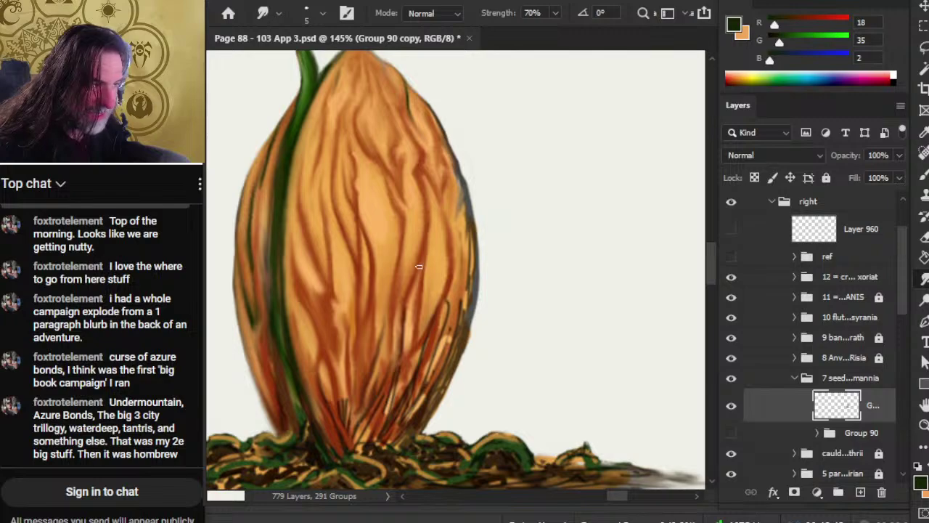
pyautogui.press('z')
pyautogui.moveTo(467, 325); pyautogui.dragTo(420, 407)
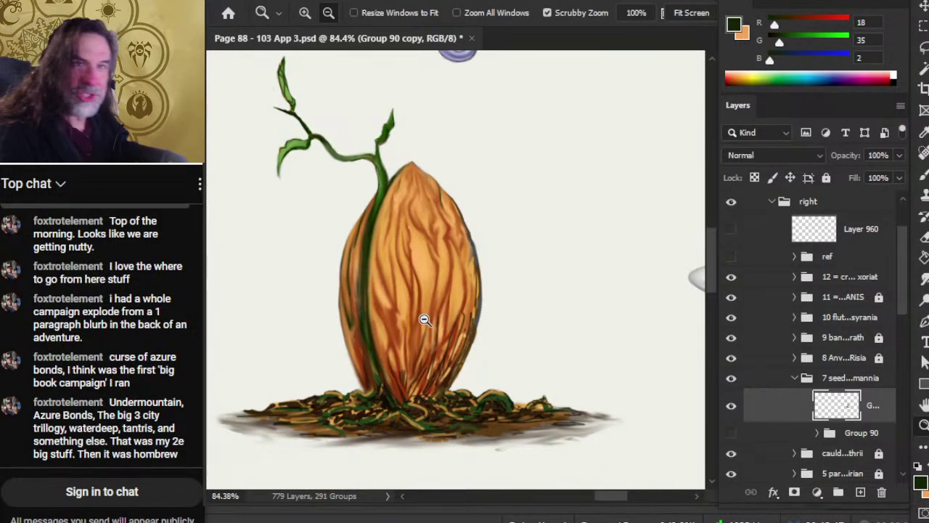
pyautogui.moveTo(480, 356); pyautogui.dragTo(501, 357)
pyautogui.press('r')
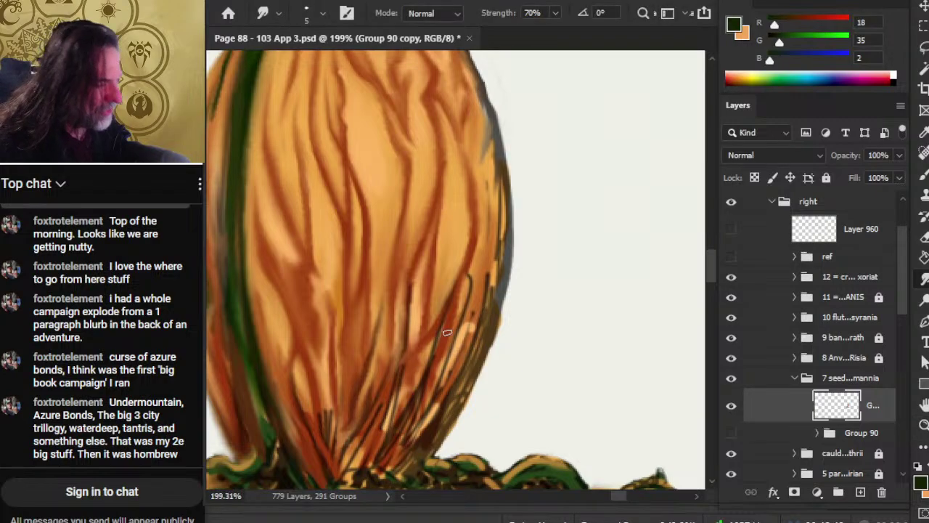
pyautogui.moveTo(429, 308)
pyautogui.mouseDown()
pyautogui.moveTo(419, 313)
pyautogui.moveTo(412, 285)
pyautogui.moveTo(410, 293)
pyautogui.moveTo(415, 263)
pyautogui.moveTo(407, 349)
pyautogui.moveTo(418, 304)
pyautogui.moveTo(413, 264)
pyautogui.moveTo(401, 310)
pyautogui.moveTo(415, 245)
pyautogui.moveTo(375, 344)
pyautogui.moveTo(379, 300)
pyautogui.moveTo(365, 365)
pyautogui.moveTo(362, 323)
pyautogui.mouseUp()
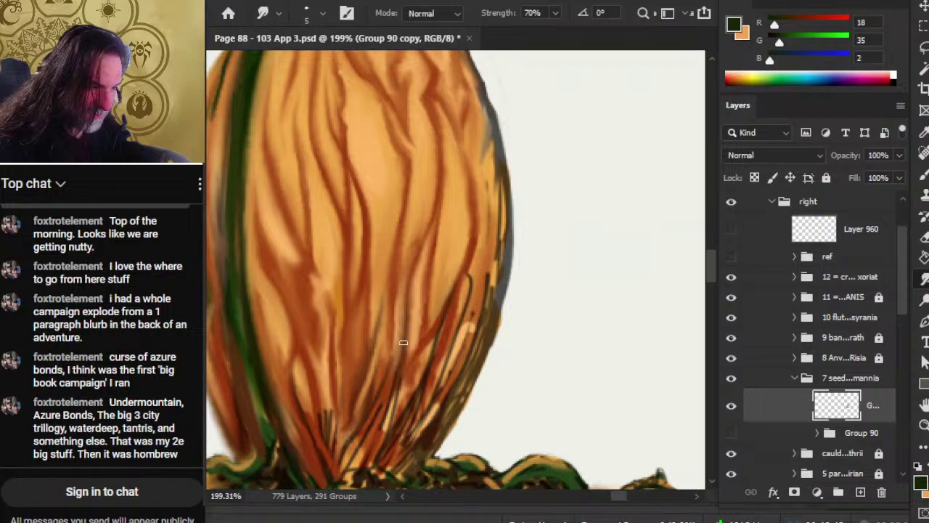
# Paint thin dark brown (R 53, G 20, B 6) fibre strokes on the seed's lower right and smudge them in.
pyautogui.press('b')
pyautogui.keyDown('alt'); pyautogui.click(435, 368); pyautogui.keyUp('alt')
pyautogui.moveTo(424, 347)
pyautogui.mouseDown()
pyautogui.moveTo(413, 326)
pyautogui.moveTo(411, 360)
pyautogui.moveTo(420, 358)
pyautogui.moveTo(398, 386)
pyautogui.mouseUp()
pyautogui.press('r')
pyautogui.press('b')
pyautogui.press('r')
pyautogui.press('b')
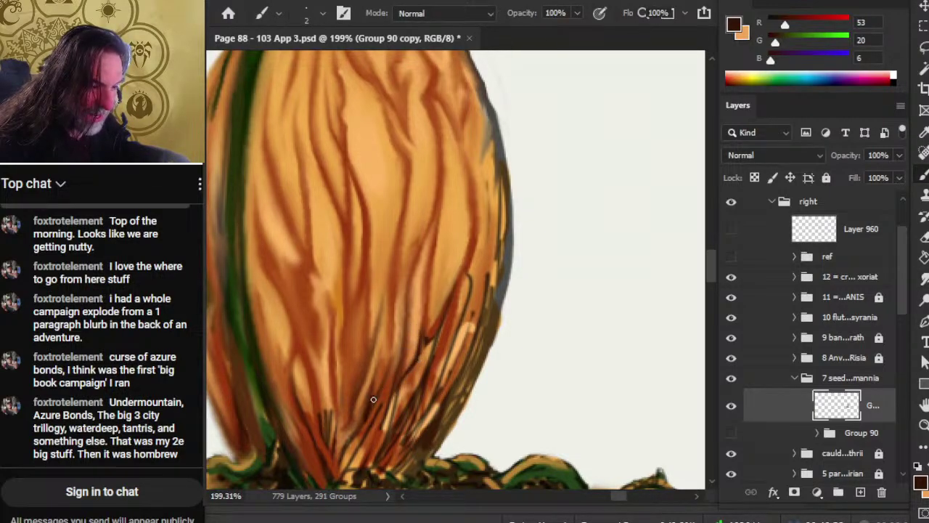
pyautogui.press('r')
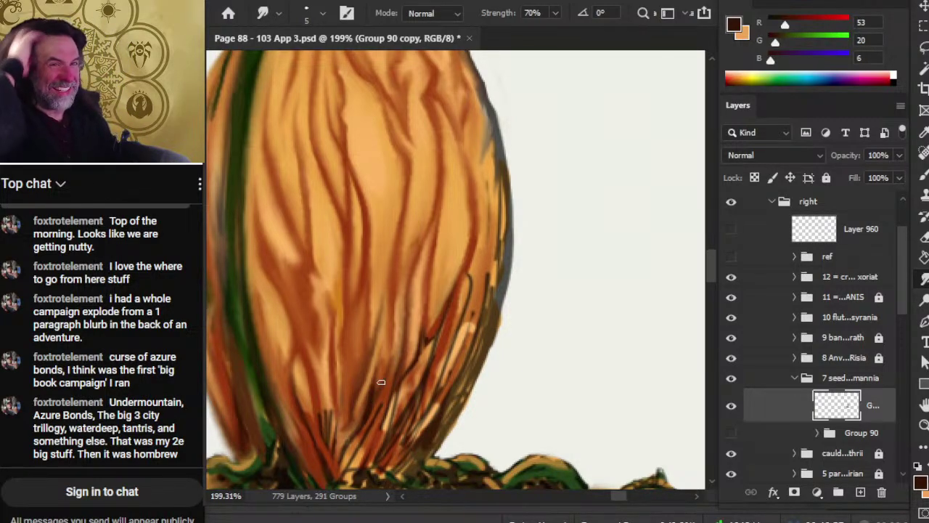
# Paint more dark brown fibre lines where the shell narrows at the seed's base, smudging between strokes.
pyautogui.moveTo(289, 452)
pyautogui.mouseDown()
pyautogui.moveTo(359, 352)
pyautogui.moveTo(356, 374)
pyautogui.mouseUp()
pyautogui.press('b')
pyautogui.press('r')
pyautogui.press('b')
pyautogui.moveTo(341, 312)
pyautogui.mouseDown()
pyautogui.moveTo(358, 379)
pyautogui.moveTo(354, 339)
pyautogui.moveTo(356, 378)
pyautogui.moveTo(352, 357)
pyautogui.moveTo(335, 353)
pyautogui.mouseUp()
pyautogui.press('r')
pyautogui.press('b')
pyautogui.moveTo(353, 407)
pyautogui.mouseDown()
pyautogui.moveTo(330, 384)
pyautogui.moveTo(340, 401)
pyautogui.moveTo(307, 382)
pyautogui.moveTo(298, 389)
pyautogui.moveTo(302, 352)
pyautogui.moveTo(302, 391)
pyautogui.mouseUp()
pyautogui.press('r')
pyautogui.press('b')
pyautogui.press('r')
pyautogui.press('b')
# Touch up the root beside the vine's base with a sampled tan (R 176, G 129, B 51) and smudge it.
pyautogui.keyDown('alt'); pyautogui.click(265, 392); pyautogui.keyUp('alt')
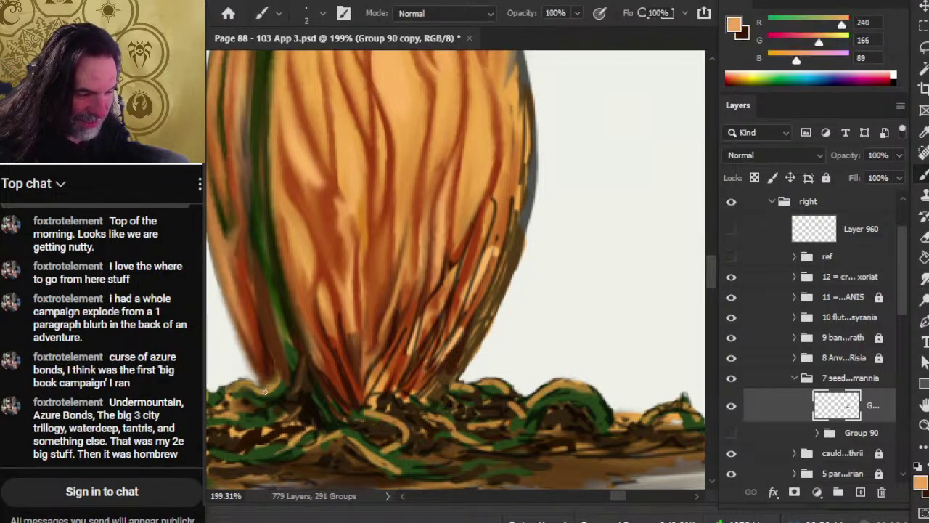
pyautogui.keyDown('alt'); pyautogui.click(275, 381); pyautogui.keyUp('alt')
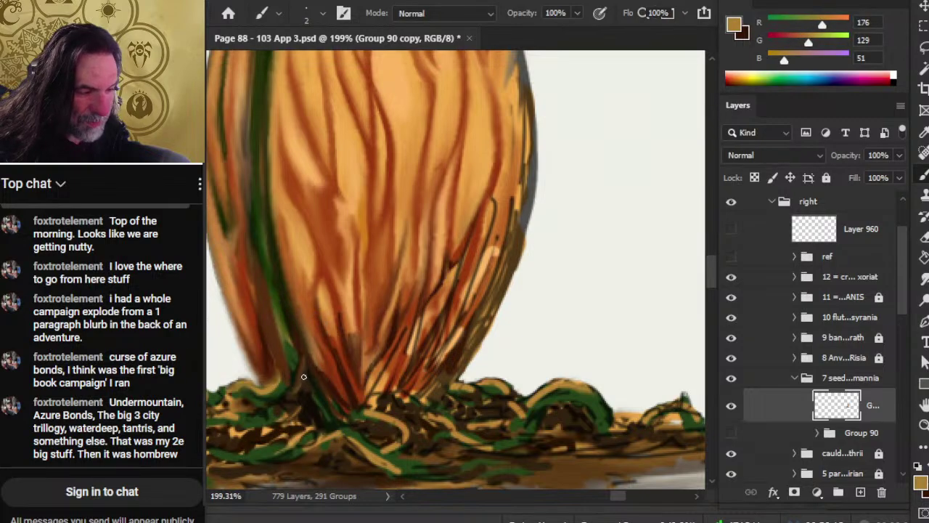
pyautogui.press('r')
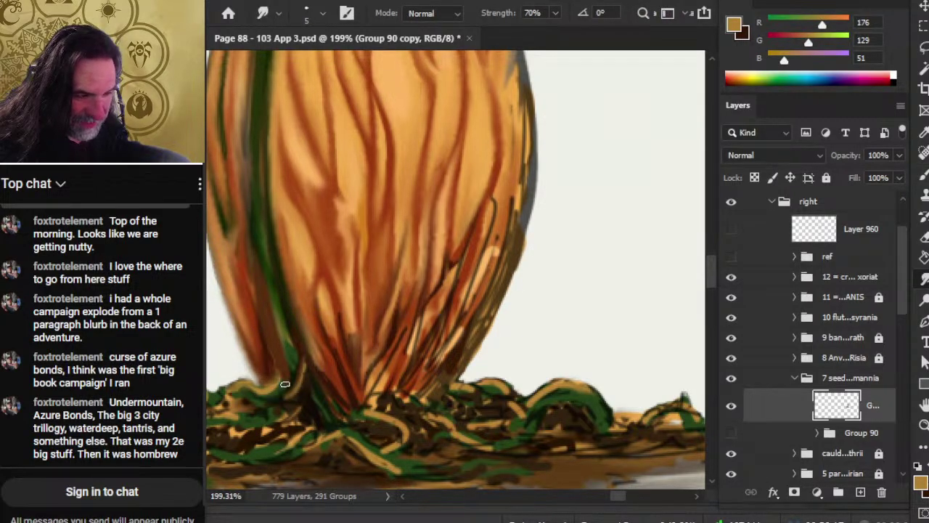
# Shade the shell beside the vine's base in dark brown (R 57, G 24, B 7) and blend it toward the roots.
pyautogui.press('b')
pyautogui.keyDown('alt'); pyautogui.click(299, 344); pyautogui.keyUp('alt')
pyautogui.moveTo(304, 336); pyautogui.dragTo(299, 356)
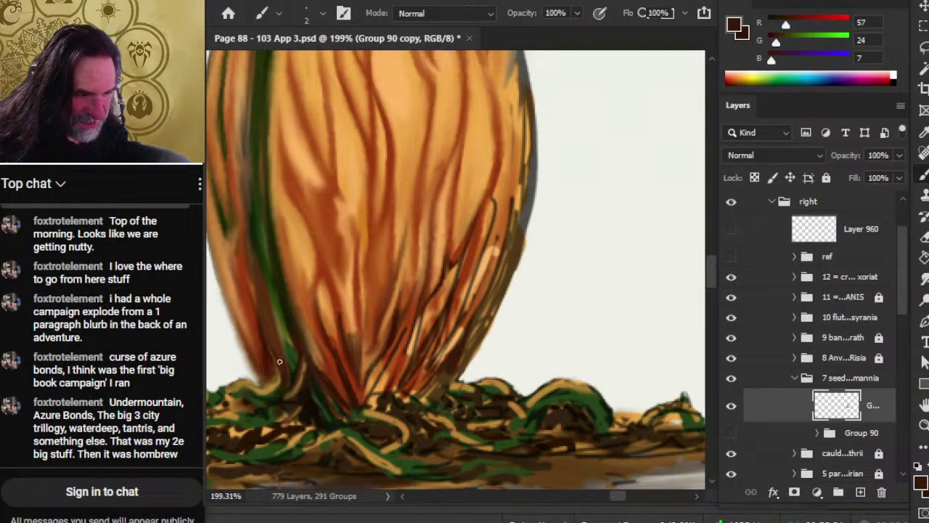
pyautogui.press('r')
pyautogui.moveTo(268, 376)
pyautogui.mouseDown()
pyautogui.moveTo(239, 341)
pyautogui.moveTo(250, 373)
pyautogui.mouseUp()
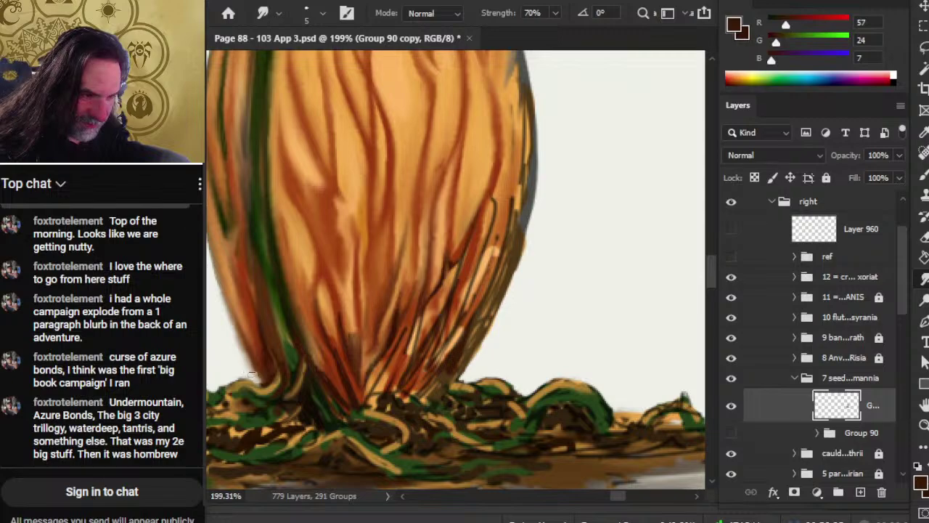
# Clean up the seed's left outer edge with the Eraser and smudge its outline smooth.
pyautogui.press('e')
pyautogui.moveTo(230, 335)
pyautogui.mouseDown()
pyautogui.moveTo(263, 372)
pyautogui.moveTo(226, 302)
pyautogui.moveTo(290, 392)
pyautogui.moveTo(257, 302)
pyautogui.moveTo(272, 356)
pyautogui.moveTo(273, 336)
pyautogui.moveTo(280, 355)
pyautogui.moveTo(258, 260)
pyautogui.moveTo(265, 322)
pyautogui.moveTo(252, 260)
pyautogui.moveTo(283, 375)
pyautogui.moveTo(271, 319)
pyautogui.moveTo(300, 404)
pyautogui.moveTo(256, 249)
pyautogui.moveTo(253, 270)
pyautogui.moveTo(248, 219)
pyautogui.mouseUp()
pyautogui.press('r')
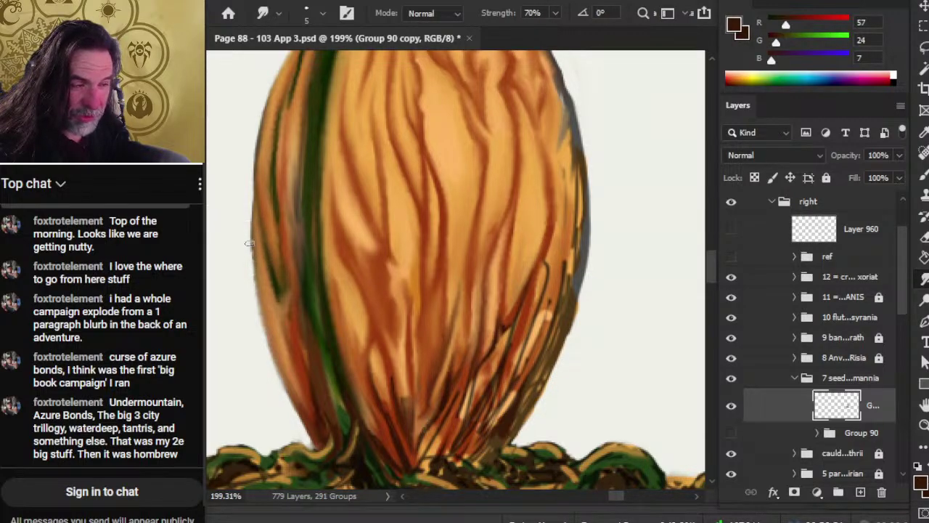
pyautogui.press('e')
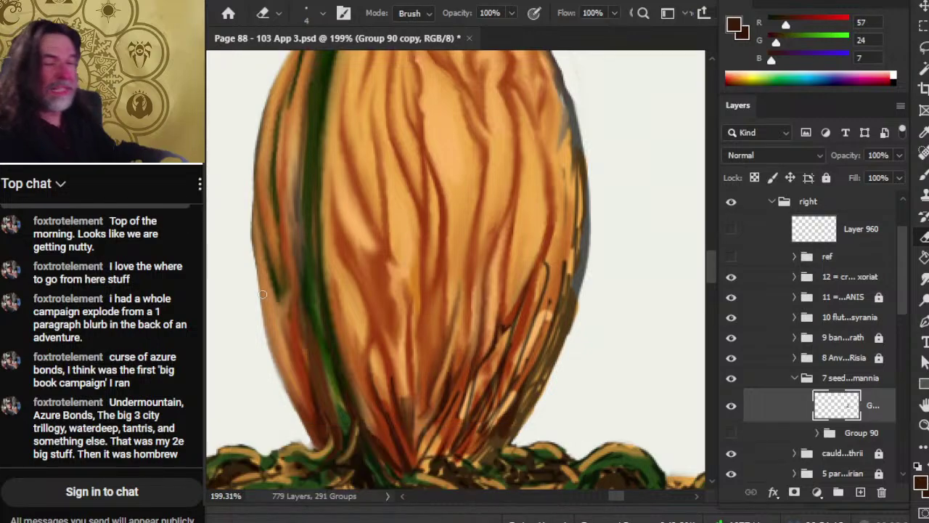
# Redefine the dark olive groove on the shell left of the vine with a sampled colour and smudge it in.
pyautogui.press('b')
pyautogui.keyDown('alt'); pyautogui.click(280, 276); pyautogui.keyUp('alt')
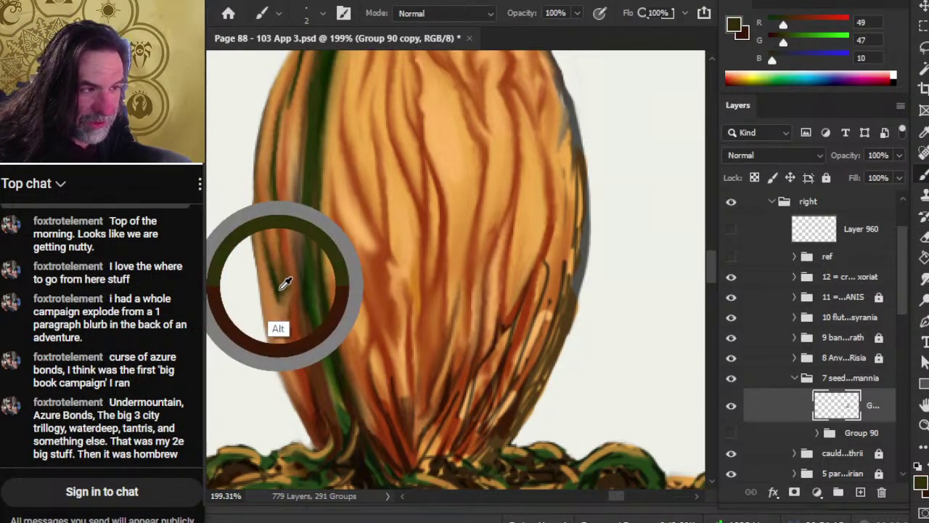
pyautogui.moveTo(283, 281); pyautogui.dragTo(278, 280)
pyautogui.moveTo(282, 229)
pyautogui.mouseDown()
pyautogui.moveTo(288, 271)
pyautogui.moveTo(289, 232)
pyautogui.moveTo(276, 318)
pyautogui.moveTo(286, 294)
pyautogui.mouseUp()
pyautogui.press('r')
pyautogui.press('b')
# Darken the vine's left edge along the middle of the seed with dark green (R 23, G 36, B 3) and smudge it.
pyautogui.moveTo(302, 205); pyautogui.dragTo(296, 154)
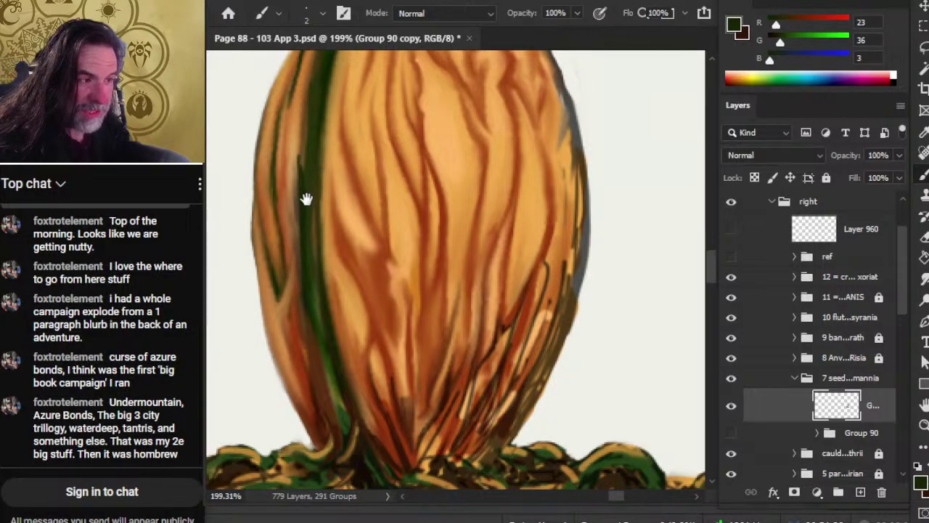
pyautogui.hotkey('ctrl', 'z')
pyautogui.moveTo(310, 221); pyautogui.dragTo(304, 257)
pyautogui.moveTo(309, 190)
pyautogui.mouseDown()
pyautogui.moveTo(300, 264)
pyautogui.moveTo(317, 155)
pyautogui.moveTo(302, 261)
pyautogui.mouseUp()
pyautogui.press('r')
pyautogui.press('b')
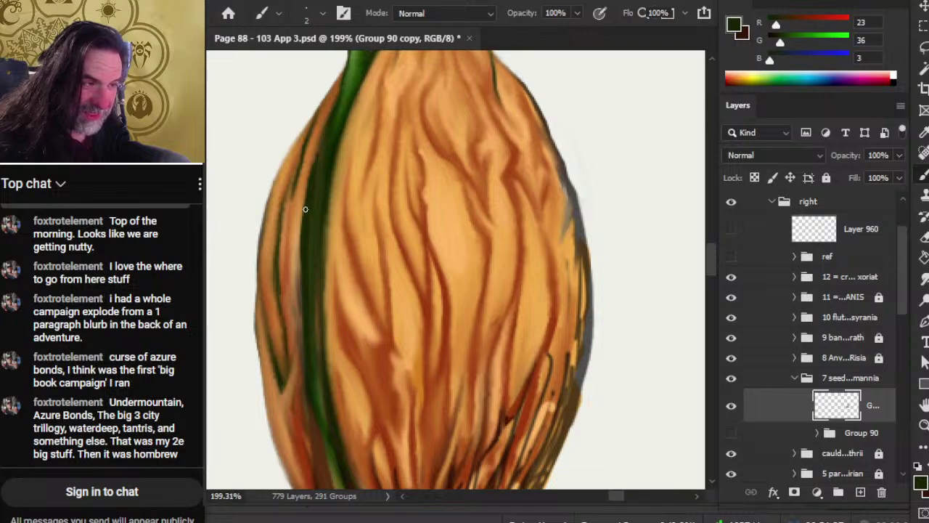
# Smudge and erase the outer edge where the vine meets the seed's upper left shoulder.
pyautogui.scroll(3, 324, 322)
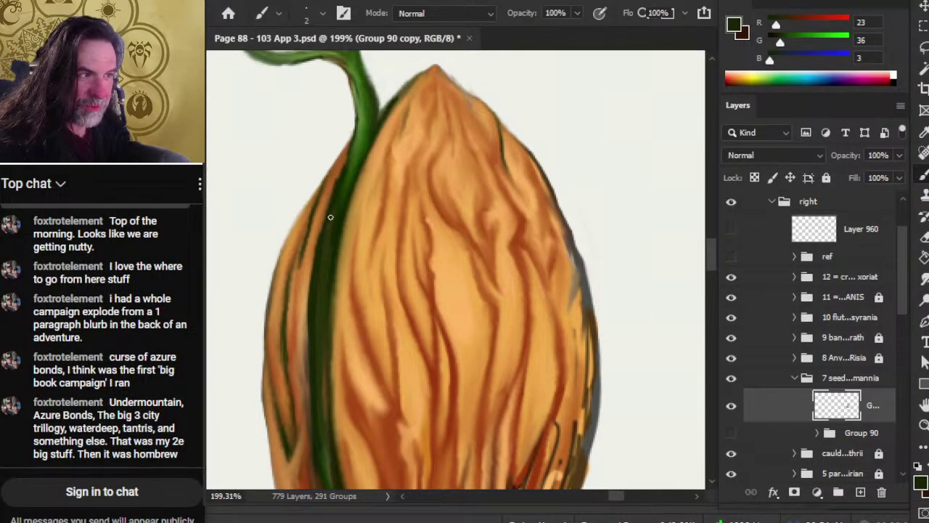
pyautogui.press('r')
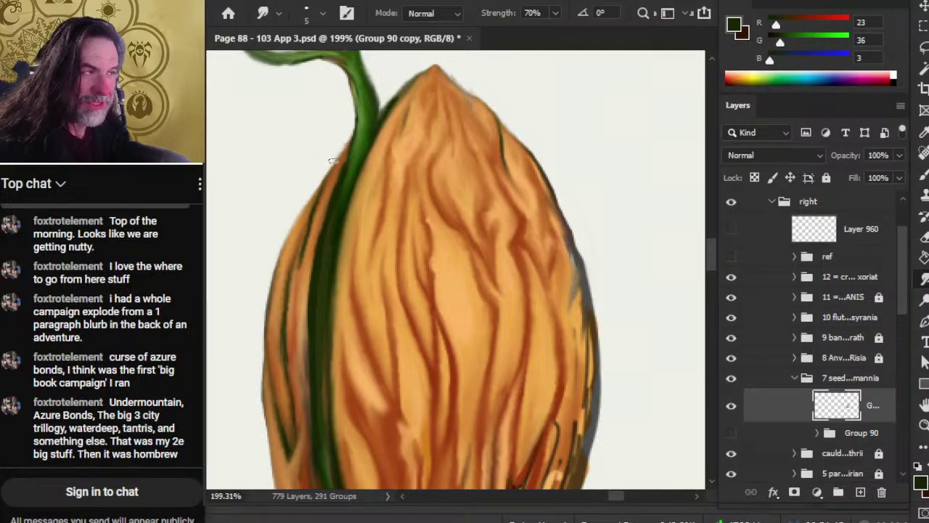
pyautogui.press('e')
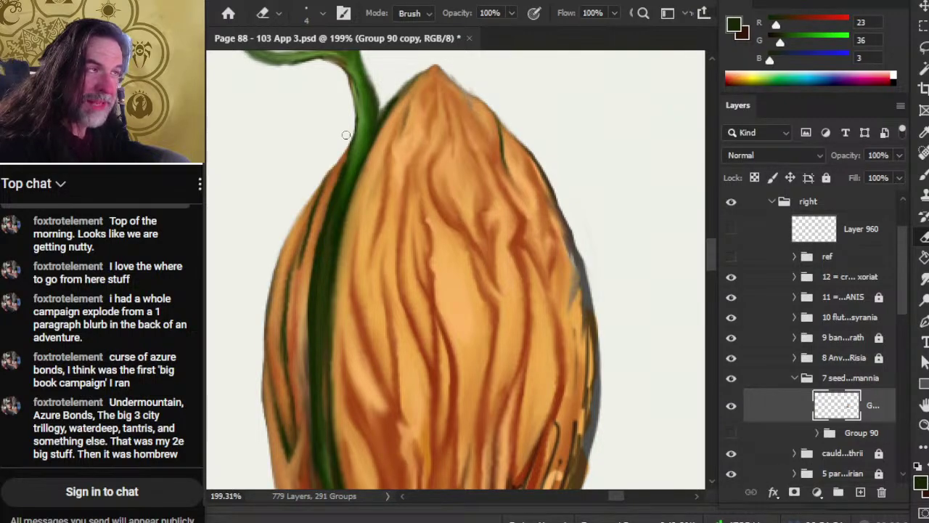
# Clean the notch between the vine and the seed's tip with a size 2 eraser and smudge its dark edge.
pyautogui.moveTo(399, 218); pyautogui.dragTo(374, 320)
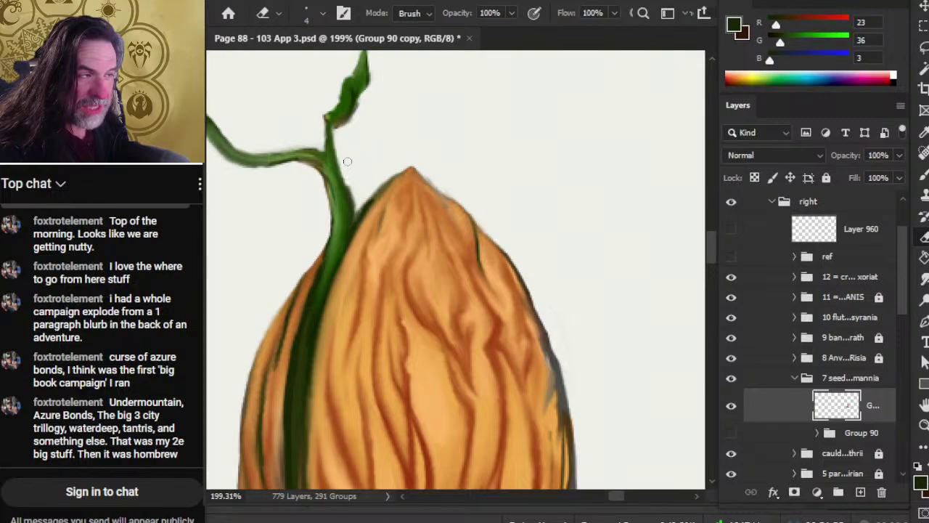
pyautogui.press('[')
pyautogui.press('[')
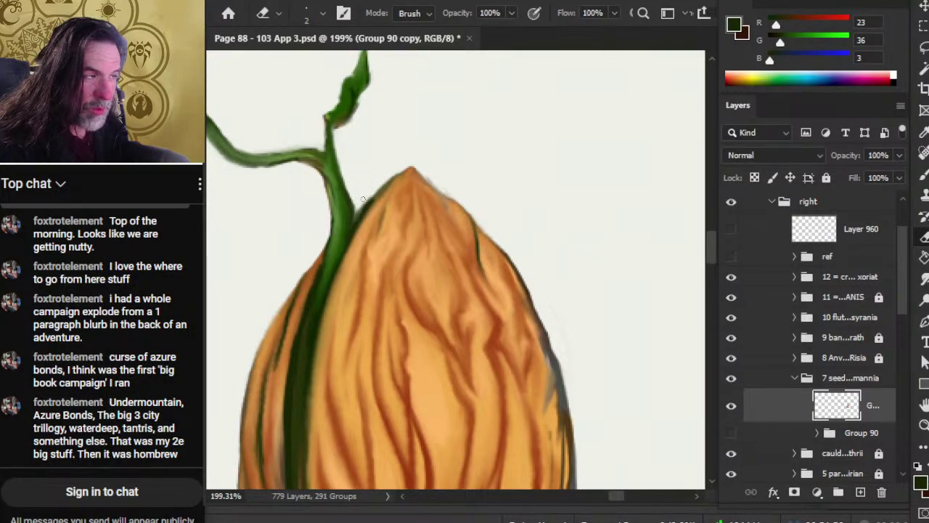
pyautogui.press('r')
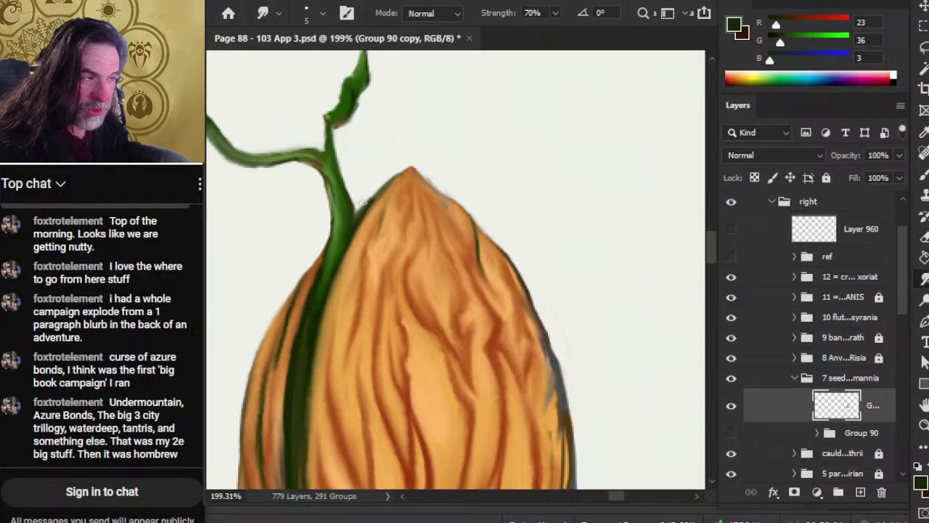
pyautogui.moveTo(352, 194)
pyautogui.mouseDown()
pyautogui.moveTo(352, 222)
pyautogui.moveTo(334, 235)
pyautogui.moveTo(347, 217)
pyautogui.moveTo(349, 234)
pyautogui.mouseUp()
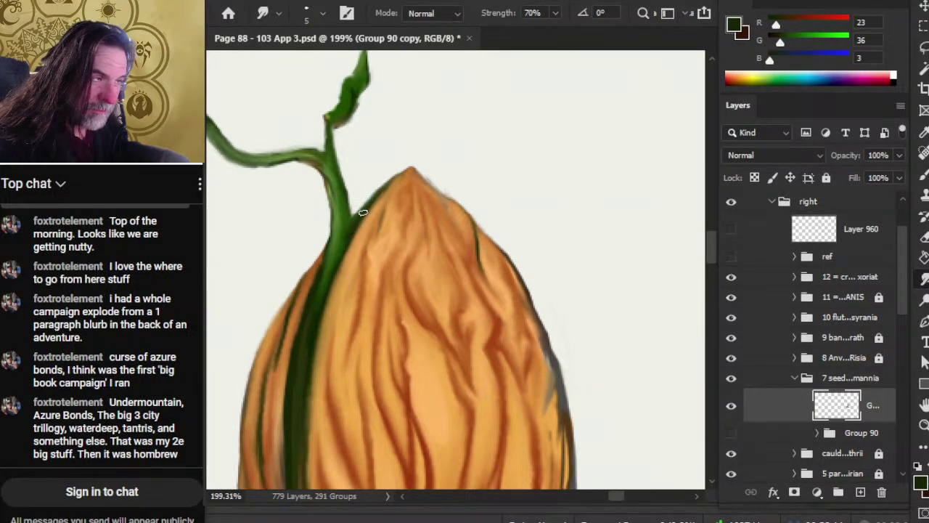
# Paint an orange-brown (R 181, G 105, B 42) rim along the seed's edge between vine and tip and blend it.
pyautogui.press('b')
pyautogui.keyDown('alt'); pyautogui.click(310, 278); pyautogui.keyUp('alt')
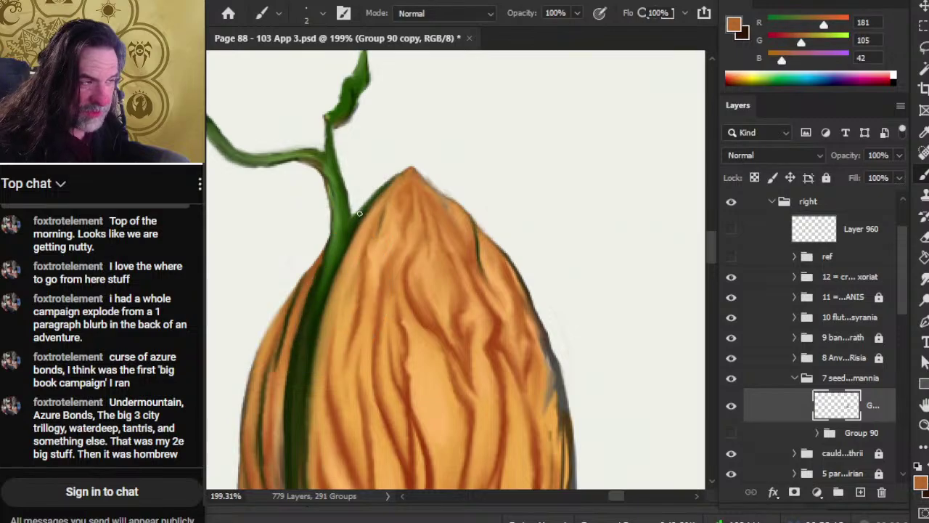
pyautogui.moveTo(357, 210); pyautogui.dragTo(379, 187)
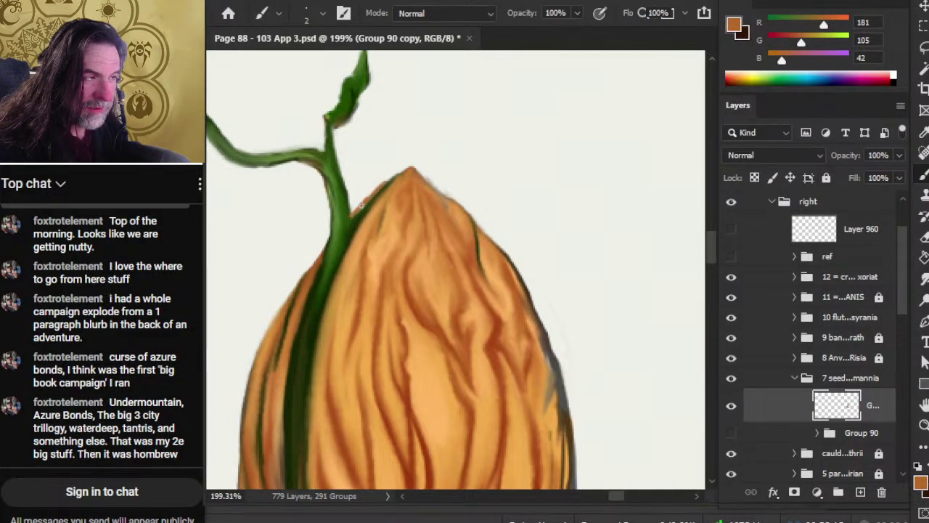
pyautogui.press('r')
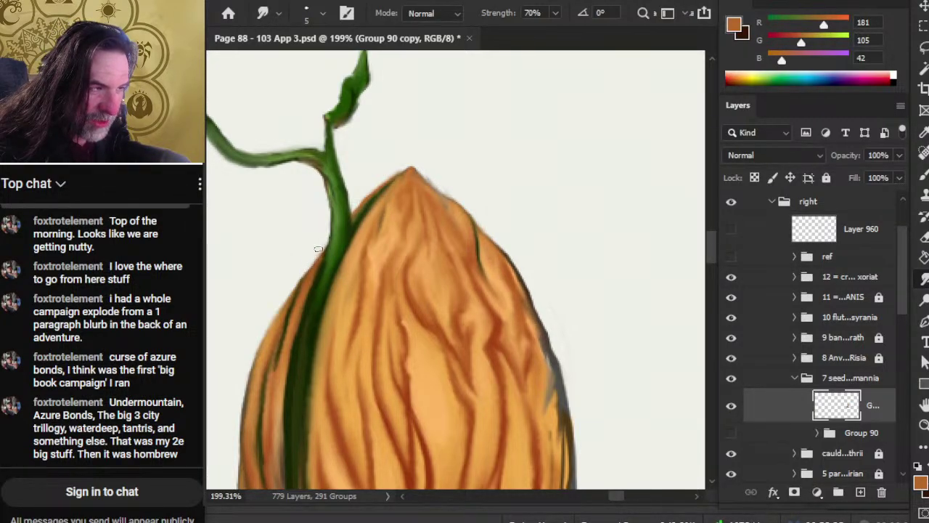
pyautogui.press('b')
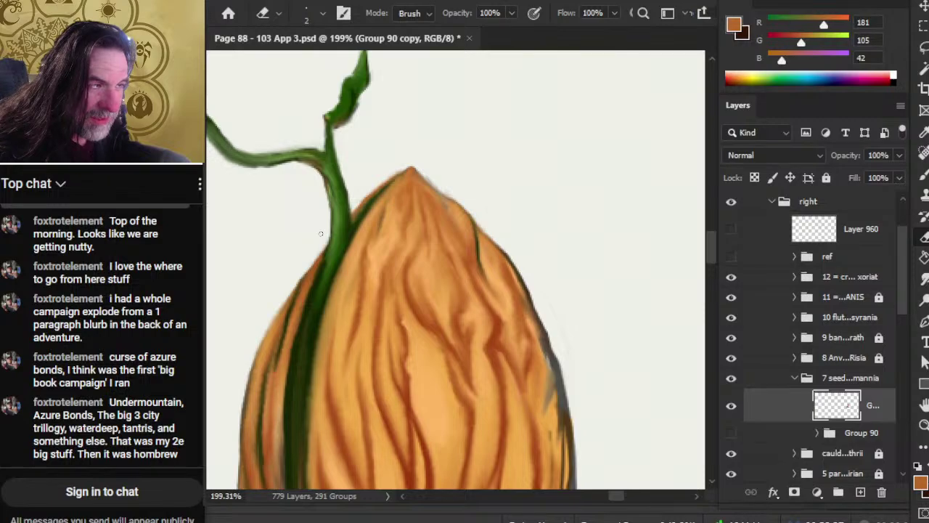
# Smooth the upper edge of the vine's side branch and trim the stem below the small leaf with the Eraser.
pyautogui.press('r')
pyautogui.moveTo(248, 163); pyautogui.dragTo(280, 157)
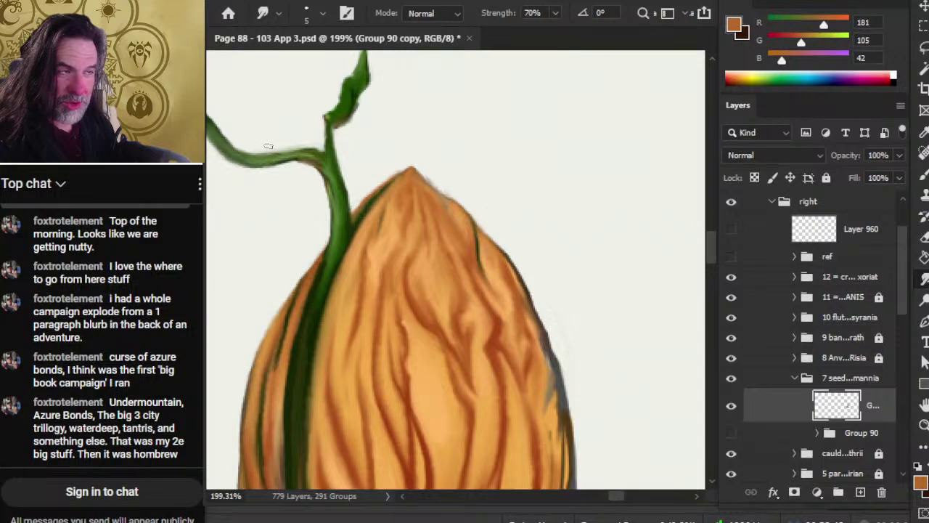
pyautogui.press('e')
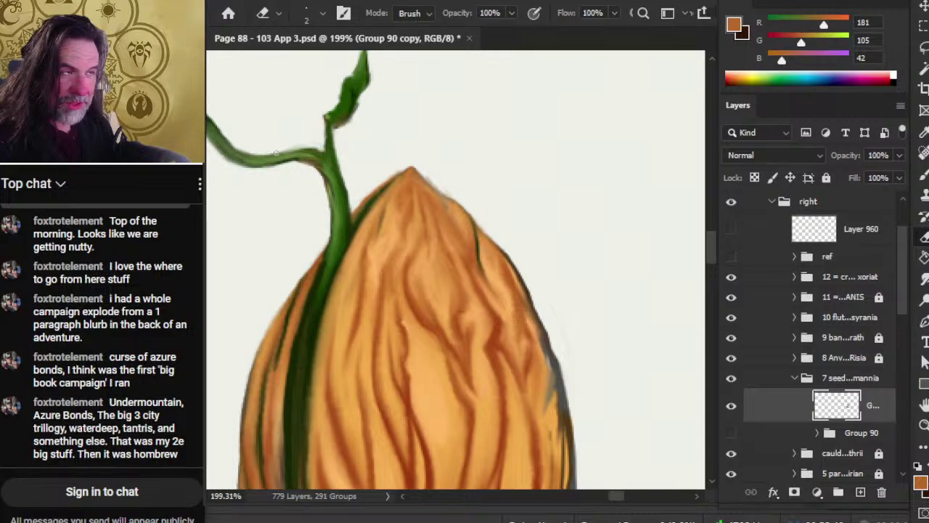
pyautogui.moveTo(306, 146); pyautogui.dragTo(310, 148)
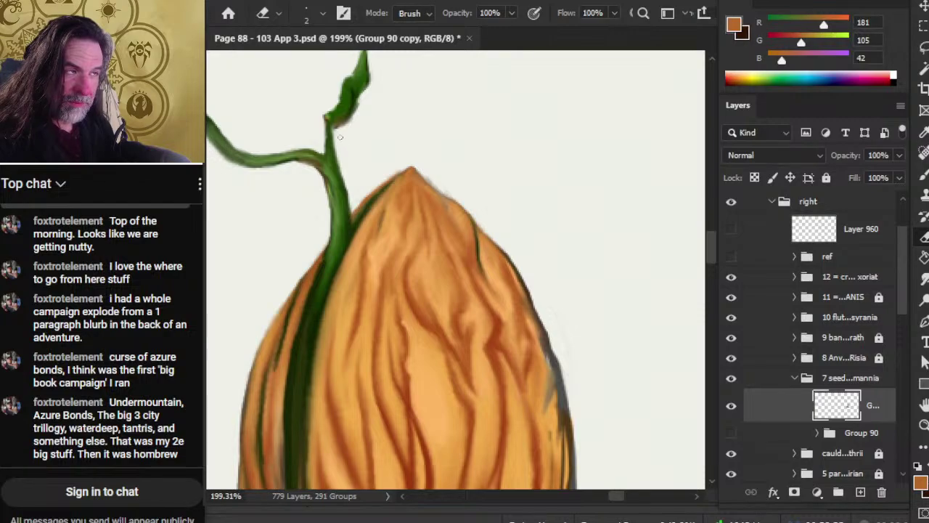
pyautogui.moveTo(336, 133); pyautogui.dragTo(338, 156)
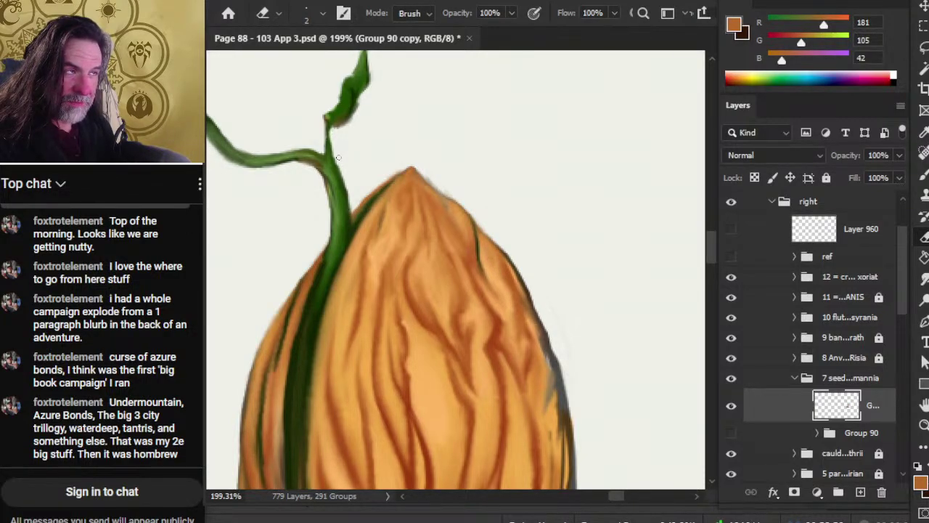
# Trim the paint around the stem below the small leaf and smudge the seed's edge just right of its tip.
pyautogui.moveTo(337, 157); pyautogui.dragTo(337, 159)
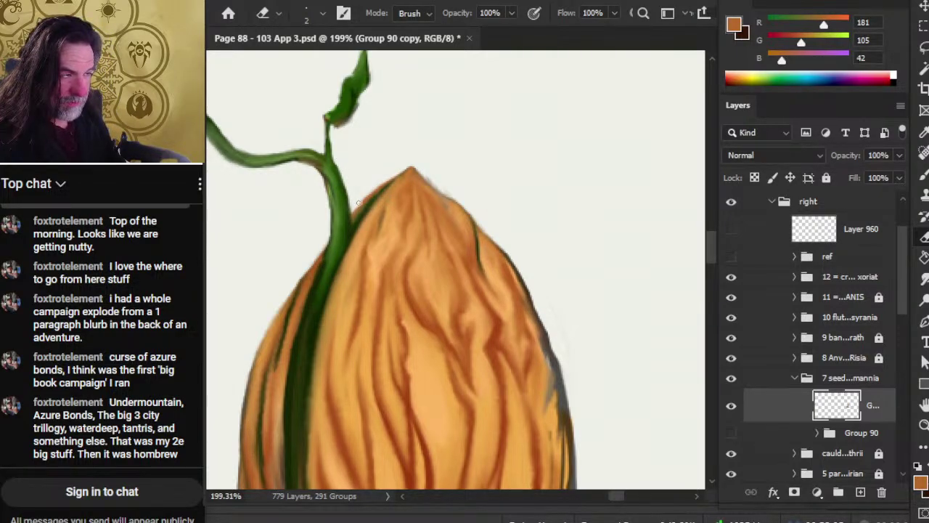
pyautogui.press('z')
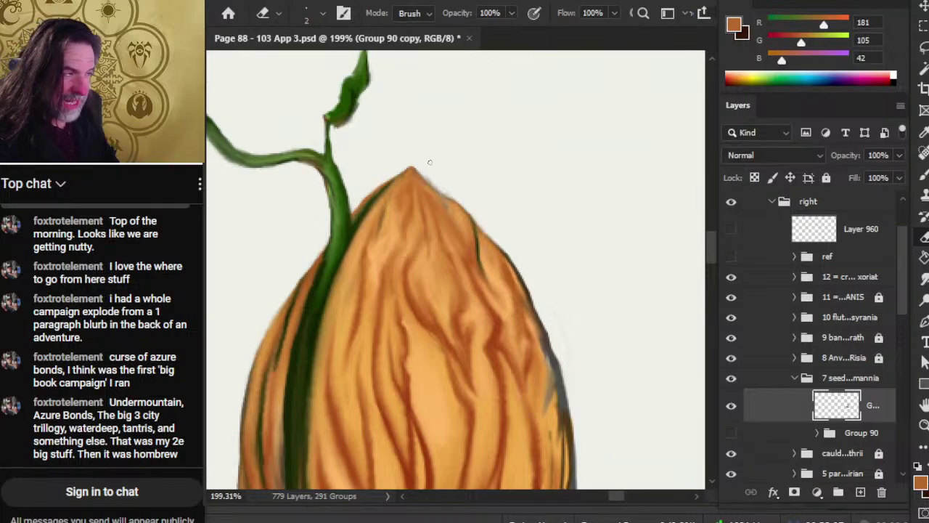
pyautogui.press('r')
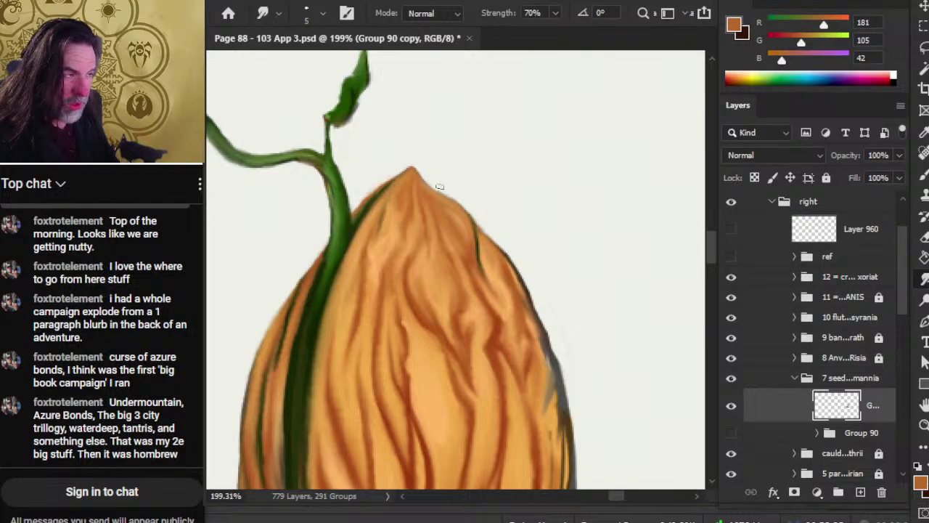
pyautogui.press('e')
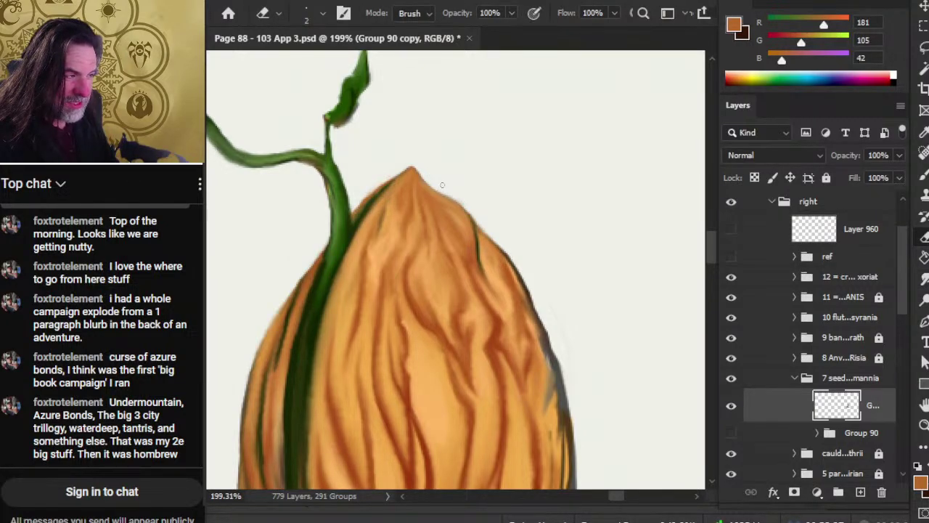
# Smooth the seed's upper right edge and soften the dark green line beside it with the Smudge tool and Eraser.
pyautogui.press('z')
pyautogui.moveTo(468, 260)
pyautogui.mouseDown()
pyautogui.moveTo(400, 259)
pyautogui.moveTo(394, 274)
pyautogui.mouseUp()
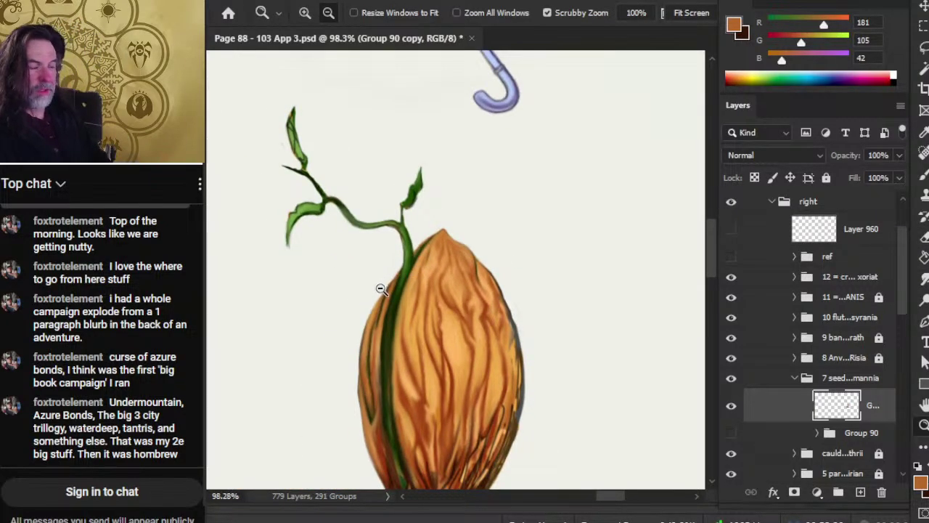
pyautogui.moveTo(505, 251); pyautogui.dragTo(566, 255)
pyautogui.press('r')
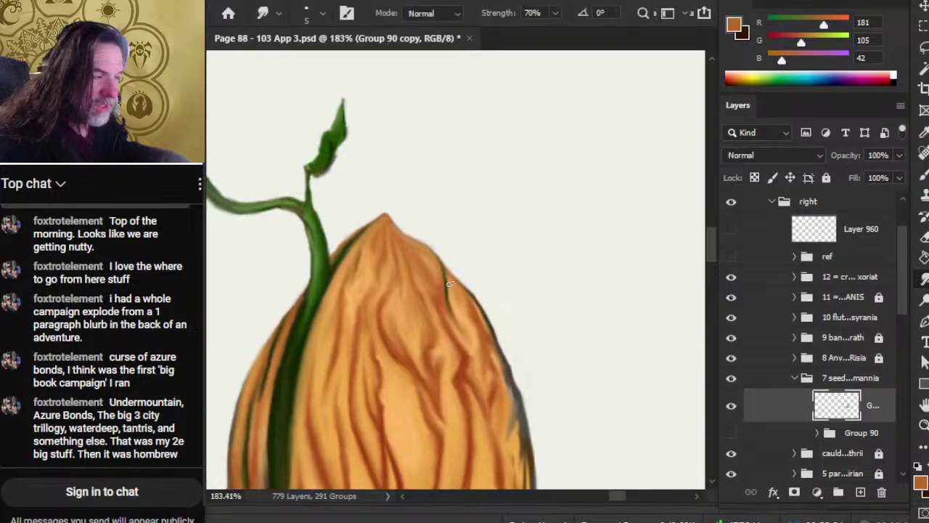
pyautogui.moveTo(450, 305)
pyautogui.mouseDown()
pyautogui.moveTo(455, 322)
pyautogui.moveTo(448, 289)
pyautogui.moveTo(474, 300)
pyautogui.moveTo(465, 297)
pyautogui.moveTo(484, 319)
pyautogui.moveTo(468, 294)
pyautogui.mouseUp()
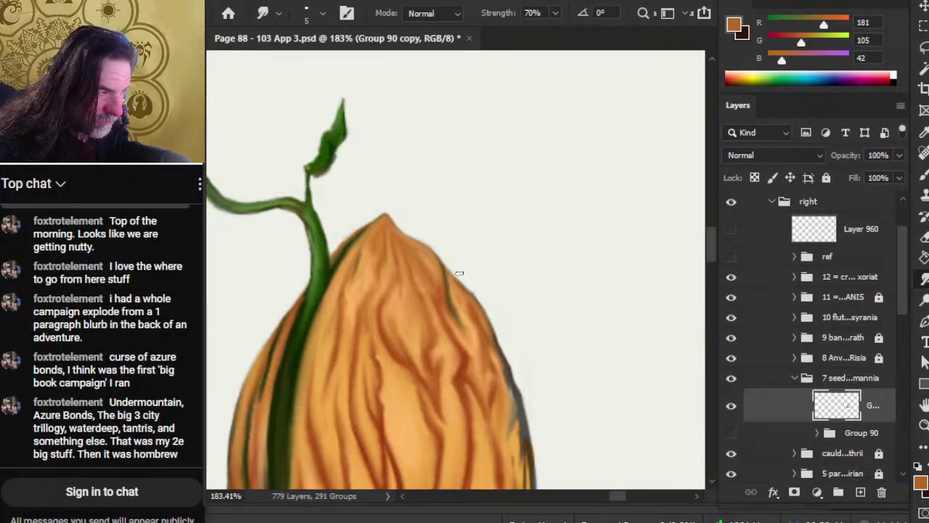
pyautogui.press('e')
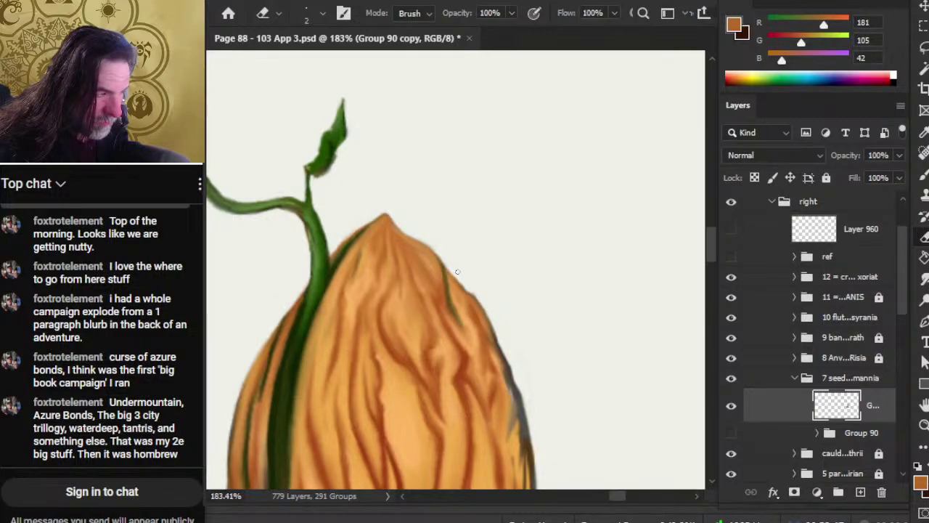
pyautogui.press('r')
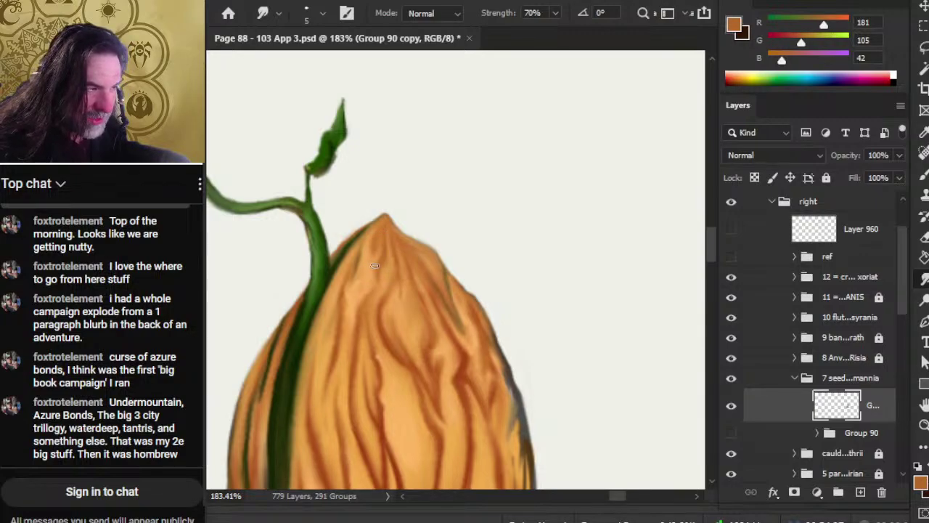
# Check the blank area right of the seed for stray paint with the Magic Wand, clear the selection and ready a size 4 eraser.
pyautogui.scroll(-3, 375, 265)
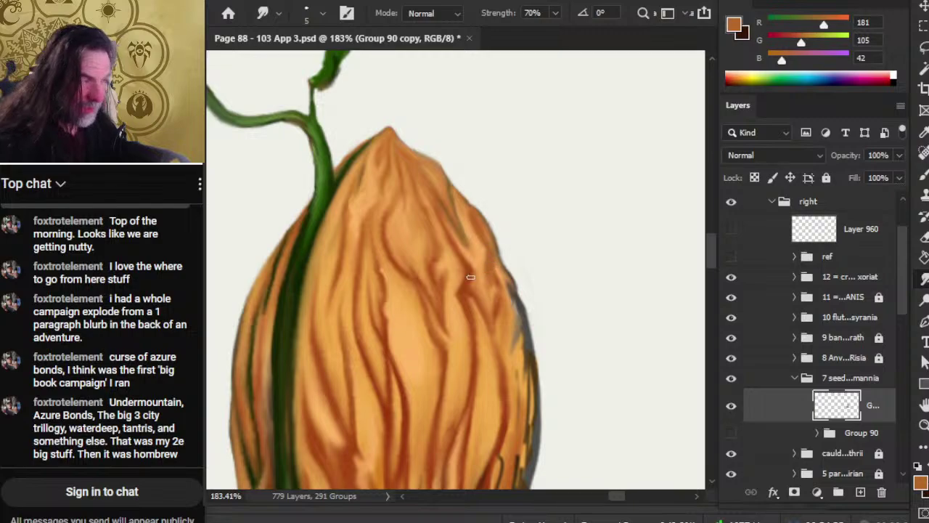
pyautogui.press('e')
pyautogui.press('w')
pyautogui.click(504, 187)
pyautogui.press('l')
pyautogui.hotkey('ctrl', 'd')
pyautogui.press('e')
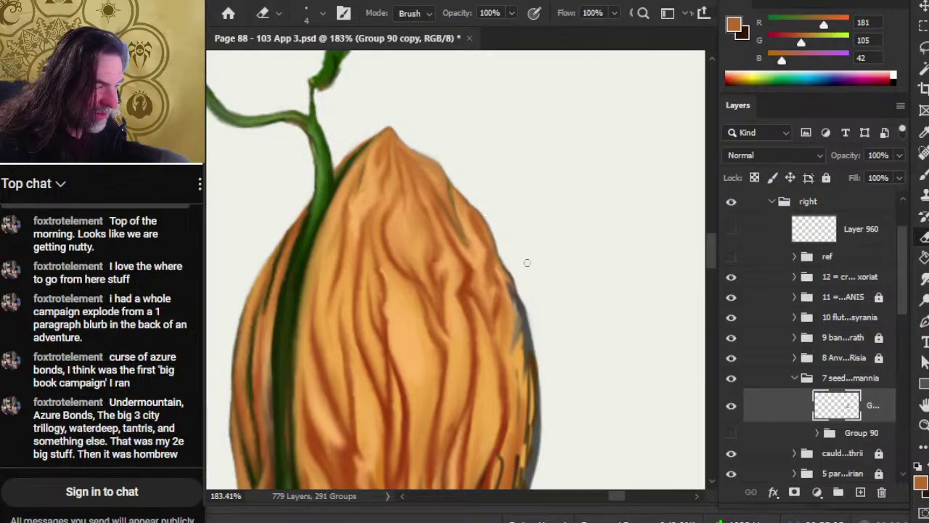
pyautogui.press('w')
pyautogui.click(552, 261)
pyautogui.hotkey('ctrl', 'd')
pyautogui.press('e')
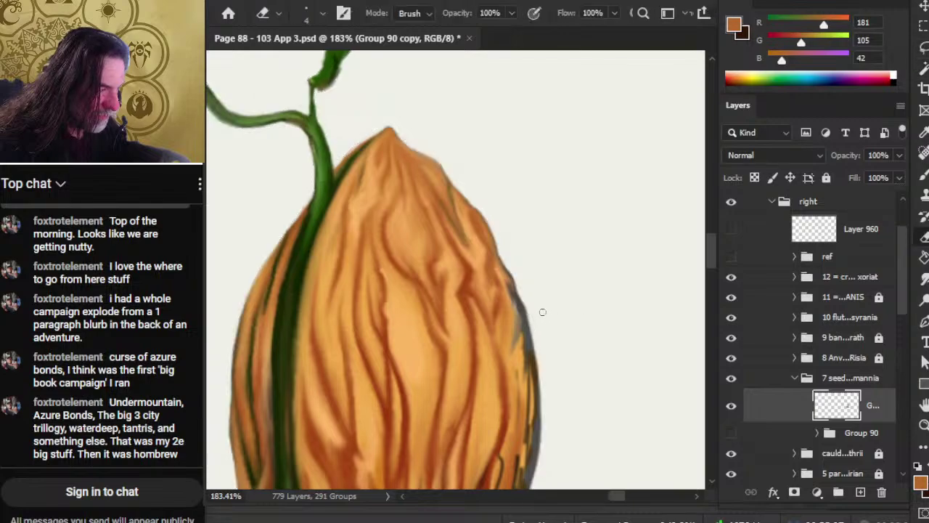
# Trim the grey outline along the seed's right edge with a size 4 eraser and smudge it into the shell.
pyautogui.press('r')
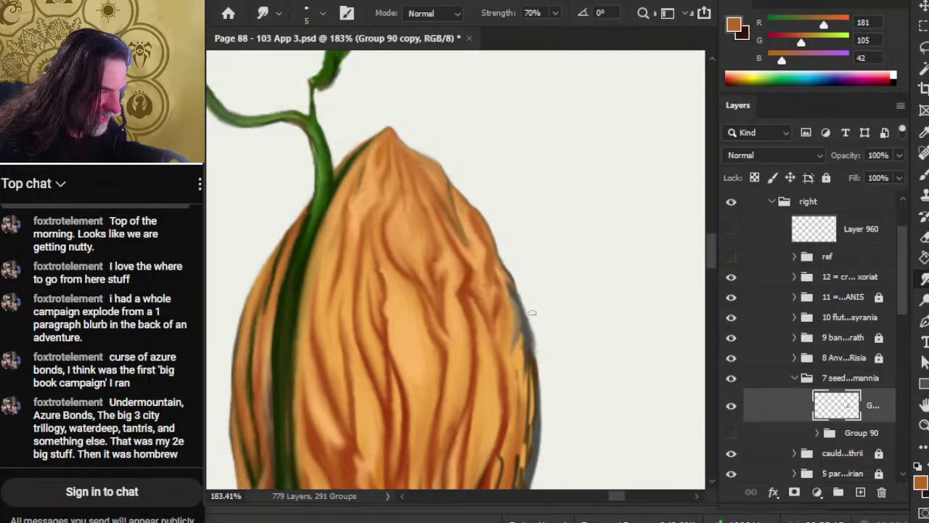
pyautogui.press('e')
pyautogui.moveTo(521, 291)
pyautogui.mouseDown()
pyautogui.moveTo(532, 332)
pyautogui.moveTo(533, 325)
pyautogui.mouseUp()
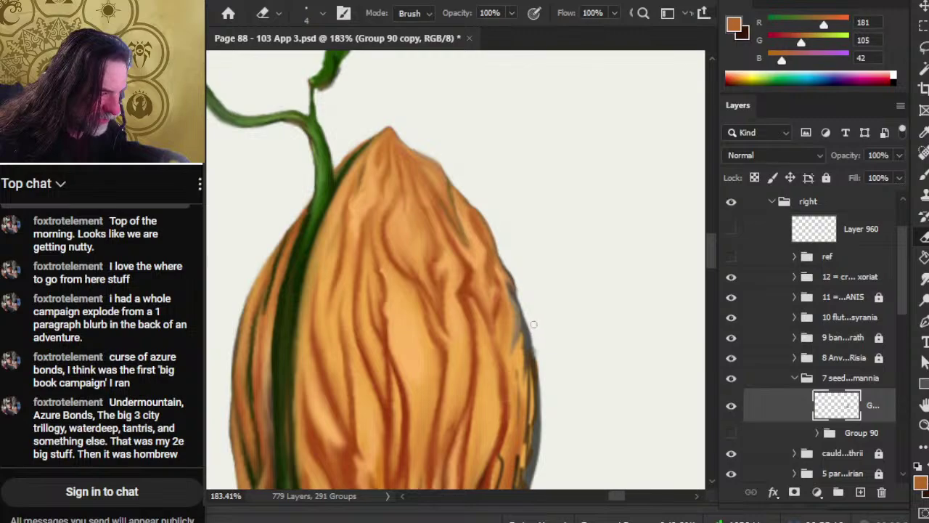
pyautogui.press('r')
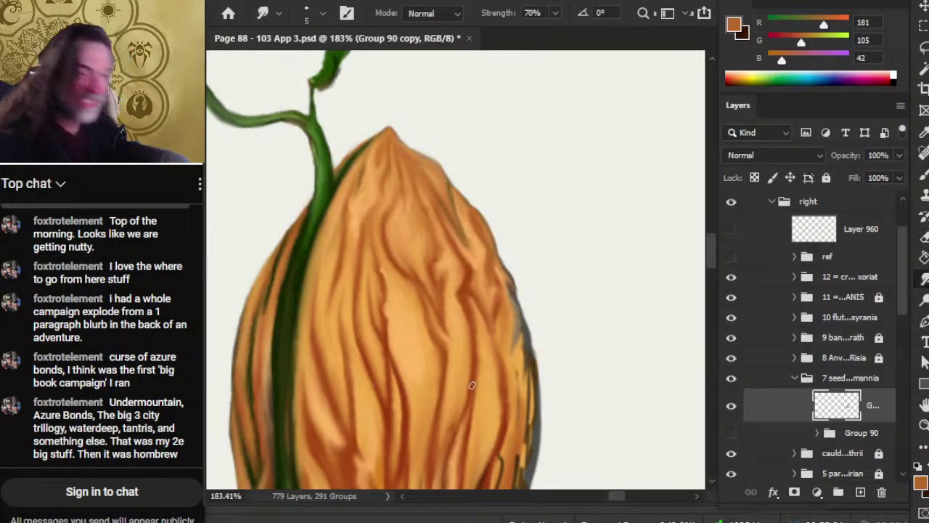
pyautogui.moveTo(526, 339); pyautogui.dragTo(494, 290)
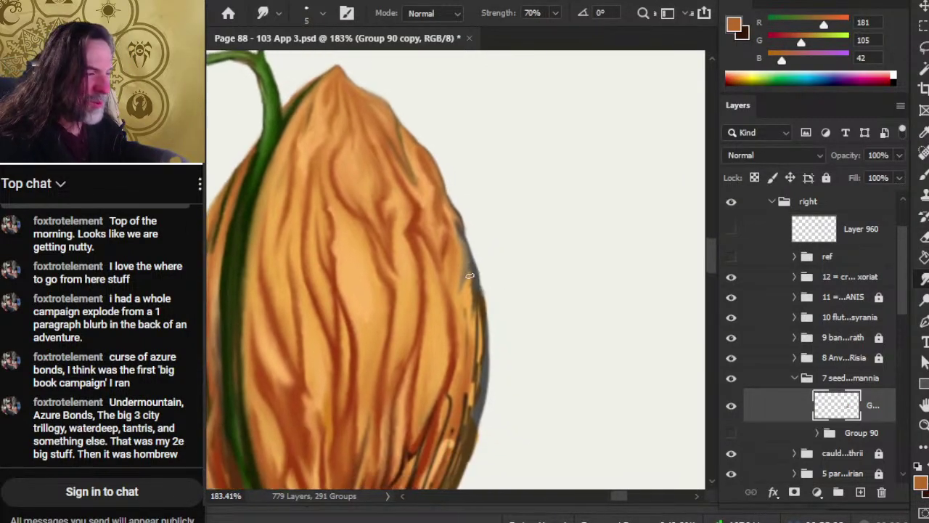
pyautogui.moveTo(483, 325); pyautogui.dragTo(482, 318)
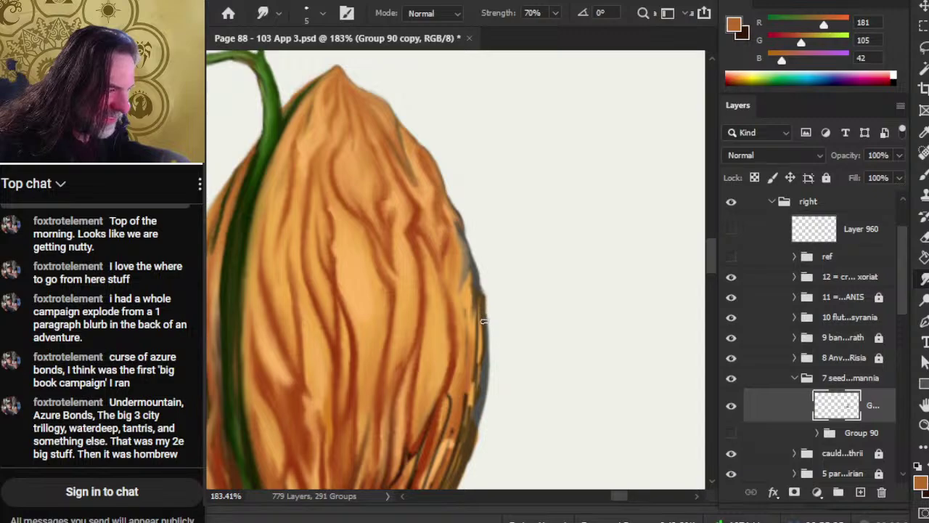
pyautogui.press('e')
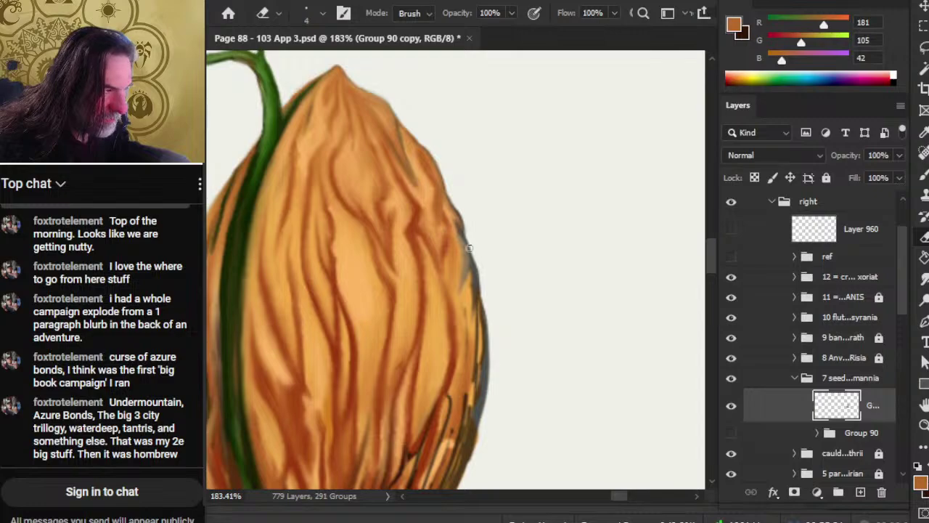
pyautogui.press('r')
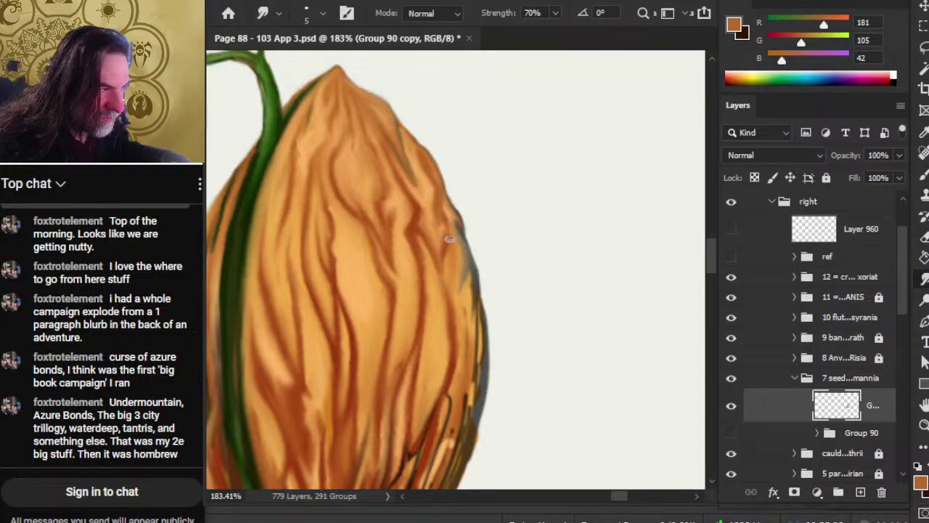
# Sample reddish brown (R 169, G 74, B 23) for the creases at the shell's upper right and smudge the central wrinkles smooth.
pyautogui.press('b')
pyautogui.keyDown('alt'); pyautogui.click(421, 283); pyautogui.keyUp('alt')
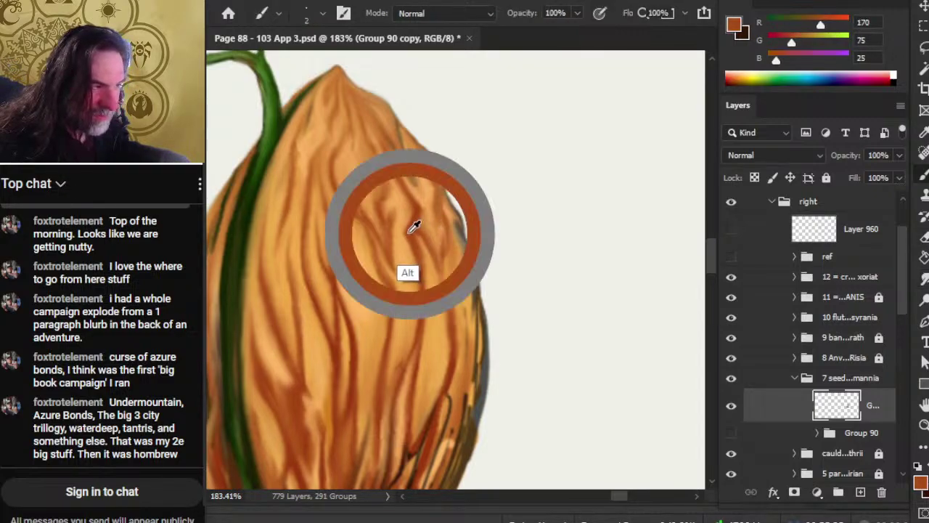
pyautogui.press('r')
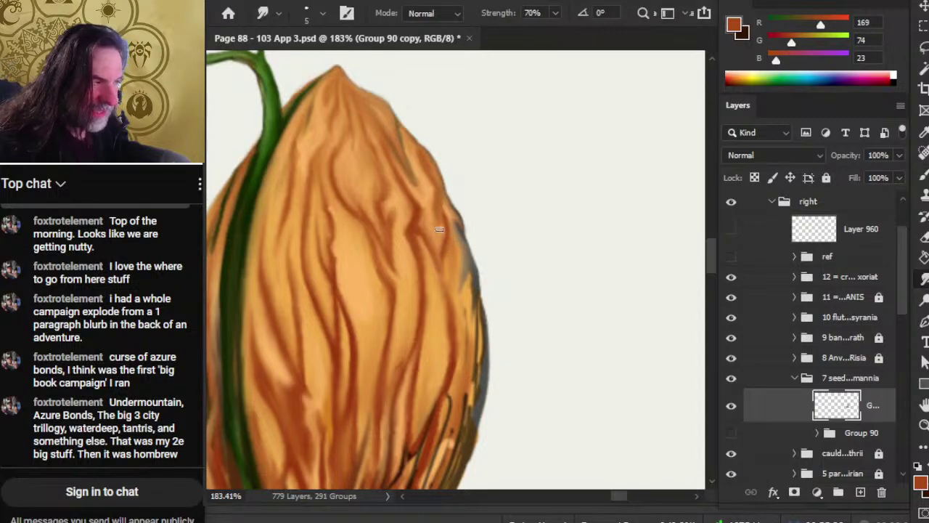
pyautogui.moveTo(444, 219)
pyautogui.mouseDown()
pyautogui.moveTo(442, 207)
pyautogui.moveTo(444, 221)
pyautogui.mouseUp()
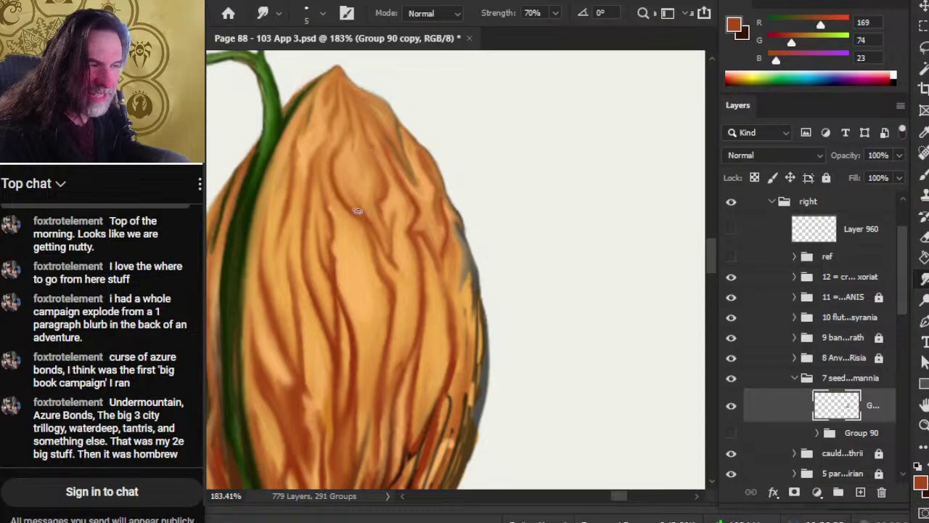
pyautogui.moveTo(413, 276); pyautogui.dragTo(431, 193)
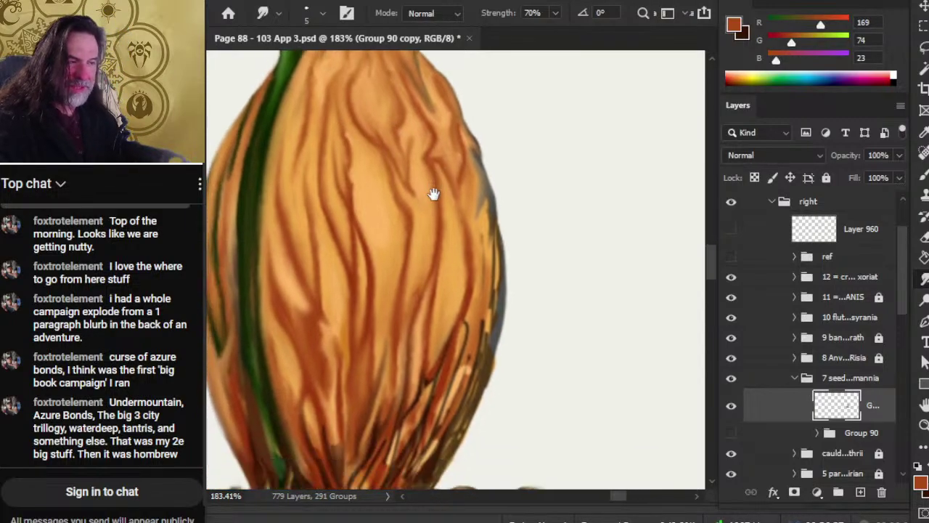
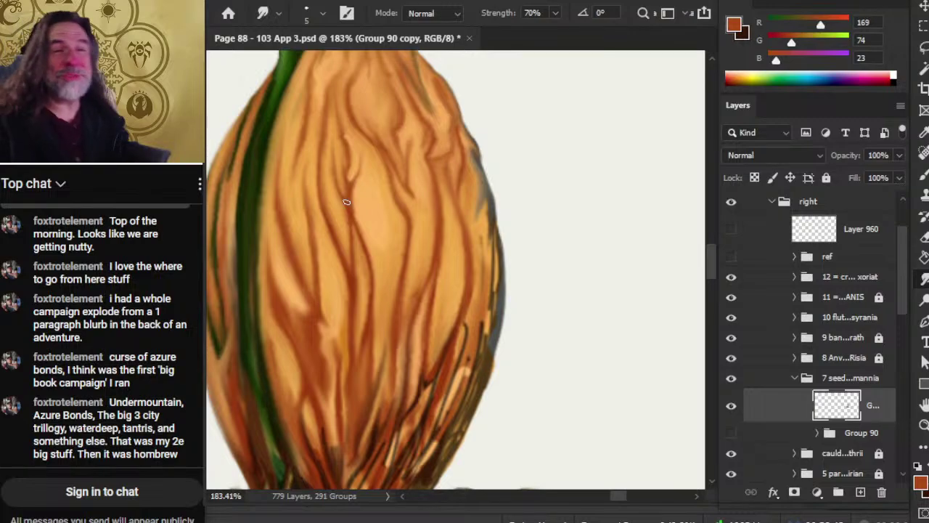
pyautogui.moveTo(370, 222); pyautogui.dragTo(372, 249)
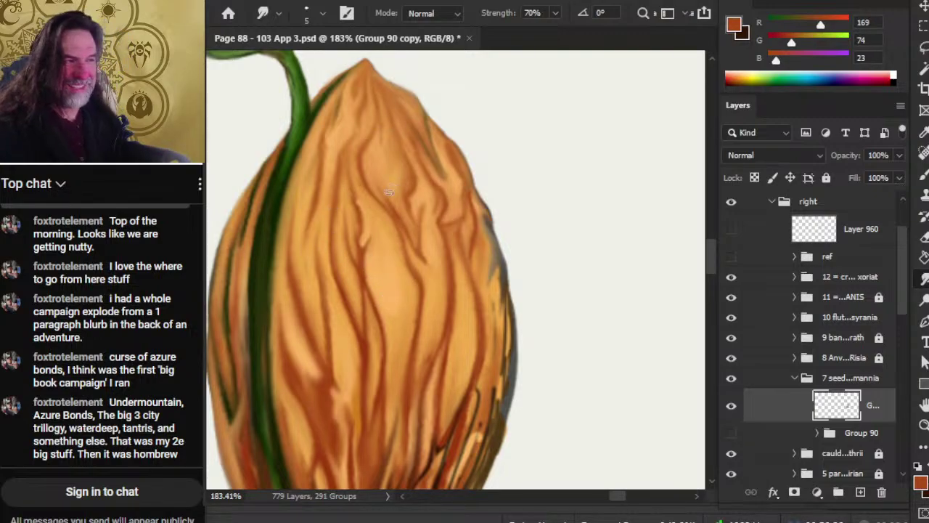
# Paint a dark brown (R 62, G 23, B 6) shadow along the left side of the vine's lower half and blend it.
pyautogui.moveTo(436, 317); pyautogui.dragTo(498, 213)
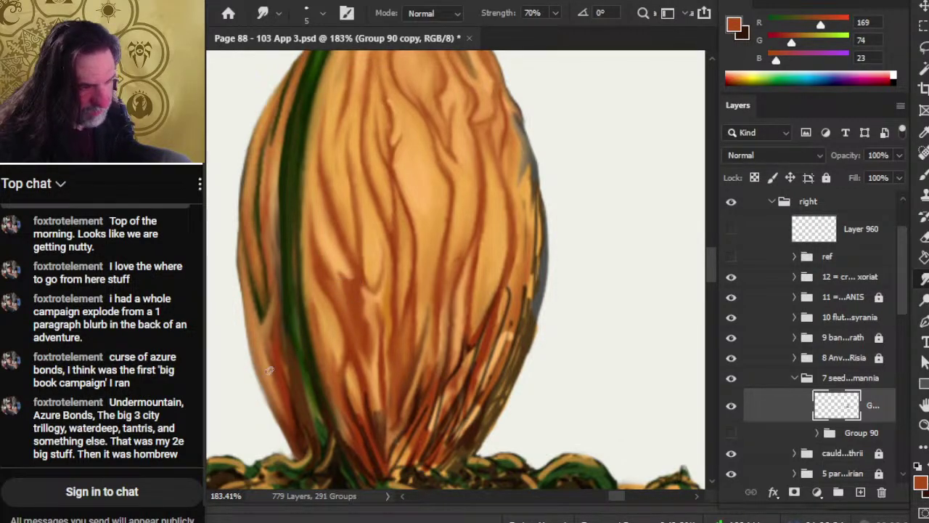
pyautogui.press('b')
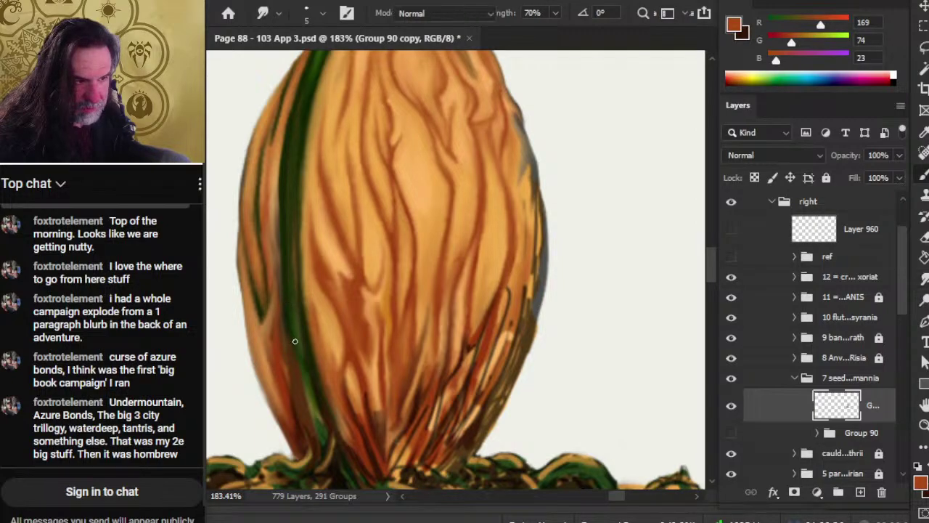
pyautogui.keyDown('alt'); pyautogui.click(290, 299); pyautogui.keyUp('alt')
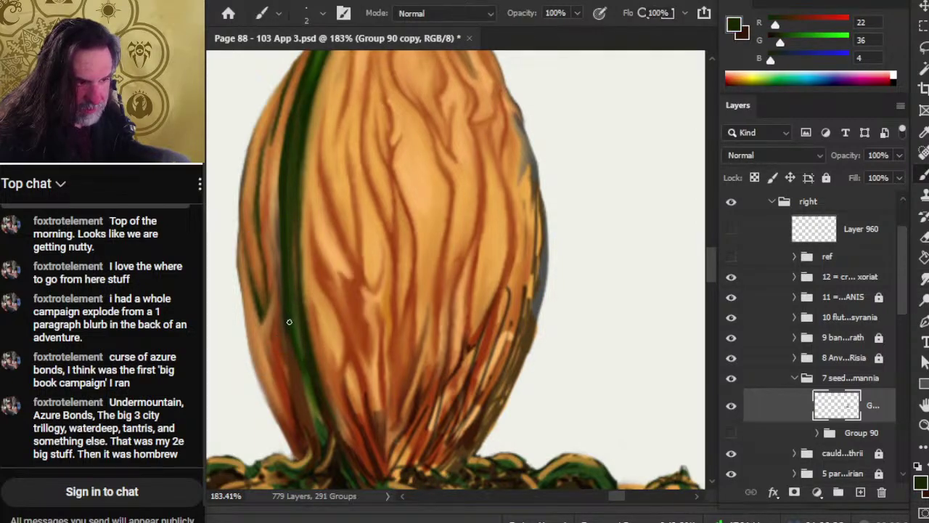
pyautogui.keyDown('alt'); pyautogui.click(309, 428); pyautogui.keyUp('alt')
pyautogui.moveTo(309, 428); pyautogui.dragTo(307, 429)
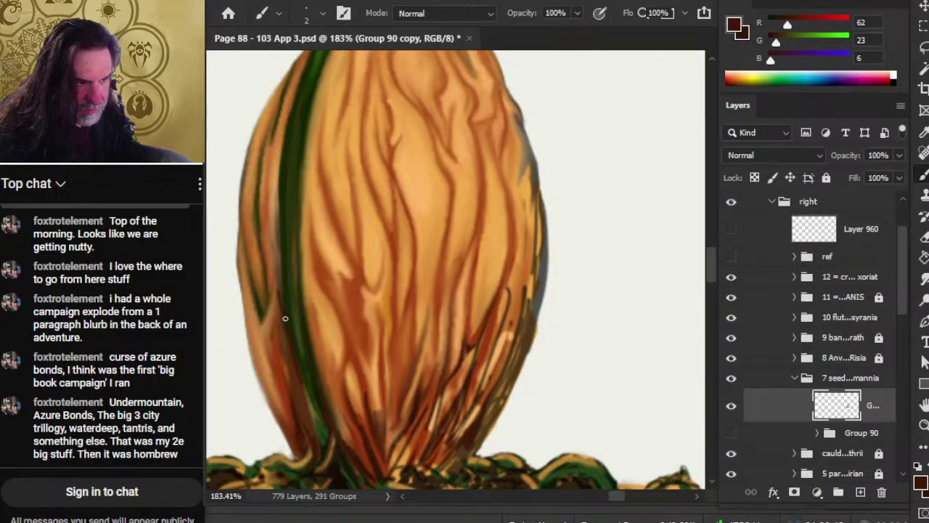
pyautogui.press('r')
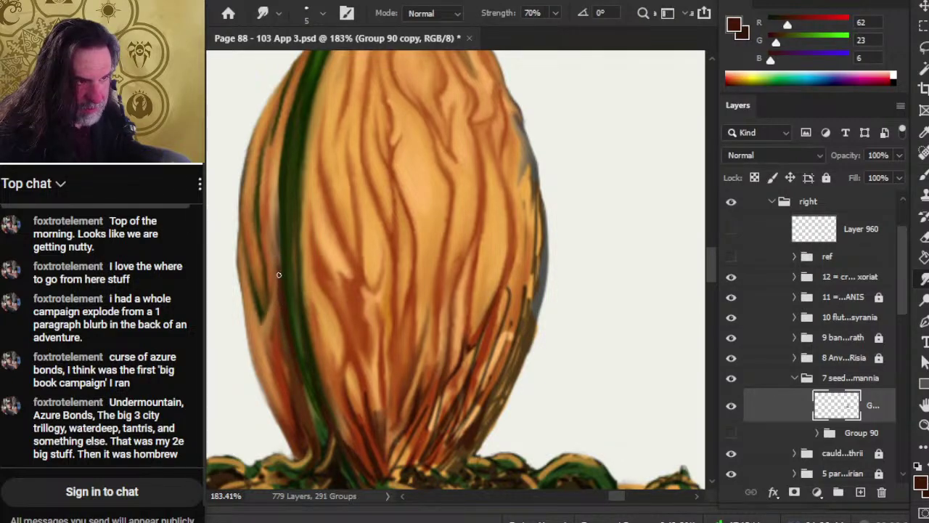
pyautogui.press('b')
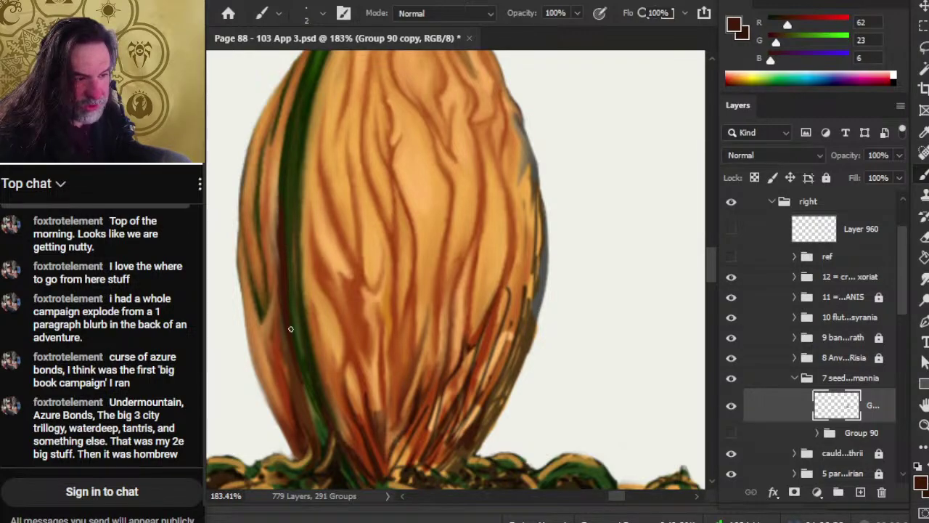
pyautogui.press('r')
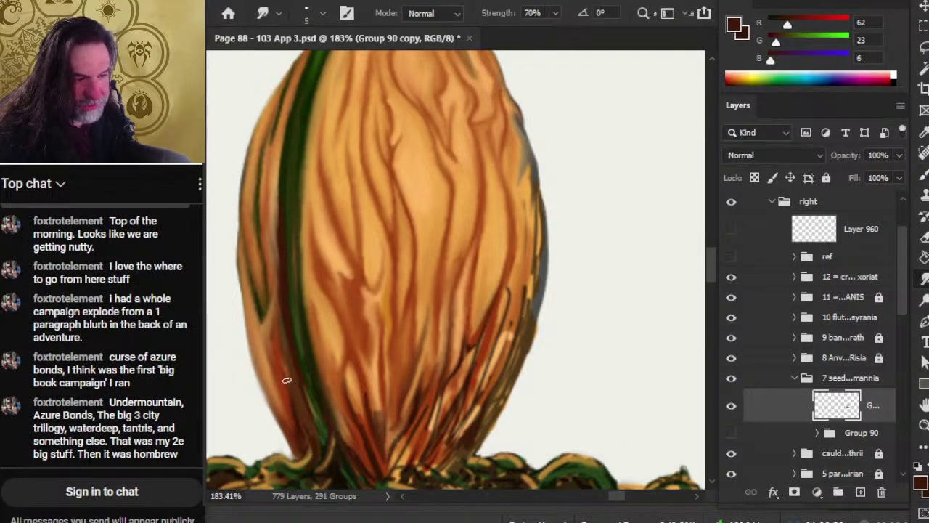
# Smudge the shell around the lower tip of the green streak on the strip left of the vine.
pyautogui.moveTo(286, 346); pyautogui.dragTo(387, 280)
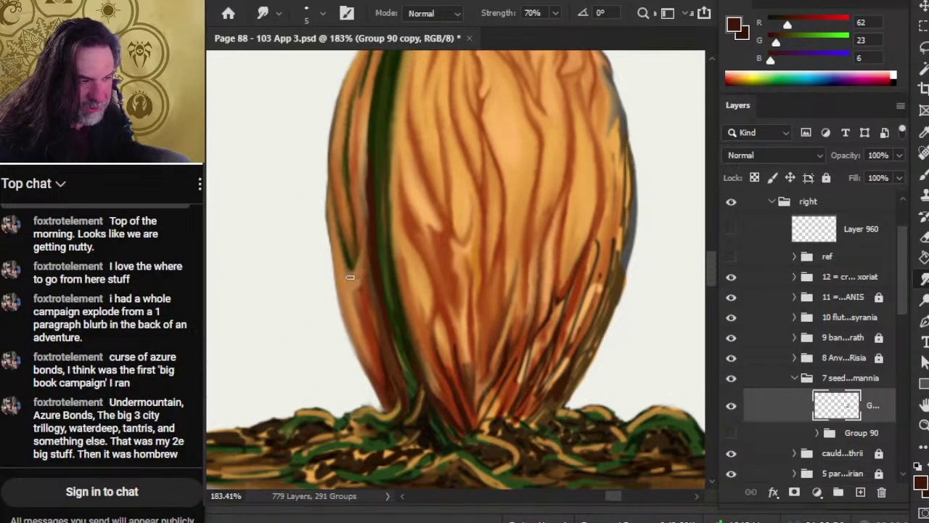
pyautogui.moveTo(347, 267); pyautogui.dragTo(366, 237)
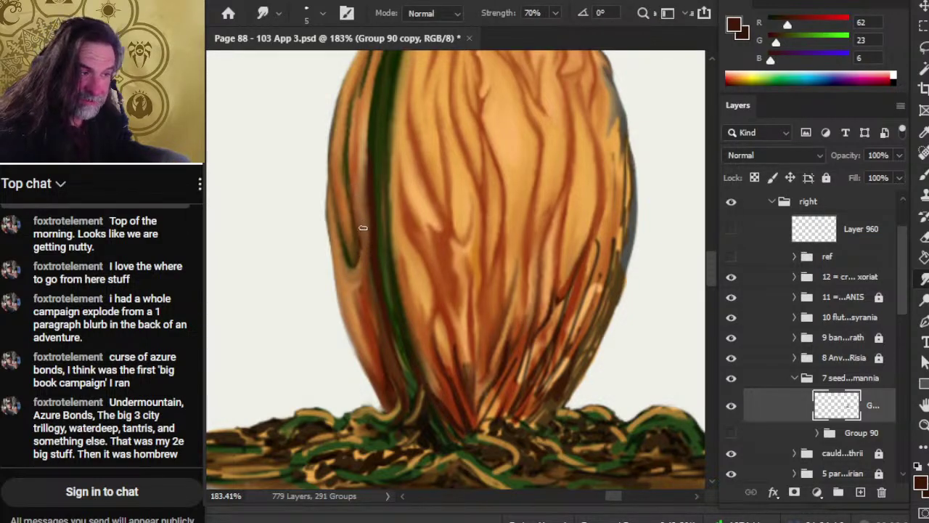
pyautogui.moveTo(354, 261); pyautogui.dragTo(345, 259)
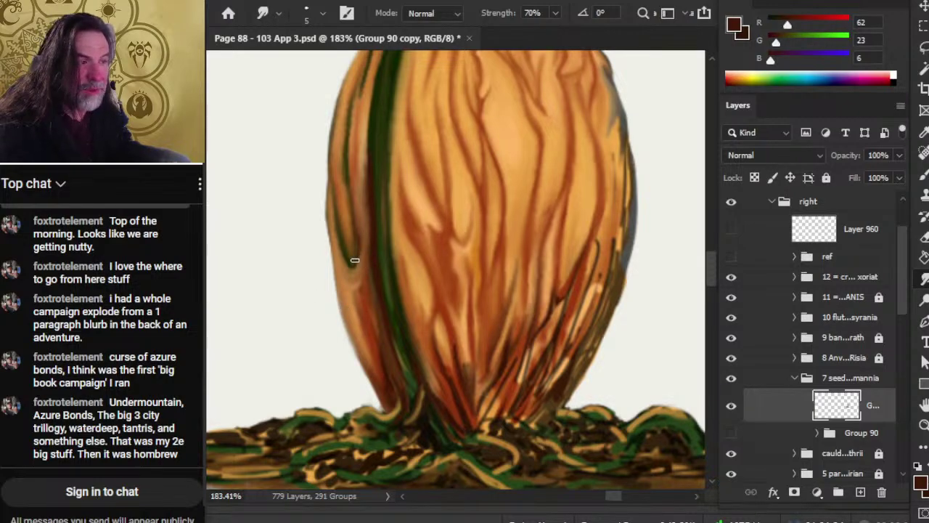
# Paint dark brown (R 62, G 23, B 6) shading on the shell strip left of the vine's middle and blend it.
pyautogui.press('b')
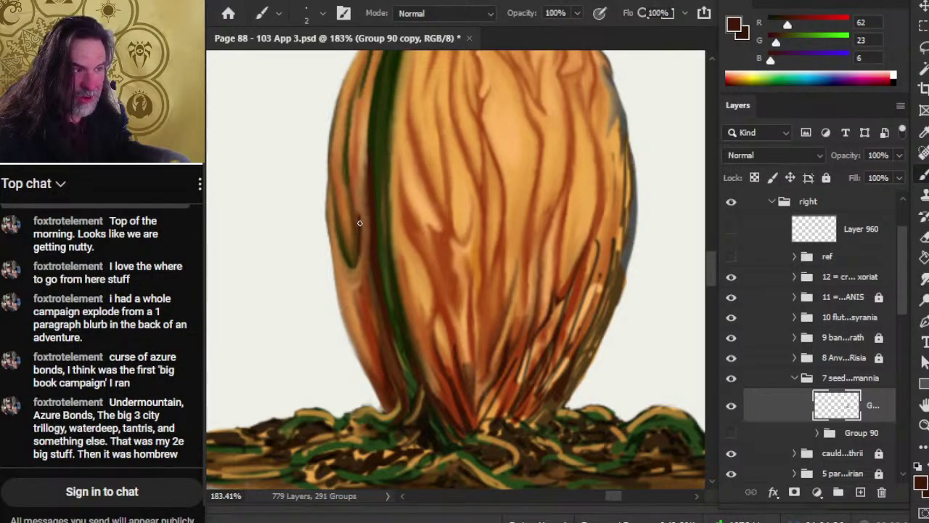
pyautogui.press('r')
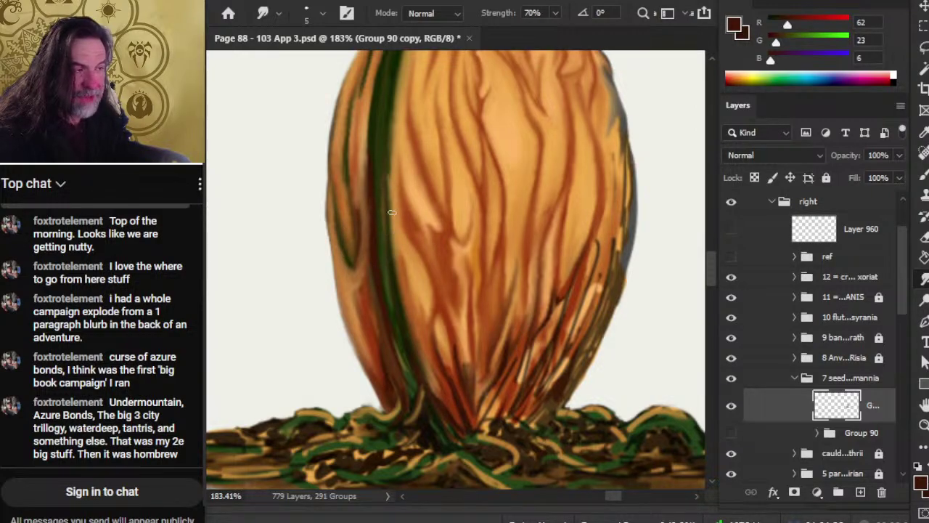
pyautogui.press('b')
pyautogui.press('r')
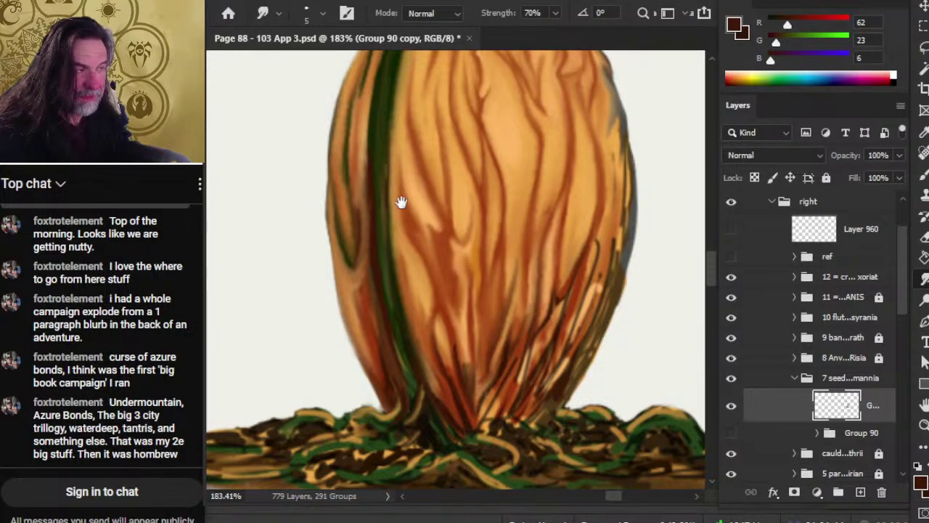
# Darken the vine's middle and upper length with size 2 dark brown strokes and smudge them into the green.
pyautogui.scroll(3, 395, 200)
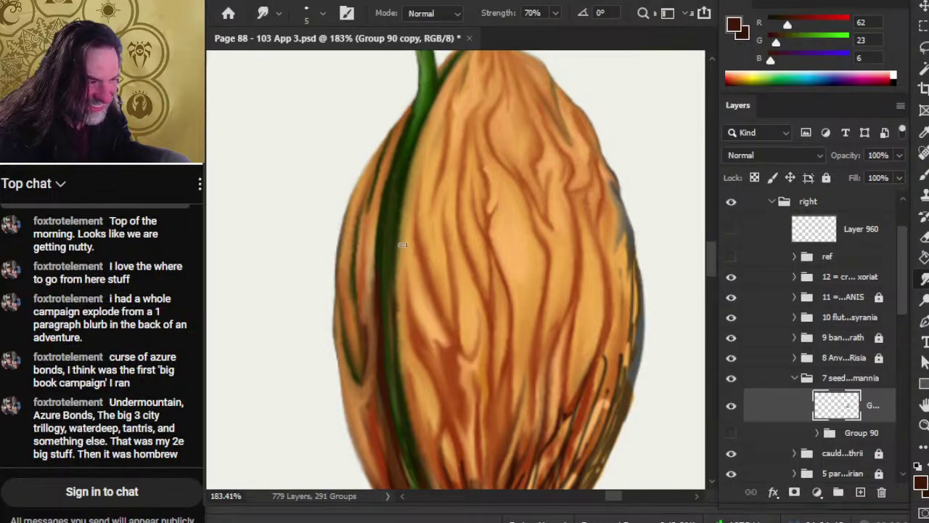
pyautogui.press('b')
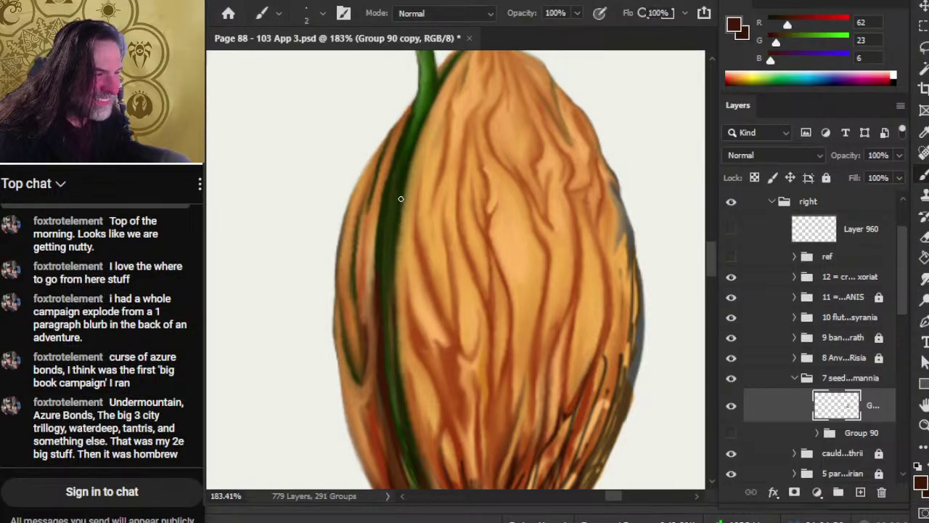
pyautogui.moveTo(396, 268); pyautogui.dragTo(395, 287)
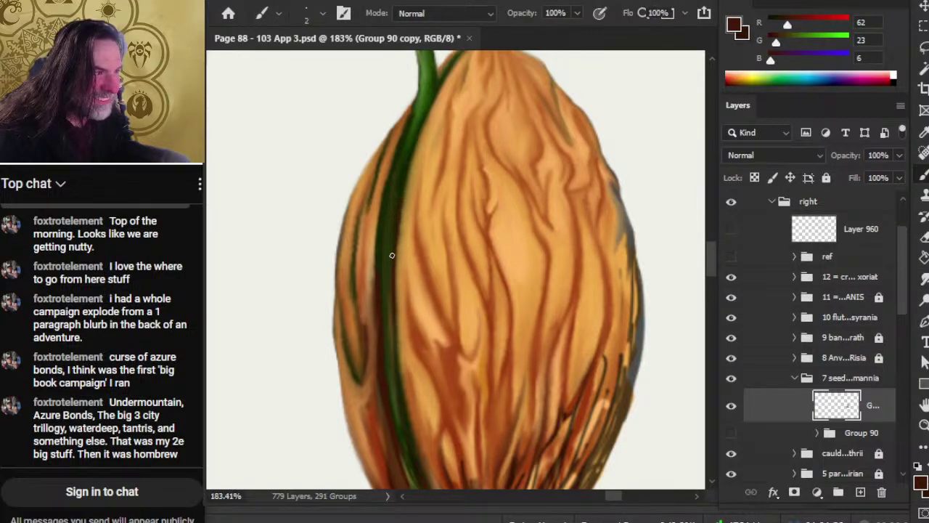
pyautogui.press('r')
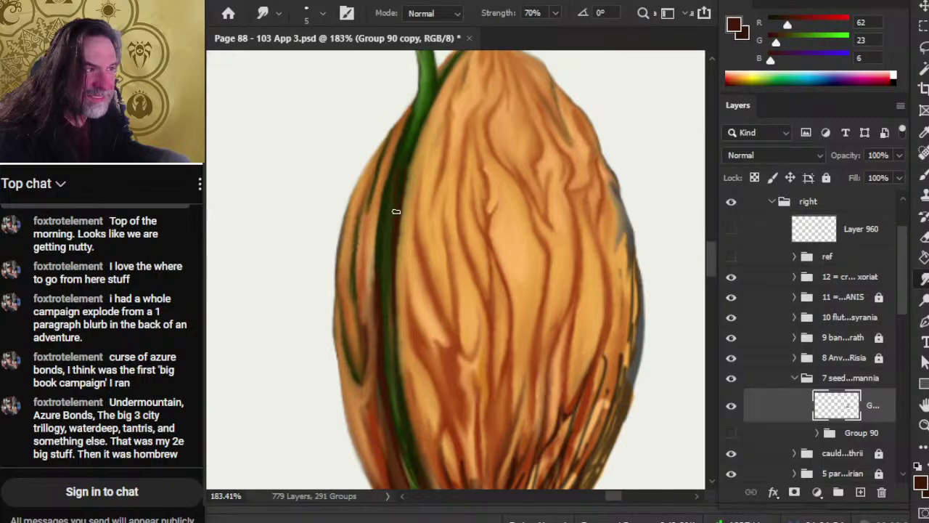
pyautogui.press('b')
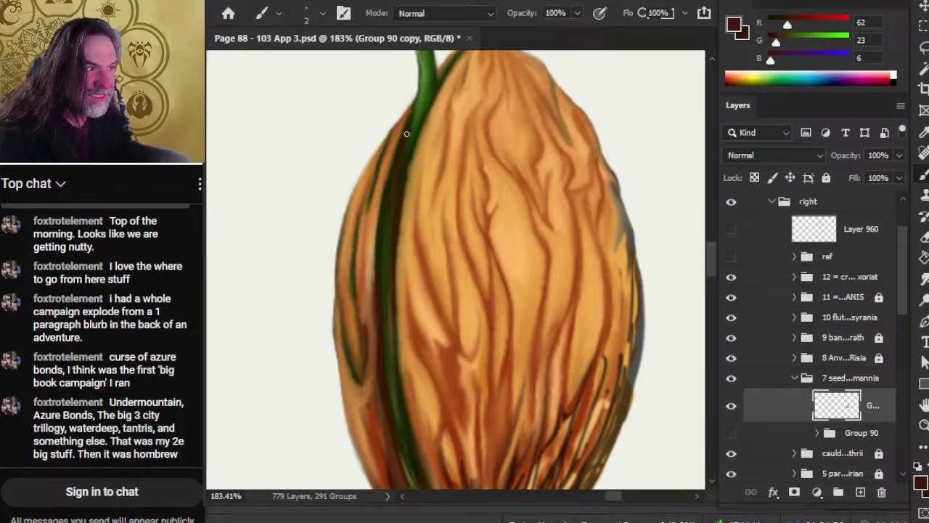
pyautogui.press('r')
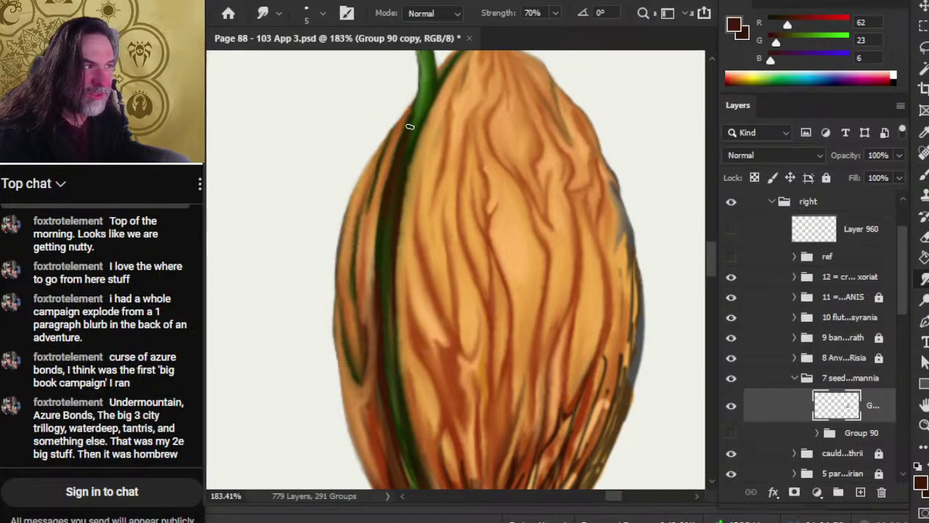
# Shade the left edge of the stem where it leaves the shell in dark brown, trim it with a size 3 eraser and smudge it.
pyautogui.scroll(2, 408, 218)
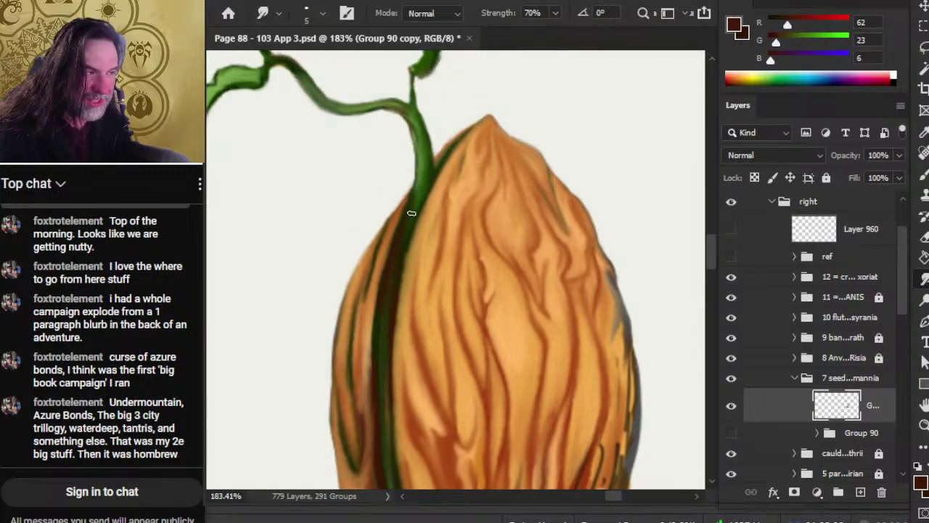
pyautogui.press('e')
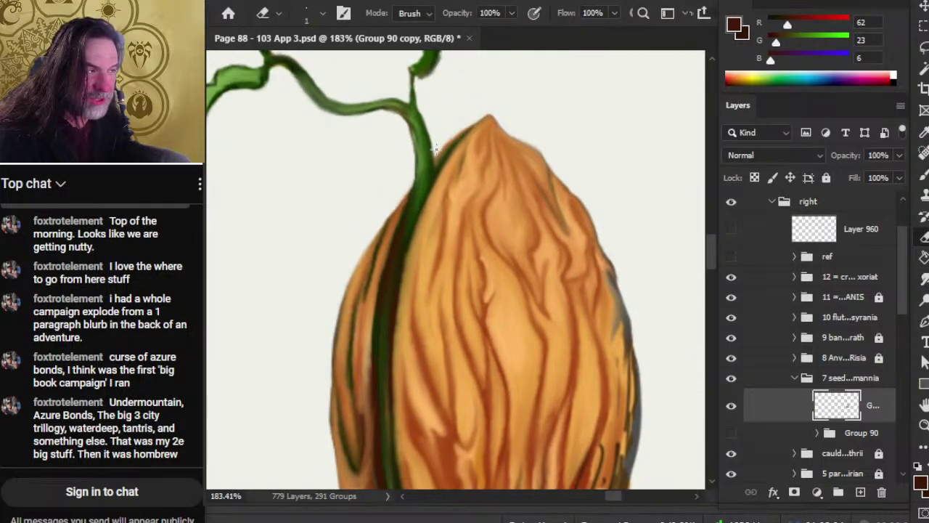
pyautogui.press('r')
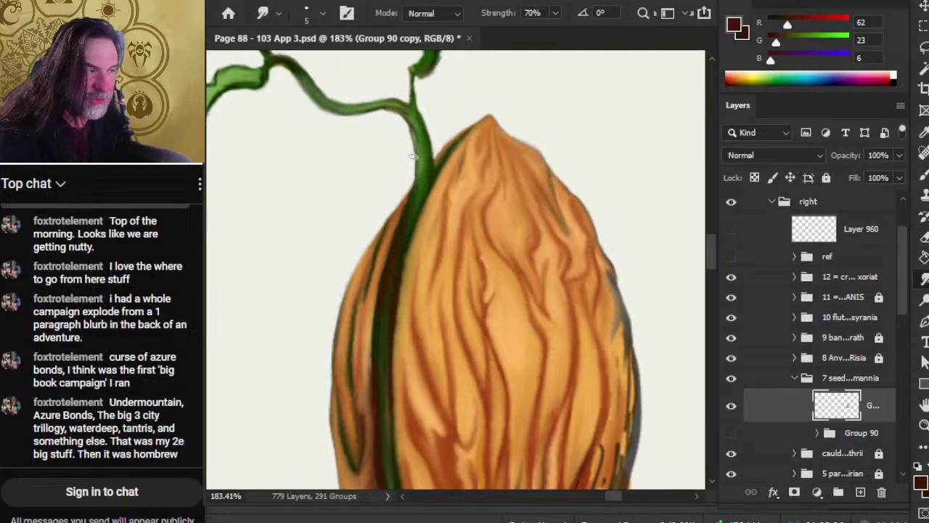
pyautogui.press('b')
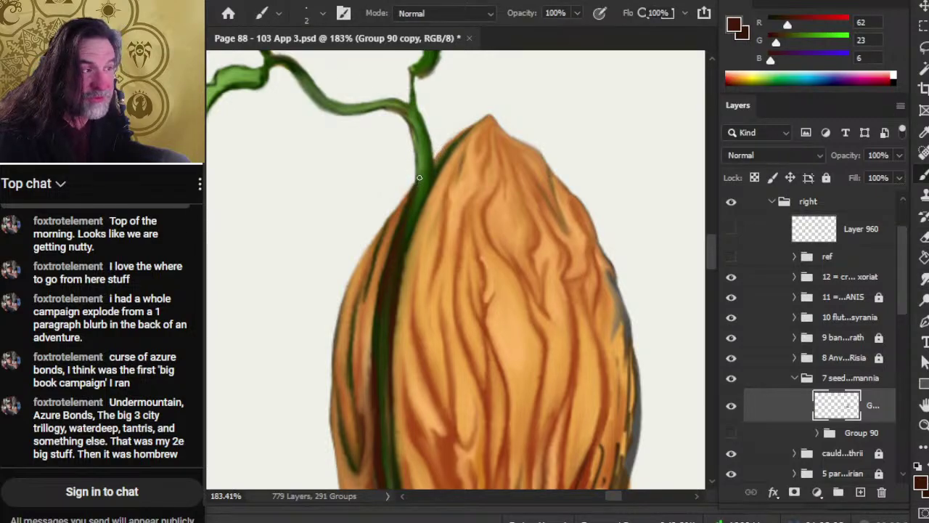
pyautogui.moveTo(417, 181); pyautogui.dragTo(425, 170)
pyautogui.press('r')
pyautogui.press('e')
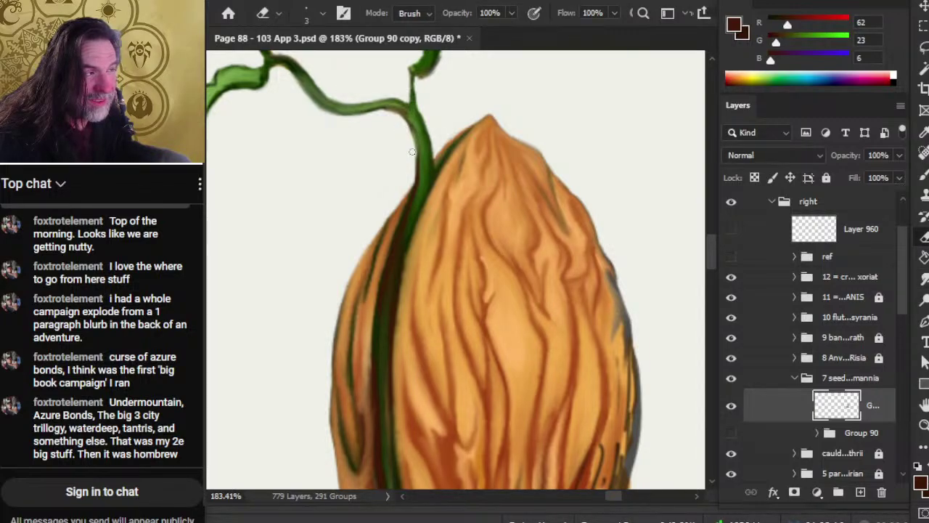
pyautogui.press('r')
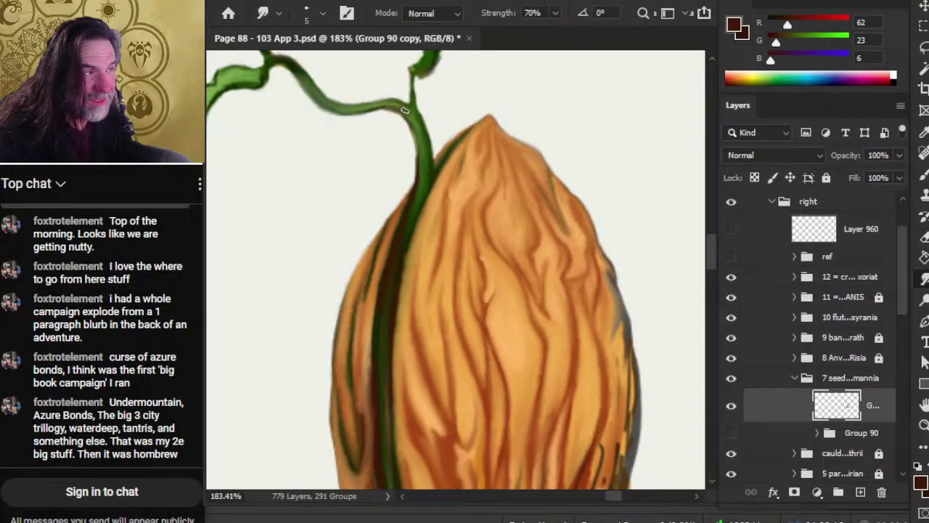
# Line the underside of the stem's bend above the seed with dark brown, clean its outer edge with the eraser and blend it.
pyautogui.press('b')
pyautogui.moveTo(408, 125); pyautogui.dragTo(385, 112)
pyautogui.press('e')
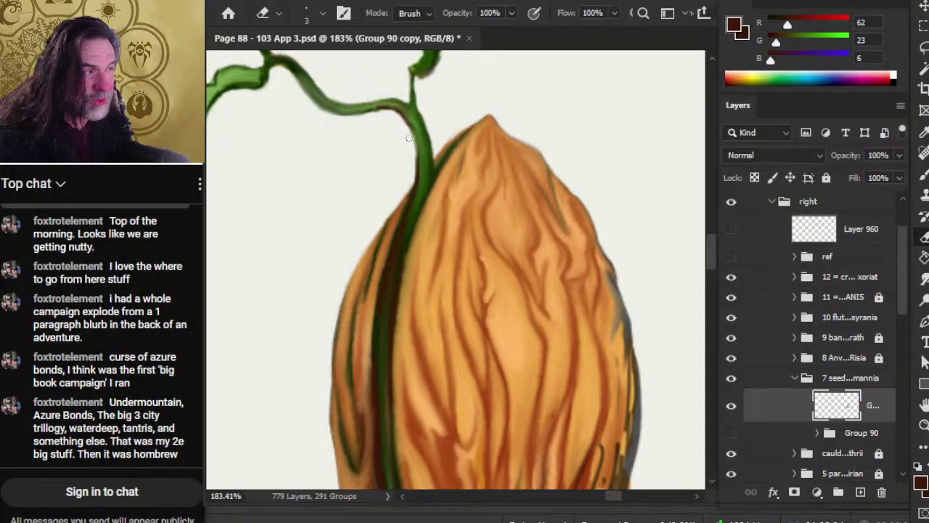
pyautogui.press('b')
pyautogui.moveTo(414, 132); pyautogui.dragTo(412, 164)
pyautogui.press('r')
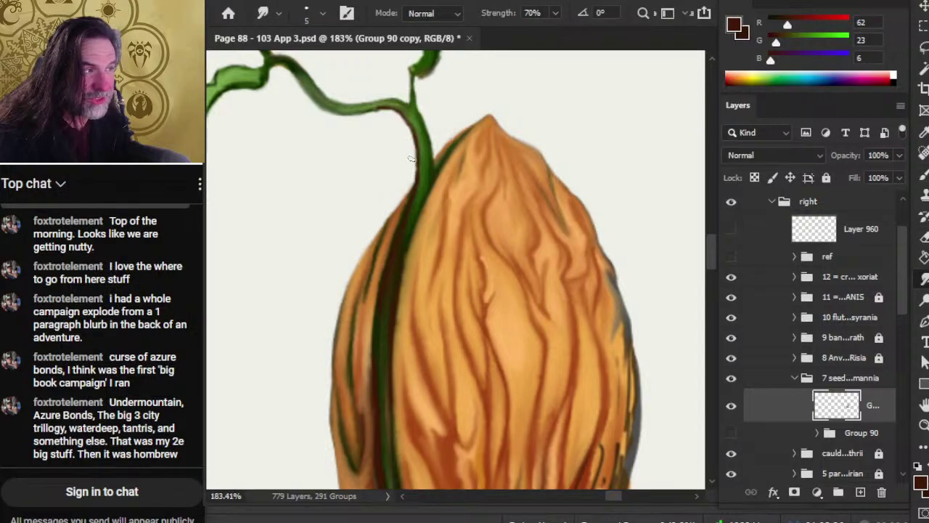
pyautogui.press('e')
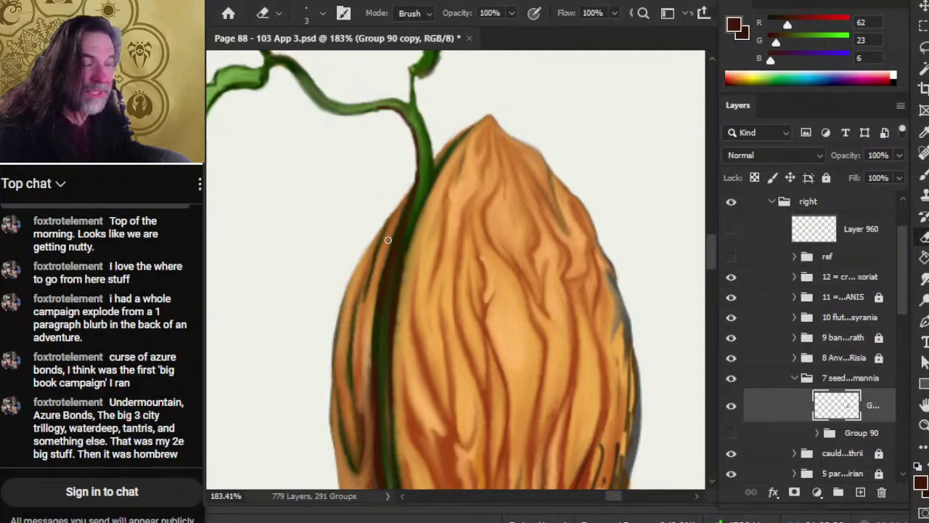
pyautogui.press('r')
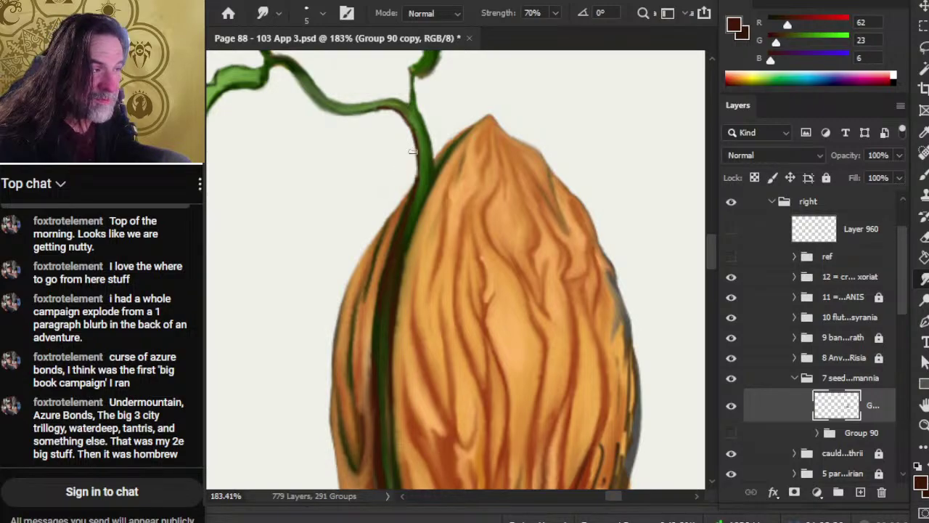
# Add dark brown at the junction of stem and shell and smudge it down along the vine.
pyautogui.press('b')
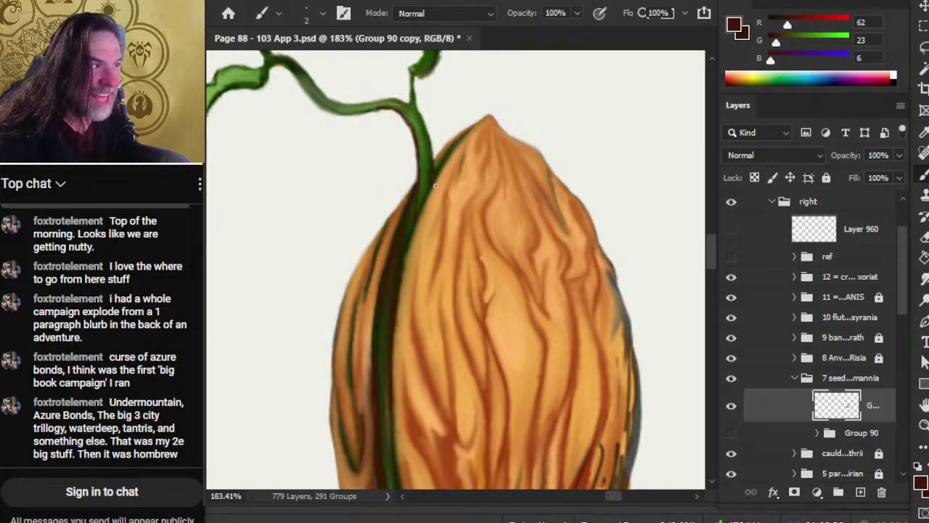
pyautogui.press('r')
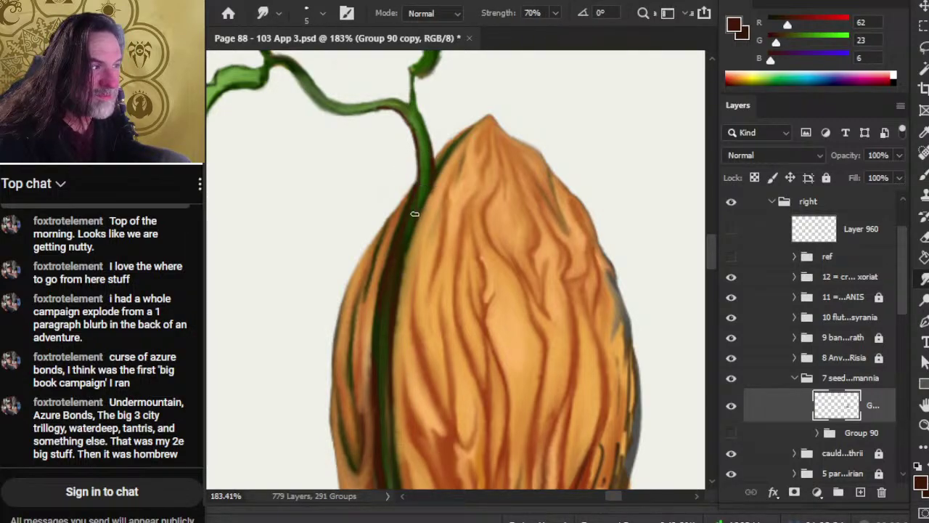
pyautogui.moveTo(421, 195); pyautogui.dragTo(415, 229)
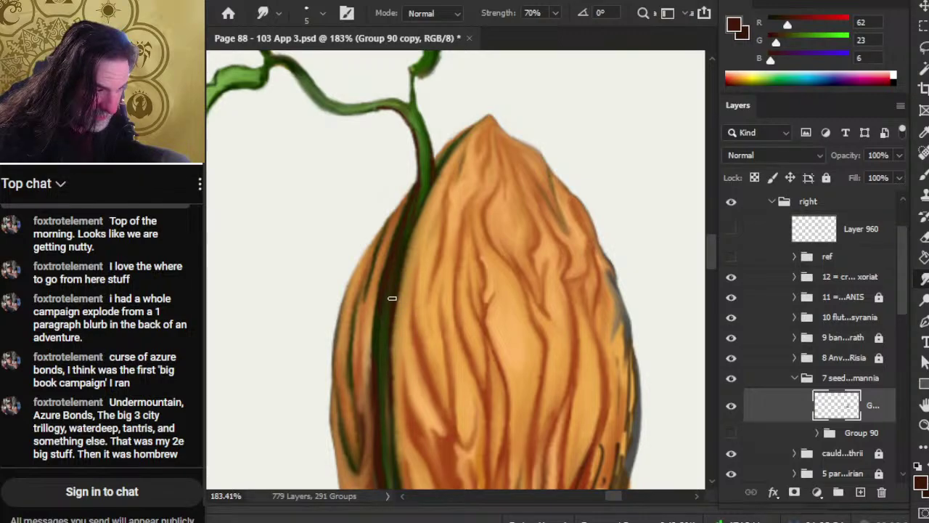
# Deepen the dark brown shadow along the vine's left side, trim the shell's upper-left outline and smudge the area.
pyautogui.press('b')
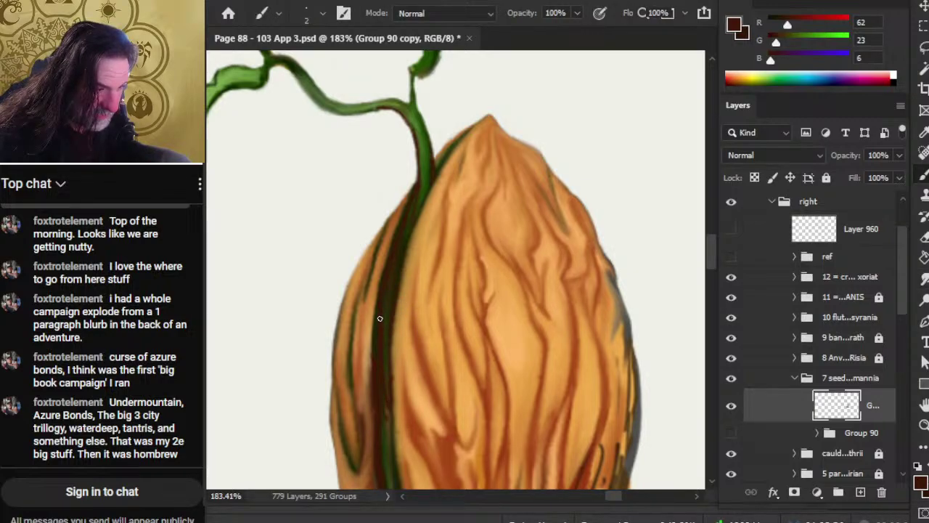
pyautogui.moveTo(376, 307); pyautogui.dragTo(376, 406)
pyautogui.moveTo(376, 291); pyautogui.dragTo(375, 407)
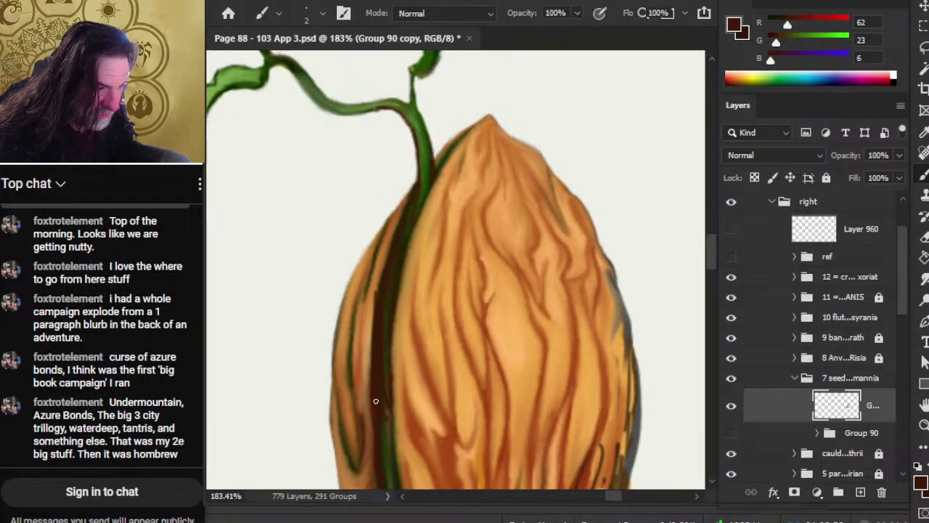
pyautogui.press('r')
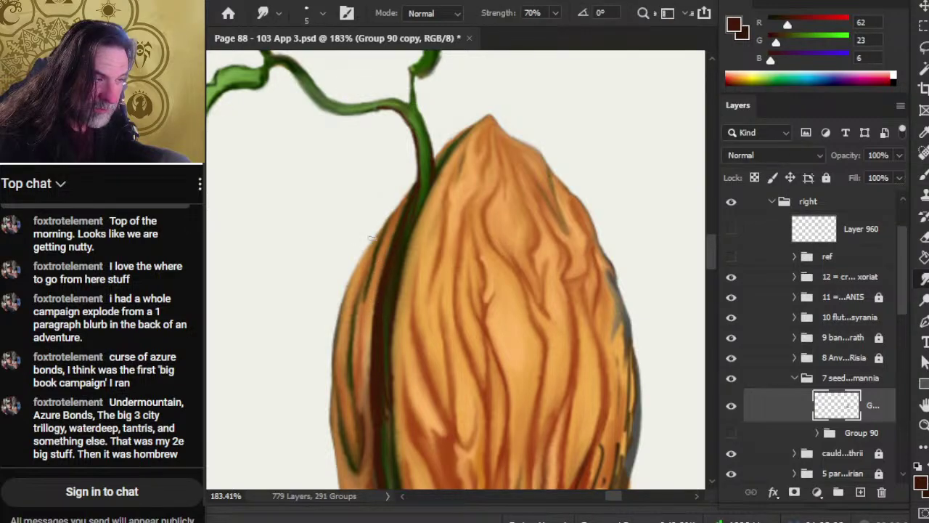
pyautogui.press('e')
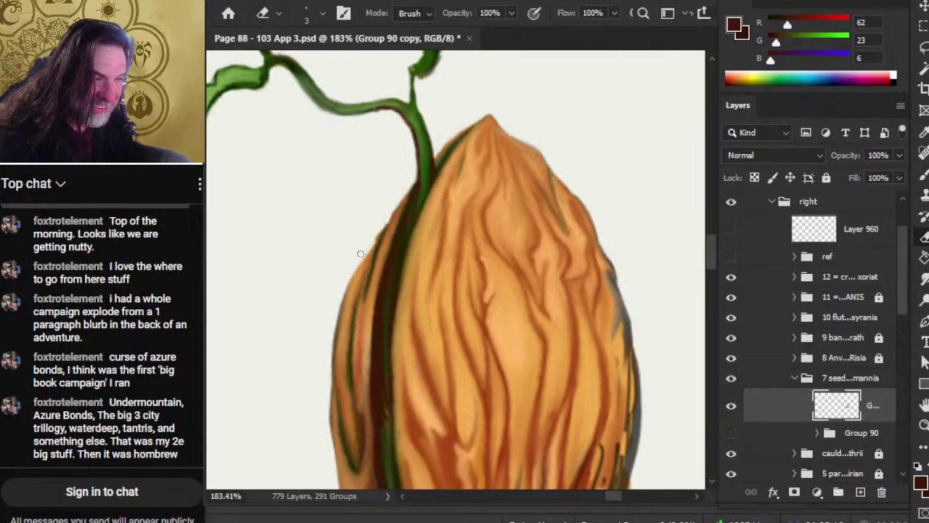
pyautogui.press('r')
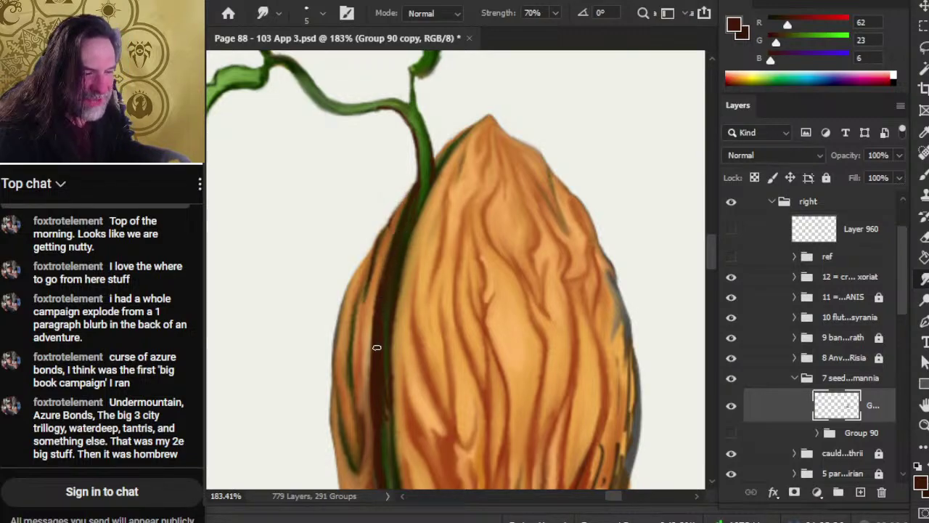
# Refine the shell strip left of the vine with dark brown touches, tidy its outer edge with the eraser and smudge it smooth.
pyautogui.moveTo(462, 298); pyautogui.dragTo(442, 245)
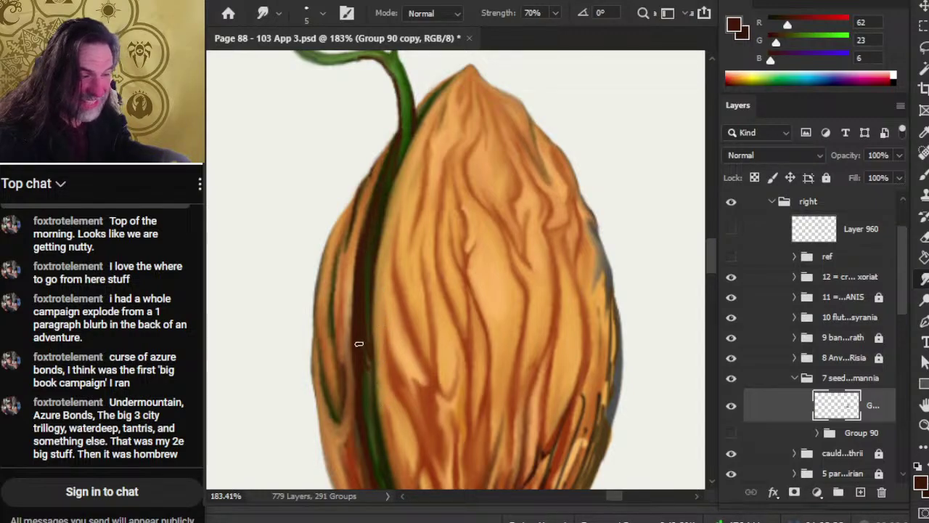
pyautogui.moveTo(352, 261)
pyautogui.mouseDown()
pyautogui.moveTo(356, 357)
pyautogui.moveTo(361, 287)
pyautogui.mouseUp()
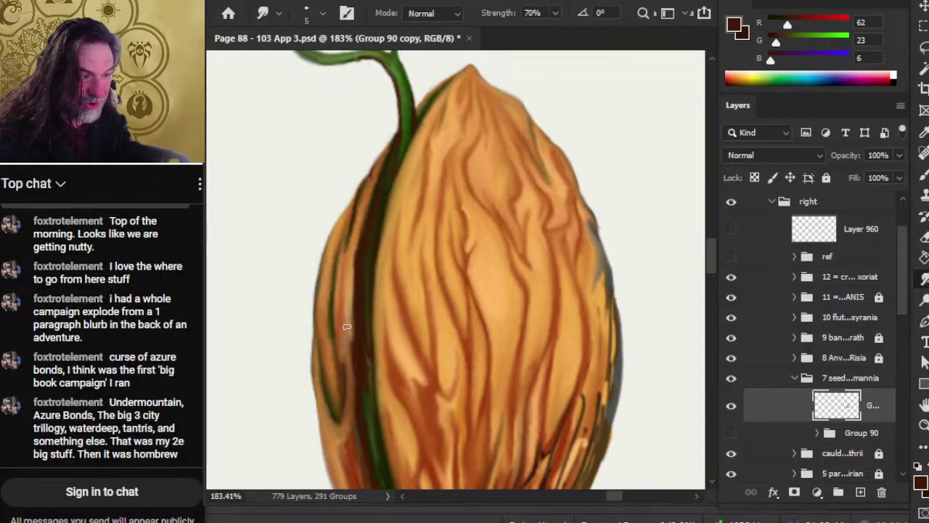
pyautogui.press('b')
pyautogui.press('r')
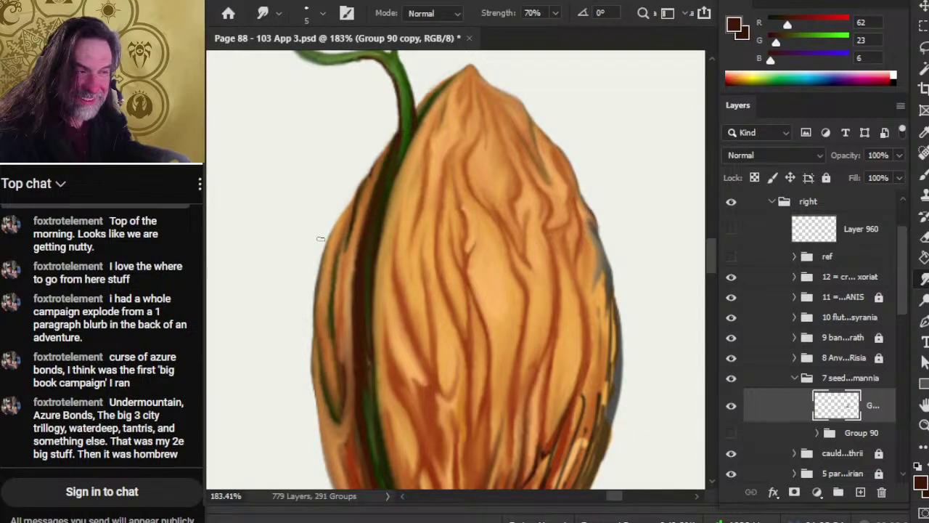
pyautogui.press('e')
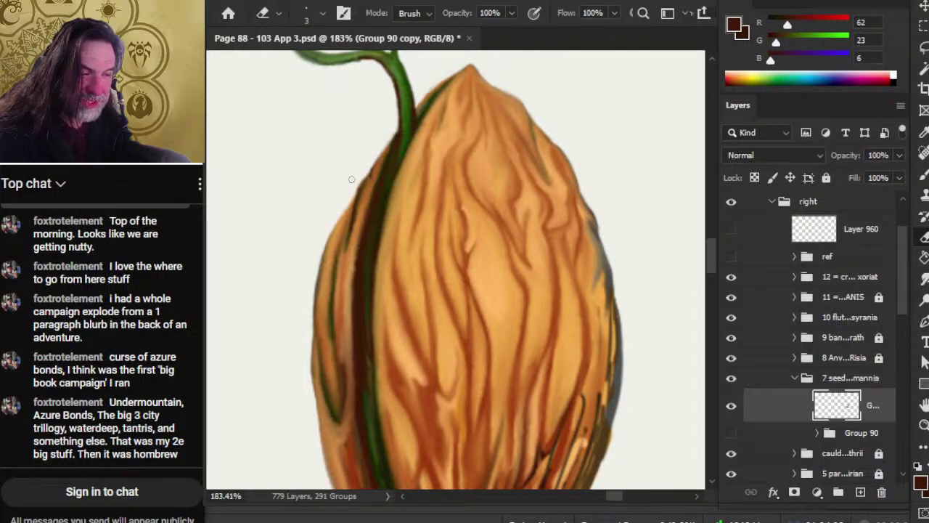
pyautogui.press('r')
pyautogui.moveTo(363, 206)
pyautogui.mouseDown()
pyautogui.moveTo(356, 333)
pyautogui.moveTo(365, 183)
pyautogui.moveTo(348, 373)
pyautogui.moveTo(324, 318)
pyautogui.moveTo(332, 359)
pyautogui.moveTo(323, 291)
pyautogui.moveTo(329, 340)
pyautogui.moveTo(321, 303)
pyautogui.mouseUp()
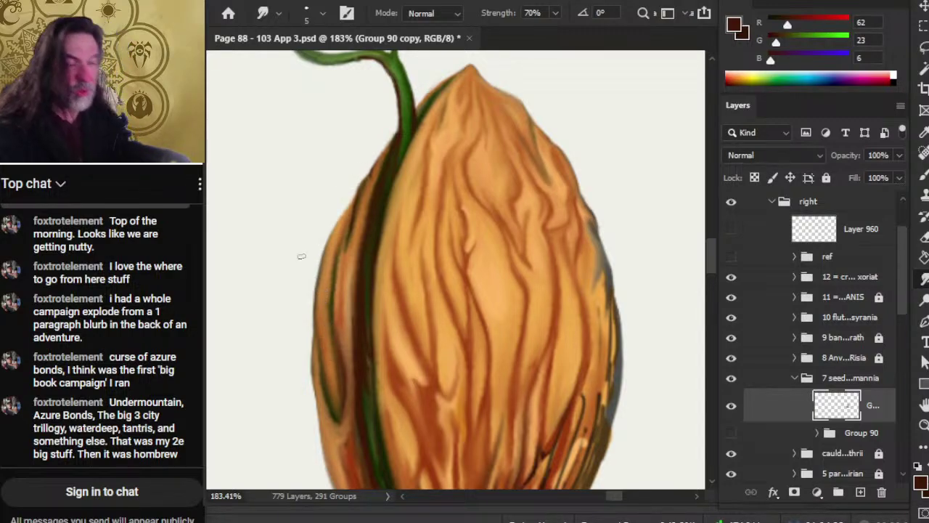
# Add dark brown touches along the vine's upper left side below the stem junction and smudge them in.
pyautogui.moveTo(432, 259); pyautogui.dragTo(332, 305)
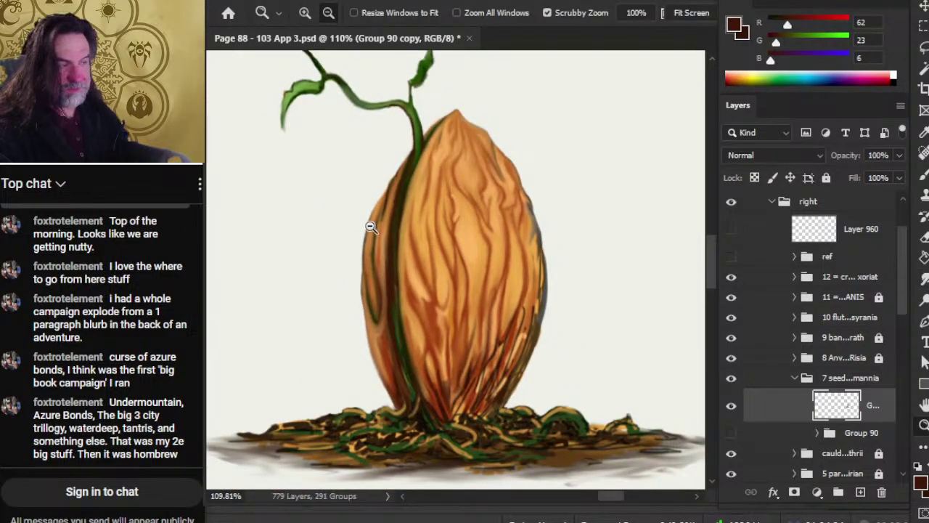
pyautogui.moveTo(369, 220); pyautogui.dragTo(381, 253)
pyautogui.press('b')
pyautogui.press('r')
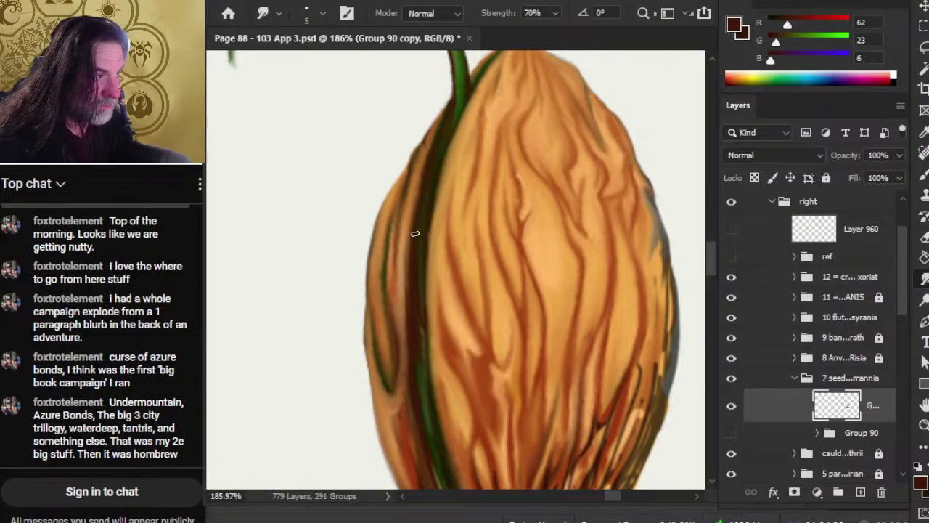
pyautogui.press('b')
pyautogui.moveTo(424, 158); pyautogui.dragTo(421, 190)
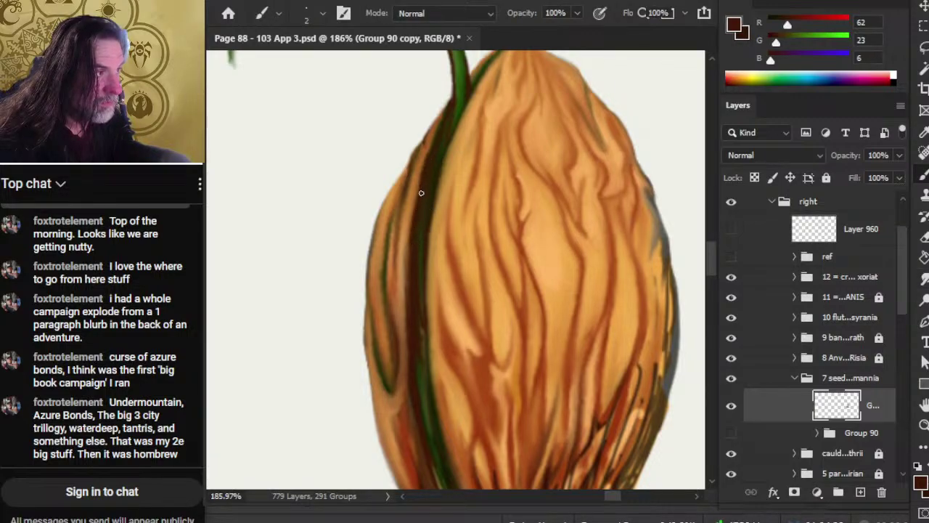
pyautogui.press('r')
pyautogui.press('b')
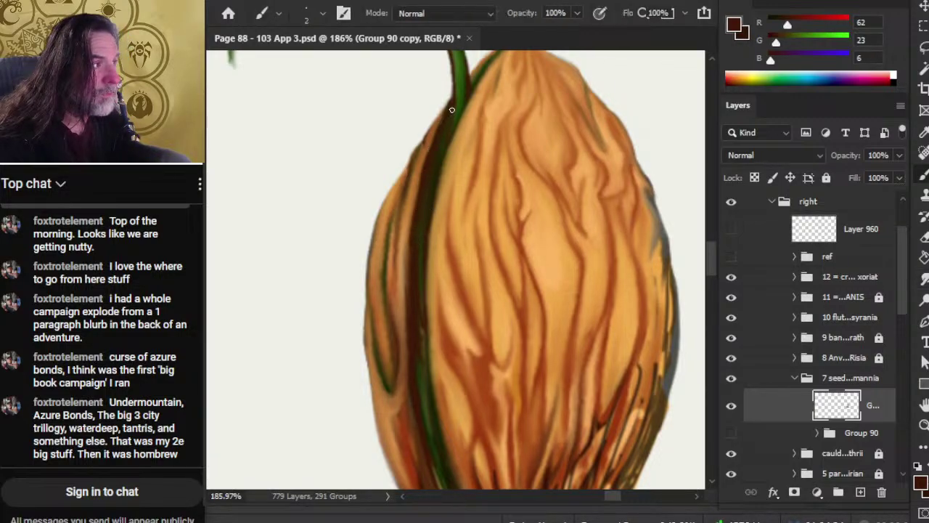
pyautogui.press('r')
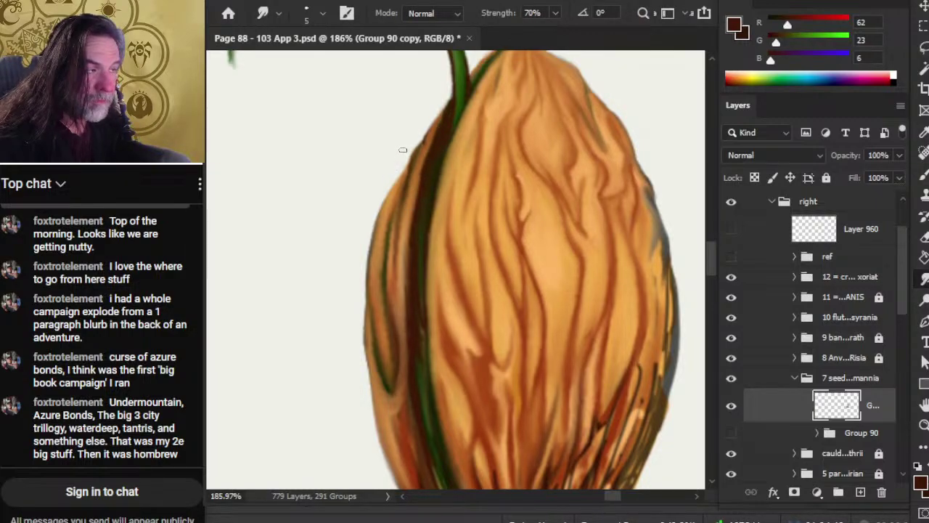
# Clean the shell's upper-left outline with the eraser and smudge the dark wrinkles in the strip left of the vine.
pyautogui.moveTo(405, 155)
pyautogui.mouseDown()
pyautogui.moveTo(381, 205)
pyautogui.moveTo(392, 175)
pyautogui.moveTo(383, 196)
pyautogui.mouseUp()
pyautogui.press('e')
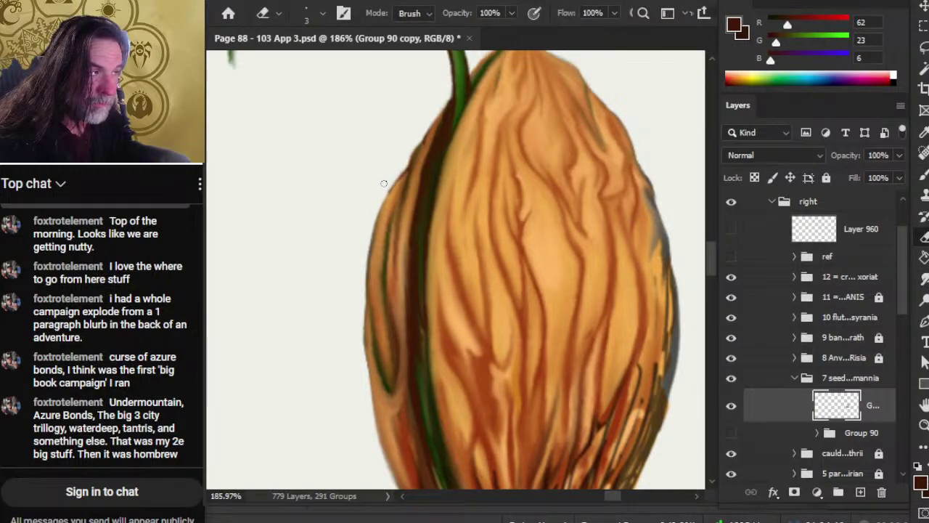
pyautogui.press('r')
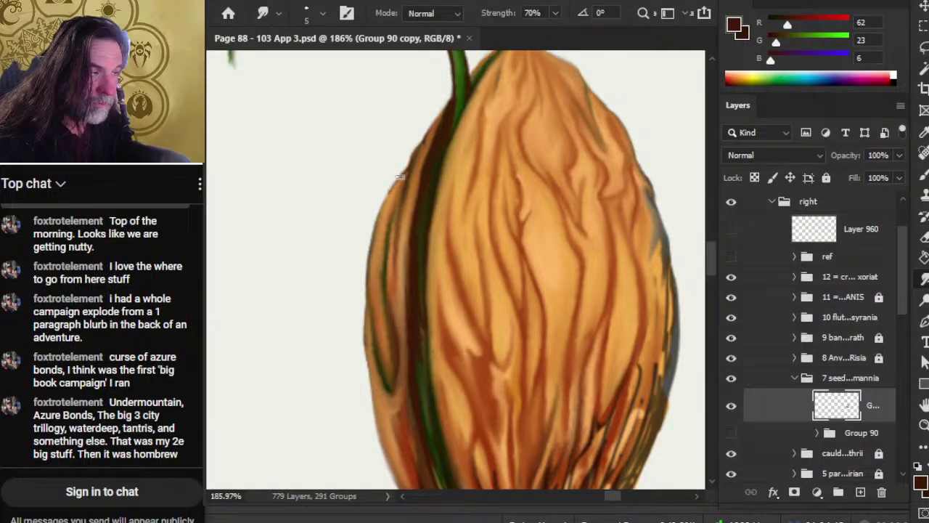
pyautogui.moveTo(392, 198)
pyautogui.mouseDown()
pyautogui.moveTo(371, 252)
pyautogui.moveTo(381, 225)
pyautogui.moveTo(372, 293)
pyautogui.moveTo(375, 254)
pyautogui.moveTo(372, 265)
pyautogui.moveTo(379, 322)
pyautogui.moveTo(372, 278)
pyautogui.moveTo(378, 317)
pyautogui.moveTo(379, 296)
pyautogui.mouseUp()
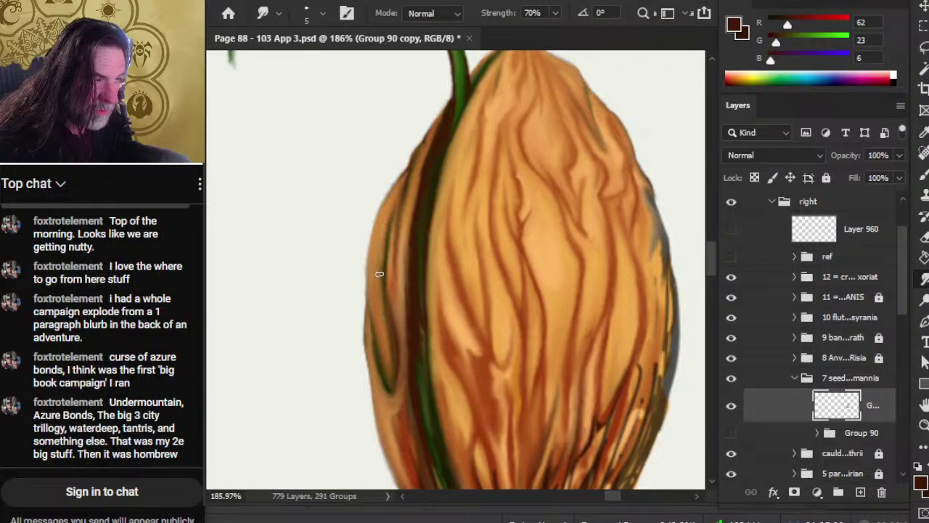
pyautogui.moveTo(389, 255); pyautogui.dragTo(407, 178)
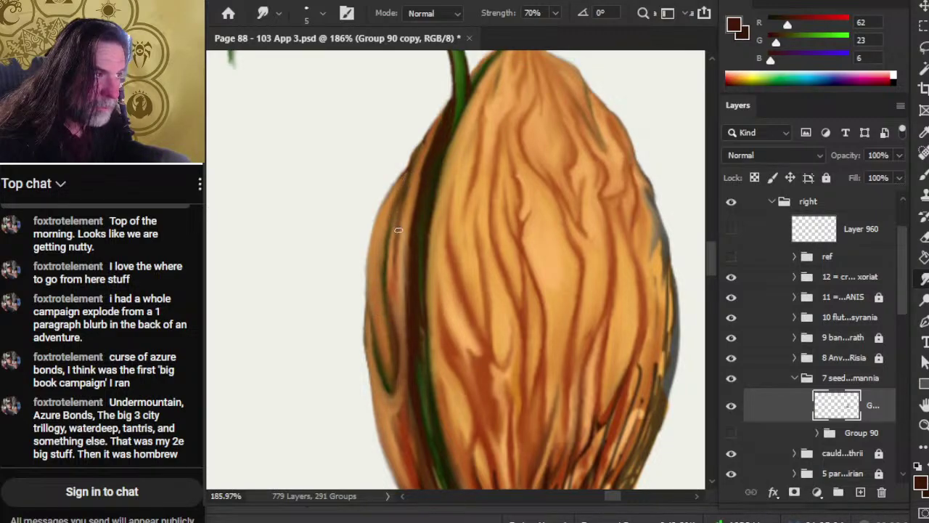
pyautogui.moveTo(393, 258)
pyautogui.mouseDown()
pyautogui.moveTo(404, 213)
pyautogui.moveTo(408, 277)
pyautogui.moveTo(419, 212)
pyautogui.moveTo(412, 374)
pyautogui.moveTo(413, 313)
pyautogui.moveTo(417, 401)
pyautogui.moveTo(408, 285)
pyautogui.moveTo(421, 369)
pyautogui.moveTo(422, 312)
pyautogui.moveTo(427, 396)
pyautogui.moveTo(410, 316)
pyautogui.moveTo(413, 395)
pyautogui.moveTo(402, 360)
pyautogui.moveTo(413, 419)
pyautogui.moveTo(397, 323)
pyautogui.moveTo(382, 315)
pyautogui.moveTo(390, 363)
pyautogui.moveTo(375, 273)
pyautogui.moveTo(391, 314)
pyautogui.moveTo(376, 258)
pyautogui.moveTo(390, 323)
pyautogui.moveTo(379, 282)
pyautogui.moveTo(389, 230)
pyautogui.moveTo(366, 230)
pyautogui.mouseUp()
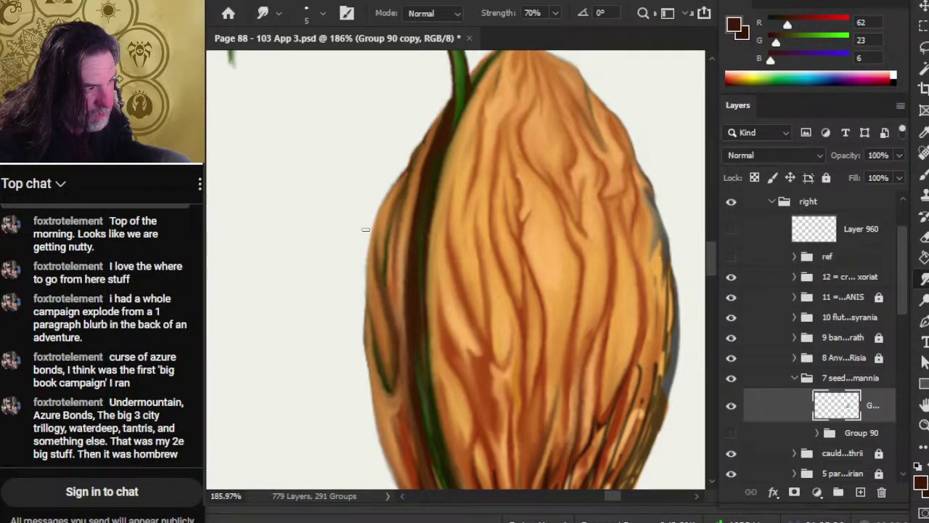
# Paint light orange highlights sampled from the shell onto the upper part of the strip left of the vine and blend them.
pyautogui.press('z')
pyautogui.keyDown('alt'); pyautogui.click(401, 274); pyautogui.keyUp('alt')
pyautogui.keyDown('alt'); pyautogui.click(425, 276); pyautogui.keyUp('alt')
pyautogui.keyDown('alt'); pyautogui.click(435, 310); pyautogui.keyUp('alt')
pyautogui.keyDown('alt'); pyautogui.click(435, 311); pyautogui.keyUp('alt')
pyautogui.click(411, 236)
pyautogui.press('b')
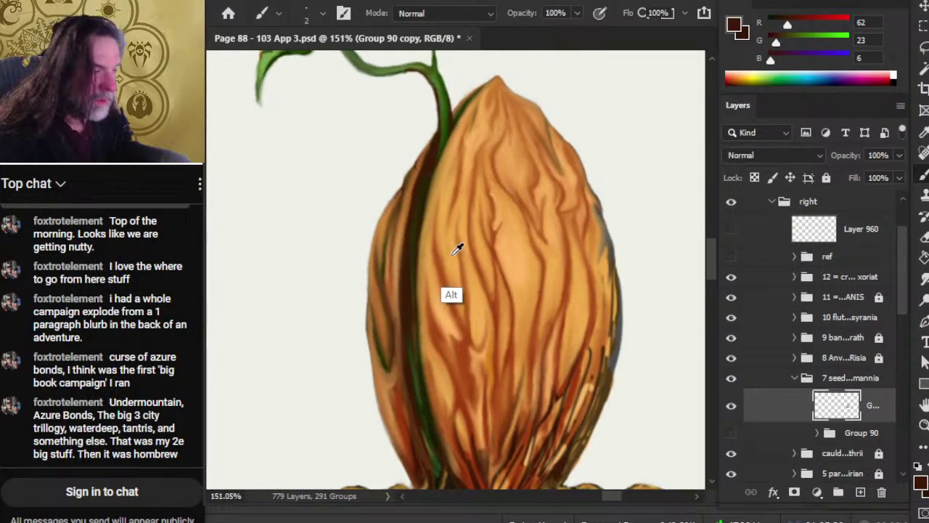
pyautogui.keyDown('alt'); pyautogui.click(458, 248); pyautogui.keyUp('alt')
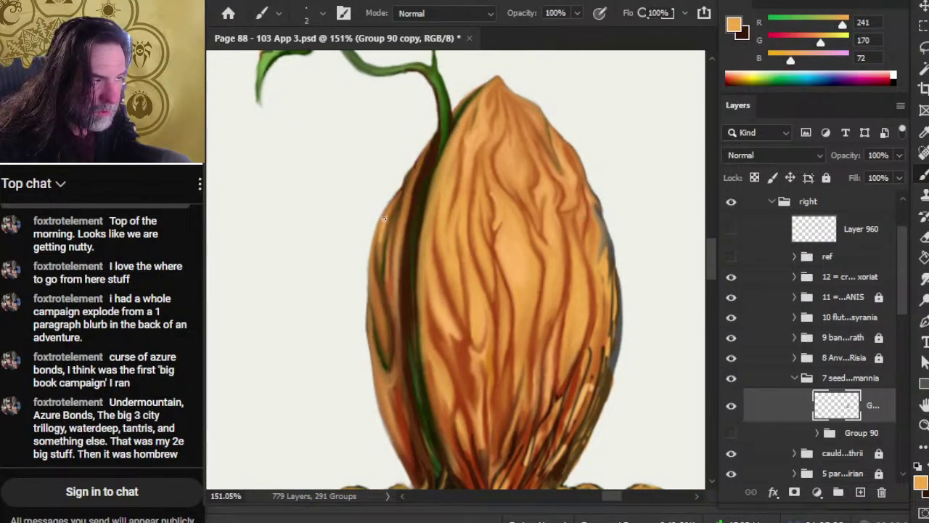
pyautogui.press('r')
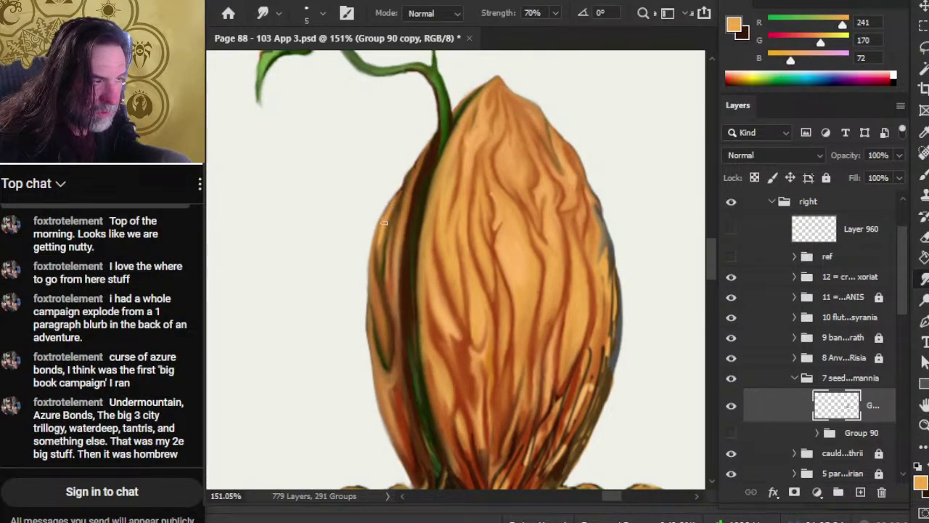
pyautogui.press('b')
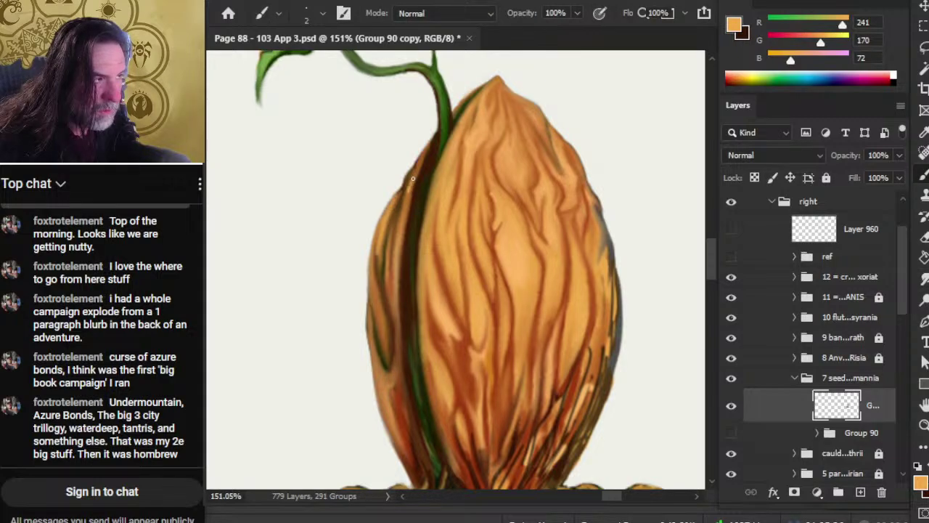
pyautogui.press('r')
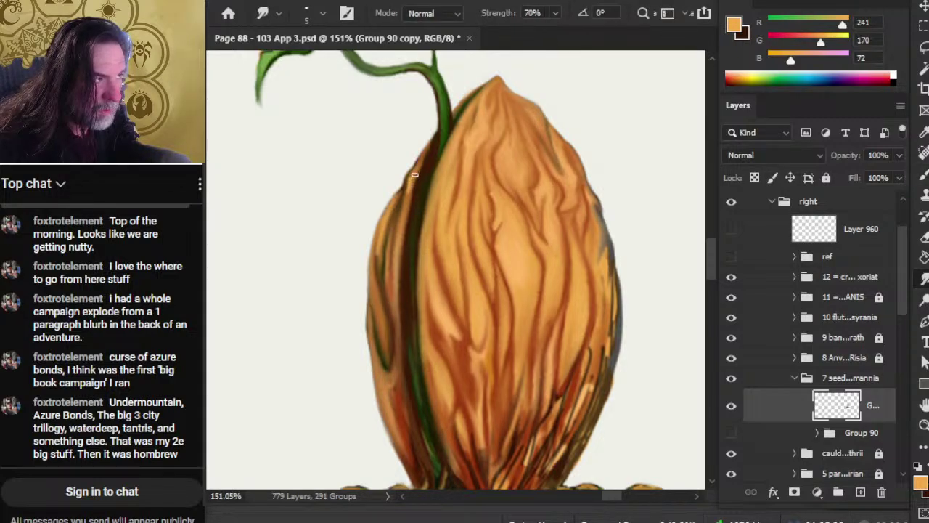
pyautogui.moveTo(411, 182); pyautogui.dragTo(430, 153)
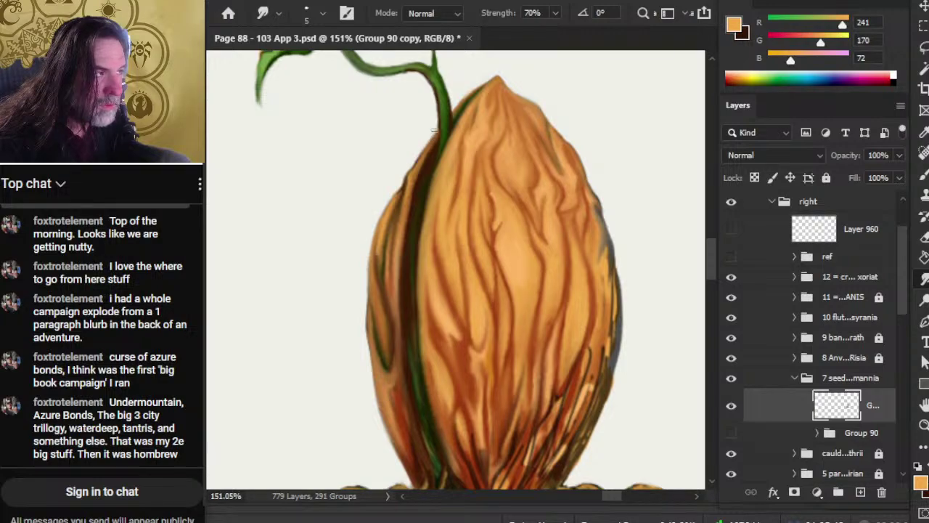
# Smudge the middle of the left shell strip, pulling light orange between its dark wrinkles and softening the outer edge.
pyautogui.press('e')
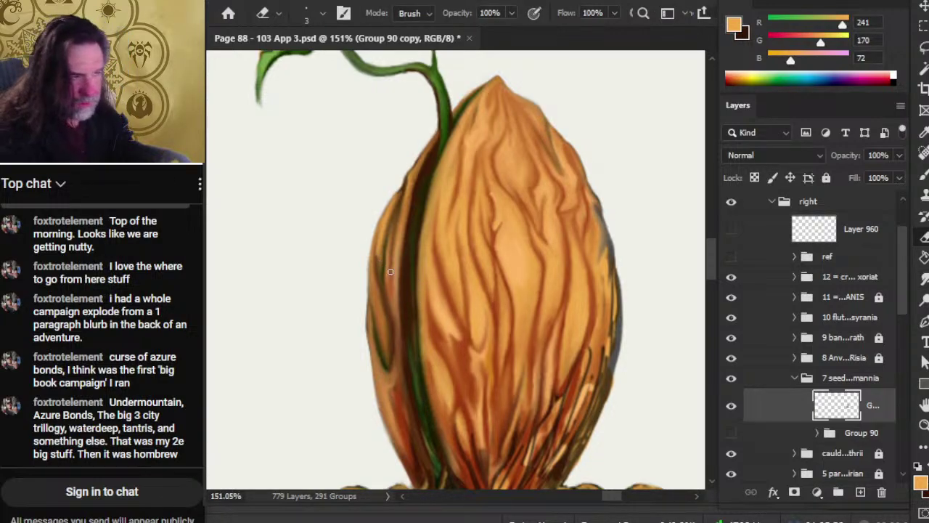
pyautogui.press('r')
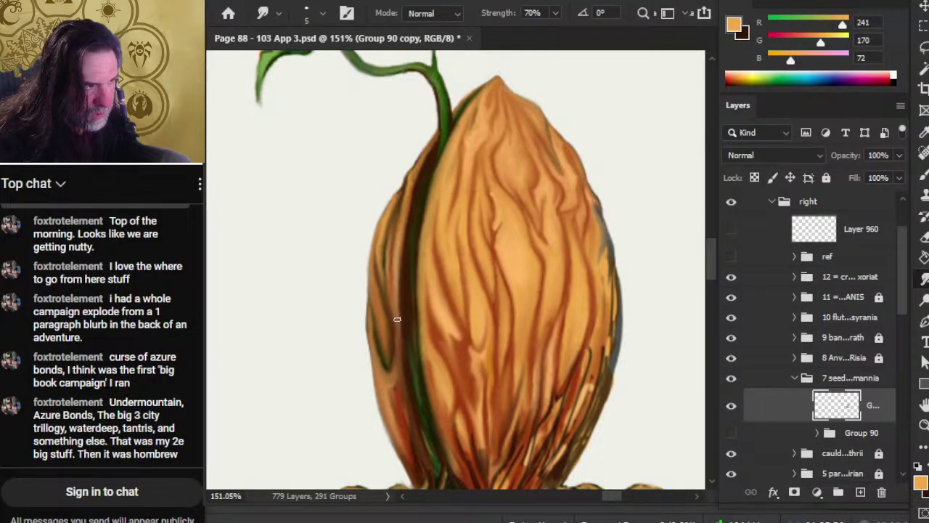
pyautogui.moveTo(378, 298)
pyautogui.mouseDown()
pyautogui.moveTo(373, 273)
pyautogui.moveTo(375, 284)
pyautogui.mouseUp()
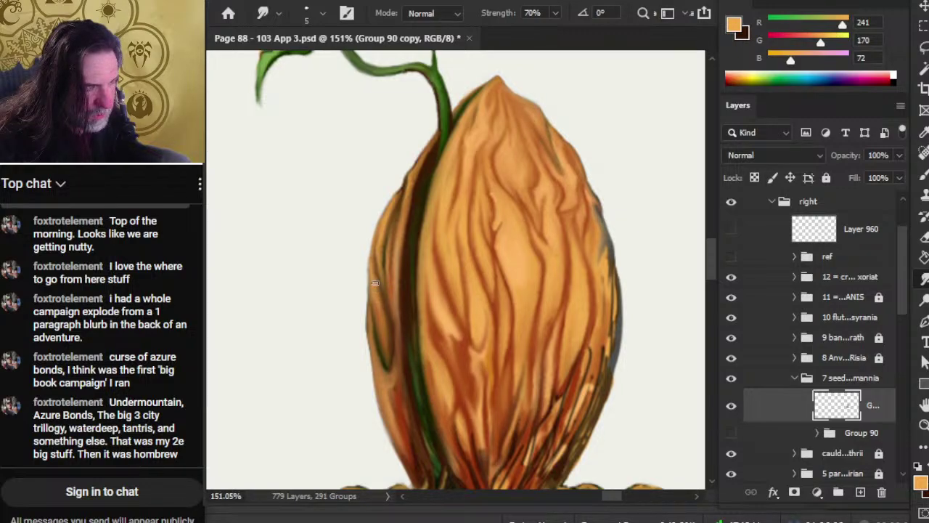
pyautogui.moveTo(374, 330)
pyautogui.mouseDown()
pyautogui.moveTo(371, 316)
pyautogui.moveTo(371, 327)
pyautogui.mouseUp()
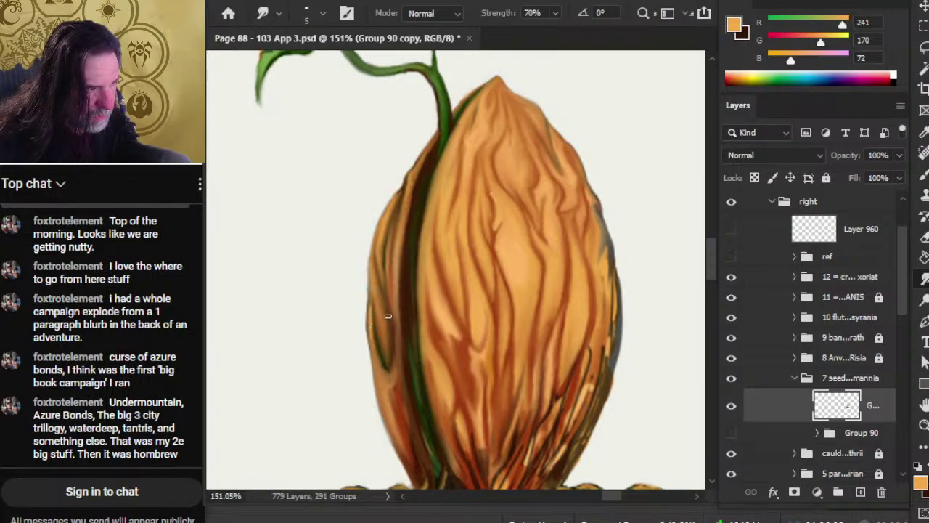
pyautogui.moveTo(372, 320); pyautogui.dragTo(381, 254)
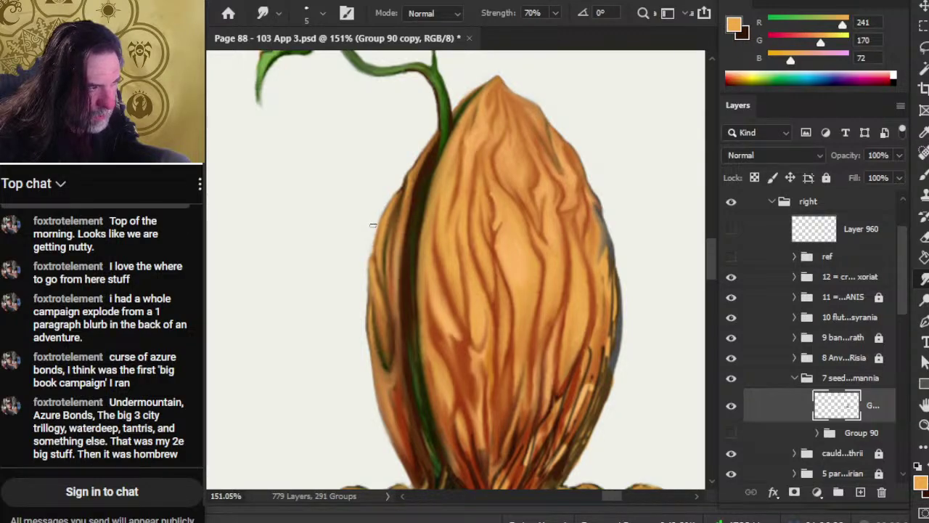
# Trim the left strip's upper outer edge with the eraser and smooth the outline with the Smudge tool.
pyautogui.press('e')
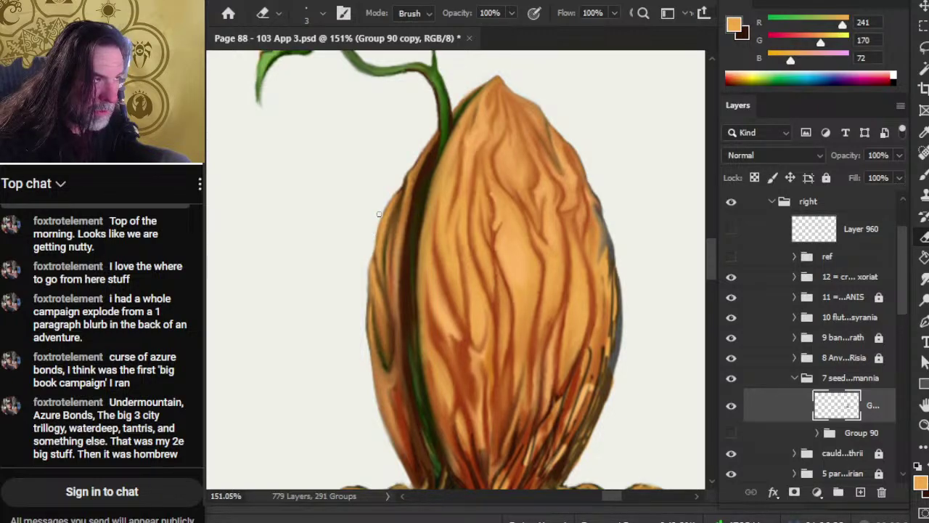
pyautogui.press('r')
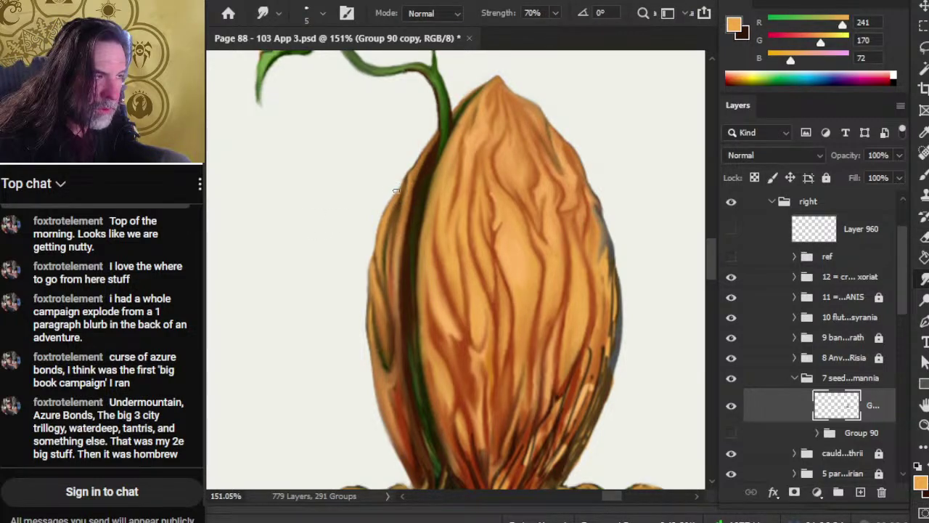
pyautogui.press('e')
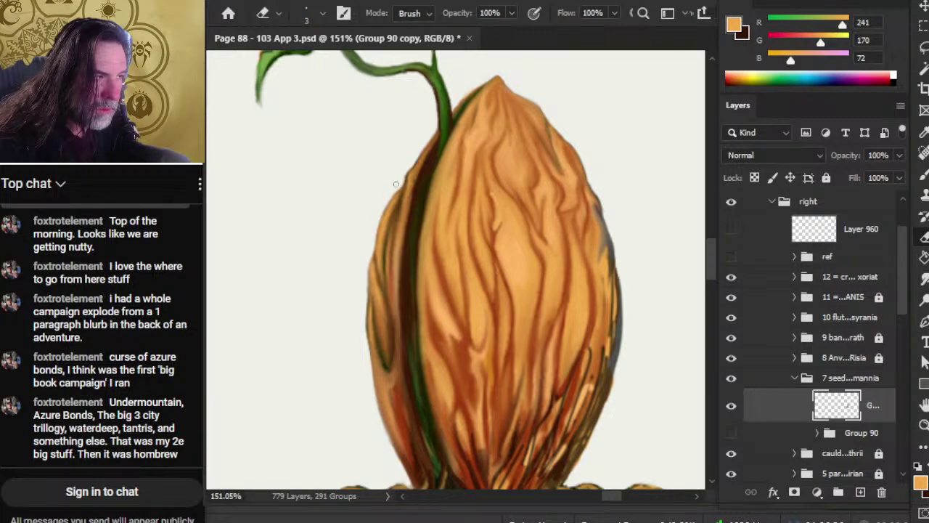
pyautogui.press('r')
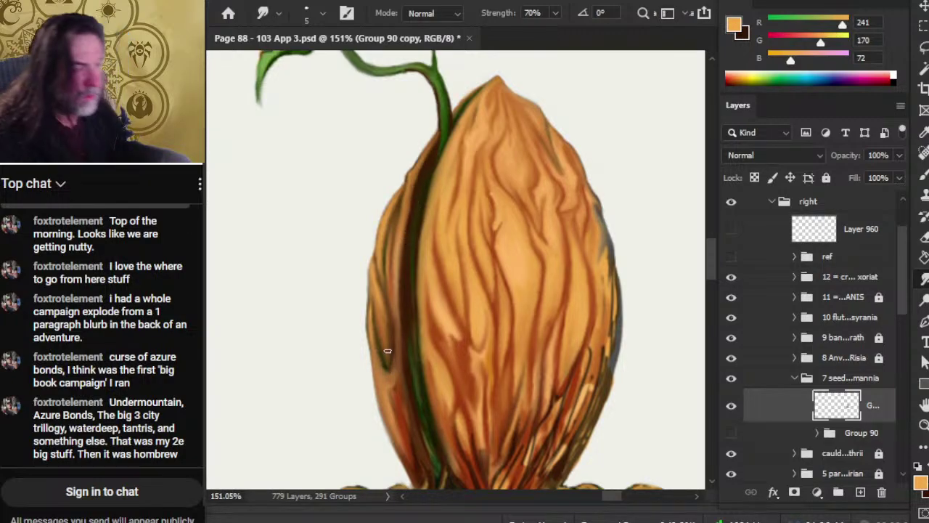
# Paint sampled mid-orange around the lower end of the left strip's dark wrinkle, blend it and clean the outer edge with the eraser.
pyautogui.moveTo(445, 304); pyautogui.dragTo(423, 222)
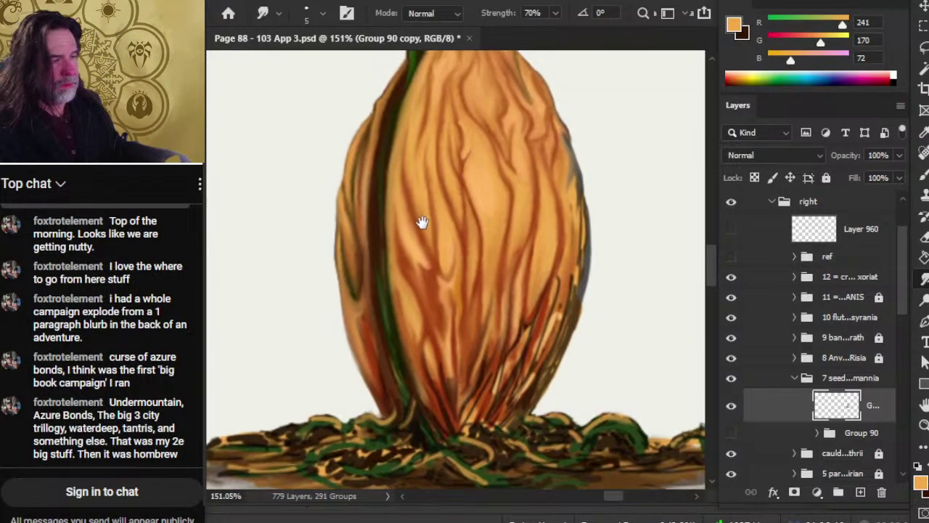
pyautogui.press('b')
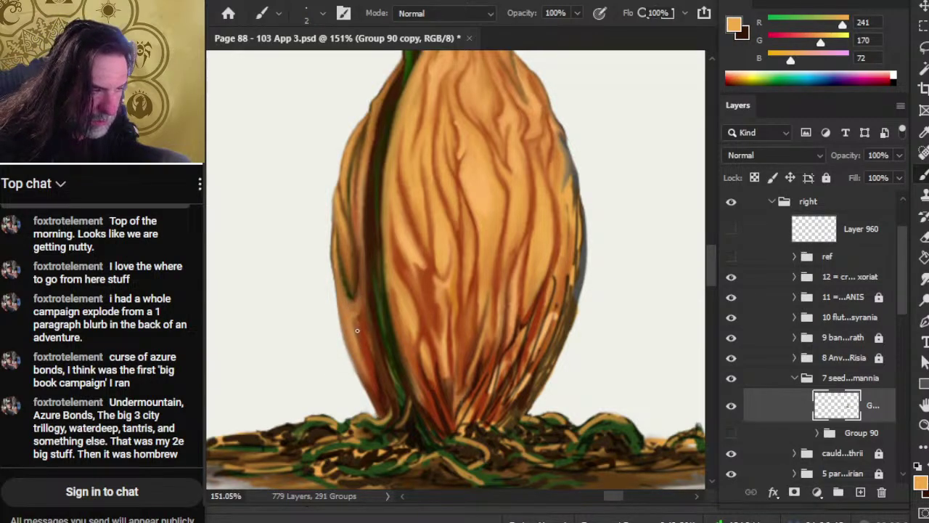
pyautogui.keyDown('alt'); pyautogui.click(410, 299); pyautogui.keyUp('alt')
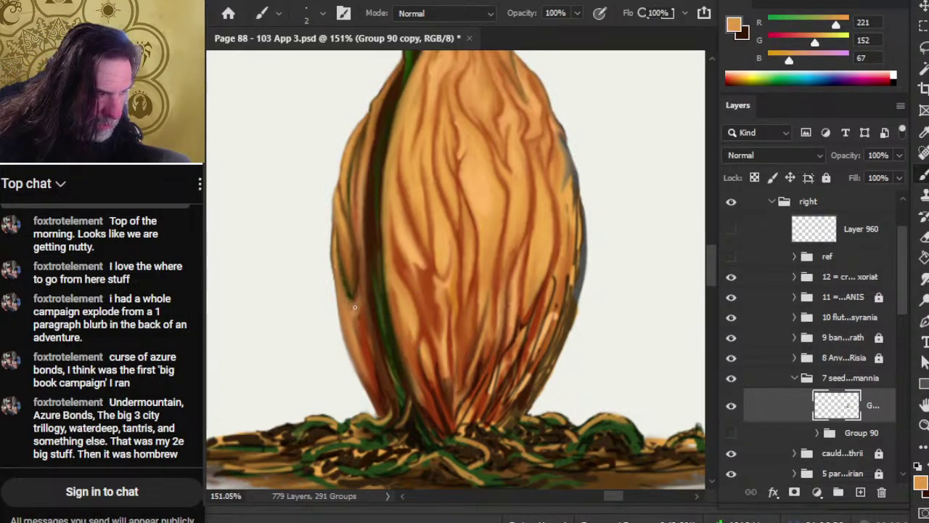
pyautogui.press('r')
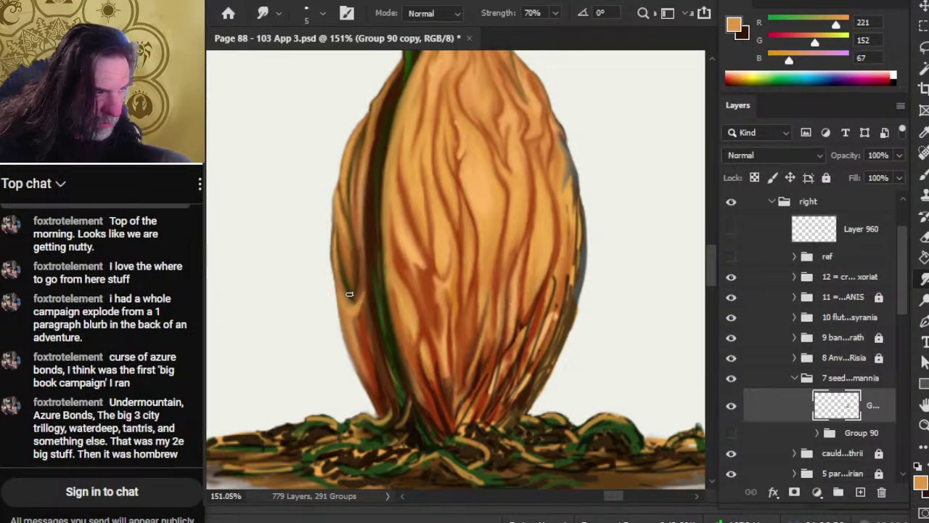
pyautogui.press('b')
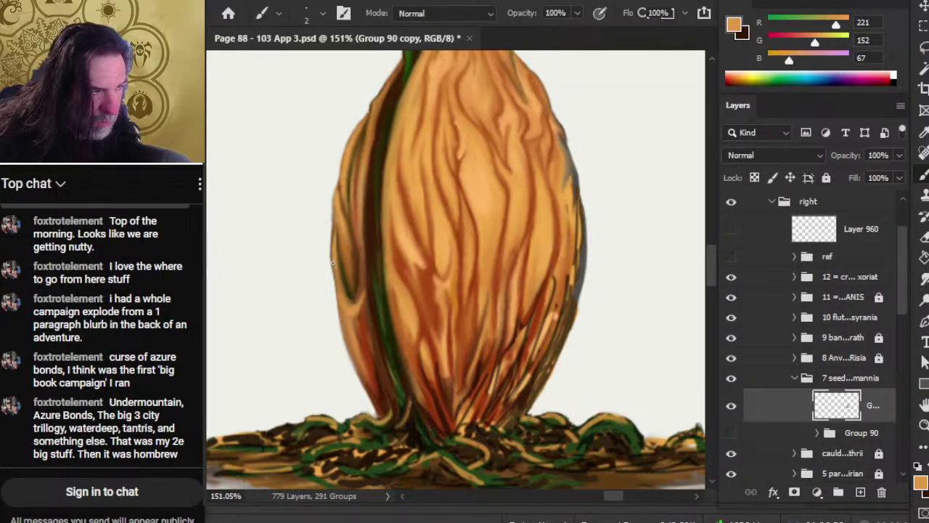
pyautogui.press('r')
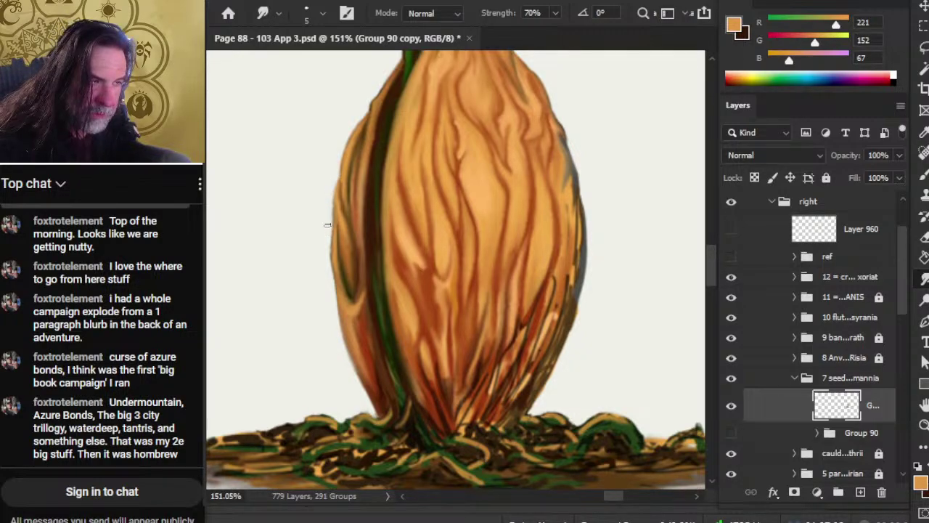
pyautogui.press('e')
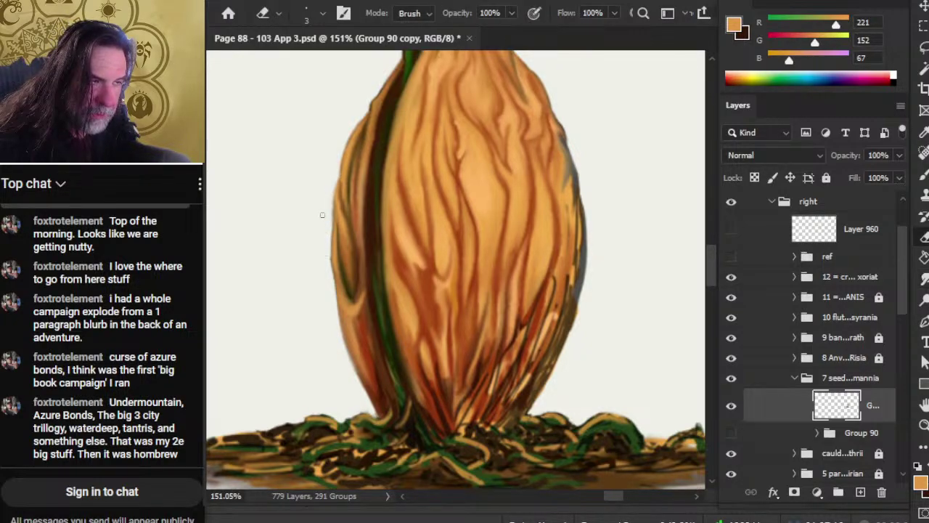
pyautogui.press('r')
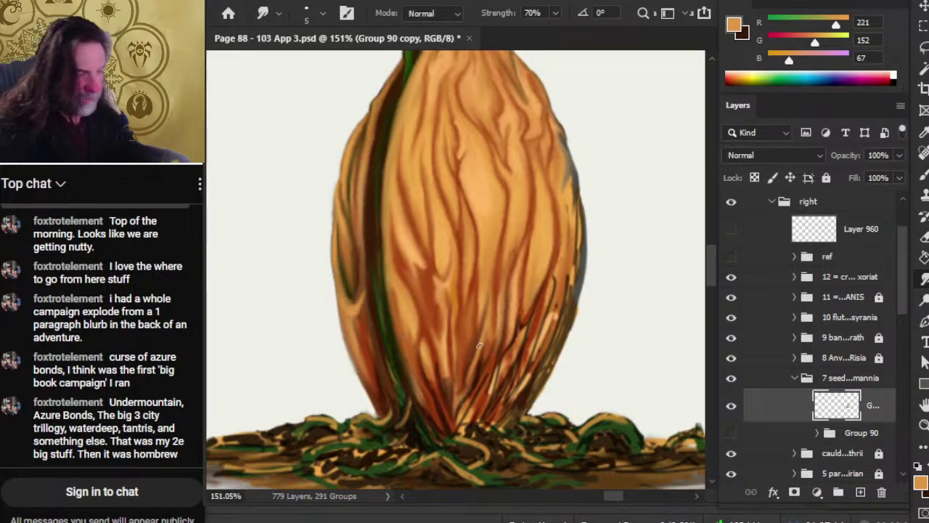
# Sample dark brown beside the vine's lower part, paint it into the vine's shadow and blend it with the Smudge tool.
pyautogui.moveTo(503, 360); pyautogui.dragTo(444, 331)
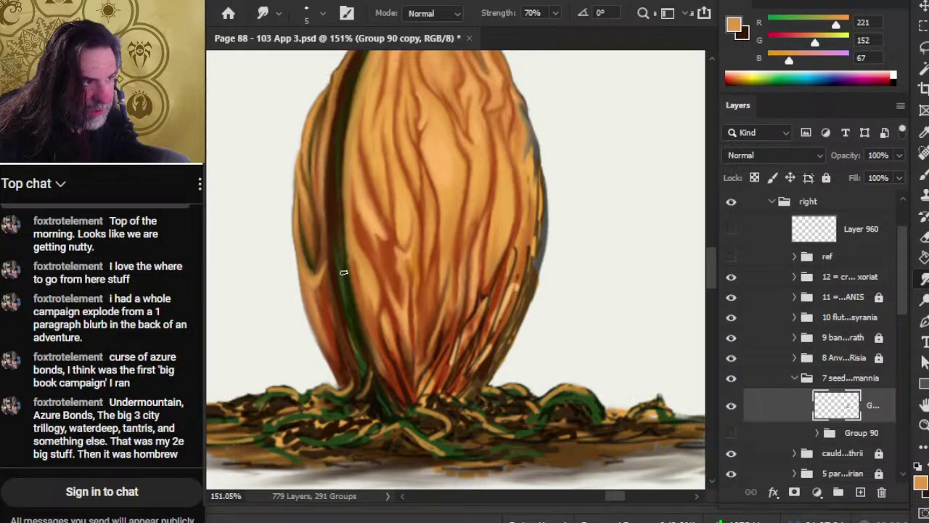
pyautogui.press('b')
pyautogui.keyDown('alt'); pyautogui.click(335, 316); pyautogui.keyUp('alt')
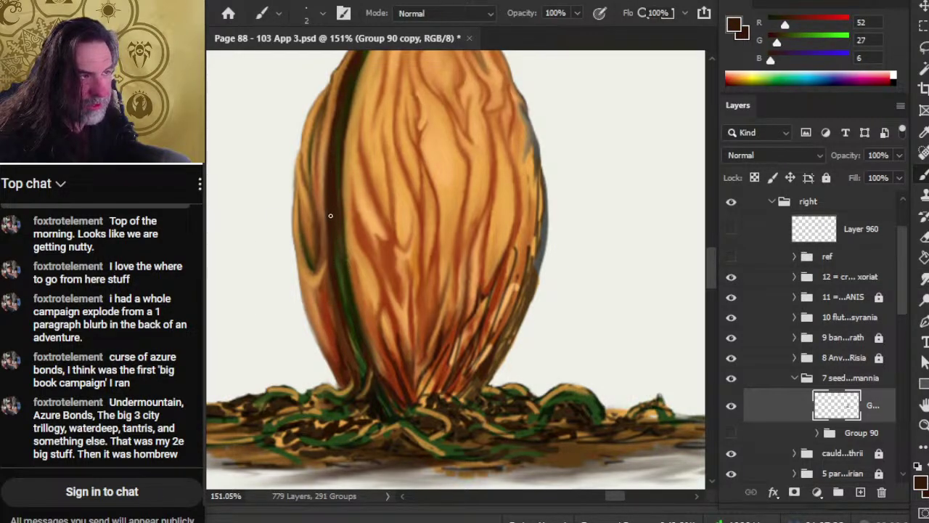
pyautogui.press('r')
pyautogui.scroll(3, 334, 252)
pyautogui.moveTo(357, 207)
pyautogui.mouseDown()
pyautogui.moveTo(368, 148)
pyautogui.moveTo(349, 269)
pyautogui.moveTo(375, 363)
pyautogui.moveTo(378, 351)
pyautogui.mouseUp()
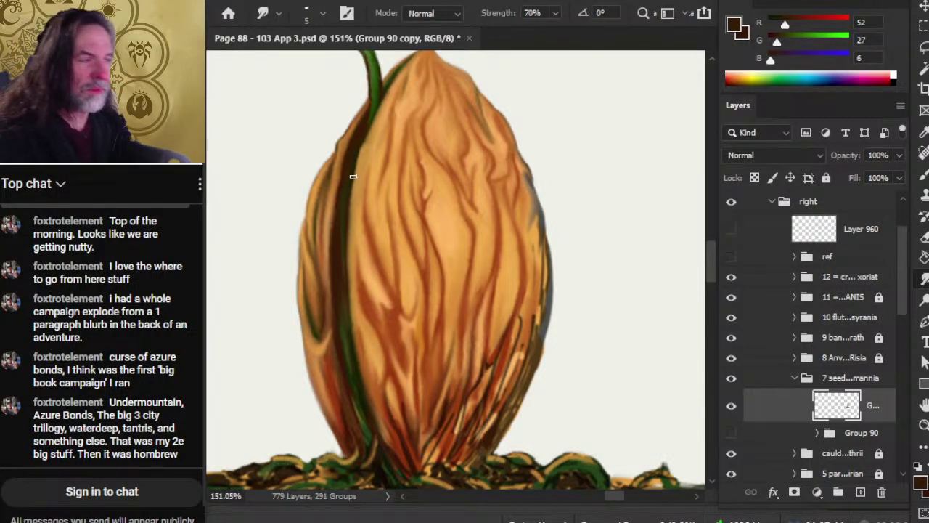
# Paint dark brown along the vine's upper section where it crosses the shell and smudge the edge soft.
pyautogui.scroll(2, 379, 205)
pyautogui.press('b')
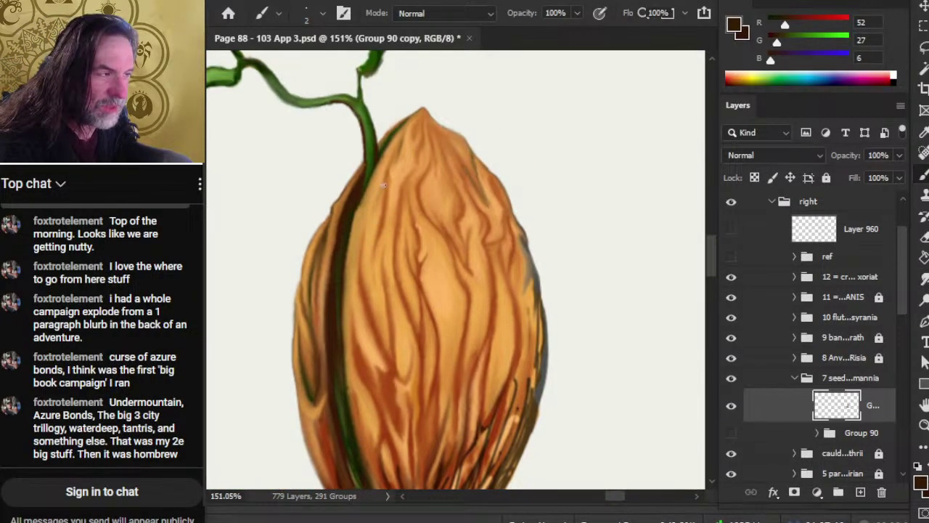
pyautogui.press('r')
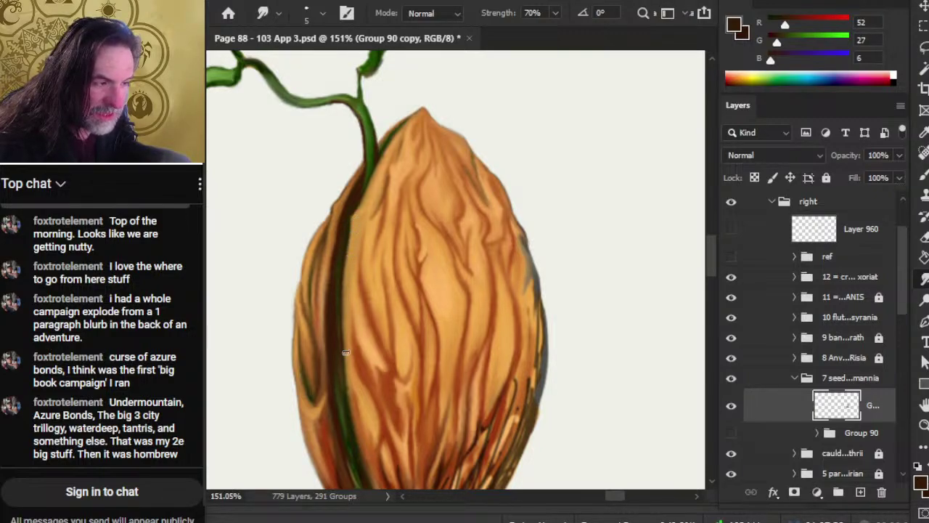
# Paint dark brown over the vine's base where it enters the roots and smudge it into the root tangle.
pyautogui.moveTo(450, 377); pyautogui.dragTo(400, 193)
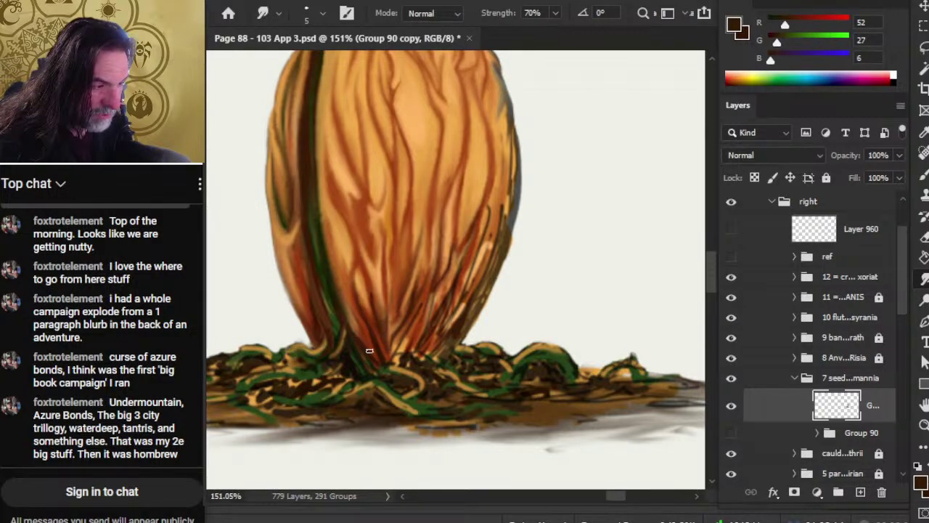
pyautogui.press('b')
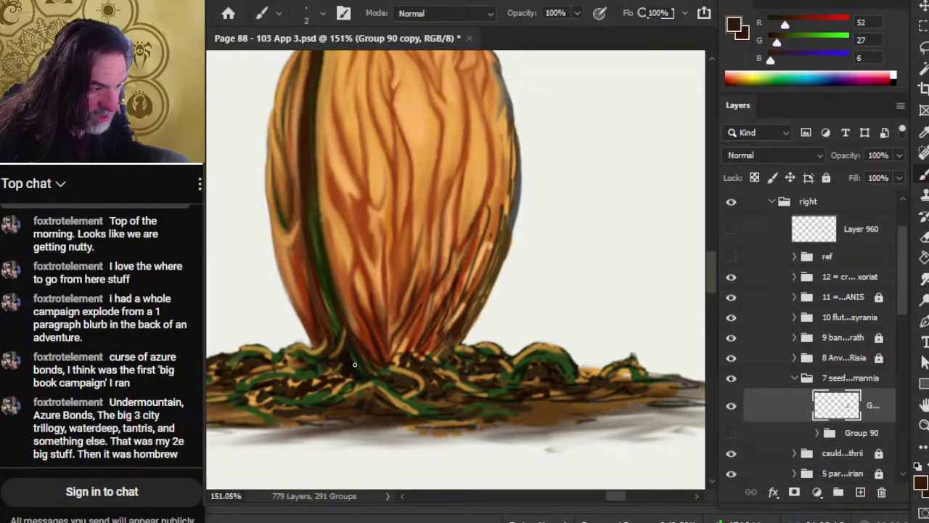
pyautogui.press('r')
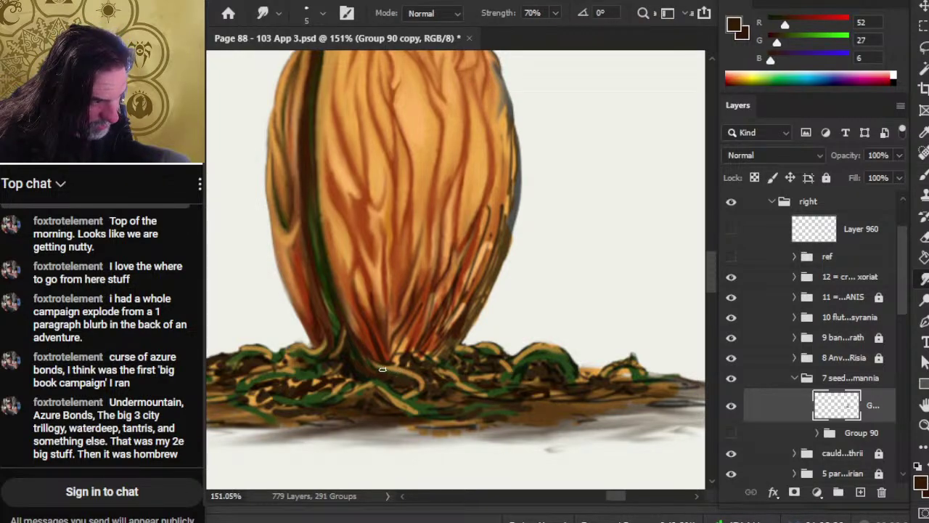
pyautogui.press('b')
pyautogui.press('r')
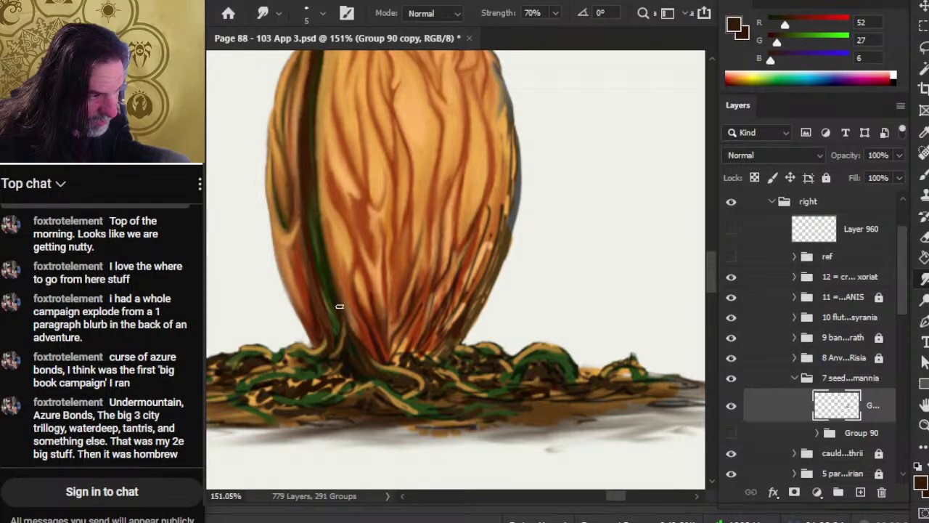
# Darken both sides of the vine's lower end just above the roots with dark brown and blend the strokes.
pyautogui.press('b')
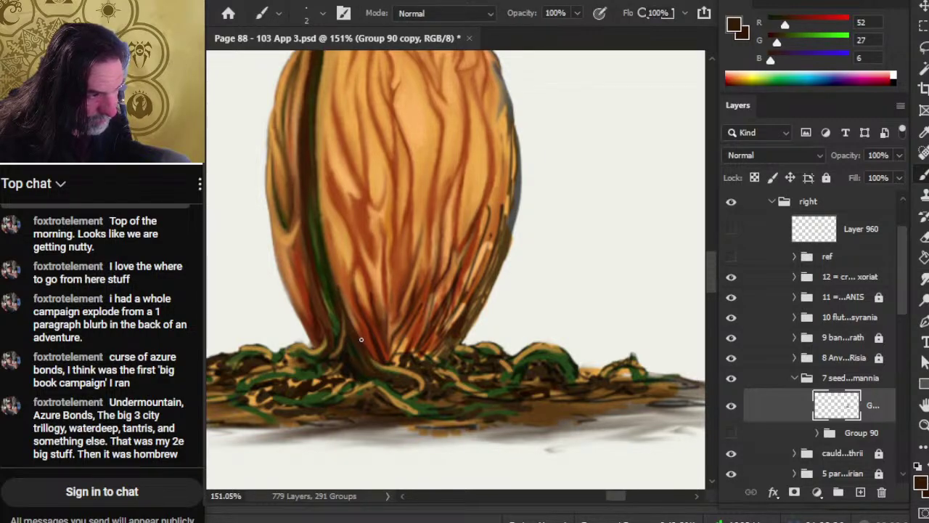
pyautogui.press('r')
pyautogui.press('b')
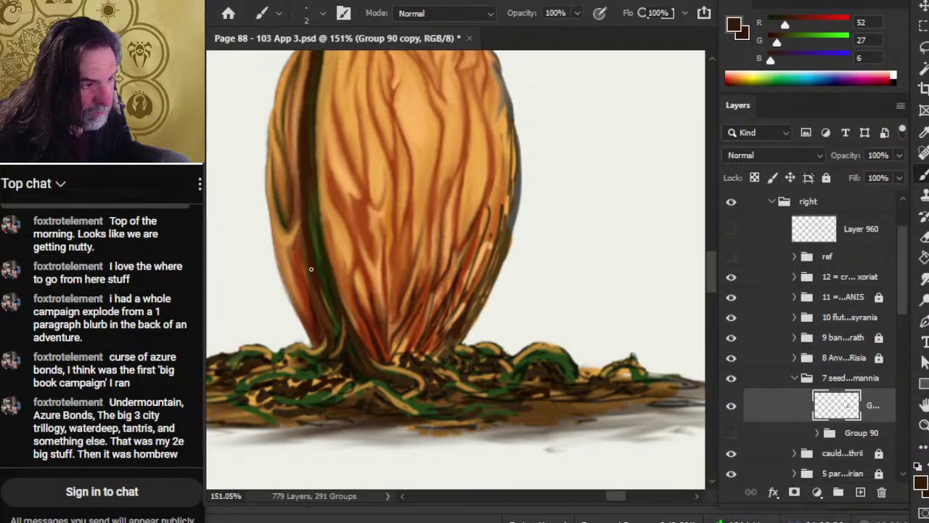
pyautogui.press('r')
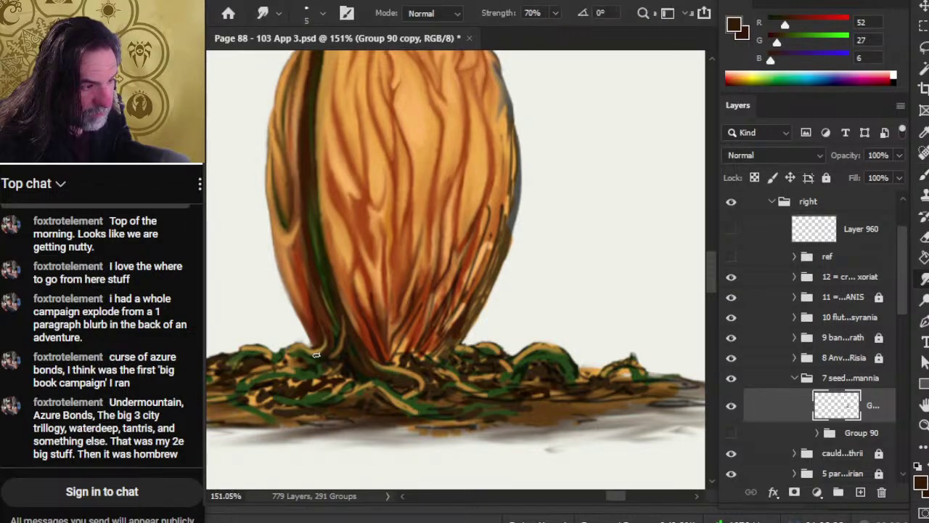
pyautogui.press('b')
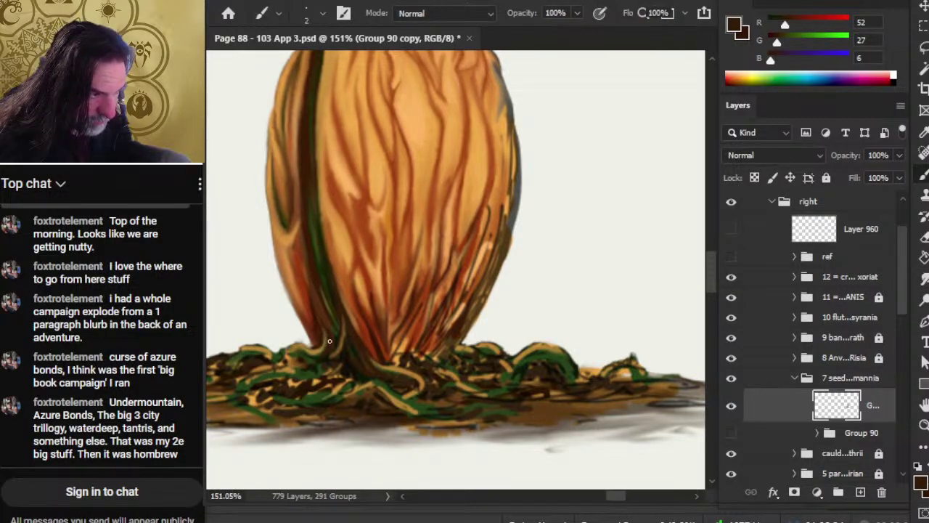
pyautogui.press('r')
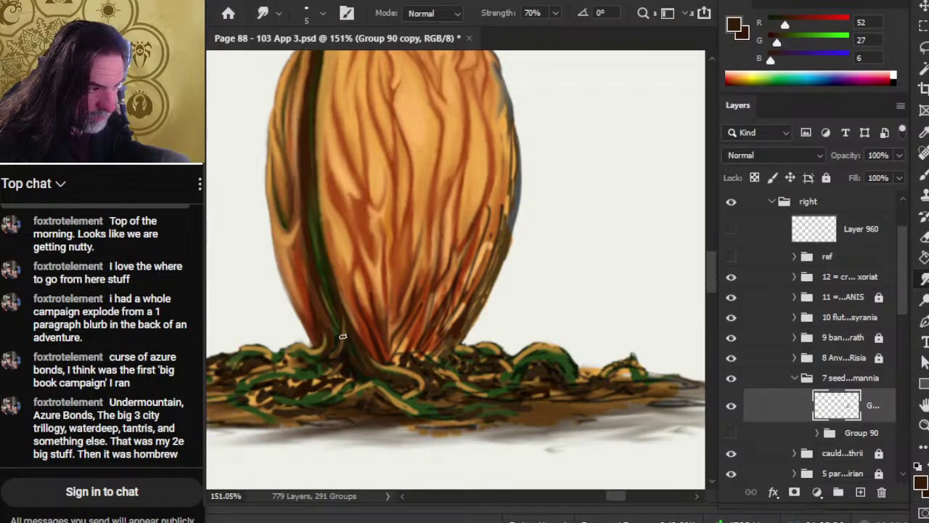
# Paint sampled tan highlights on the roots at the vine's base, add dark brown shading beside them and blend.
pyautogui.press('b')
pyautogui.keyDown('alt'); pyautogui.click(318, 346); pyautogui.keyUp('alt')
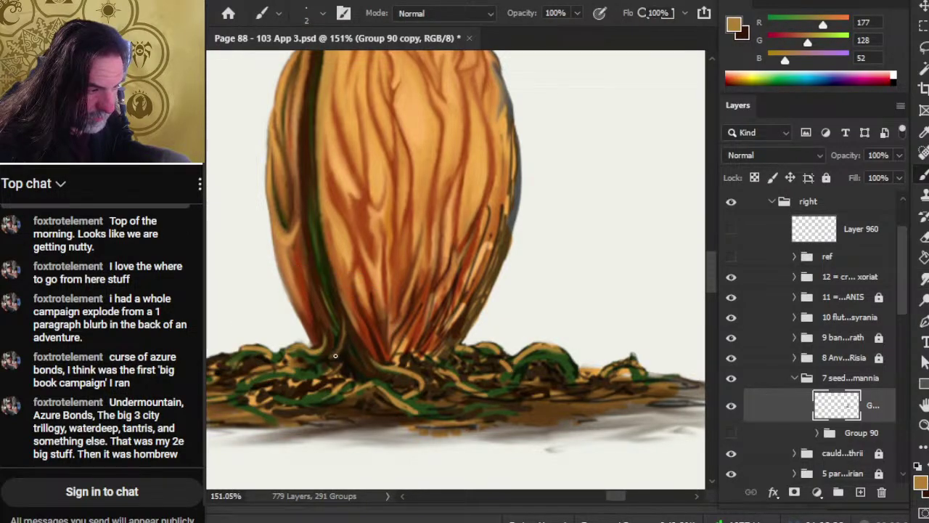
pyautogui.press('r')
pyautogui.press('b')
pyautogui.press('r')
pyautogui.press('b')
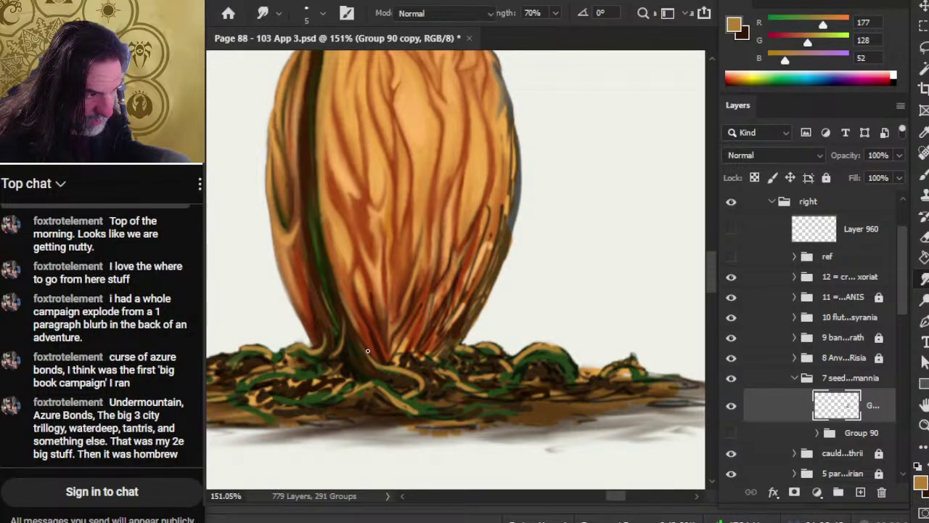
pyautogui.keyDown('alt'); pyautogui.click(353, 357); pyautogui.keyUp('alt')
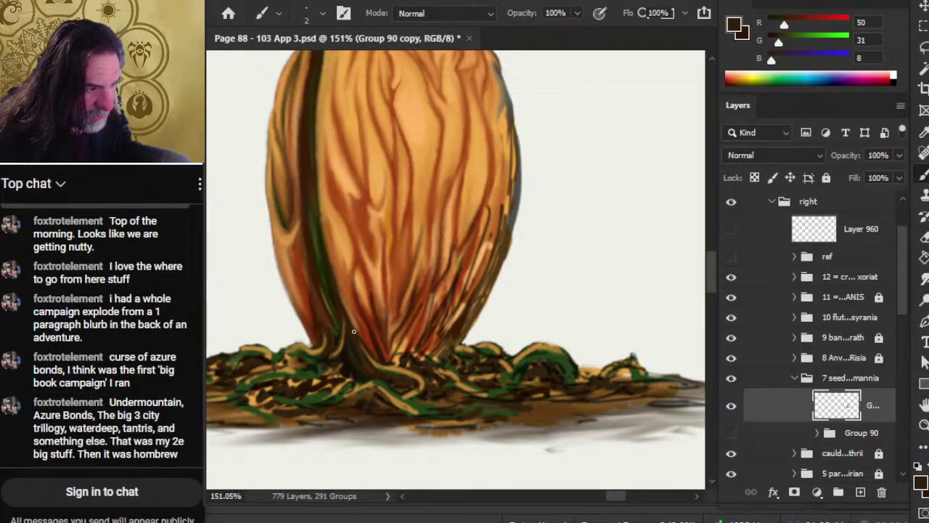
pyautogui.press('r')
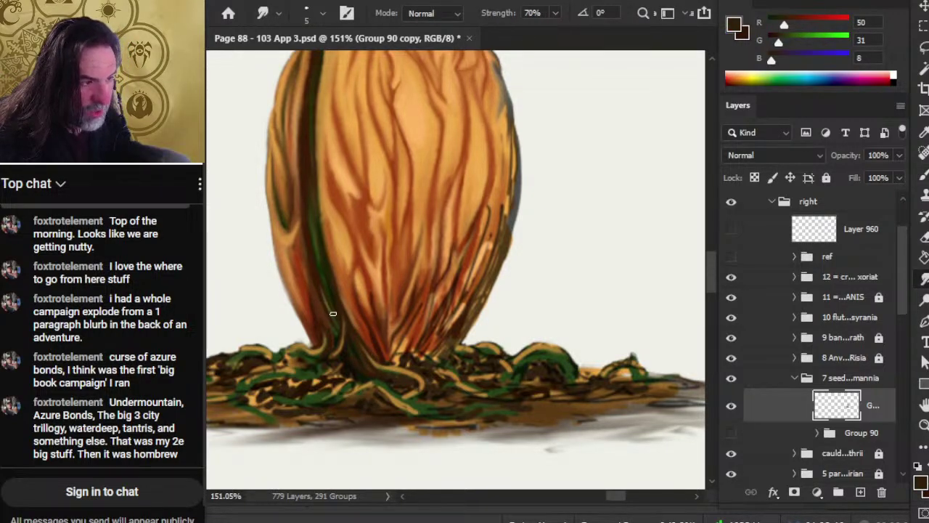
# Paint dark brown shading down the lower left shell strip beside the vine and smudge it into the orange.
pyautogui.press('b')
pyautogui.moveTo(316, 262)
pyautogui.mouseDown()
pyautogui.moveTo(337, 323)
pyautogui.moveTo(314, 258)
pyautogui.moveTo(311, 315)
pyautogui.moveTo(300, 307)
pyautogui.moveTo(306, 335)
pyautogui.moveTo(296, 316)
pyautogui.moveTo(314, 345)
pyautogui.mouseUp()
pyautogui.press('r')
pyautogui.press('b')
pyautogui.moveTo(299, 305)
pyautogui.mouseDown()
pyautogui.moveTo(308, 327)
pyautogui.moveTo(288, 266)
pyautogui.mouseUp()
pyautogui.press('r')
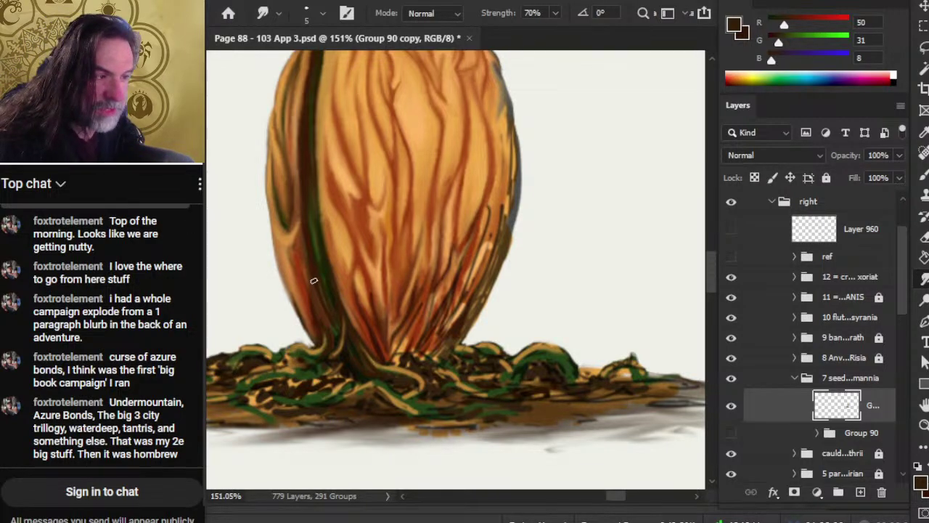
# Add dark brown strokes to the vine's lower stem just above the roots and smooth them with the Smudge tool.
pyautogui.press('b')
pyautogui.press('r')
pyautogui.press('b')
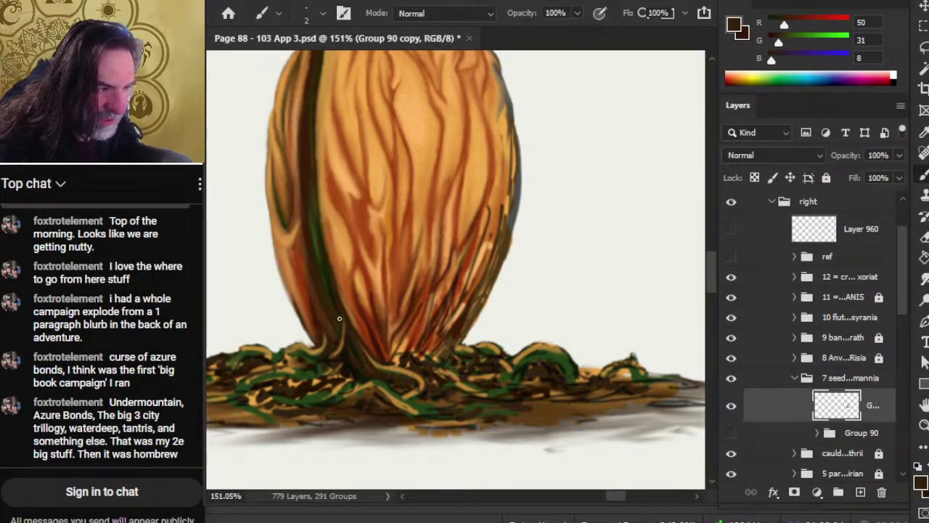
pyautogui.moveTo(339, 318); pyautogui.dragTo(340, 308)
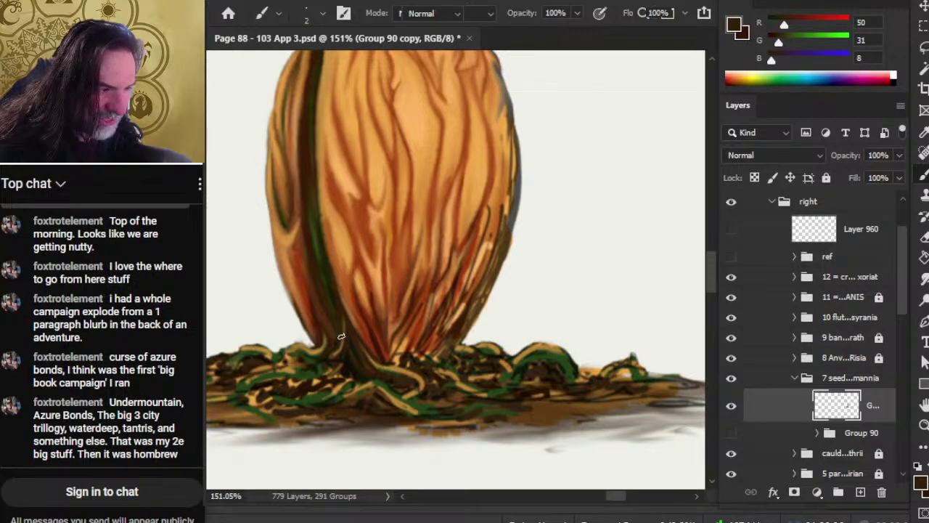
pyautogui.press('r')
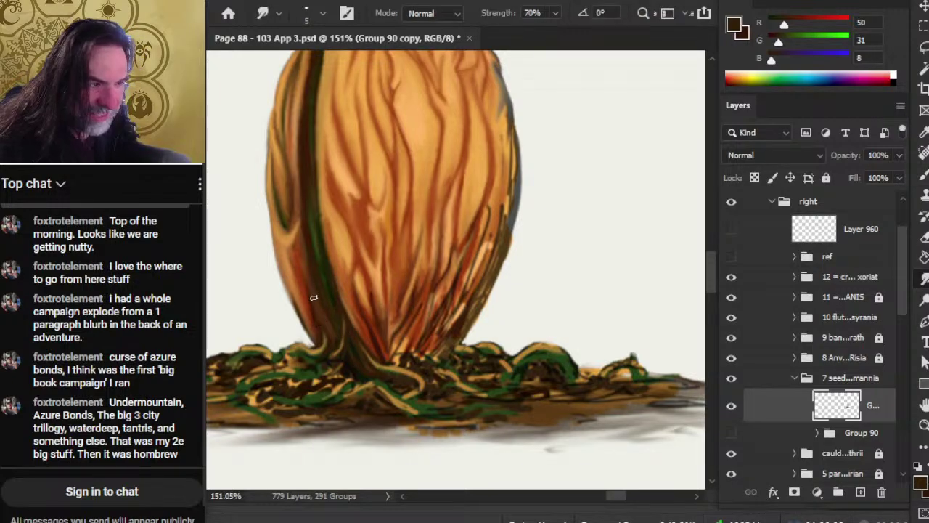
# Smudge the orange and dark brown together in the left strip's lower part, touching up the shadow along the vine.
pyautogui.moveTo(302, 313); pyautogui.dragTo(289, 278)
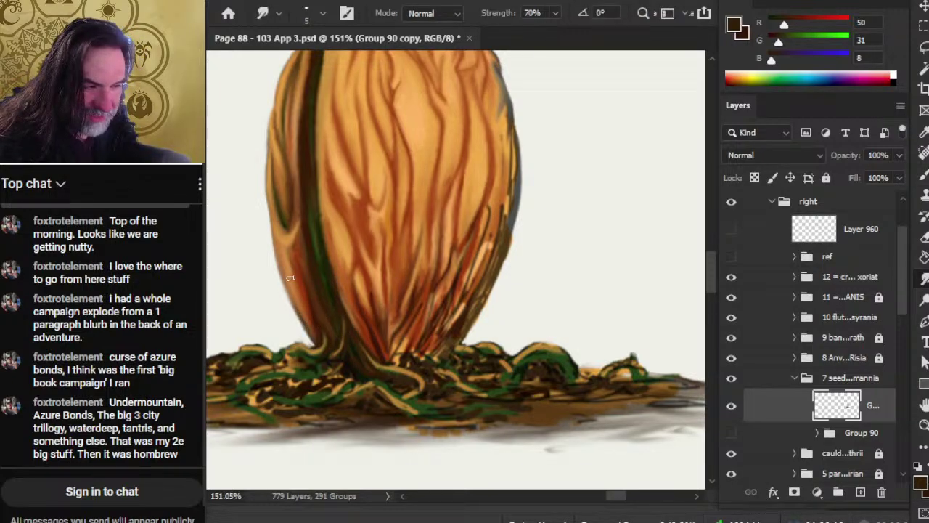
pyautogui.moveTo(308, 312)
pyautogui.mouseDown()
pyautogui.moveTo(283, 254)
pyautogui.moveTo(291, 272)
pyautogui.moveTo(286, 263)
pyautogui.moveTo(301, 268)
pyautogui.moveTo(299, 257)
pyautogui.moveTo(301, 294)
pyautogui.mouseUp()
pyautogui.press('b')
pyautogui.press('r')
pyautogui.moveTo(299, 254); pyautogui.dragTo(297, 272)
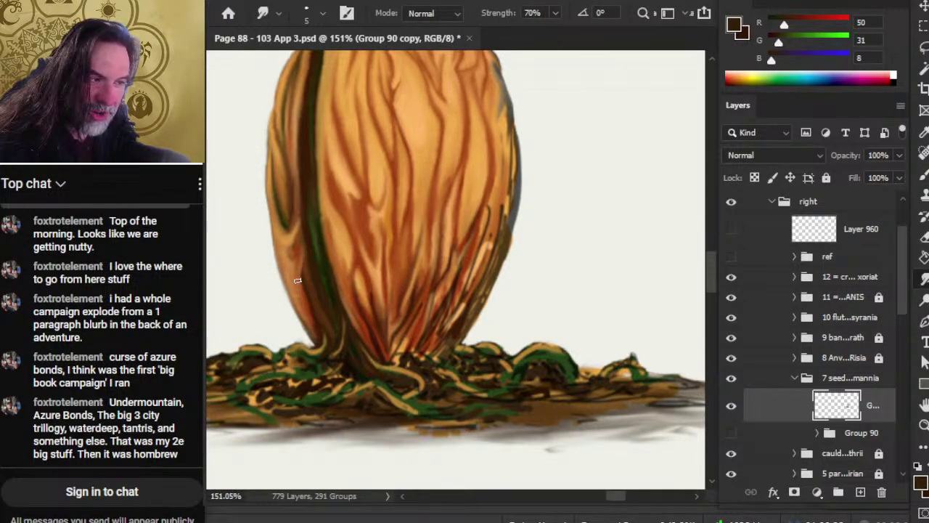
pyautogui.press('b')
pyautogui.press('r')
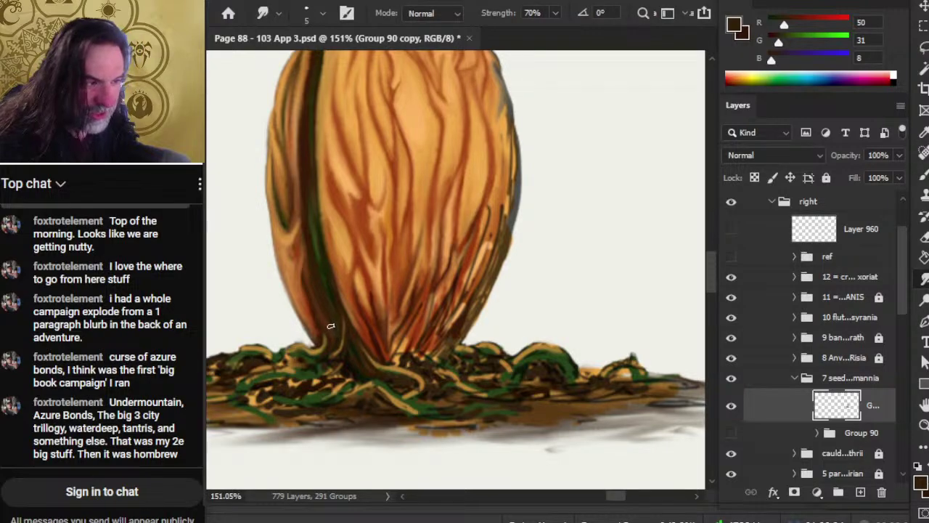
# Paint mid-orange sampled from the left strip into its lower shadow beside the vine and smudge it upward.
pyautogui.press('z')
pyautogui.moveTo(411, 315)
pyautogui.mouseDown()
pyautogui.moveTo(373, 311)
pyautogui.moveTo(405, 286)
pyautogui.mouseUp()
pyautogui.press('b')
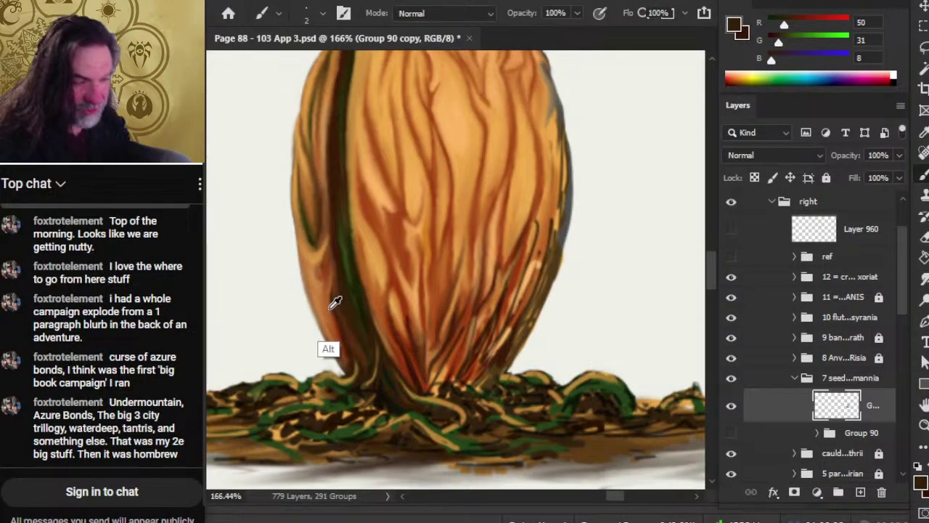
pyautogui.keyDown('alt'); pyautogui.click(333, 299); pyautogui.keyUp('alt')
pyautogui.press('r')
pyautogui.moveTo(343, 308)
pyautogui.mouseDown()
pyautogui.moveTo(357, 350)
pyautogui.moveTo(343, 286)
pyautogui.mouseUp()
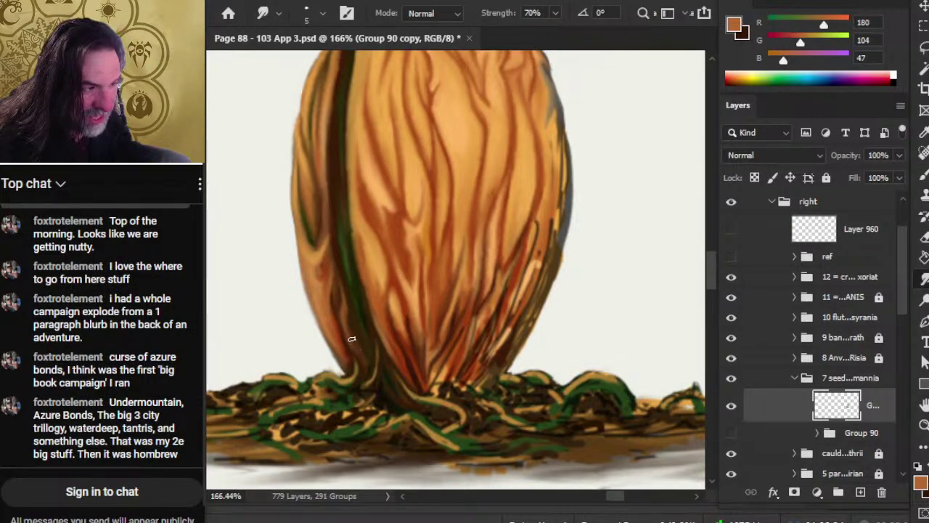
# Paint sampled dark reddish-brown along the left edge of the vine's lower half and blend it.
pyautogui.press('b')
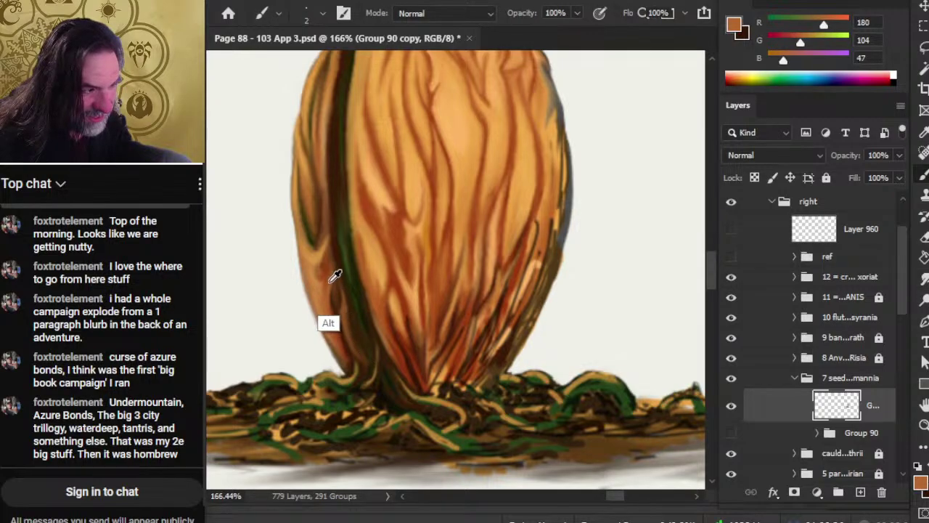
pyautogui.keyDown('alt'); pyautogui.click(338, 231); pyautogui.keyUp('alt')
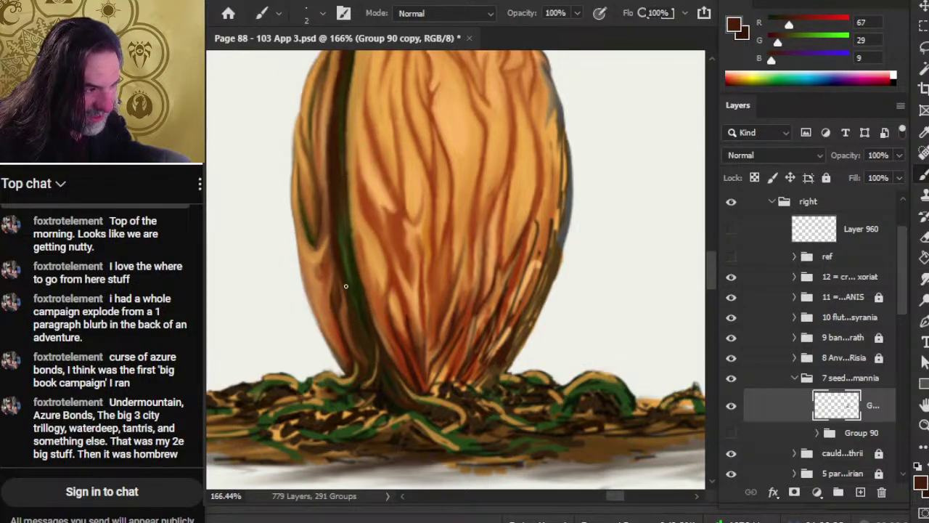
pyautogui.moveTo(415, 327)
pyautogui.keyDown('alt'); pyautogui.mouseDown()
pyautogui.moveTo(417, 315)
pyautogui.moveTo(414, 326)
pyautogui.mouseUp(); pyautogui.keyUp('alt')
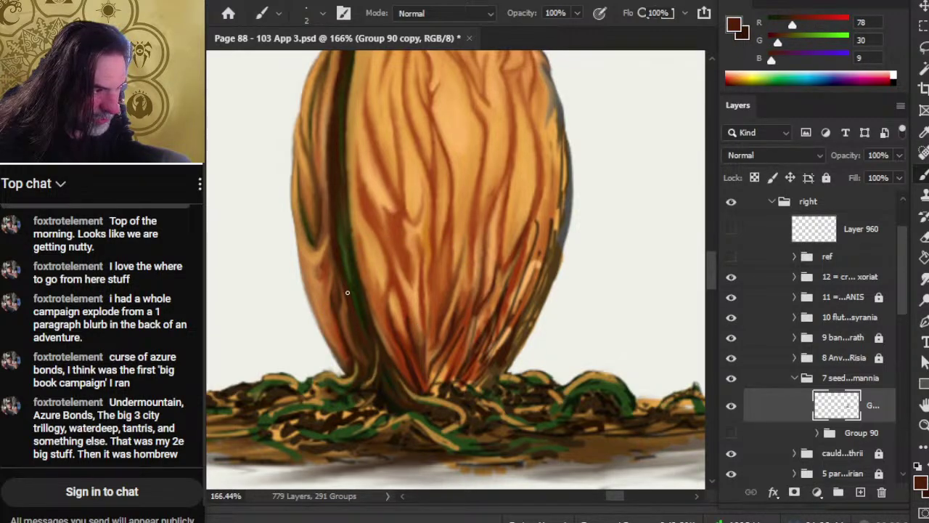
pyautogui.press('r')
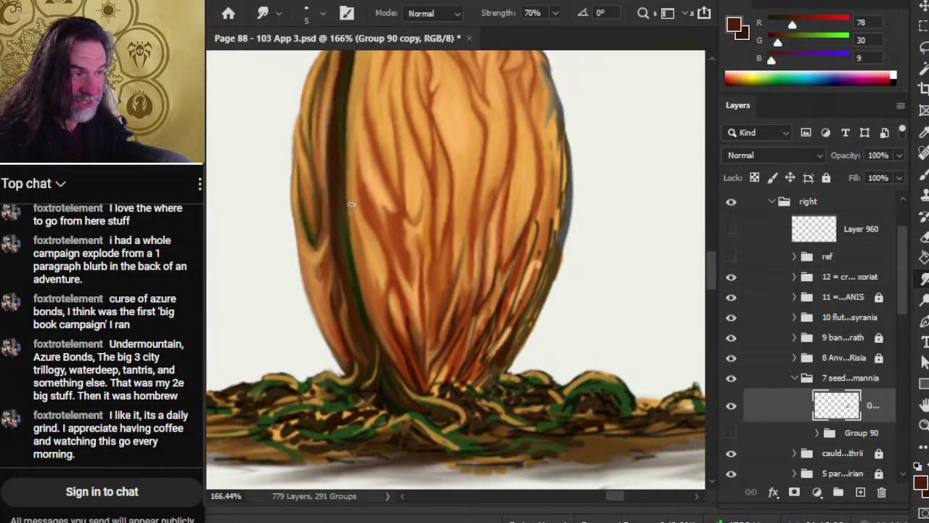
# Deepen the shadow along the vine's left side with sampled dark reddish-brown strokes and prepare to blend them with the Smudge tool.
pyautogui.press('z')
pyautogui.keyDown('alt'); pyautogui.click(353, 264); pyautogui.keyUp('alt')
pyautogui.keyDown('alt'); pyautogui.click(360, 278); pyautogui.keyUp('alt')
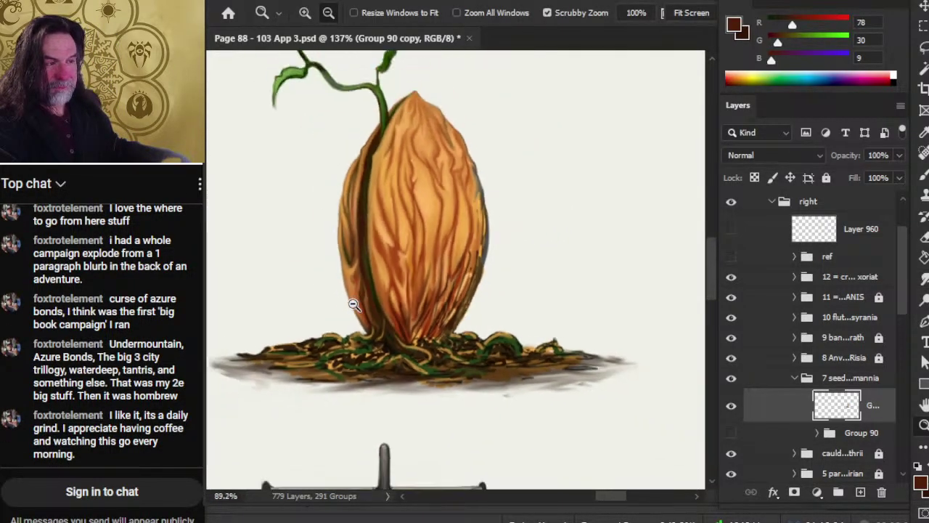
pyautogui.moveTo(353, 162); pyautogui.dragTo(377, 164)
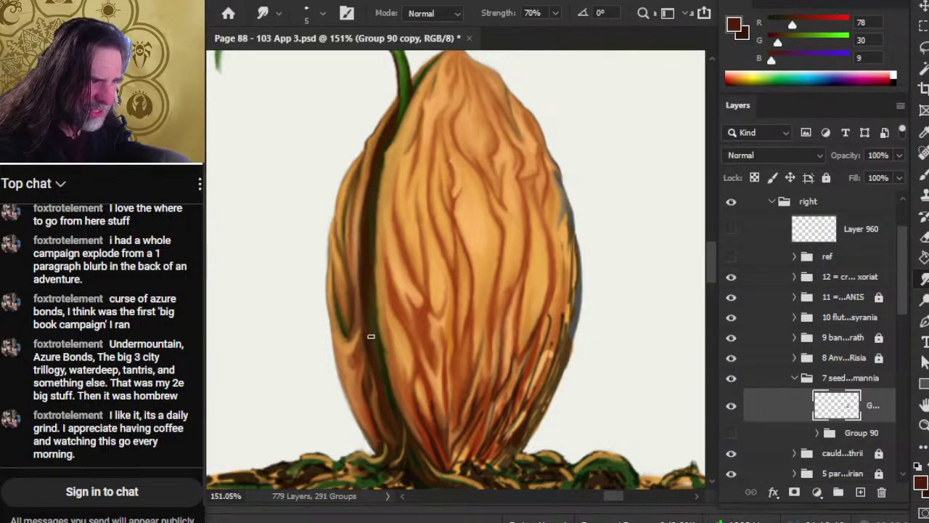
pyautogui.press('b')
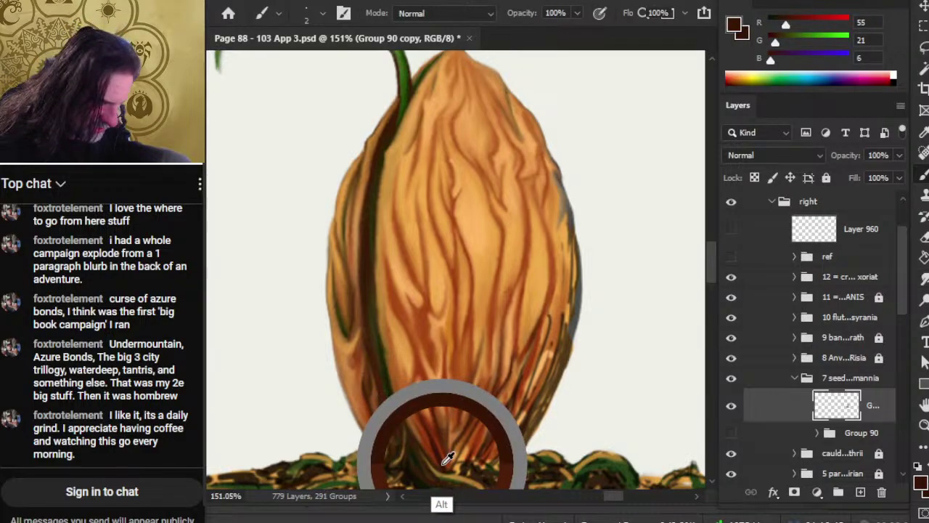
pyautogui.moveTo(364, 224); pyautogui.dragTo(359, 225)
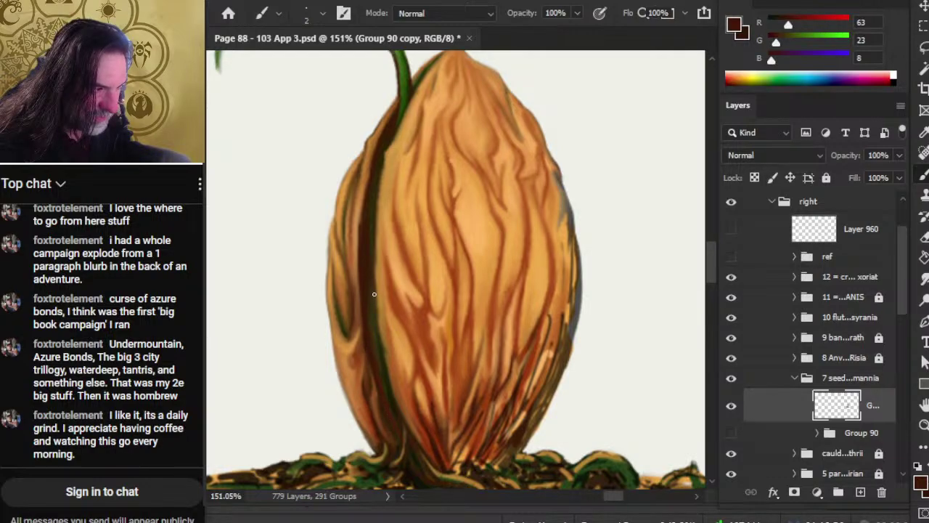
pyautogui.press('r')
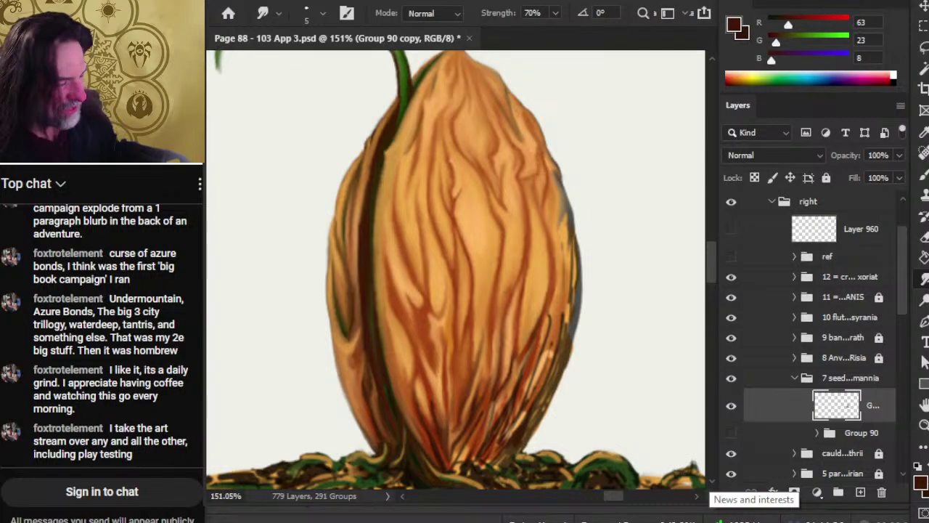
# Add sampled dark brown to the wrinkles at the seed's lower right and smudge the strokes upward along the shell.
pyautogui.scroll(-3, 532, 334)
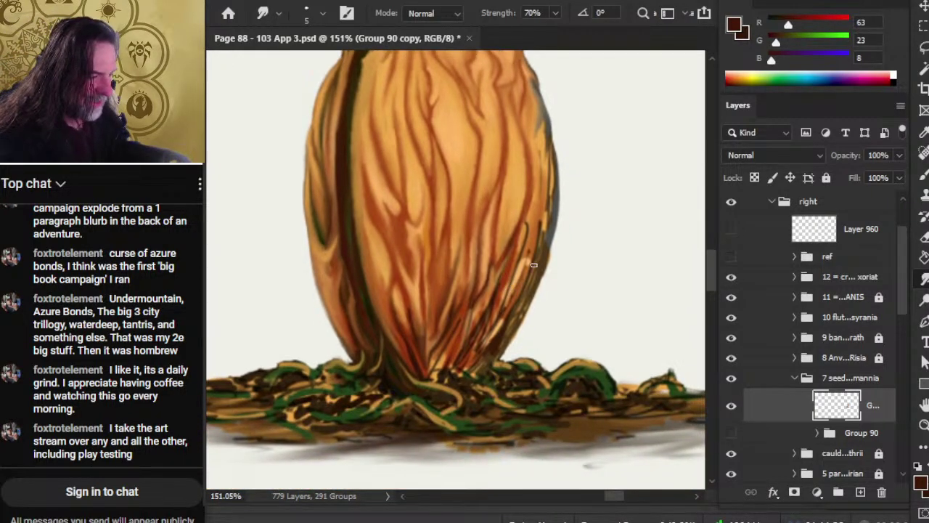
pyautogui.moveTo(500, 328)
pyautogui.mouseDown()
pyautogui.moveTo(485, 344)
pyautogui.moveTo(506, 311)
pyautogui.mouseUp()
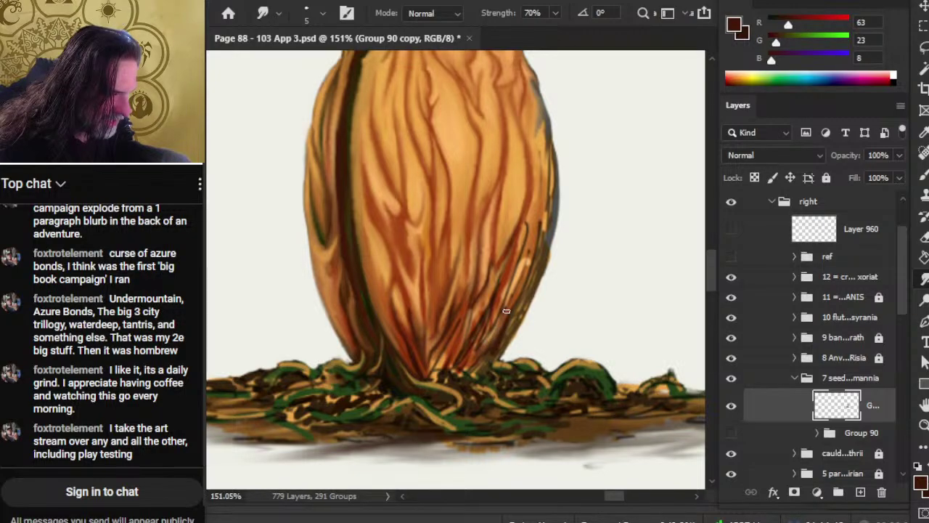
pyautogui.press('b')
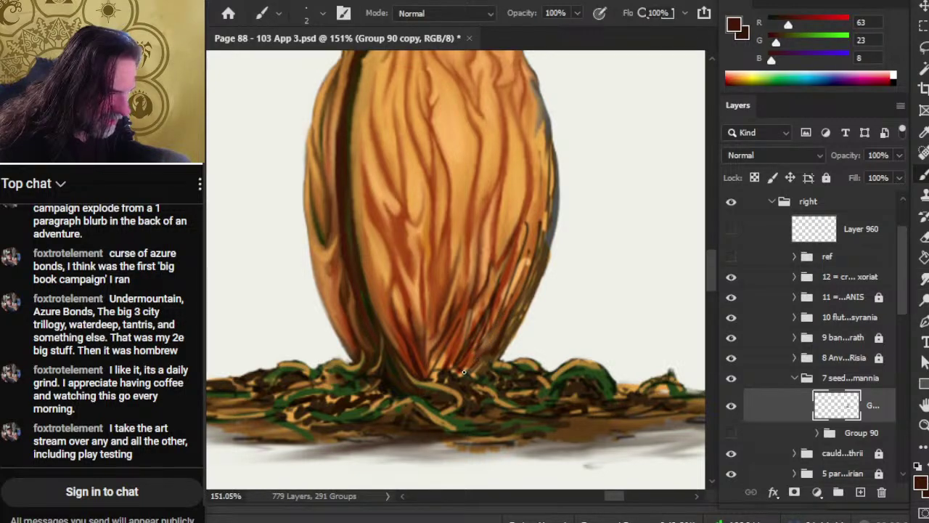
pyautogui.keyDown('alt'); pyautogui.click(468, 356); pyautogui.keyUp('alt')
pyautogui.keyDown('alt'); pyautogui.click(450, 368); pyautogui.keyUp('alt')
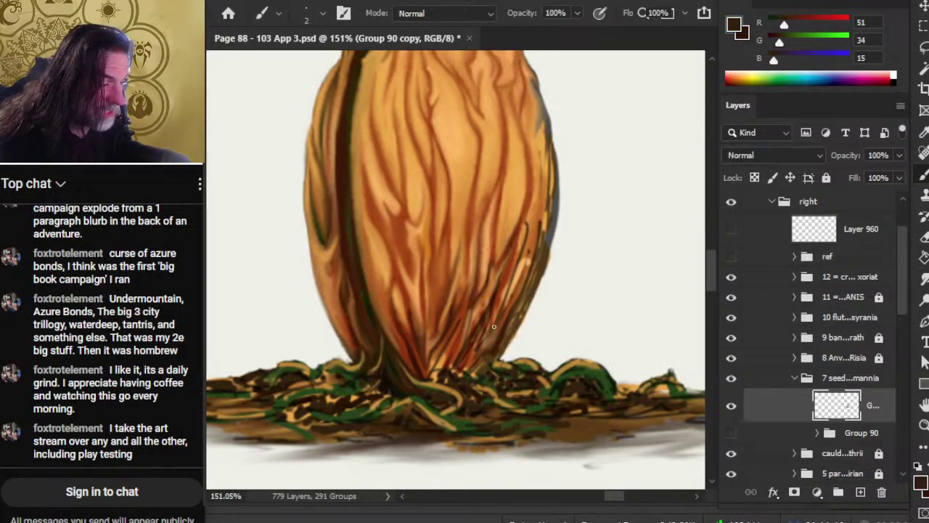
pyautogui.press('r')
pyautogui.moveTo(497, 325)
pyautogui.mouseDown()
pyautogui.moveTo(527, 275)
pyautogui.moveTo(530, 238)
pyautogui.moveTo(519, 268)
pyautogui.mouseUp()
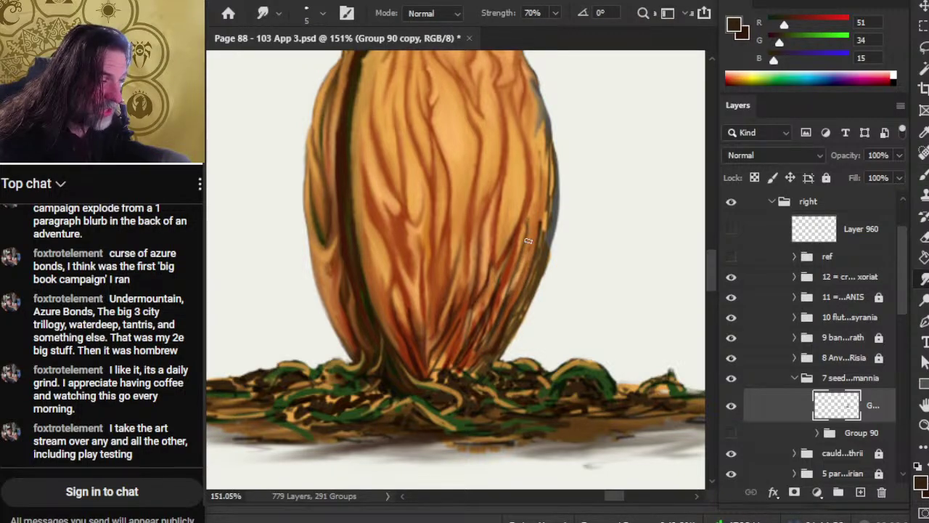
# Smudge the dark brown and orange strokes along the seed's right edge and clean up its outer contour with the Eraser.
pyautogui.press('b')
pyautogui.press('r')
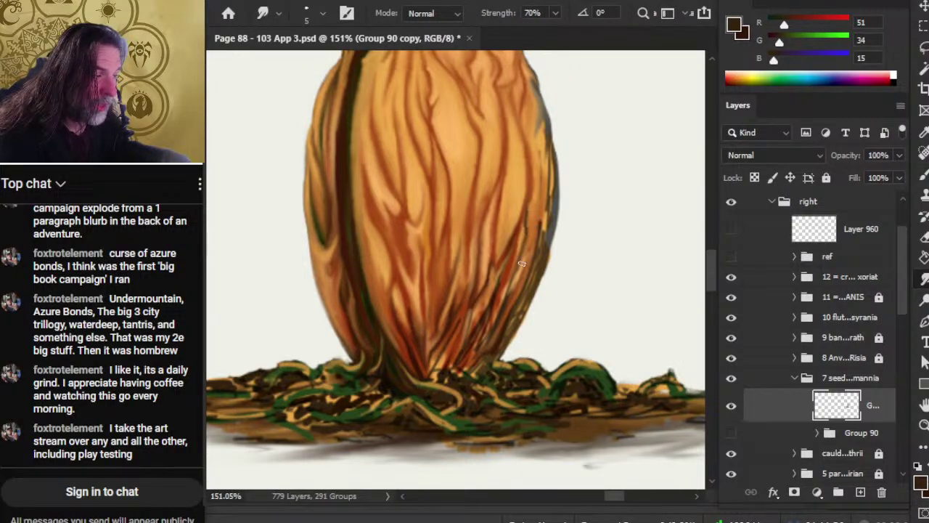
pyautogui.moveTo(543, 239); pyautogui.dragTo(547, 200)
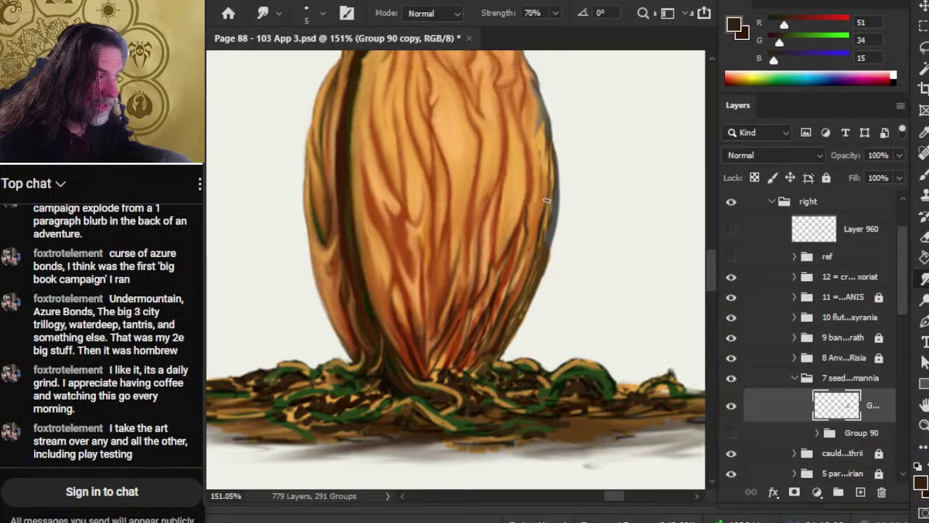
pyautogui.moveTo(548, 162)
pyautogui.mouseDown()
pyautogui.moveTo(547, 210)
pyautogui.moveTo(547, 174)
pyautogui.moveTo(536, 208)
pyautogui.moveTo(543, 201)
pyautogui.moveTo(558, 260)
pyautogui.mouseUp()
pyautogui.press('e')
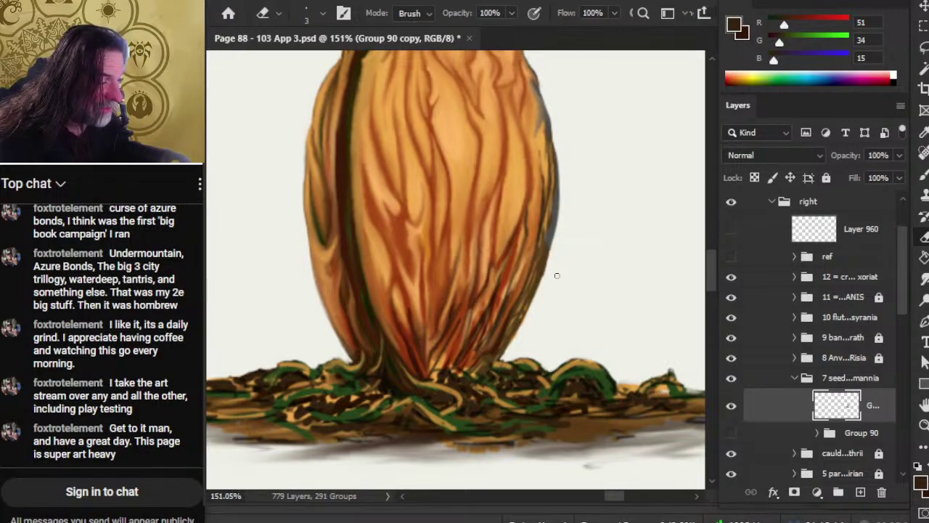
pyautogui.press('r')
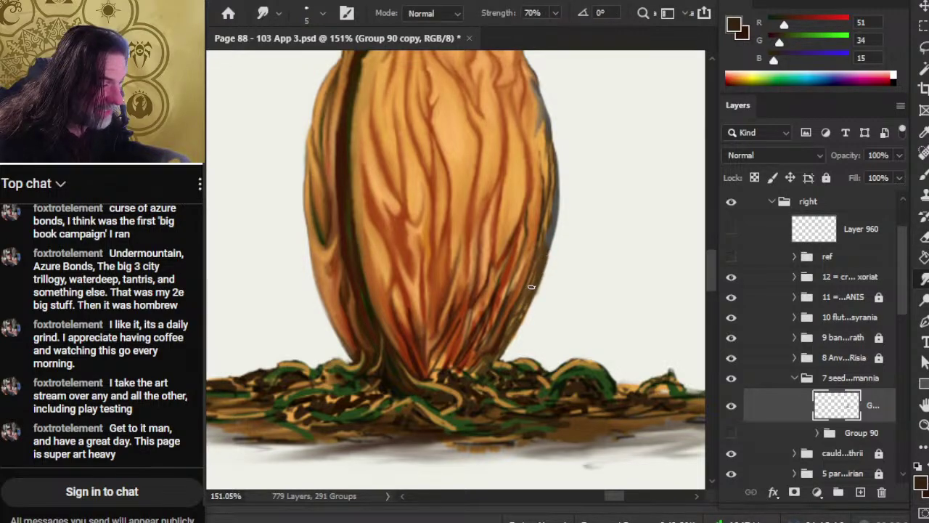
# Check the seed against the whole page, then smudge the wrinkles at its lower centre above the roots.
pyautogui.press('z')
pyautogui.moveTo(540, 304)
pyautogui.mouseDown()
pyautogui.moveTo(443, 324)
pyautogui.moveTo(452, 333)
pyautogui.mouseUp()
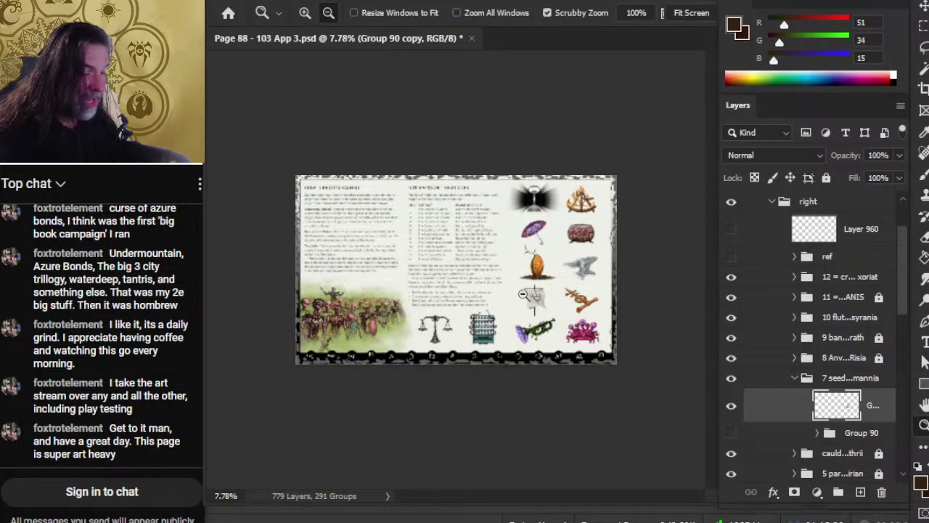
pyautogui.moveTo(550, 271); pyautogui.dragTo(613, 273)
pyautogui.moveTo(454, 272); pyautogui.dragTo(506, 297)
pyautogui.press('r')
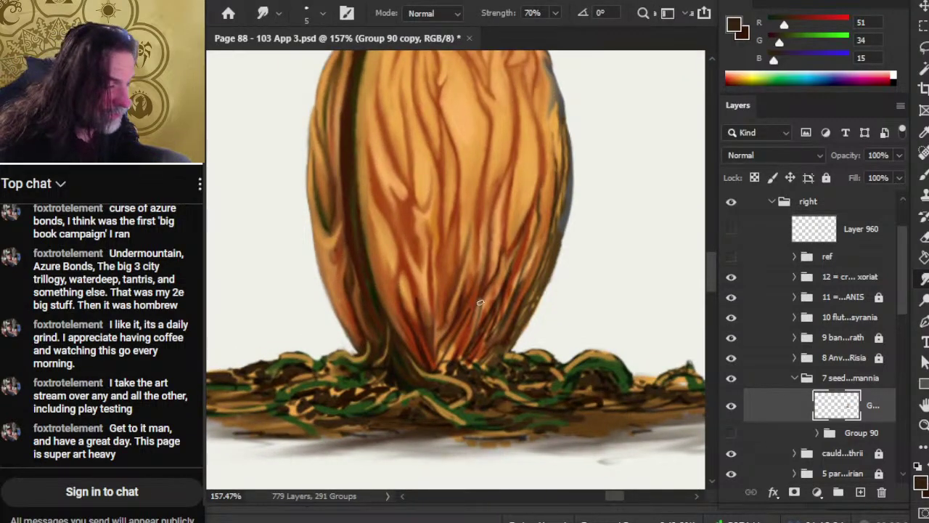
pyautogui.moveTo(449, 291); pyautogui.dragTo(450, 323)
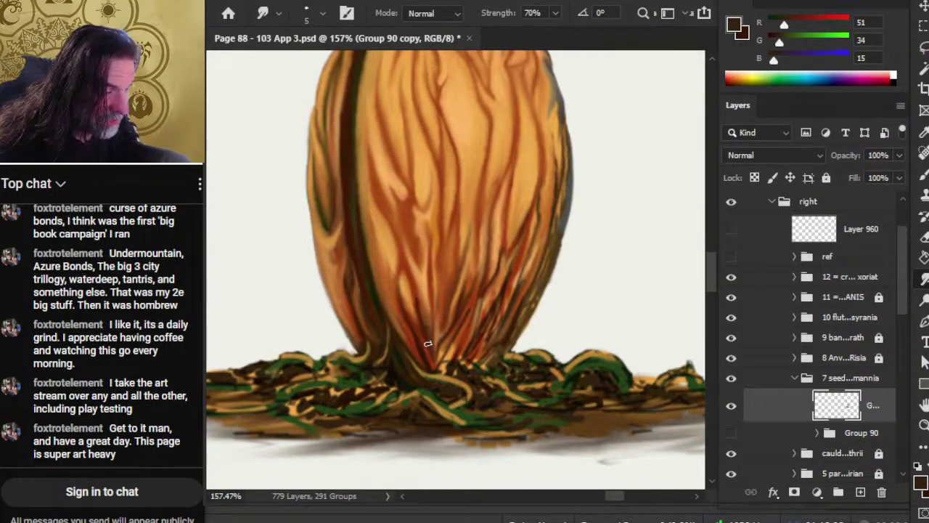
pyautogui.moveTo(428, 344)
pyautogui.mouseDown()
pyautogui.moveTo(429, 320)
pyautogui.moveTo(424, 327)
pyautogui.mouseUp()
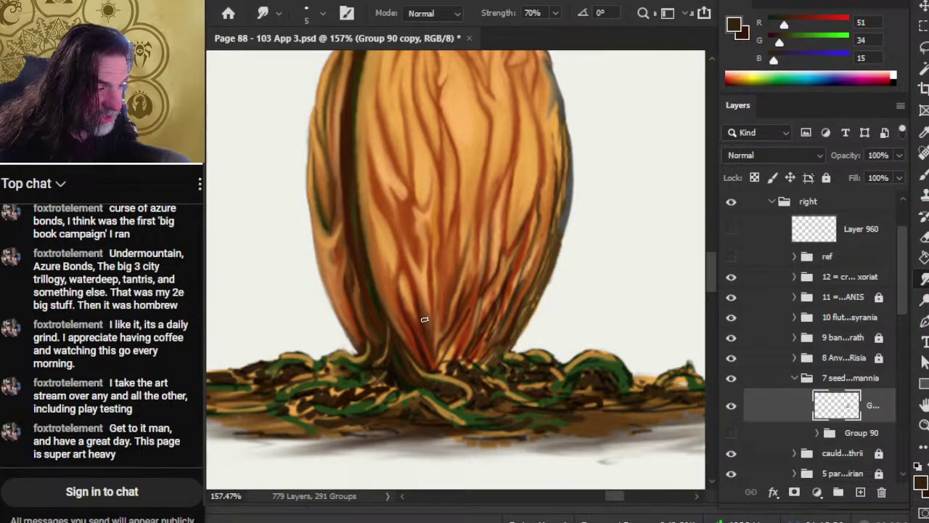
pyautogui.moveTo(416, 288)
pyautogui.mouseDown()
pyautogui.moveTo(407, 286)
pyautogui.moveTo(414, 288)
pyautogui.moveTo(414, 270)
pyautogui.mouseUp()
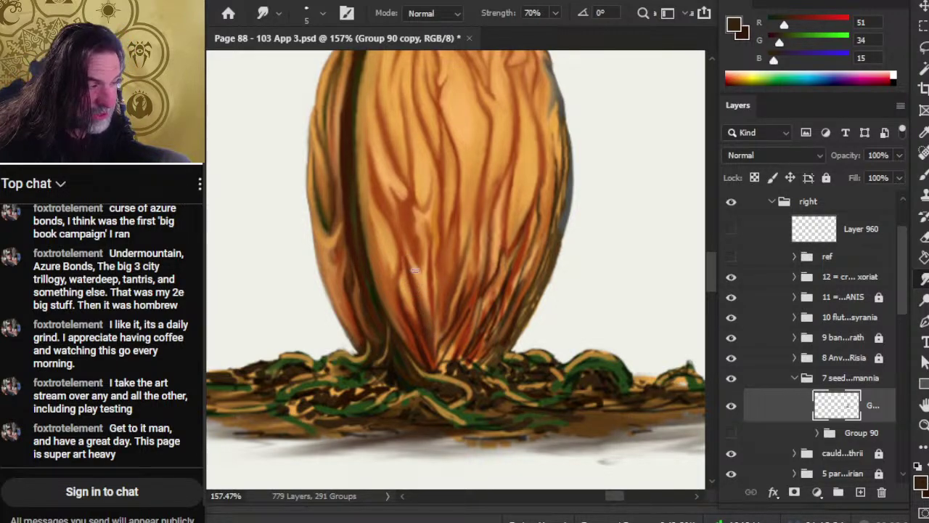
# Add thin dark brown strokes to the wrinkles at the seed's bottom centre and smudge them into the orange.
pyautogui.press('b')
pyautogui.press('r')
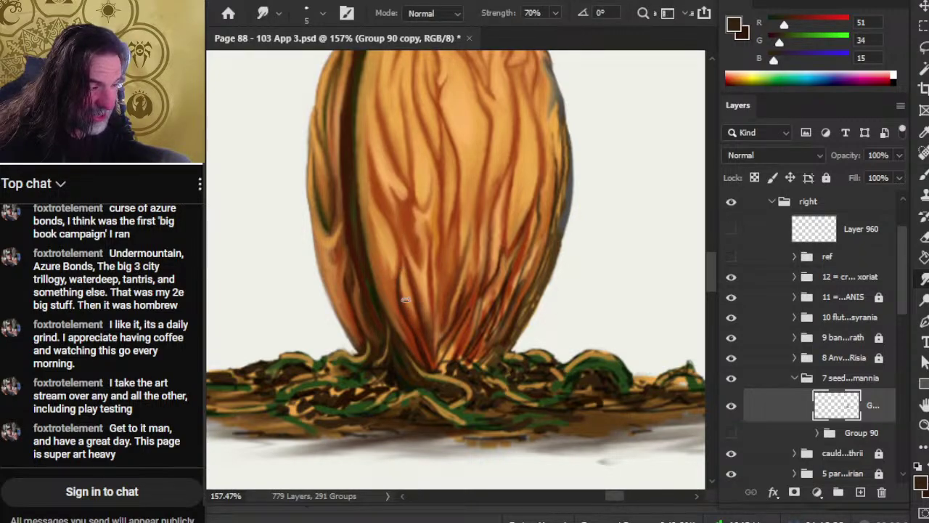
pyautogui.press('b')
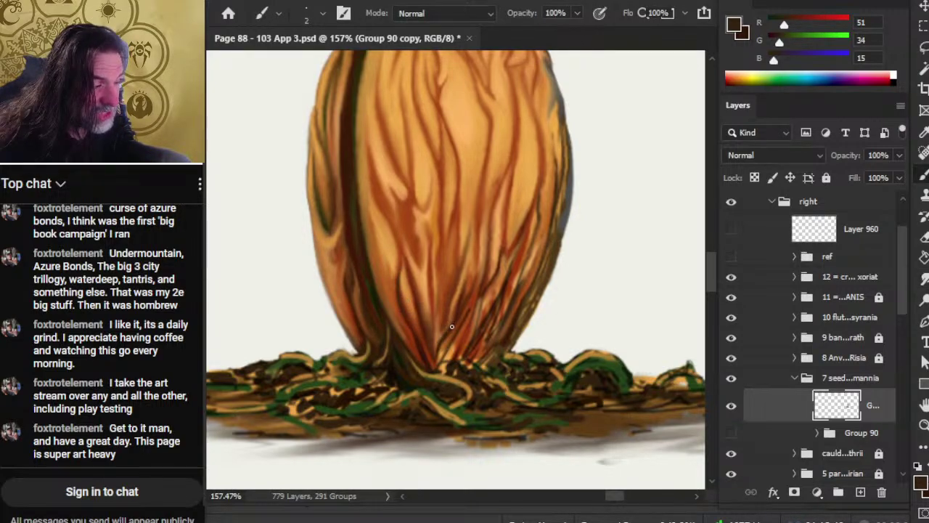
pyautogui.press('r')
pyautogui.press('b')
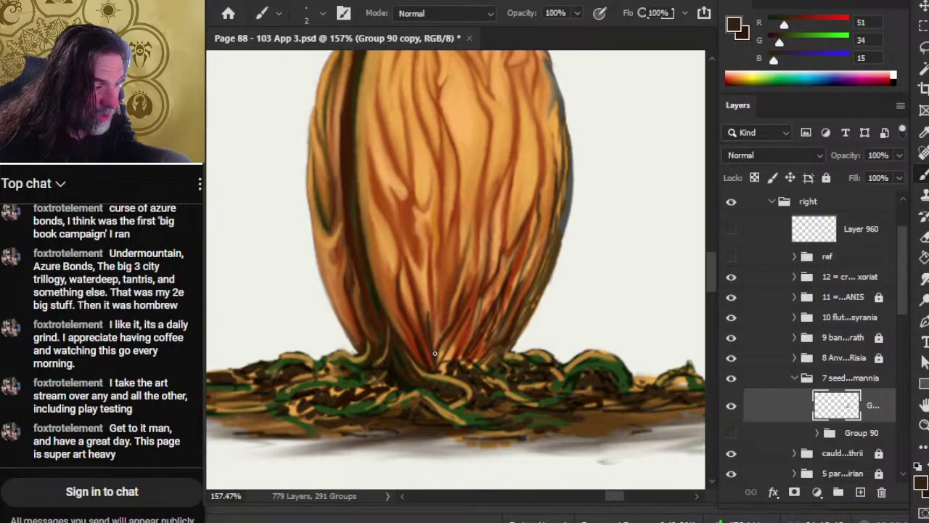
pyautogui.press('r')
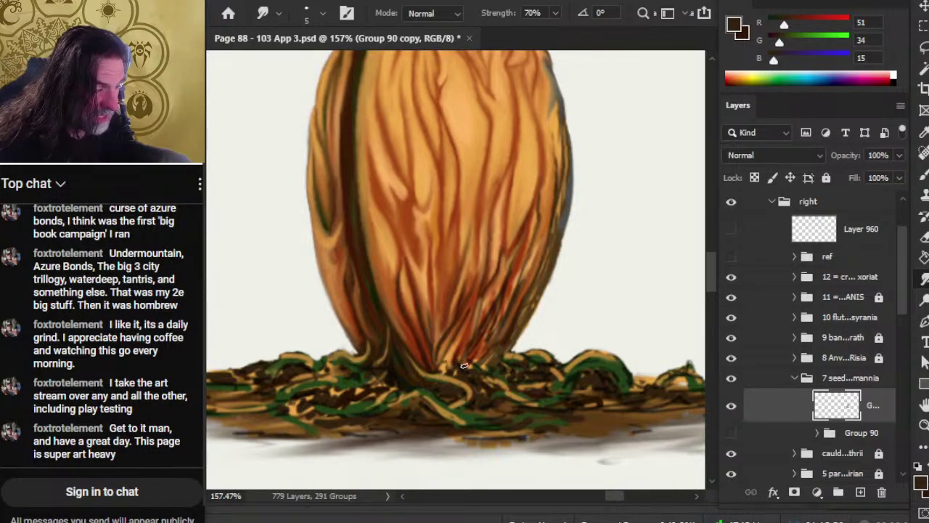
# Paint sampled light orange highlights between the wrinkles from the seed's base to its lower right and smudge them in.
pyautogui.press('b')
pyautogui.keyDown('alt'); pyautogui.click(456, 344); pyautogui.keyUp('alt')
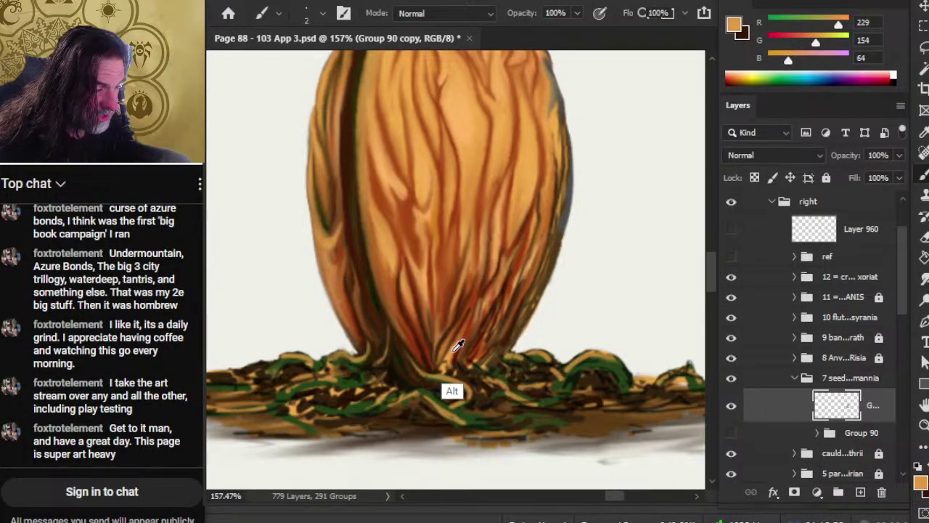
pyautogui.press('r')
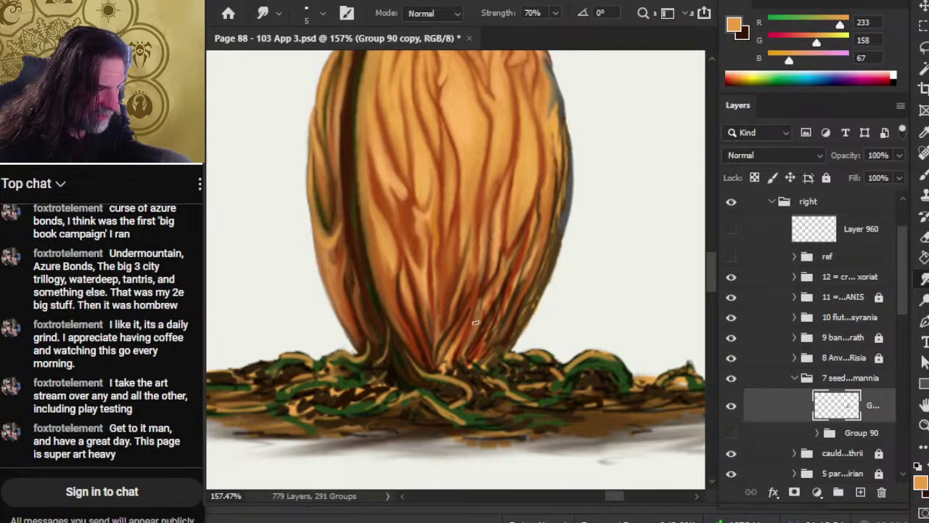
pyautogui.moveTo(487, 291)
pyautogui.mouseDown()
pyautogui.moveTo(486, 324)
pyautogui.moveTo(517, 254)
pyautogui.moveTo(516, 287)
pyautogui.moveTo(522, 255)
pyautogui.moveTo(516, 276)
pyautogui.mouseUp()
pyautogui.press('b')
pyautogui.keyDown('alt'); pyautogui.click(528, 274); pyautogui.keyUp('alt')
pyautogui.press('r')
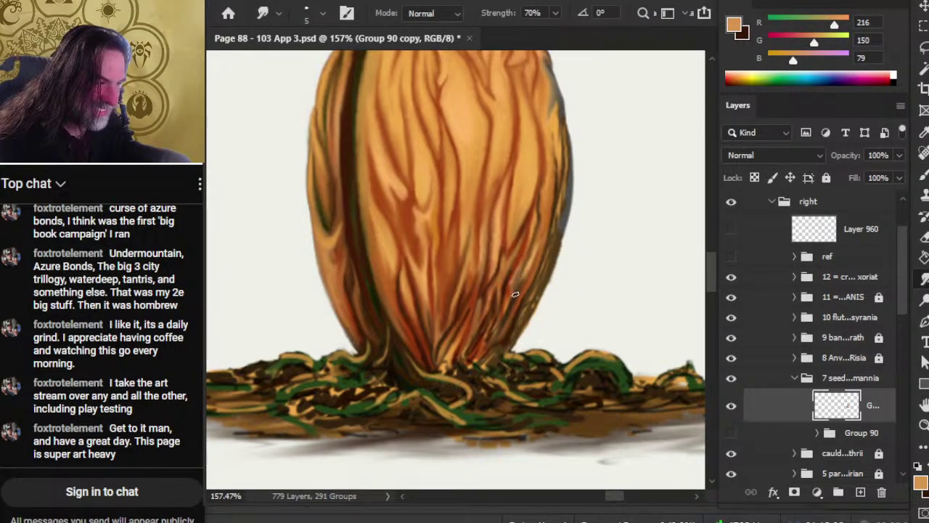
# Paint sampled reddish-brown into the wrinkles at the seed's lower right and smudge it along the folds.
pyautogui.press('b')
pyautogui.keyDown('alt'); pyautogui.click(513, 274); pyautogui.keyUp('alt')
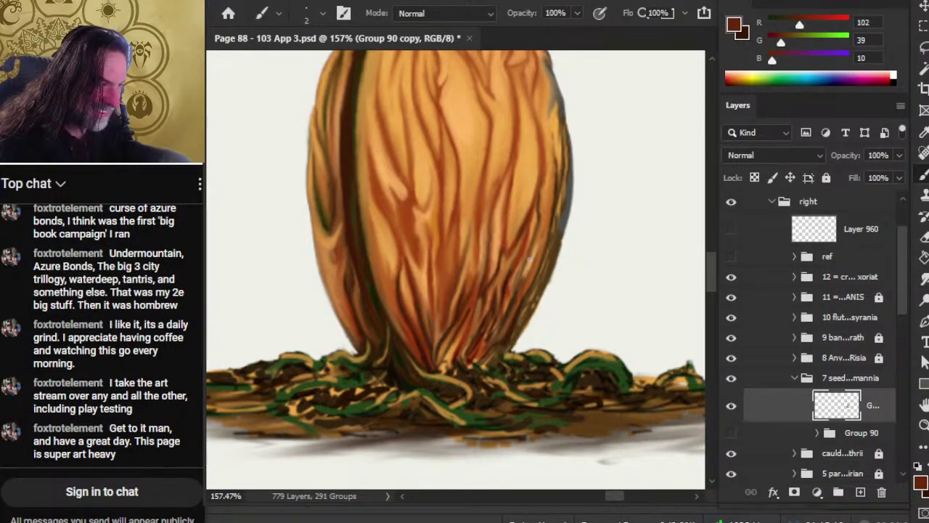
pyautogui.press('r')
pyautogui.moveTo(517, 287)
pyautogui.mouseDown()
pyautogui.moveTo(505, 308)
pyautogui.moveTo(527, 258)
pyautogui.moveTo(526, 273)
pyautogui.mouseUp()
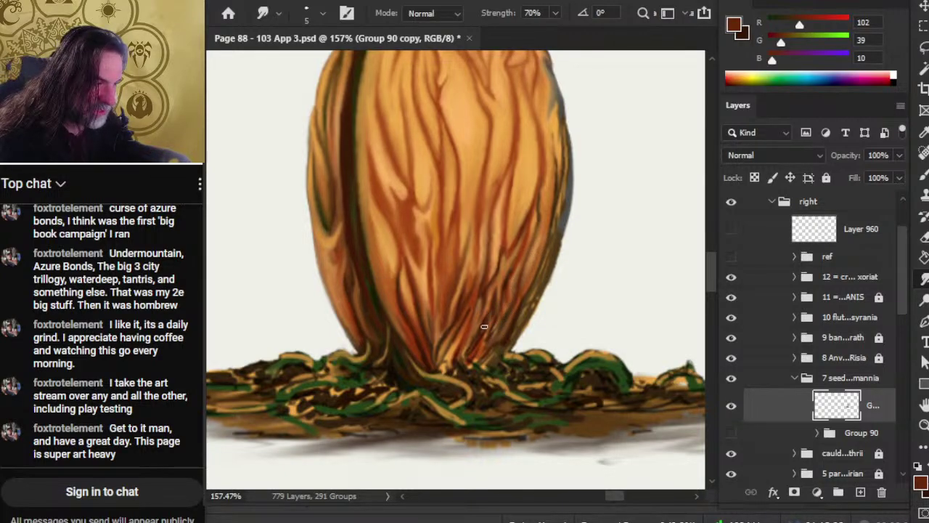
# Build up the reddish-brown wrinkles right of the seed's lower centre, alternating thin brush strokes with smudging.
pyautogui.press('b')
pyautogui.press('b')
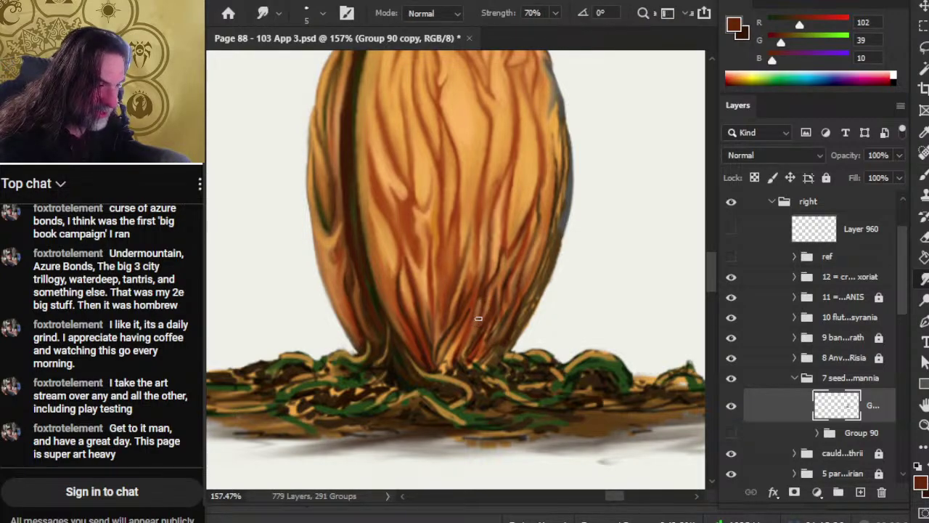
pyautogui.press('b')
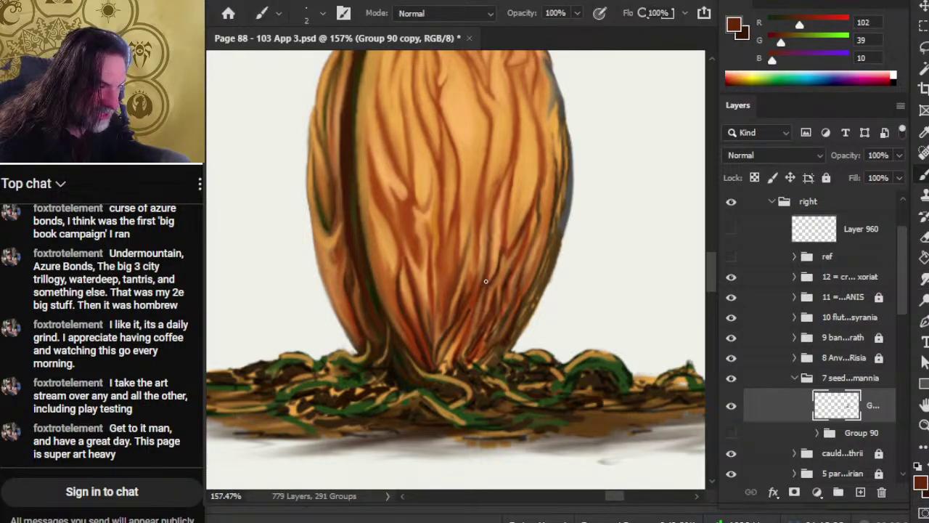
pyautogui.press('b')
pyautogui.press('b')
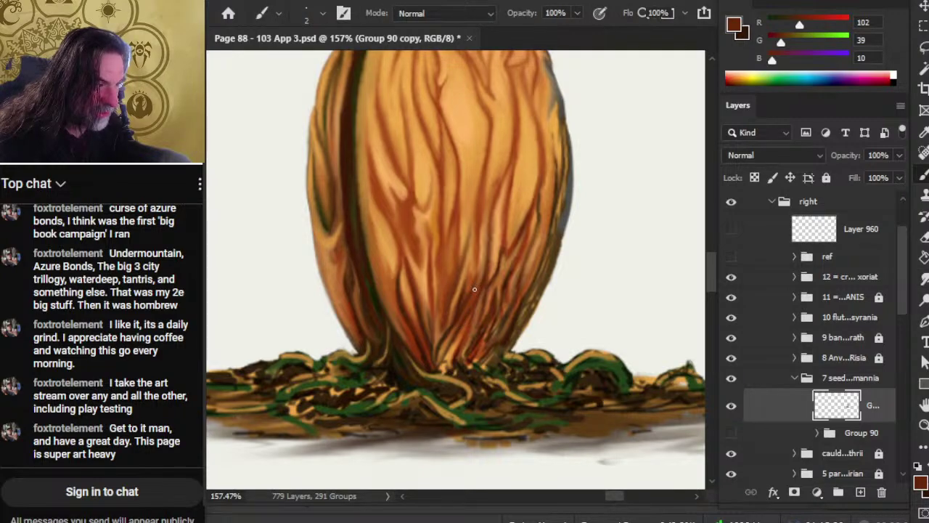
pyautogui.press('b')
pyautogui.press('b')
pyautogui.press('b')
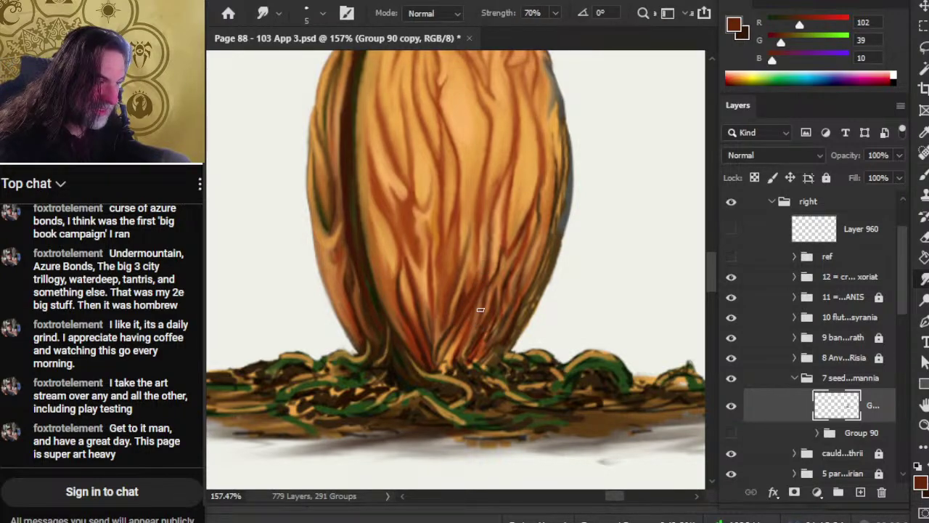
pyautogui.press('b')
pyautogui.press('b')
pyautogui.press('b')
pyautogui.press('b')
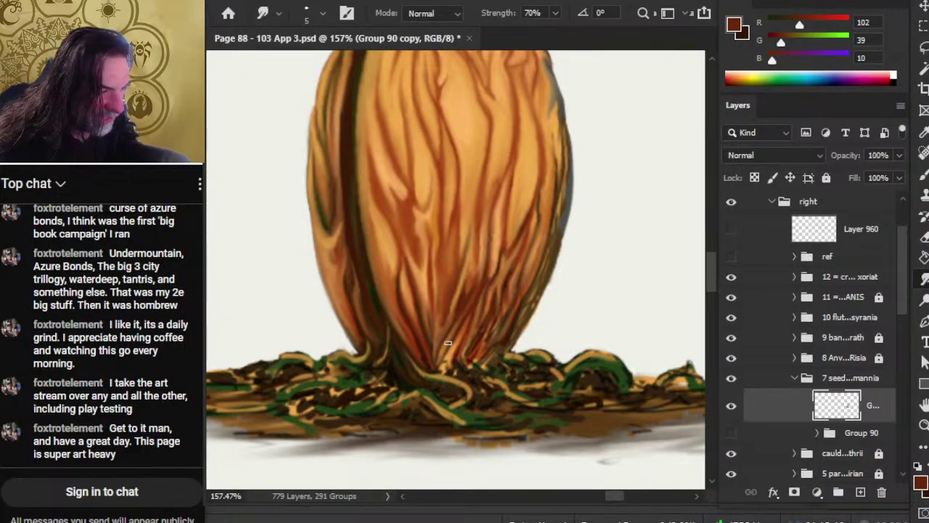
# Deepen the reddish-brown wrinkles at the seed's bottom centre where it meets the roots, alternating thin brush strokes with smudging.
pyautogui.press('b')
pyautogui.press('r')
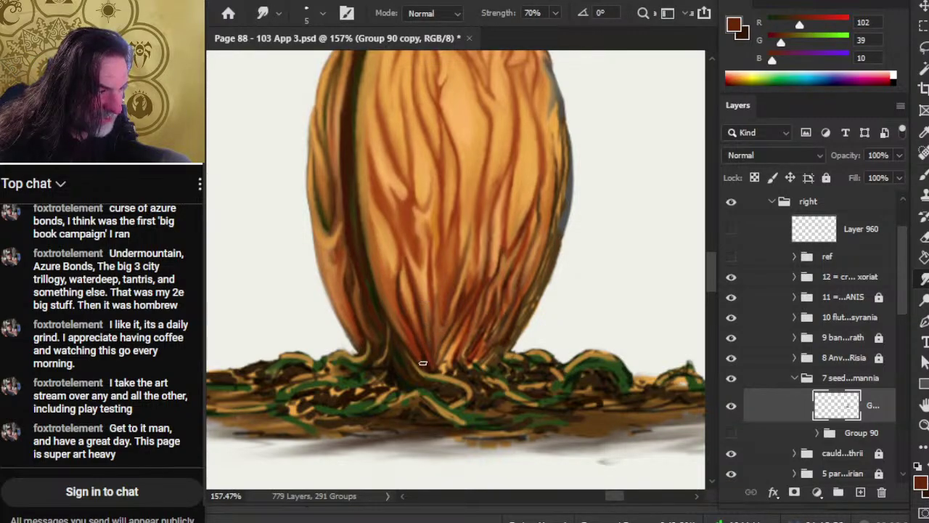
pyautogui.press('b')
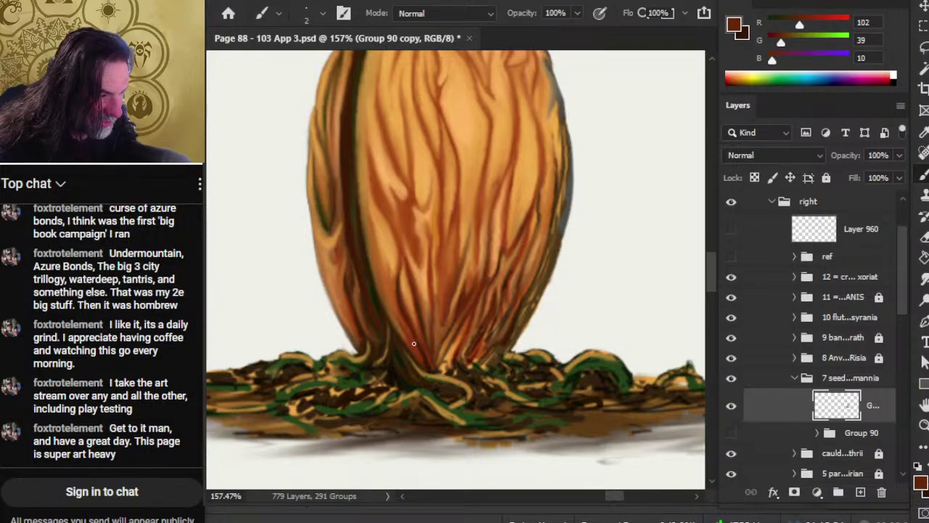
pyautogui.press('r')
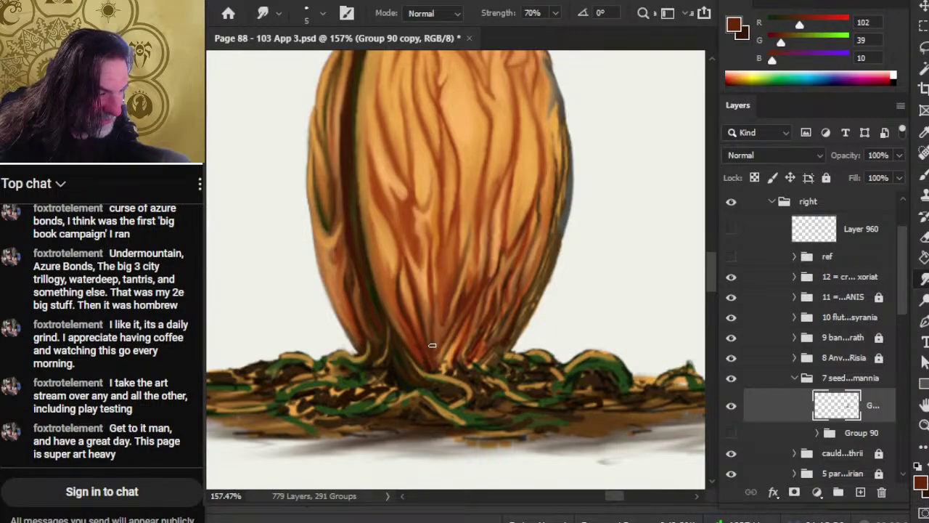
pyautogui.press('b')
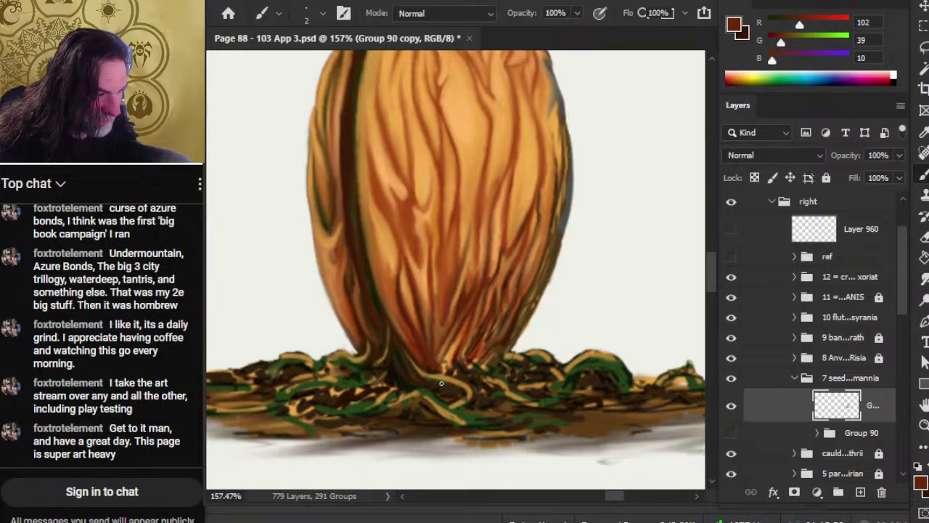
pyautogui.press('r')
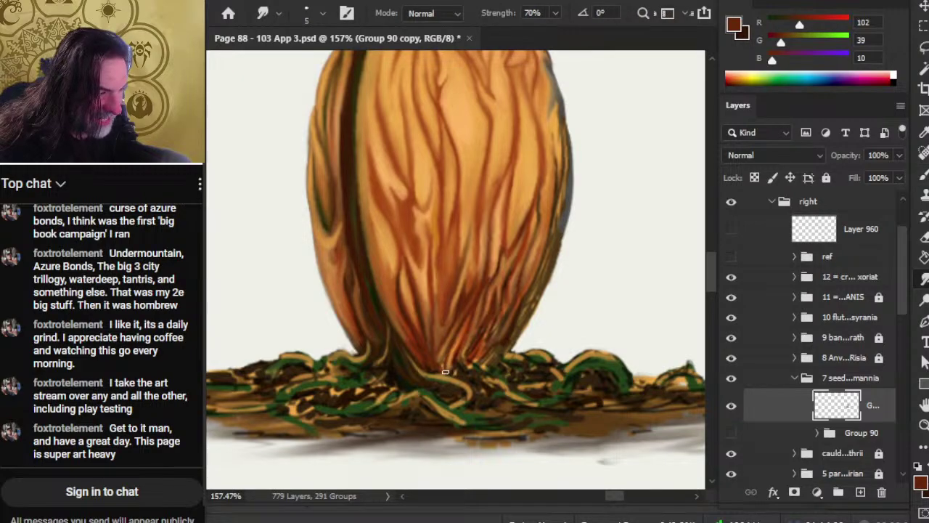
pyautogui.press('b')
pyautogui.press('r')
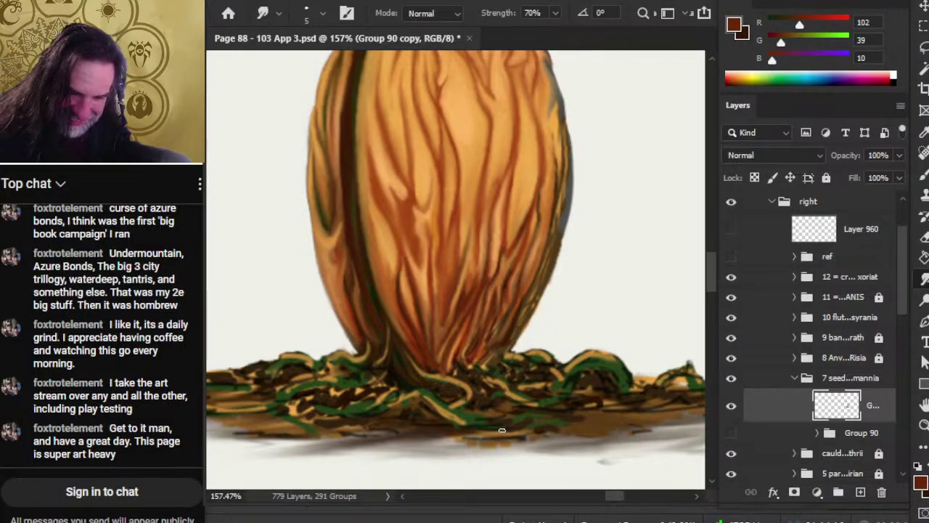
# Add sampled dark brown shading beside the vine at the seed's lower left, undo the stray erasure, and smudge the wrinkles.
pyautogui.press('b')
pyautogui.moveTo(389, 341)
pyautogui.mouseDown()
pyautogui.moveTo(377, 310)
pyautogui.moveTo(367, 310)
pyautogui.moveTo(367, 326)
pyautogui.mouseUp()
pyautogui.press('e')
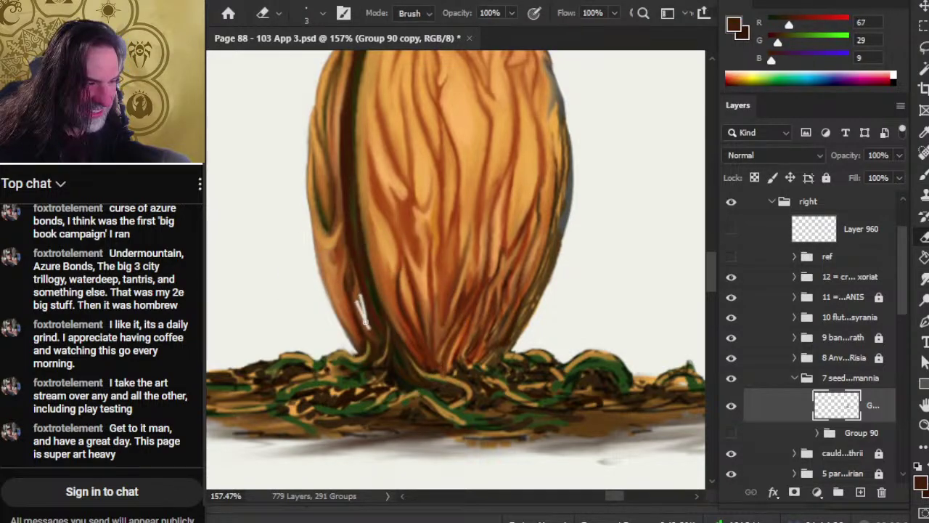
pyautogui.hotkey('ctrl', 'z')
pyautogui.press('r')
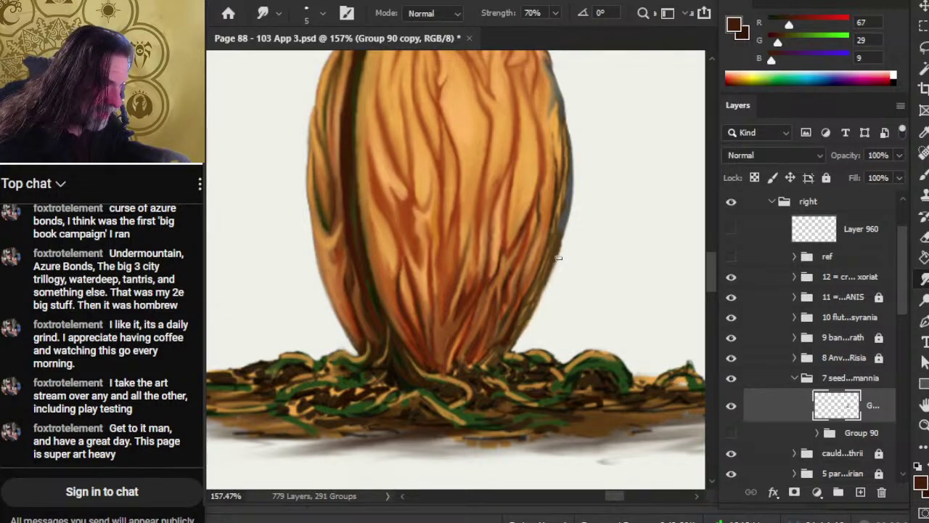
# Clean up the seed's lower right outline with a 4 px eraser.
pyautogui.press('e')
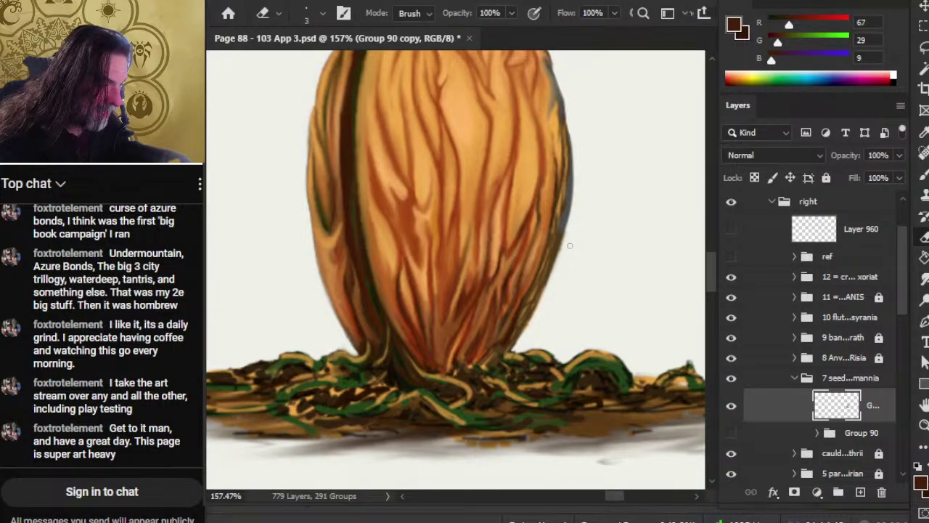
pyautogui.press(']')
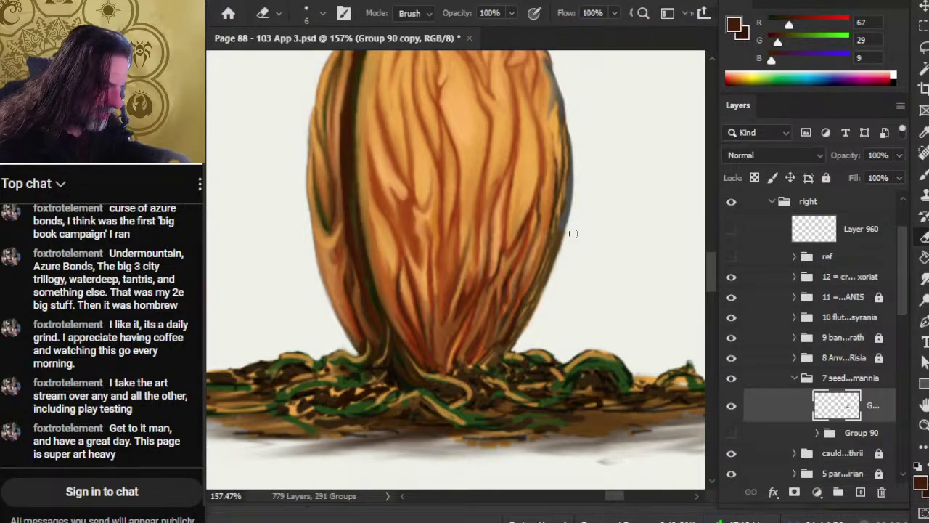
pyautogui.press('[')
pyautogui.press('[')
pyautogui.moveTo(536, 308); pyautogui.dragTo(520, 346)
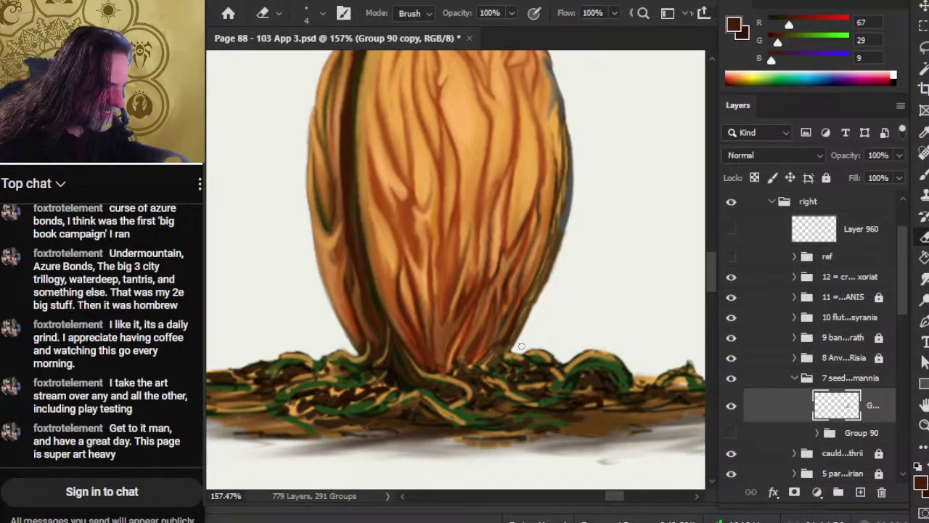
pyautogui.press('z')
pyautogui.keyDown('alt'); pyautogui.scroll(-4, 541, 347); pyautogui.keyUp('alt')
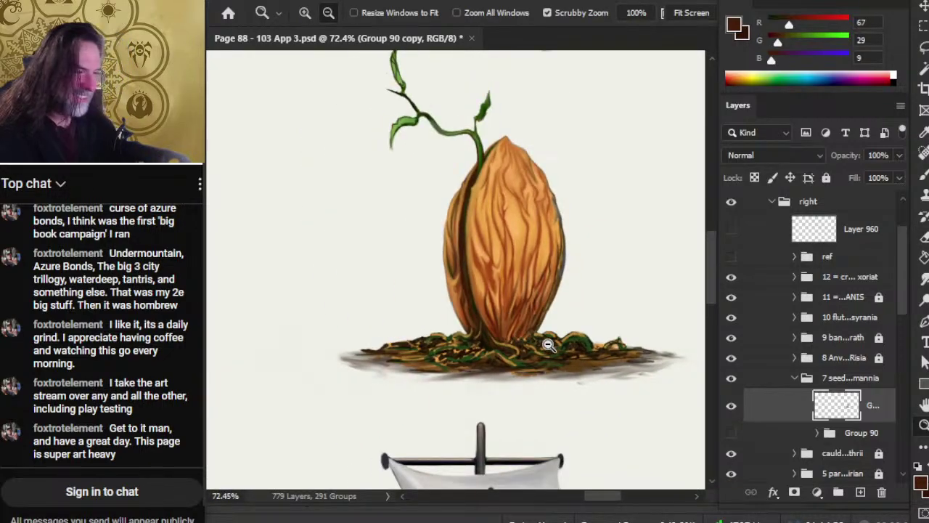
pyautogui.moveTo(543, 347); pyautogui.dragTo(607, 326)
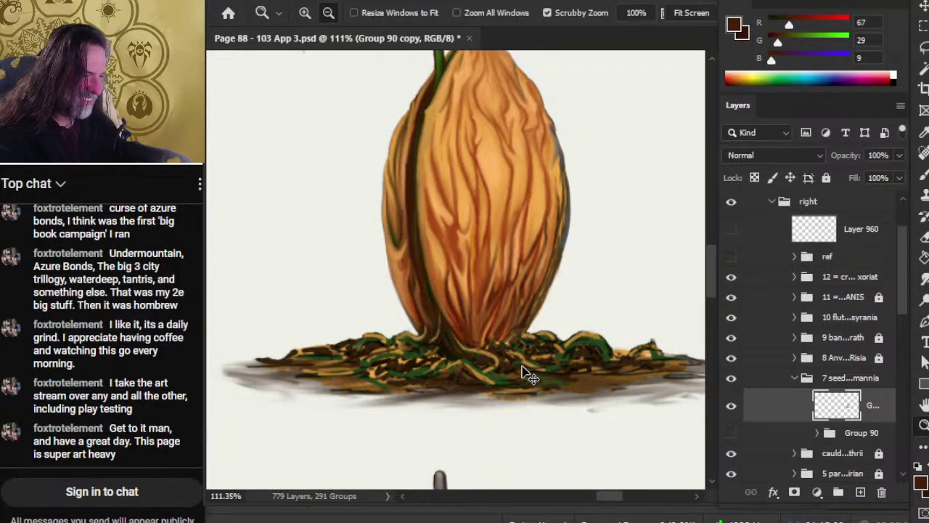
# Paint thin strokes of sampled olive-brown along the seed's lower right edge and smudge them into the shell.
pyautogui.press('r')
pyautogui.press('b')
pyautogui.keyDown('alt'); pyautogui.click(556, 263); pyautogui.keyUp('alt')
pyautogui.moveTo(556, 263); pyautogui.dragTo(540, 318)
pyautogui.moveTo(551, 285); pyautogui.dragTo(537, 331)
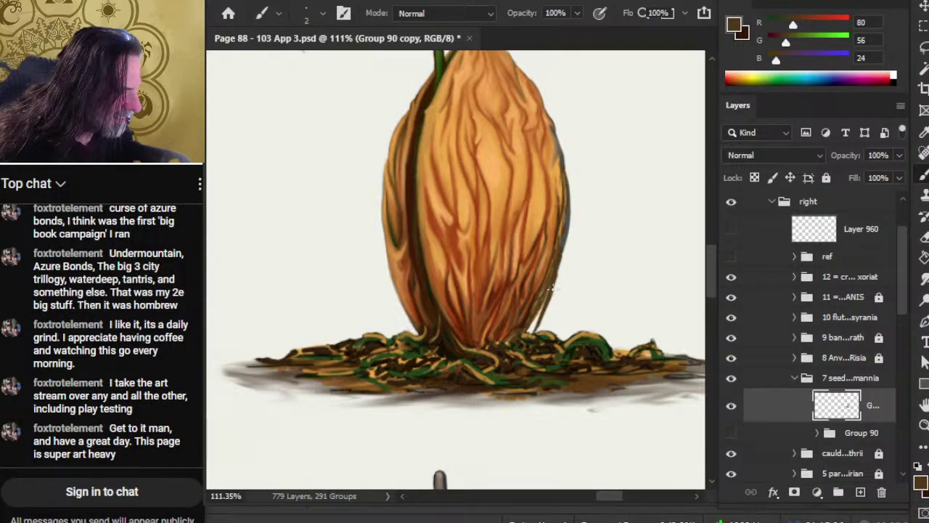
pyautogui.moveTo(551, 288)
pyautogui.mouseDown()
pyautogui.moveTo(537, 330)
pyautogui.moveTo(554, 276)
pyautogui.mouseUp()
pyautogui.press('r')
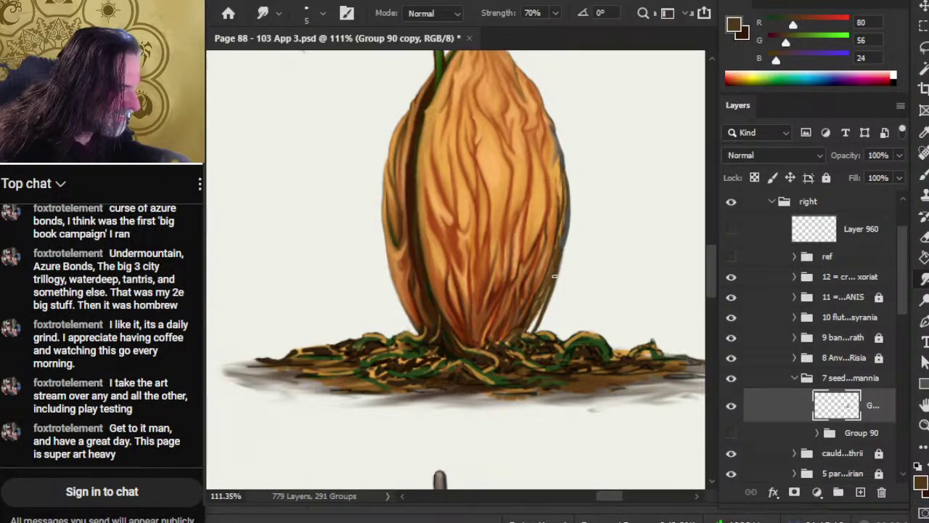
# Extend the olive-brown shading up the seed's right edge, erase the spill outside the outline, and smudge the shading.
pyautogui.press('b')
pyautogui.moveTo(565, 233)
pyautogui.mouseDown()
pyautogui.moveTo(561, 265)
pyautogui.moveTo(566, 249)
pyautogui.mouseUp()
pyautogui.press('e')
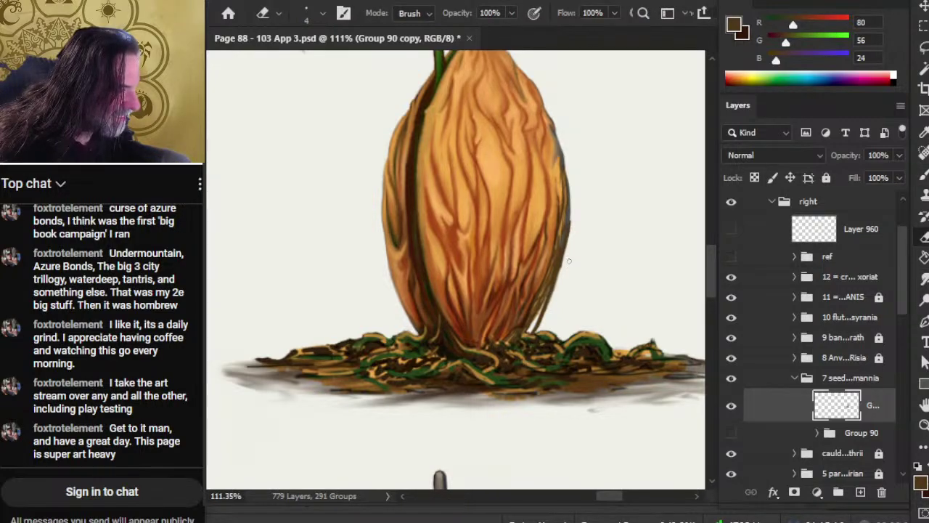
pyautogui.moveTo(569, 239)
pyautogui.mouseDown()
pyautogui.moveTo(571, 222)
pyautogui.moveTo(569, 261)
pyautogui.mouseUp()
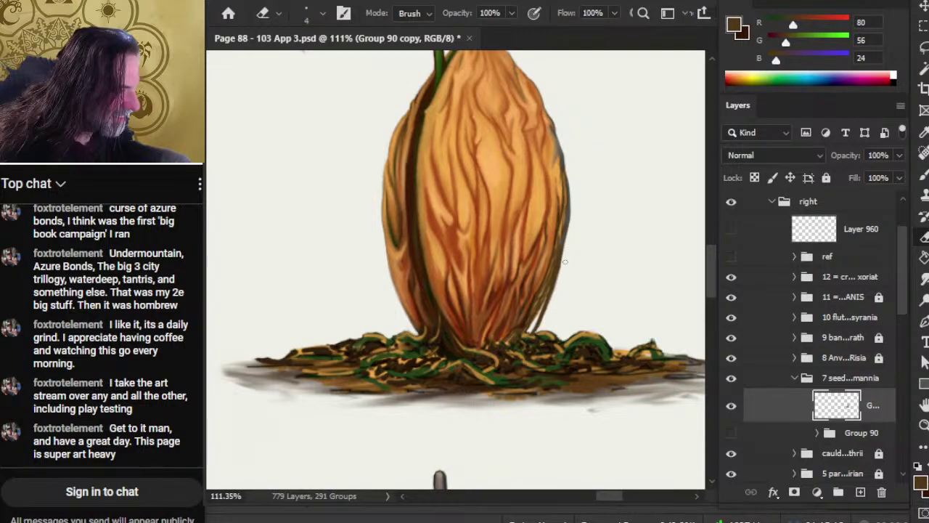
pyautogui.press('r')
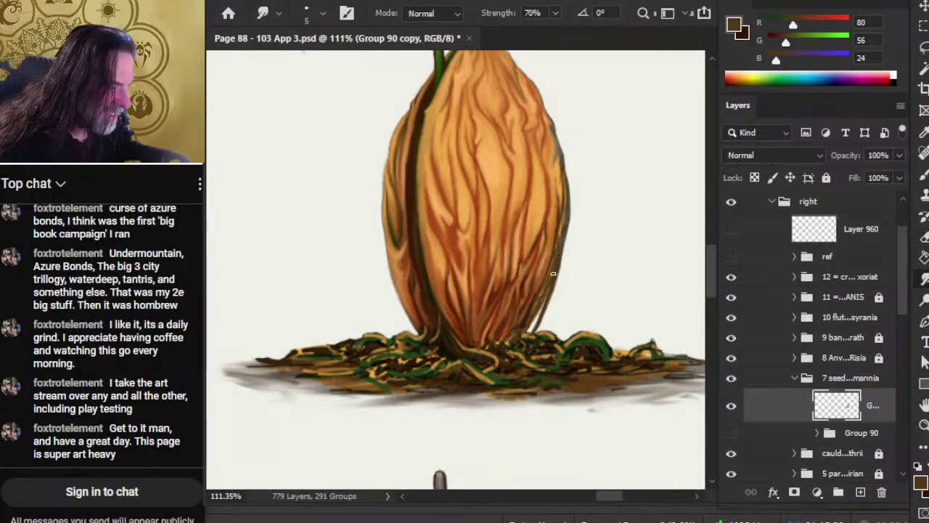
# Fill the seed's lower right edge with sampled orange, add sampled dark brown near the roots, and smudge the edge.
pyautogui.press('b')
pyautogui.keyDown('alt'); pyautogui.click(540, 294); pyautogui.keyUp('alt')
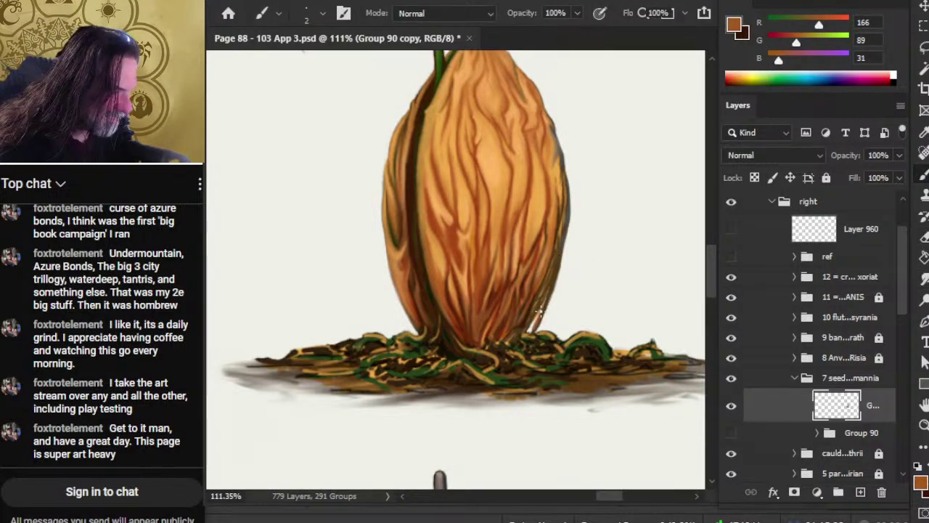
pyautogui.moveTo(538, 310); pyautogui.dragTo(539, 312)
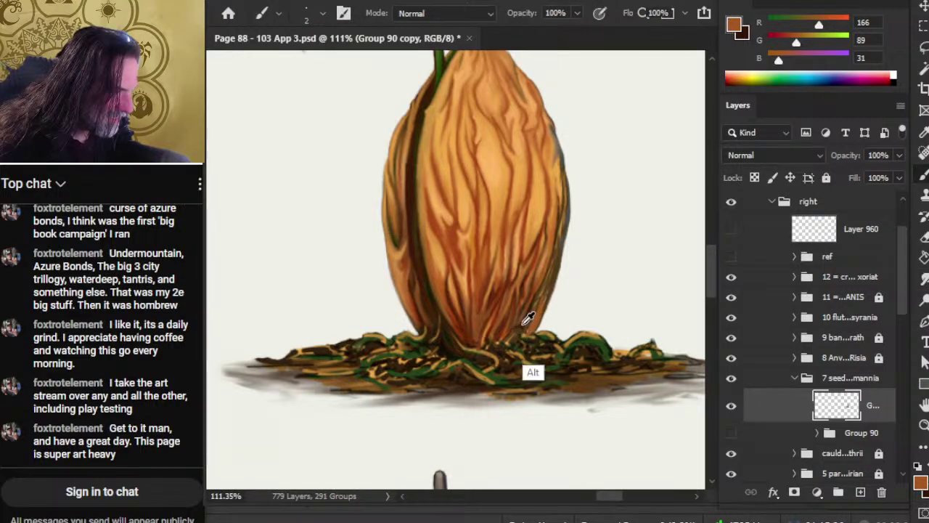
pyautogui.keyDown('alt'); pyautogui.click(529, 318); pyautogui.keyUp('alt')
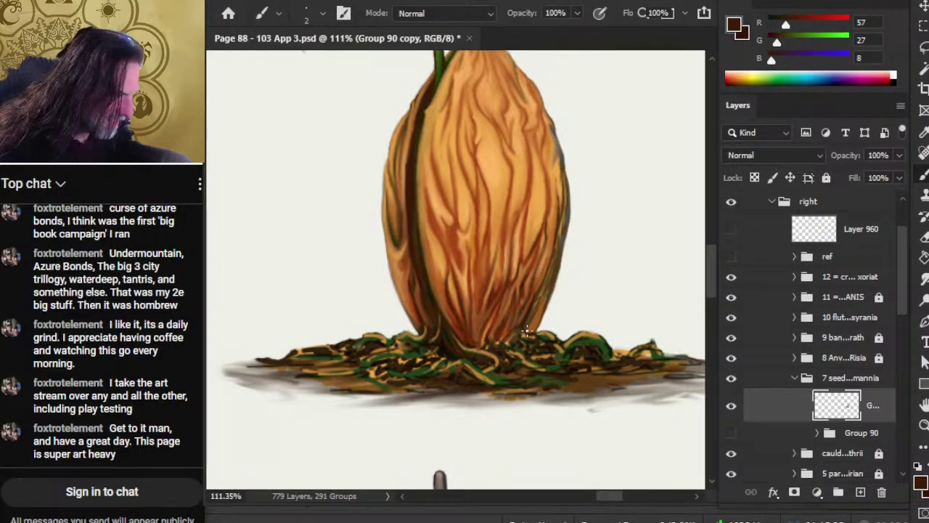
pyautogui.press('r')
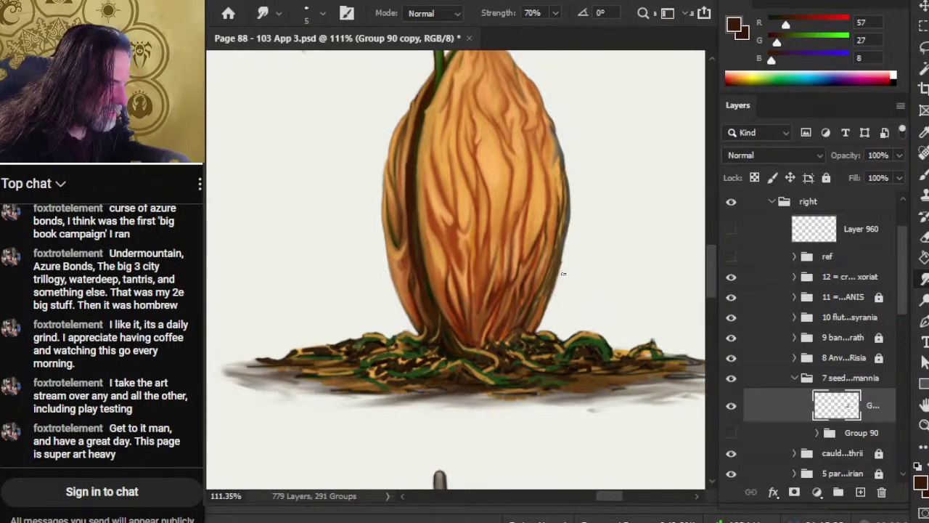
# Save the document with the refined seed painting.
pyautogui.press('z')
pyautogui.moveTo(573, 283); pyautogui.dragTo(544, 280)
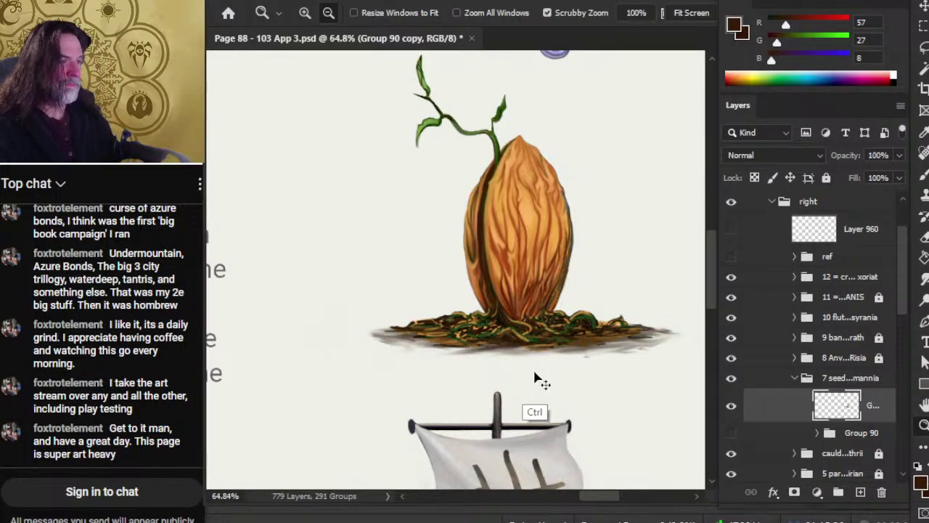
pyautogui.hotkey('ctrl', 's')
# Examine the artifacts below the seed, including the banner, branch flute, vine trumpet and tentacled crown.
pyautogui.scroll(-3, 504, 380)
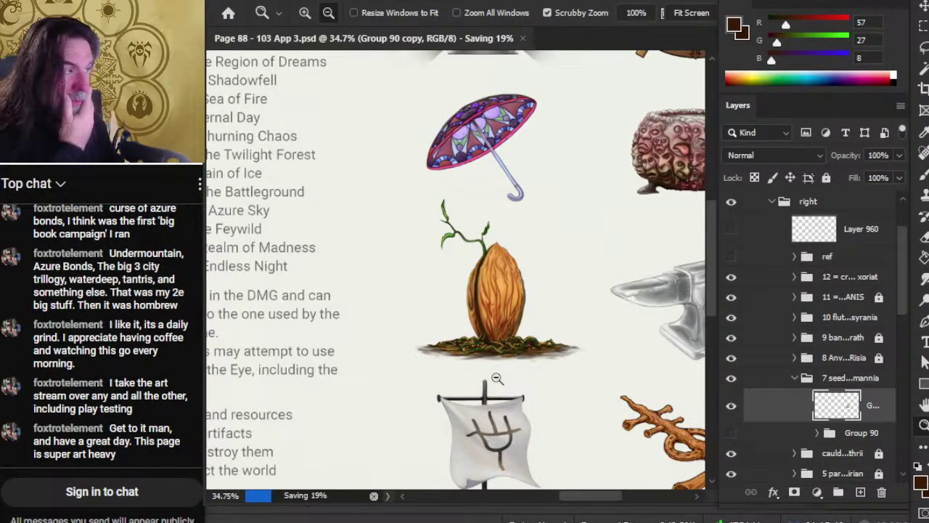
pyautogui.moveTo(577, 251); pyautogui.dragTo(425, 239)
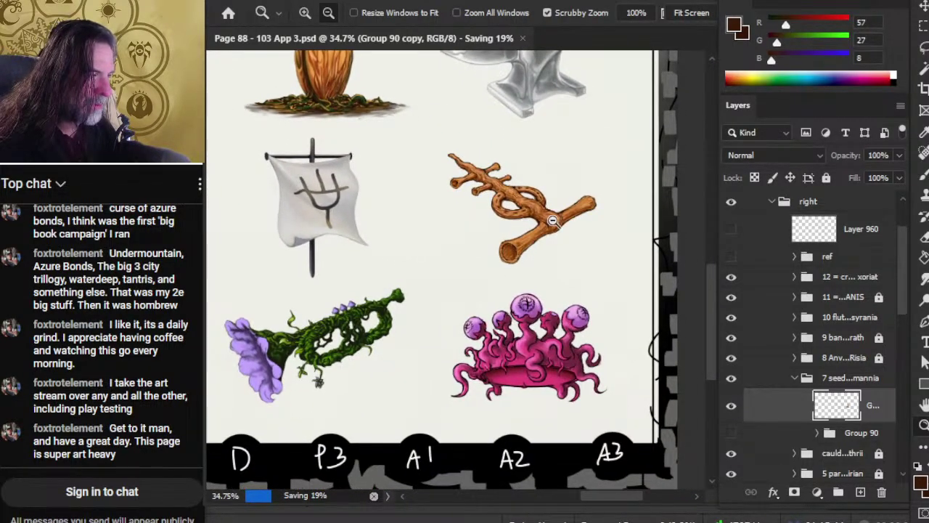
pyautogui.scroll(3, 479, 218)
pyautogui.scroll(-4, 547, 294)
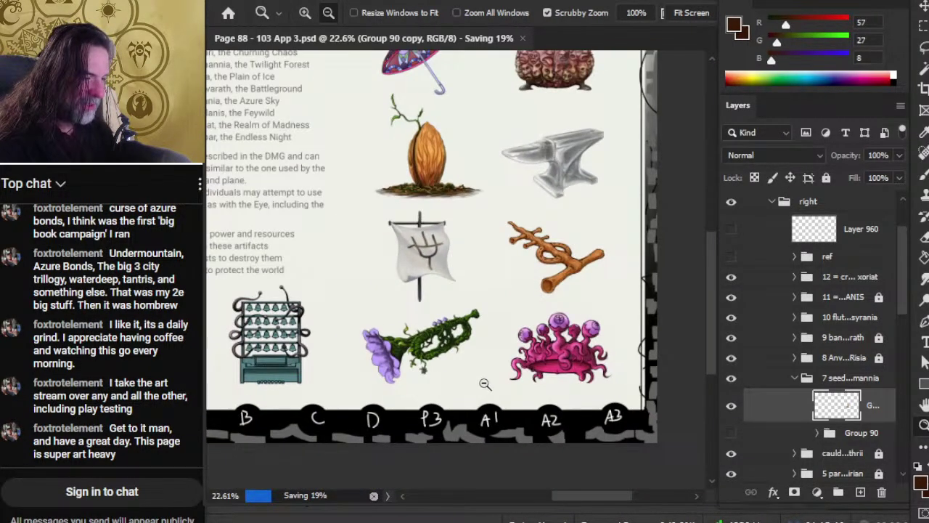
pyautogui.moveTo(574, 345); pyautogui.dragTo(552, 317)
pyautogui.scroll(5, 356, 337)
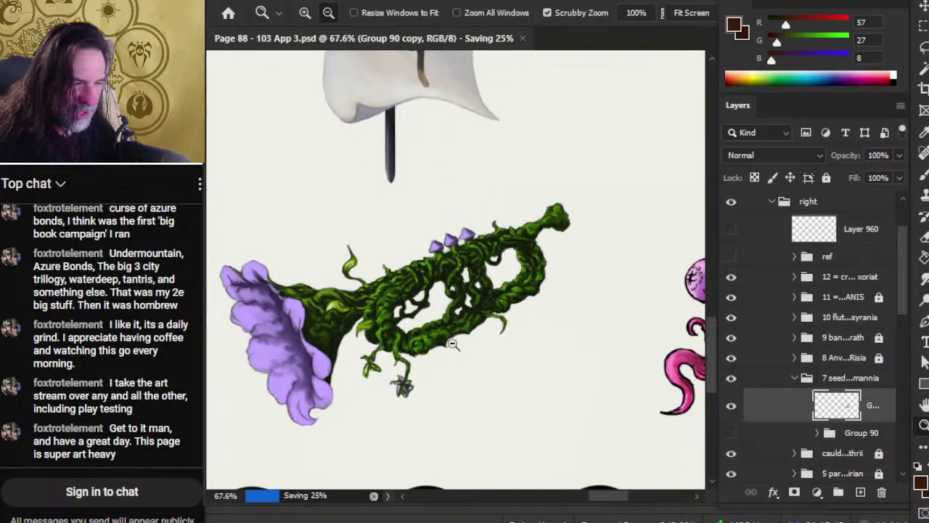
pyautogui.scroll(-3, 399, 309)
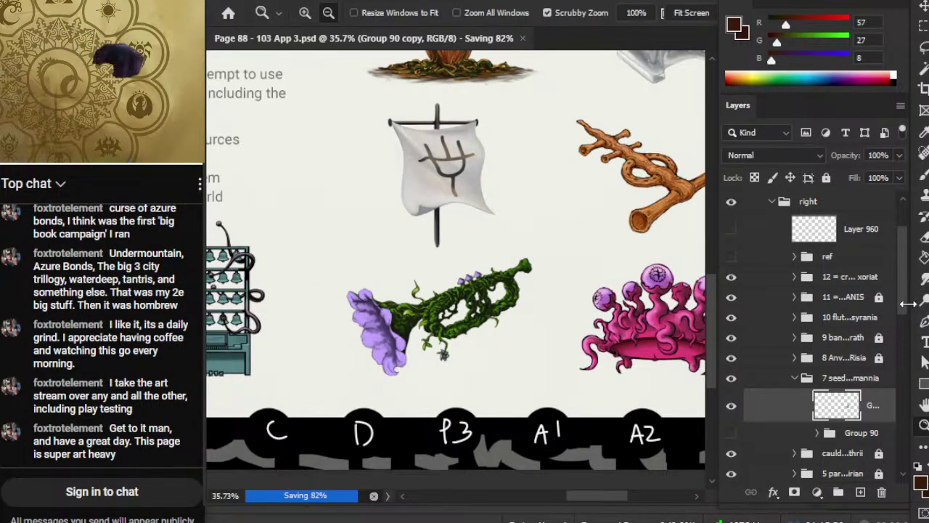
pyautogui.scroll(-1, 905, 292)
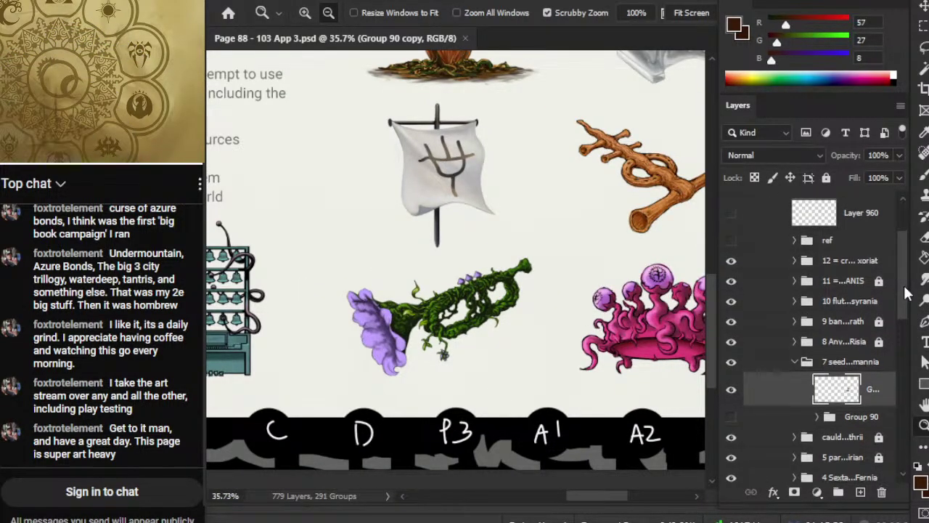
pyautogui.scroll(-2, 905, 294)
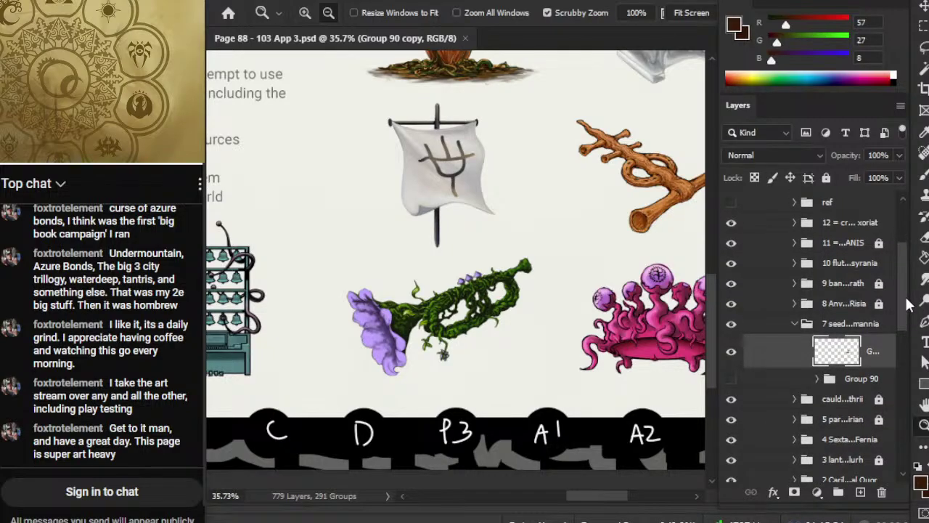
pyautogui.scroll(-2, 907, 305)
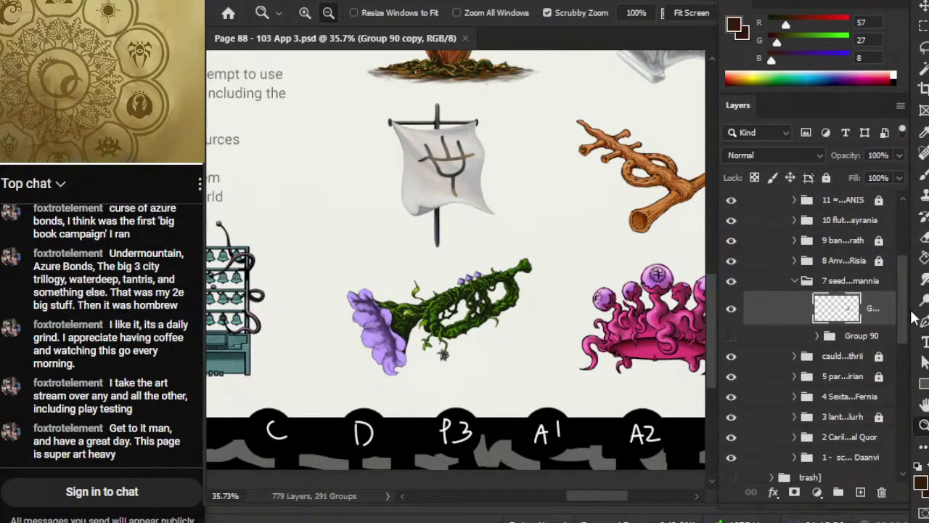
pyautogui.scroll(-1, 906, 319)
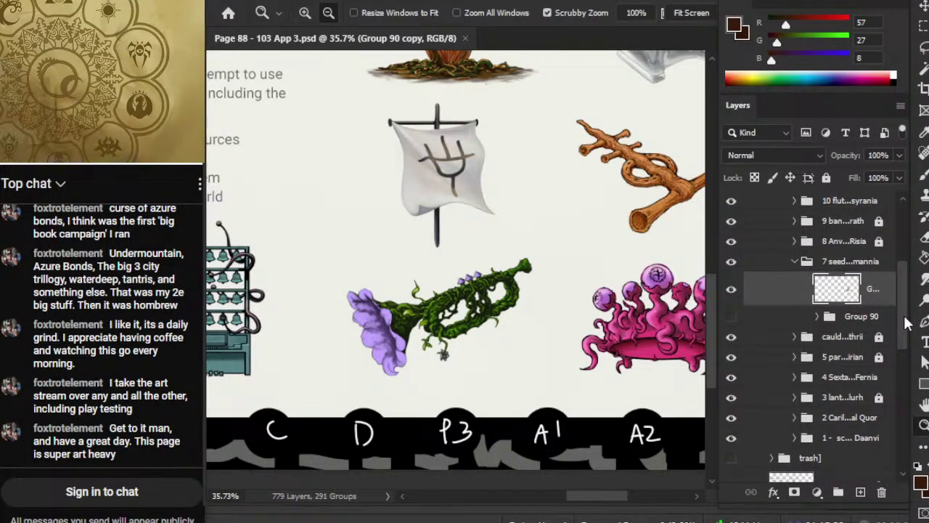
pyautogui.scroll(-1, 906, 324)
pyautogui.scroll(-1, 905, 325)
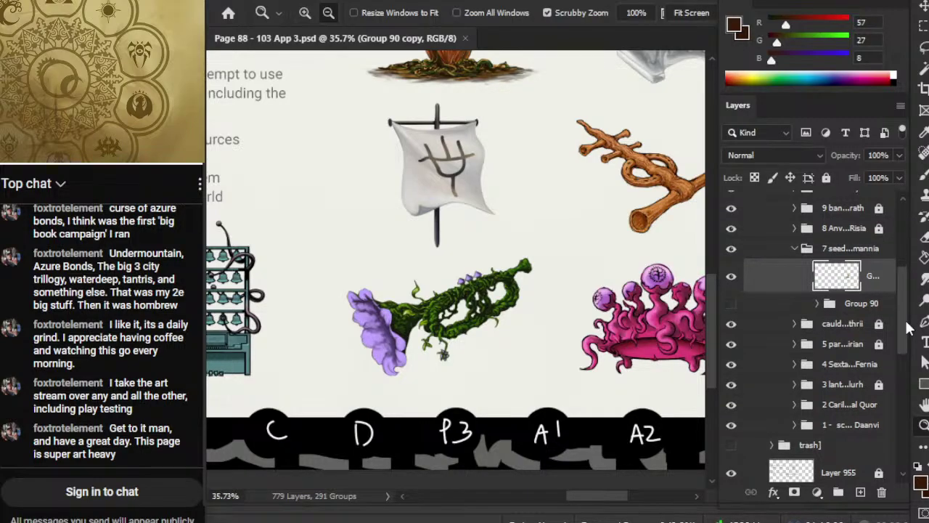
pyautogui.scroll(-1, 911, 333)
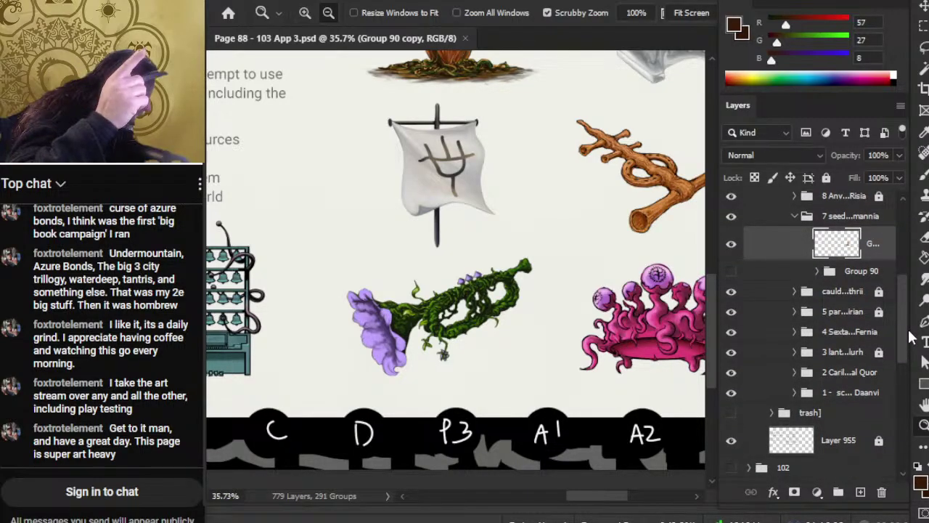
pyautogui.scroll(-1, 909, 340)
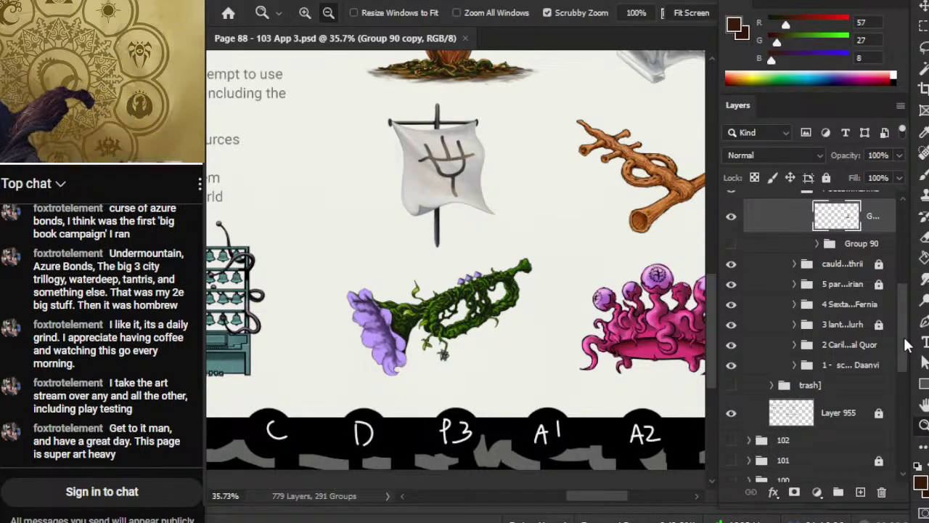
pyautogui.scroll(1, 908, 345)
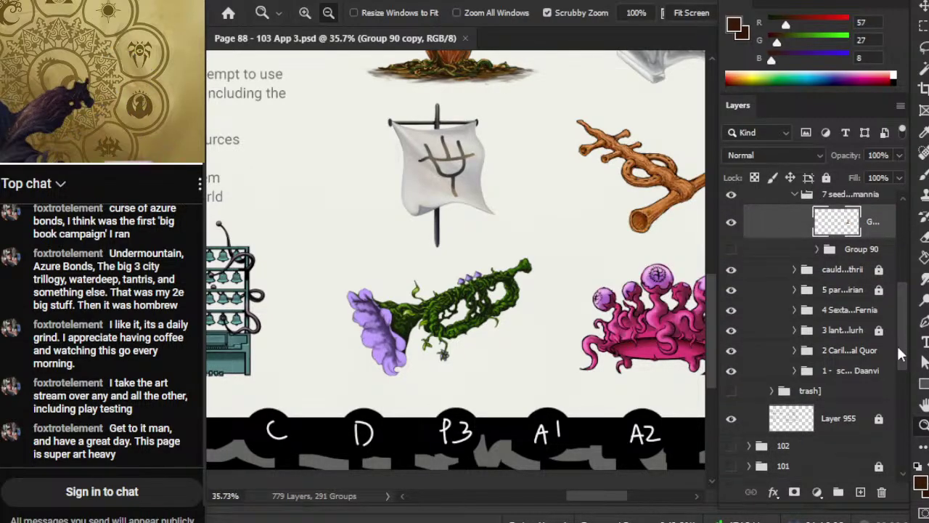
# Compare the finished artifact illustrations with one another and review the whole page spread.
pyautogui.moveTo(356, 359); pyautogui.dragTo(493, 284)
pyautogui.moveTo(431, 303); pyautogui.dragTo(472, 340)
pyautogui.moveTo(360, 339); pyautogui.dragTo(589, 320)
pyautogui.moveTo(555, 291); pyautogui.dragTo(409, 268)
pyautogui.moveTo(589, 292); pyautogui.dragTo(421, 293)
pyautogui.moveTo(548, 276); pyautogui.dragTo(468, 288)
pyautogui.moveTo(478, 203); pyautogui.dragTo(483, 295)
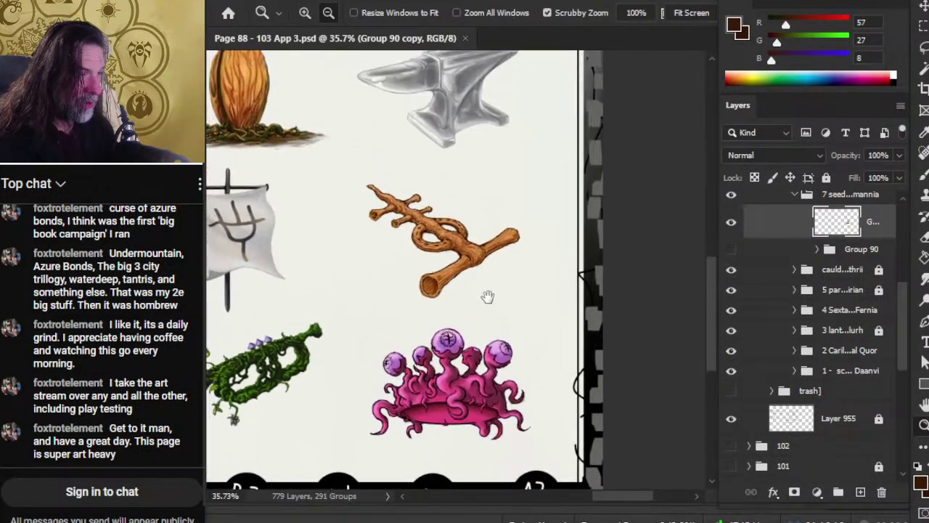
pyautogui.moveTo(411, 228); pyautogui.dragTo(458, 268)
pyautogui.moveTo(436, 205); pyautogui.dragTo(426, 435)
pyautogui.moveTo(425, 194); pyautogui.dragTo(403, 271)
pyautogui.scroll(-4, 472, 305)
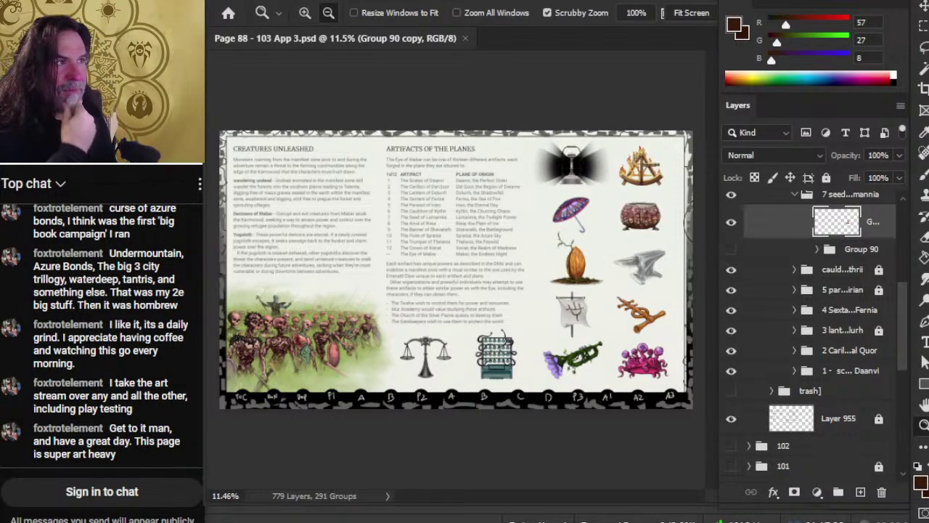
# Switch to OBS.
pyautogui.hotkey('alt', 'Tab')
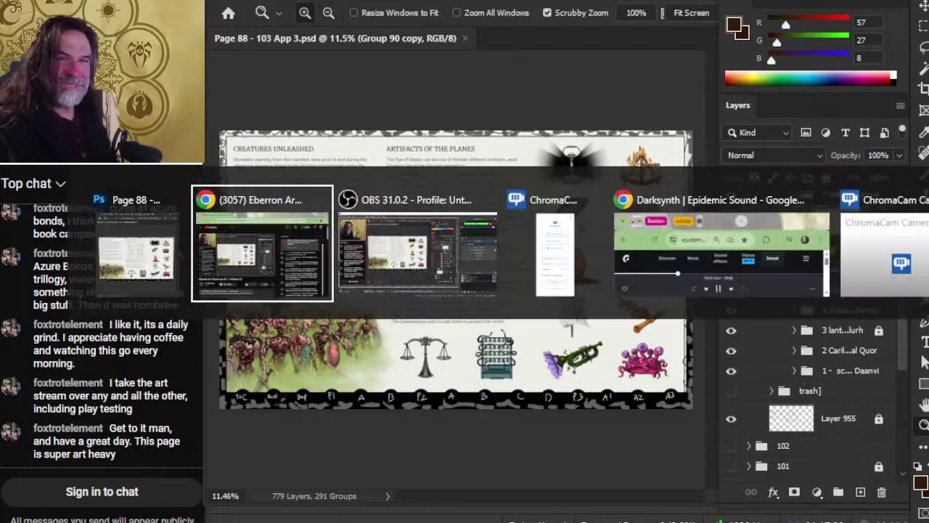
pyautogui.press('Tab')
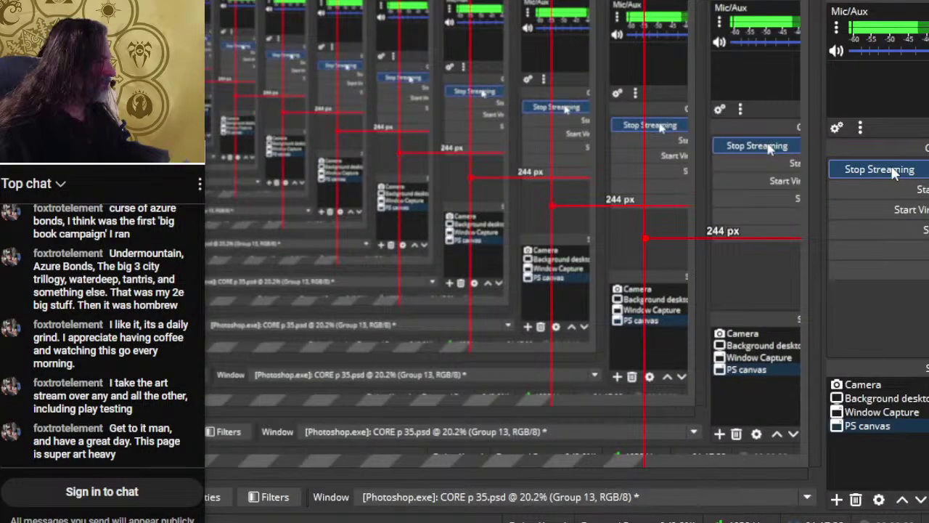